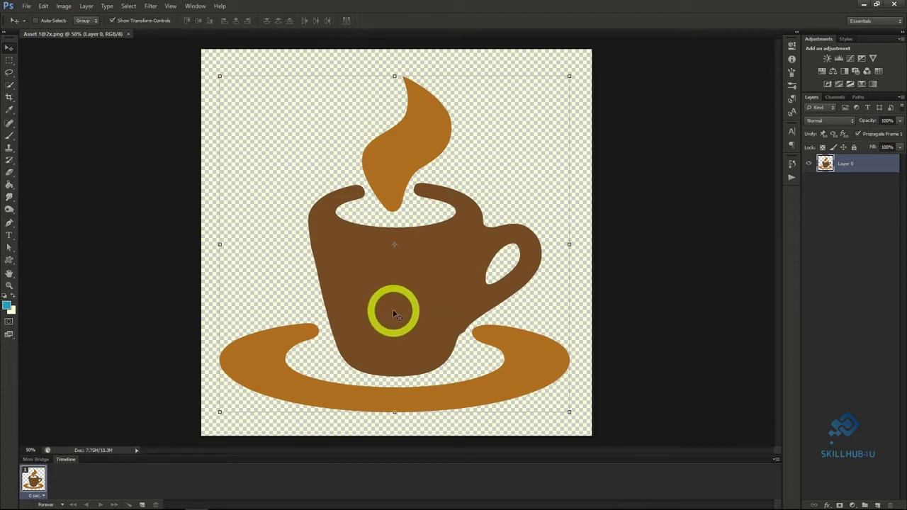
Try the Color Negative (RGB) preset in a Curves adjustment applied directly to the coffee cup layer.
left_click(64, 7)
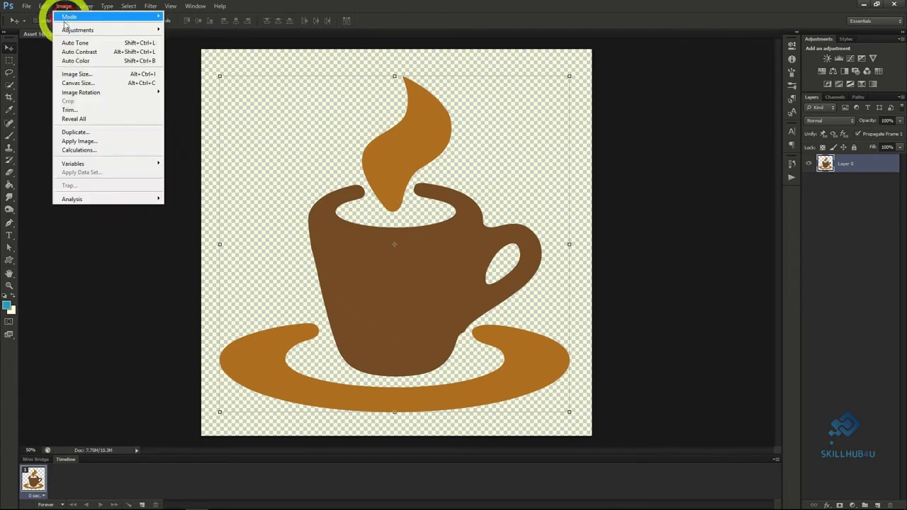
mouse_move(71, 29)
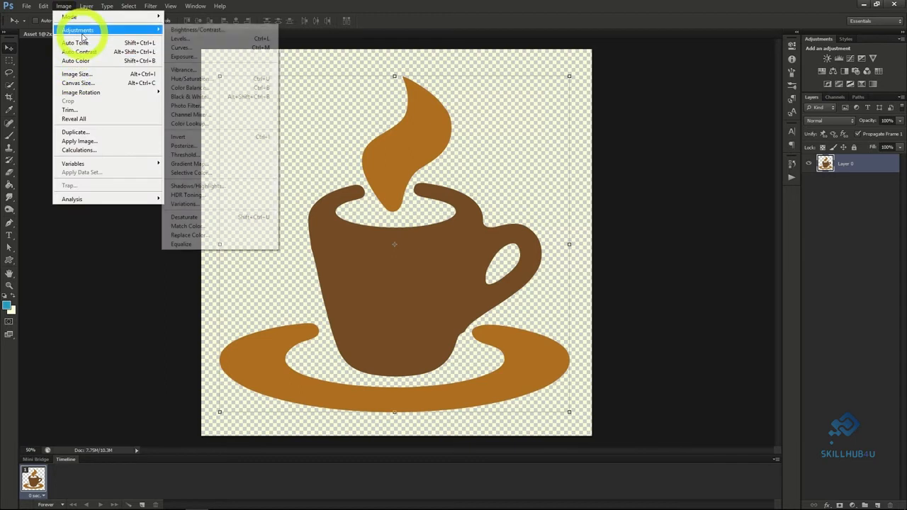
left_click(185, 48)
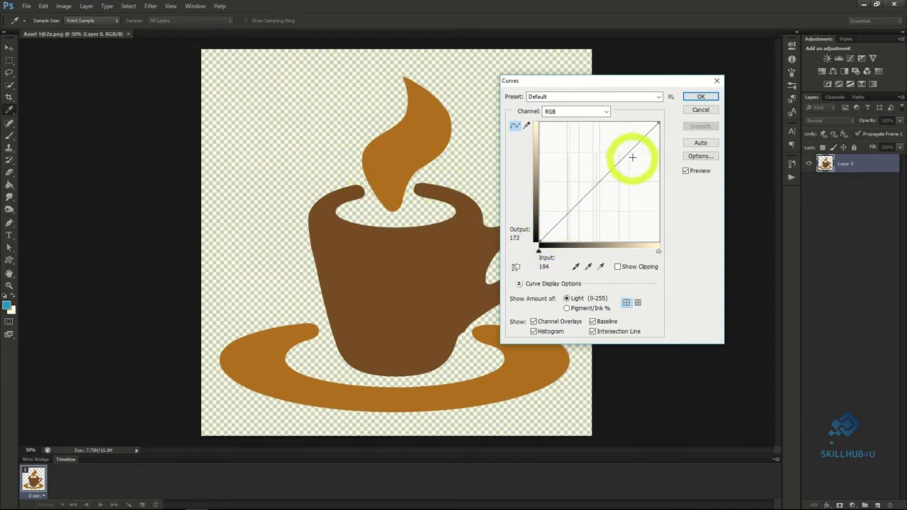
left_click(647, 97)
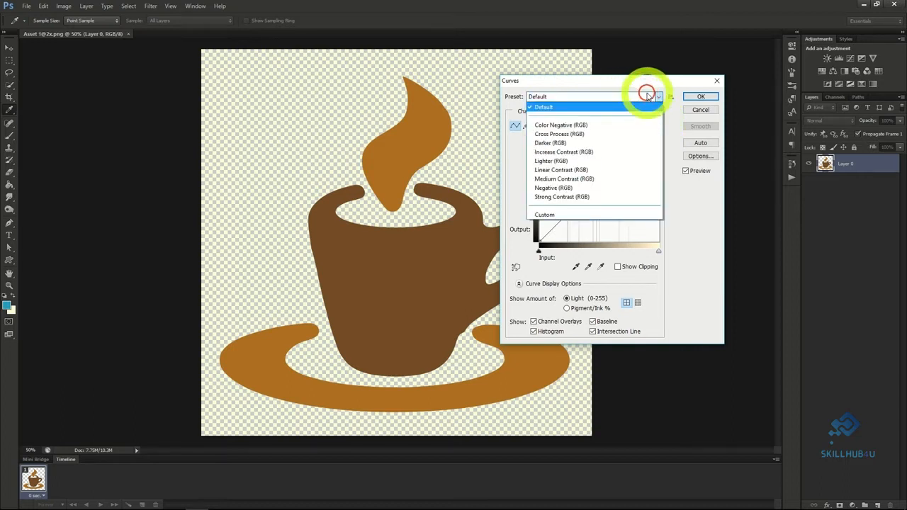
left_click(583, 125)
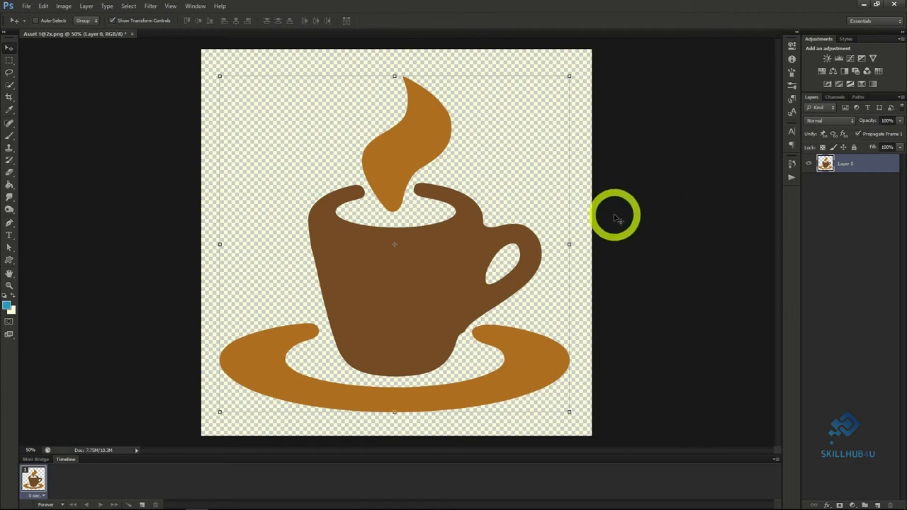
Add a Curves adjustment layer above the coffee cup layer and toggle its visibility off and on.
left_click(86, 6)
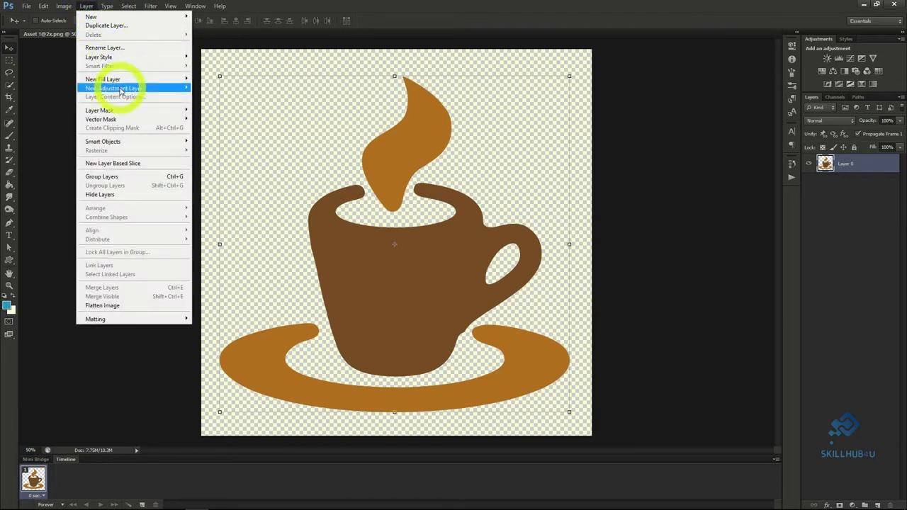
mouse_move(116, 88)
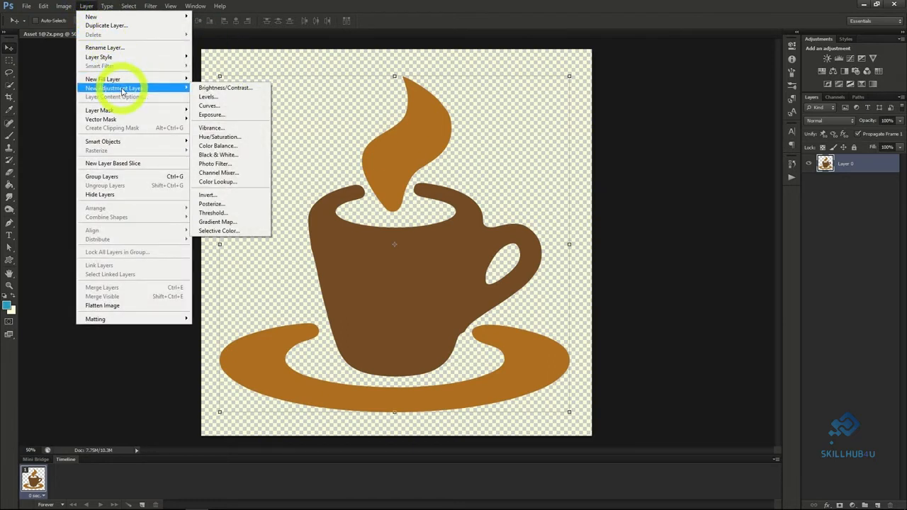
left_click(228, 110)
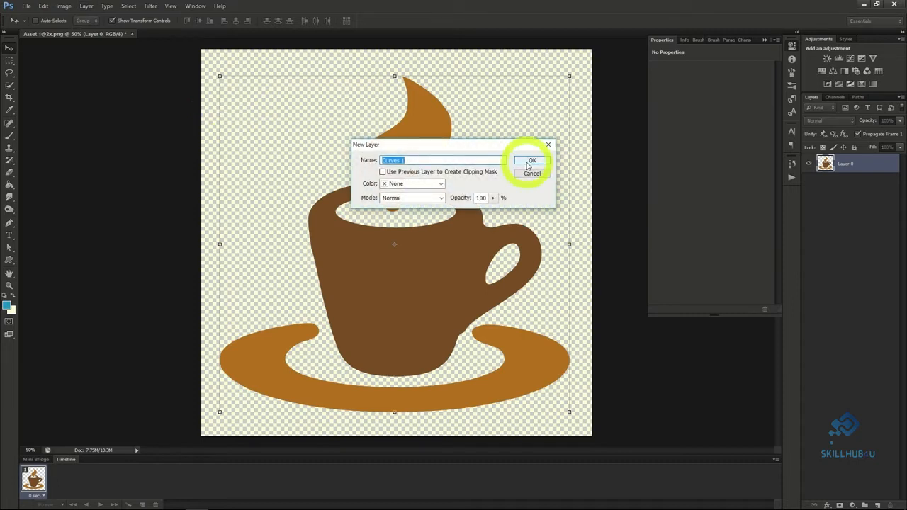
left_click(528, 165)
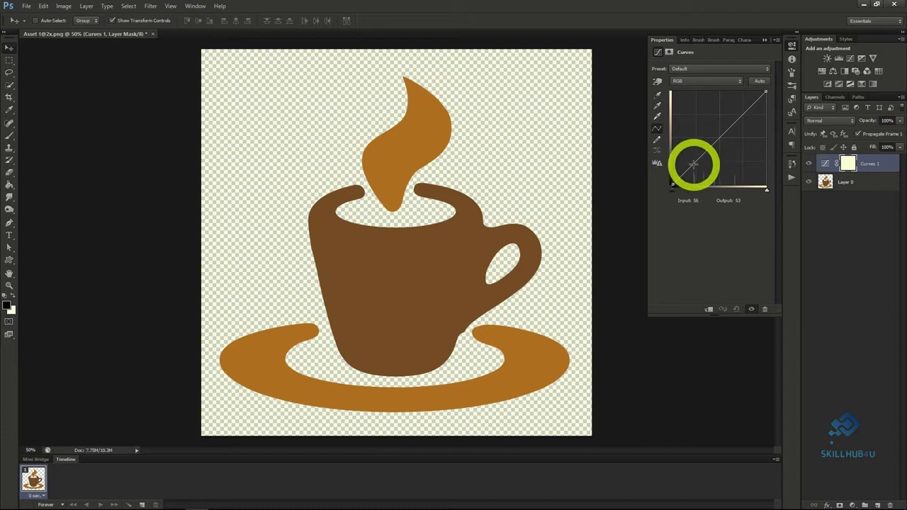
left_click(808, 164)
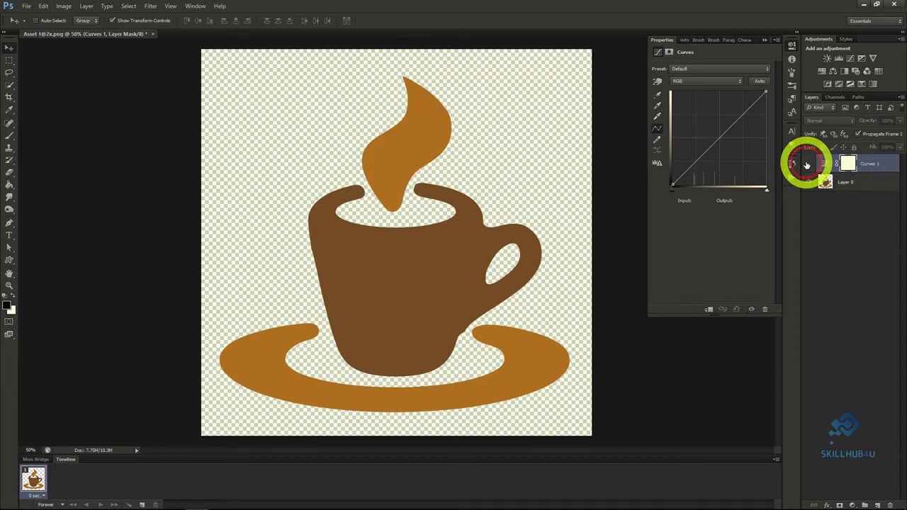
left_click(808, 165)
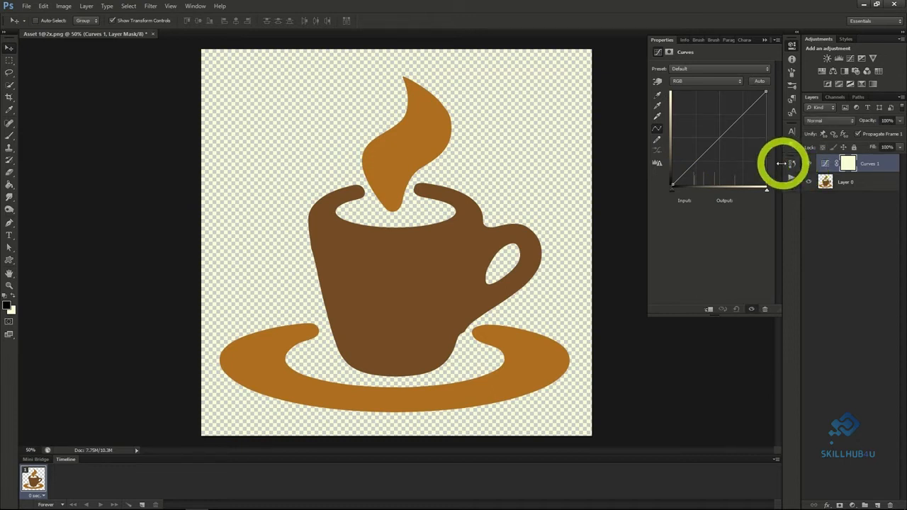
Add three points to the RGB curve, pull the shadow point to about input 88, output 20, and raise the highlight point.
left_click(694, 166)
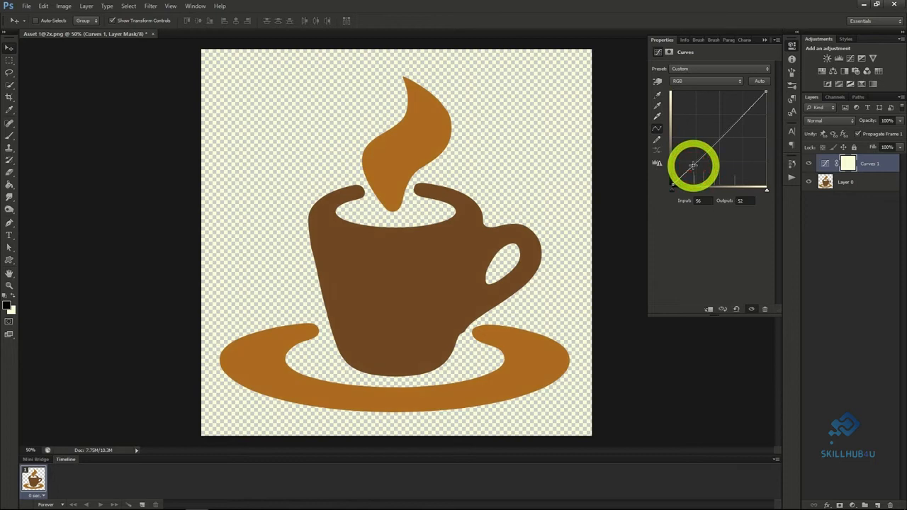
left_click(718, 141)
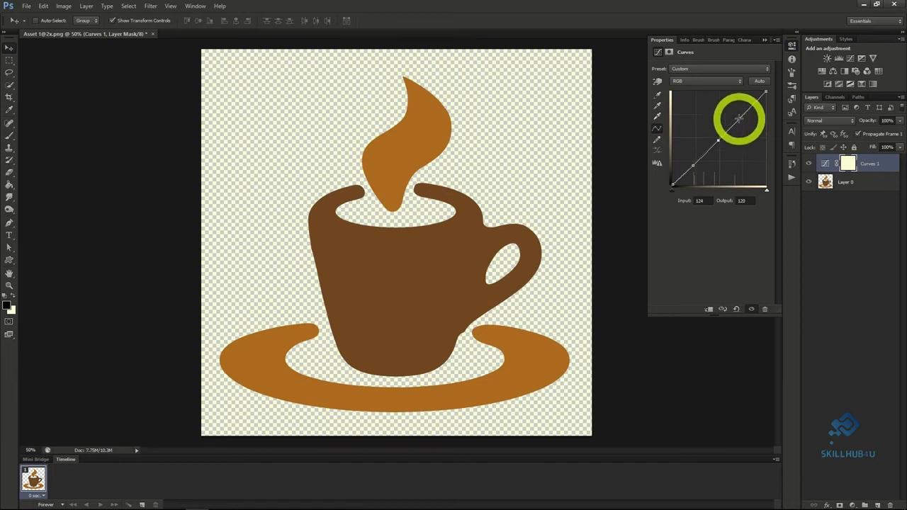
left_click(738, 118)
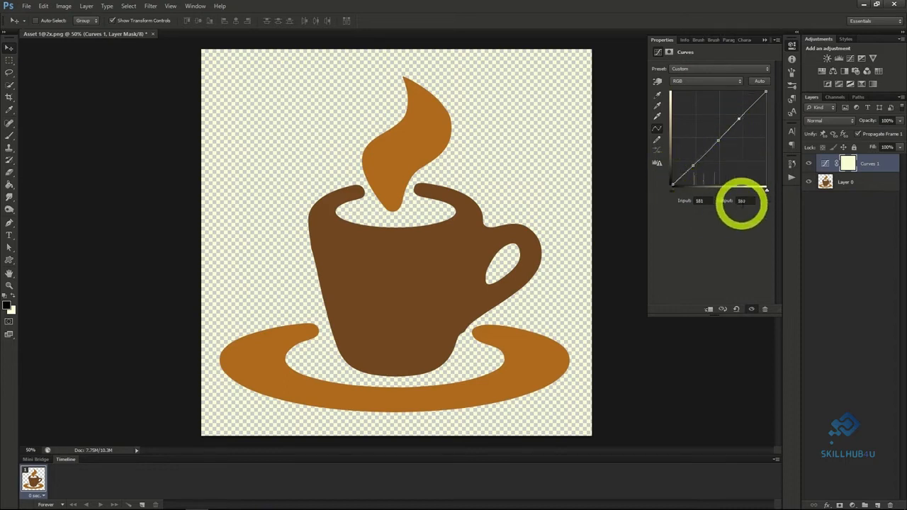
left_click_drag(694, 167, 702, 178)
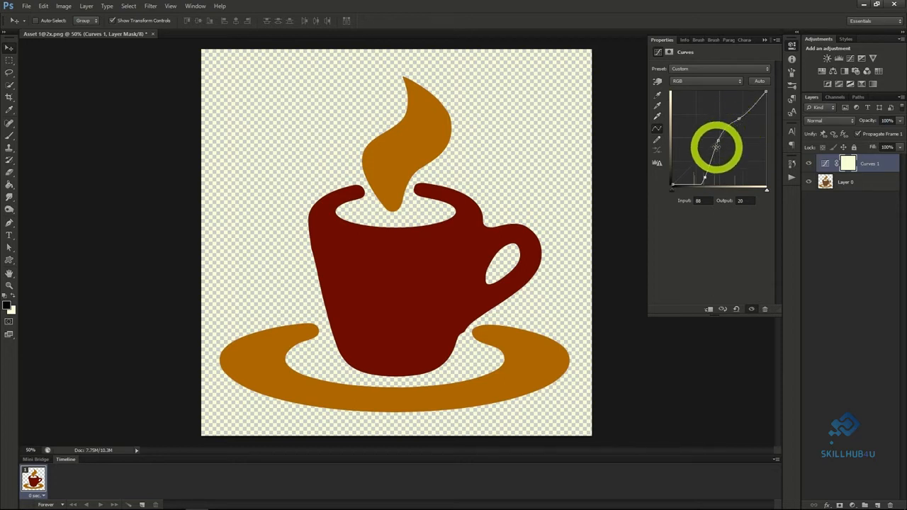
left_click_drag(742, 121, 718, 108)
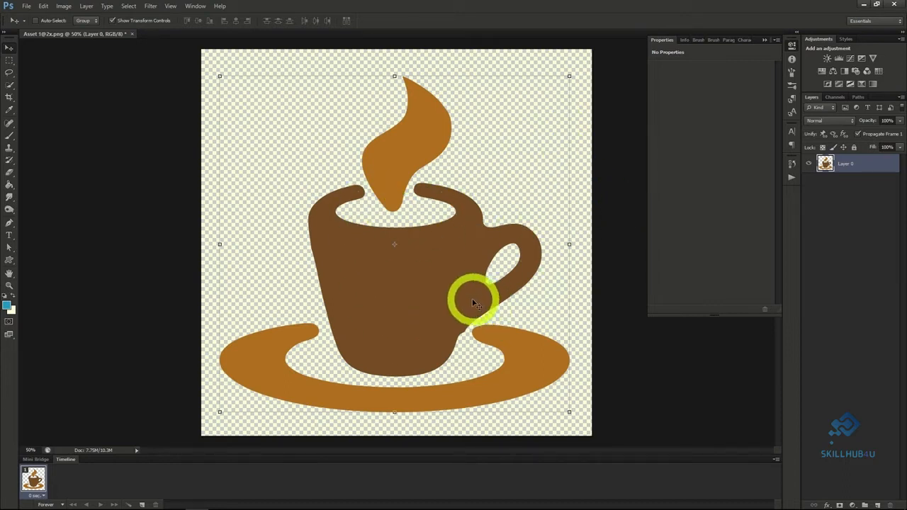
Add a Brightness/Contrast adjustment layer with default options above the coffee cup layer.
left_click(63, 6)
mouse_move(79, 30)
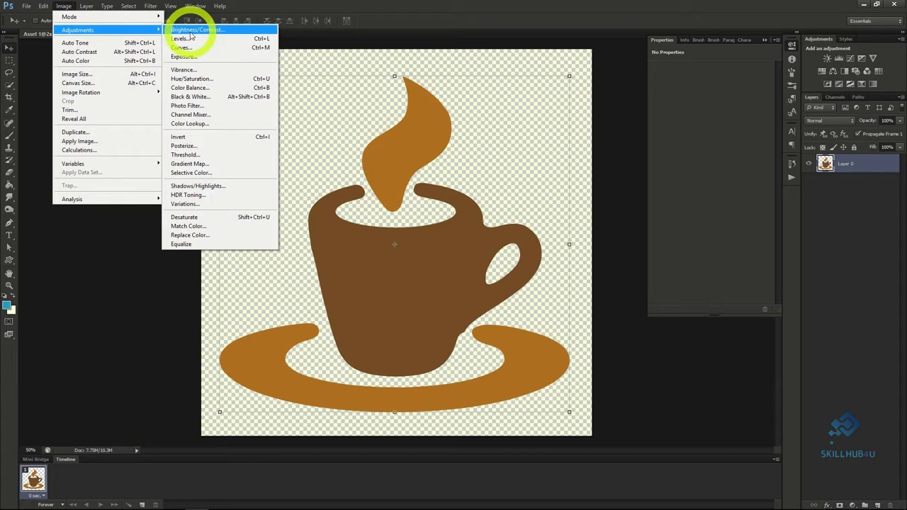
mouse_move(88, 9)
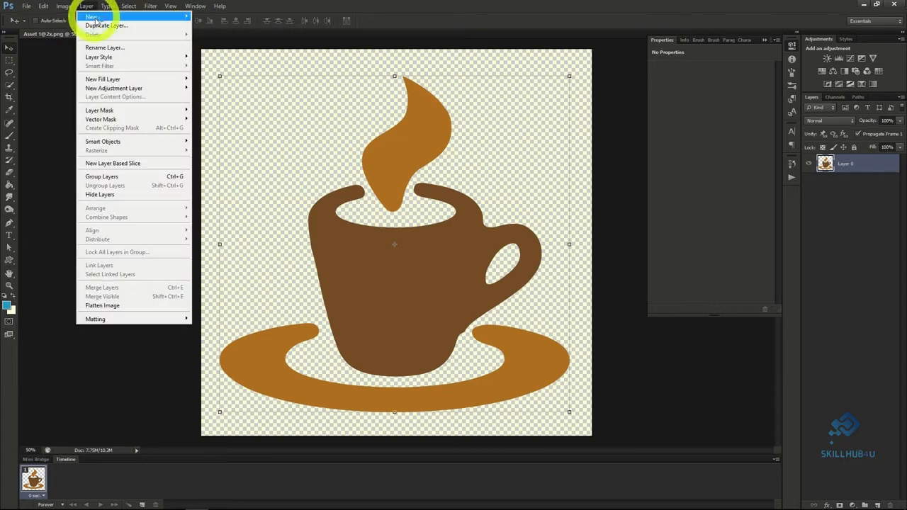
mouse_move(111, 90)
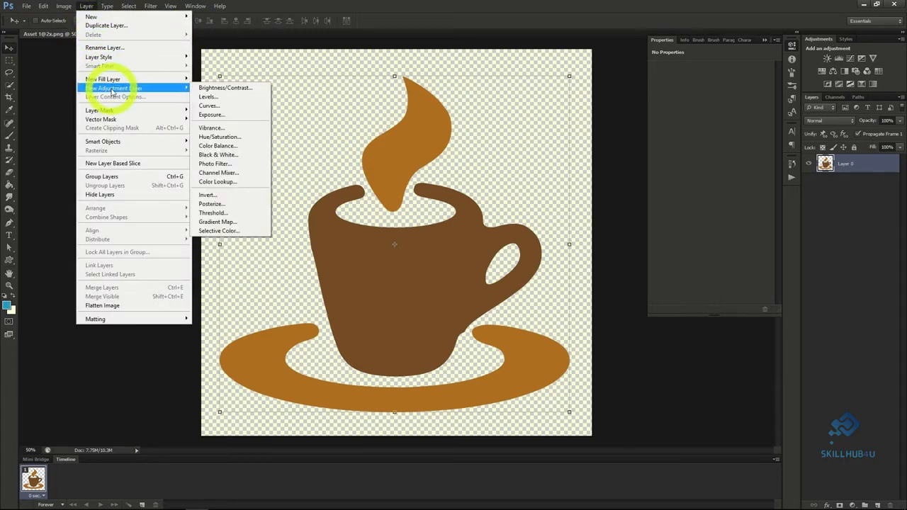
left_click(220, 88)
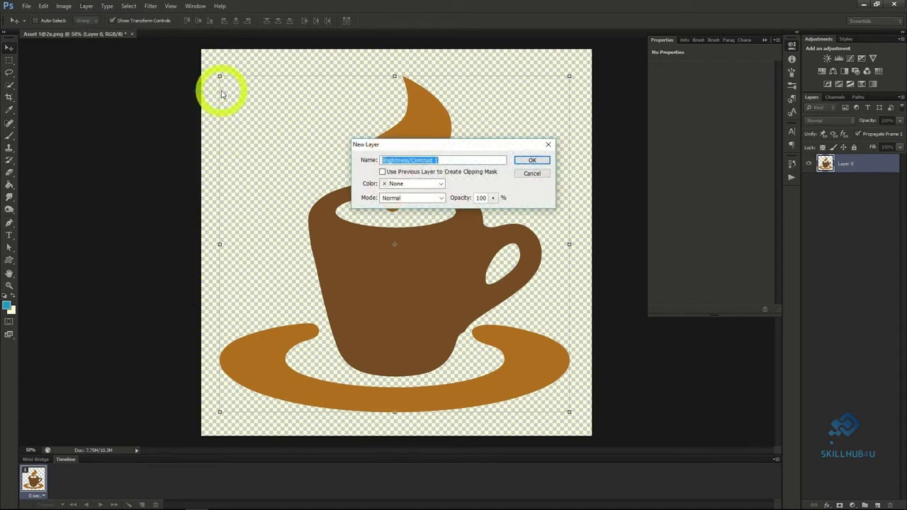
left_click(530, 160)
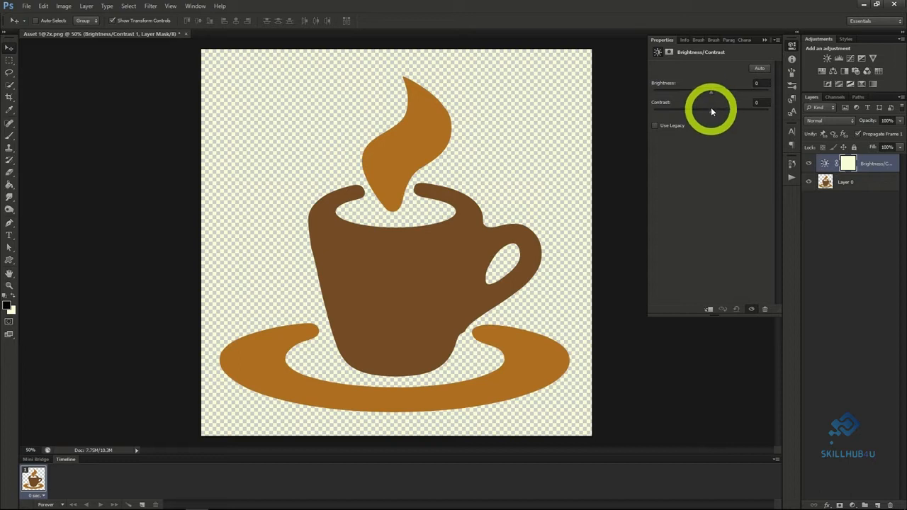
Try different levels on the adjustment layer, ending with brightness at -61 and contrast at 55.
left_click_drag(712, 95, 724, 114)
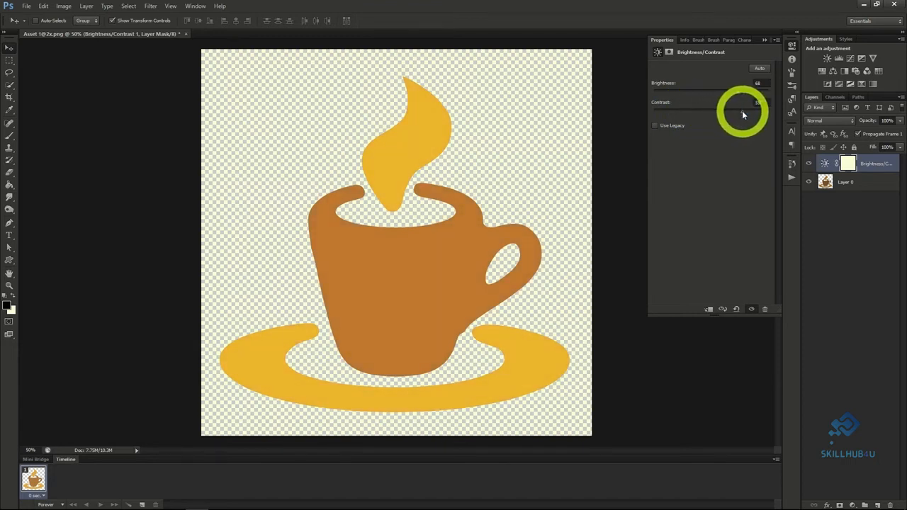
left_click_drag(735, 92, 721, 90)
left_click_drag(710, 91, 688, 91)
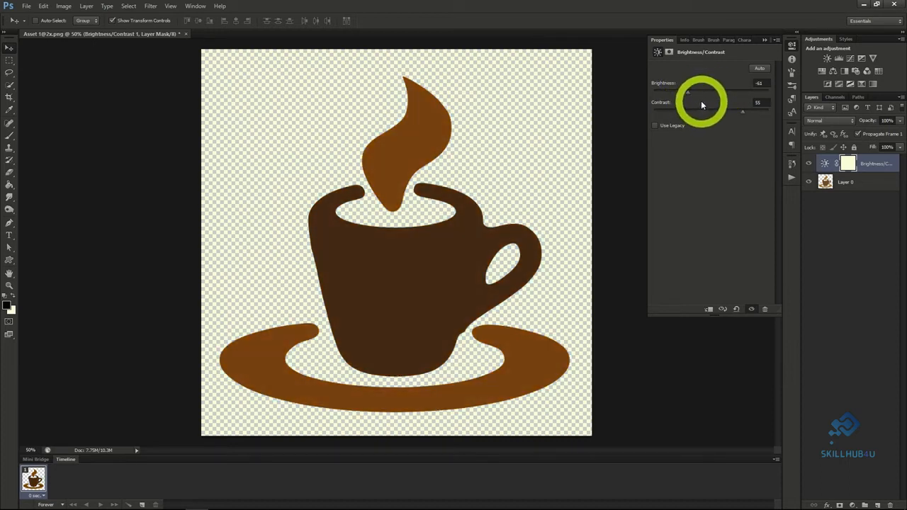
Add an Exposure adjustment layer with default options above the Brightness/Contrast layer.
left_click(86, 6)
mouse_move(108, 90)
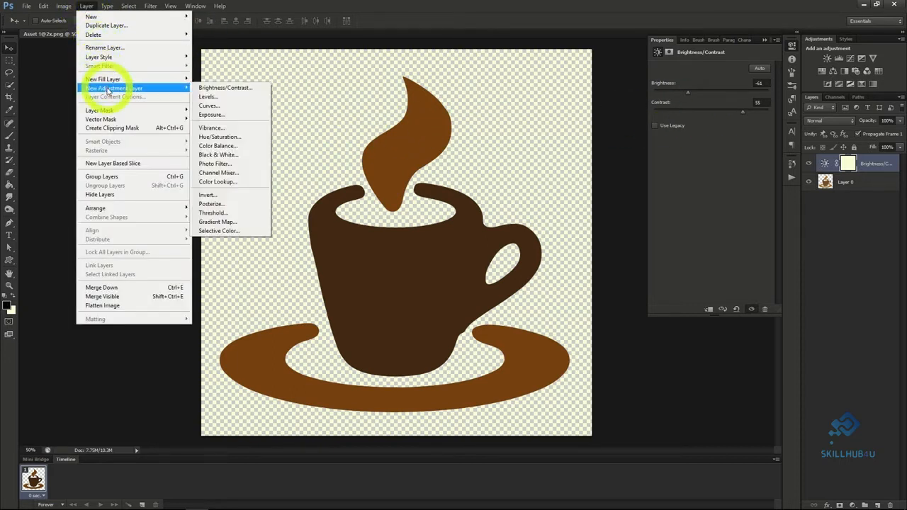
left_click(228, 117)
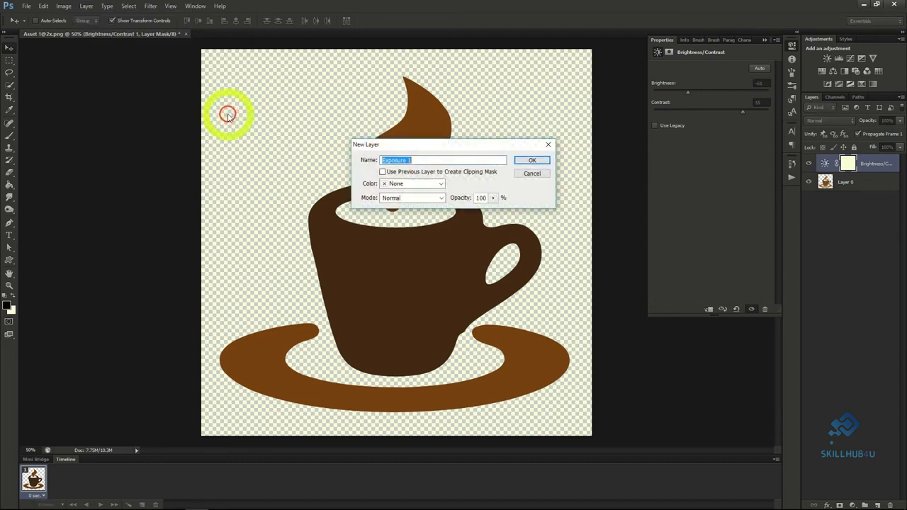
left_click(533, 161)
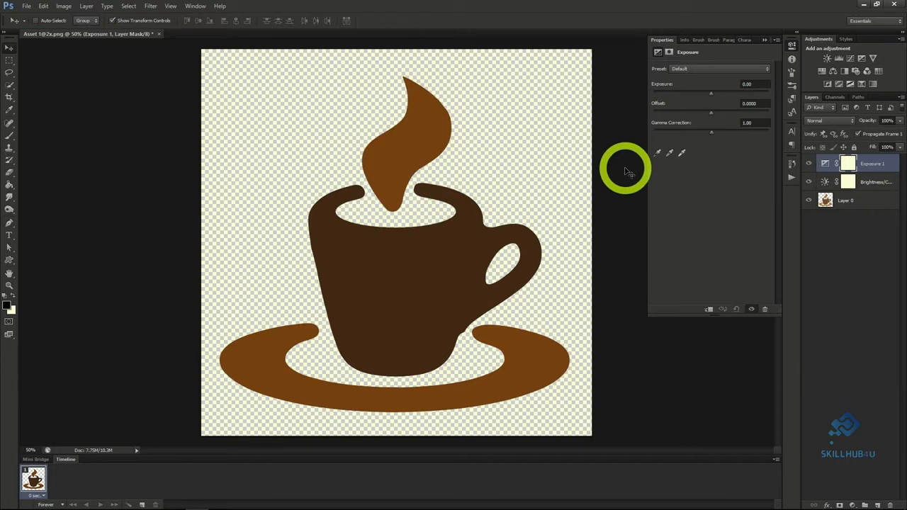
Adjust the Exposure layer to exposure +1.43, offset -0.0992 and gamma correction 0.78.
left_click_drag(710, 93, 719, 132)
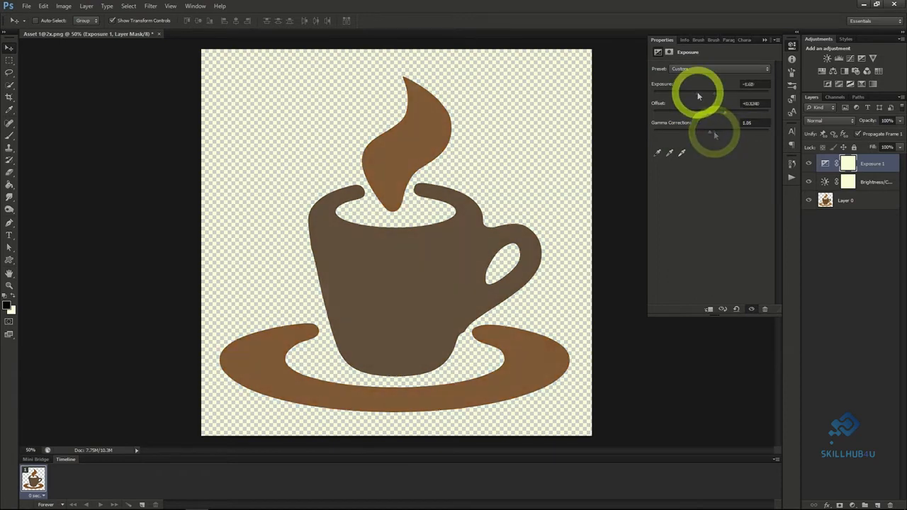
left_click_drag(696, 92, 721, 132)
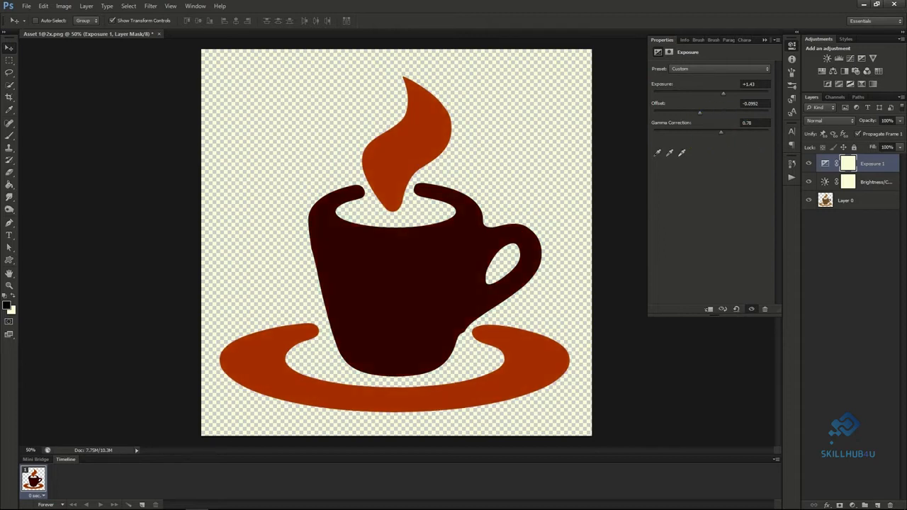
left_click(539, 180)
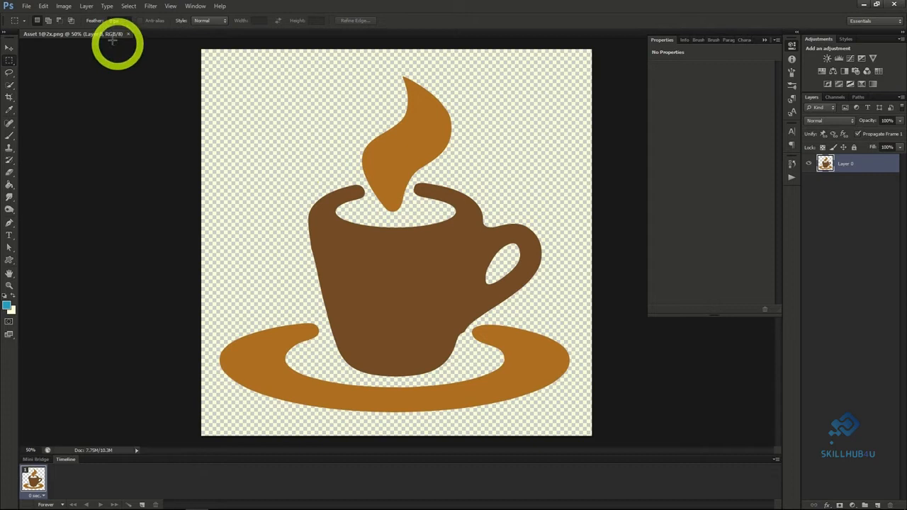
Add a Hue/Saturation adjustment layer with default options above the coffee cup layer.
left_click(87, 6)
mouse_move(121, 91)
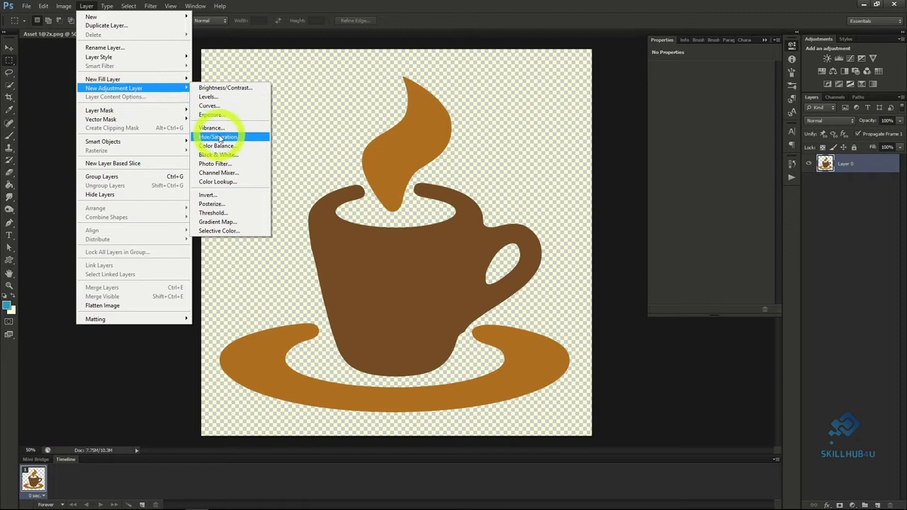
left_click(220, 137)
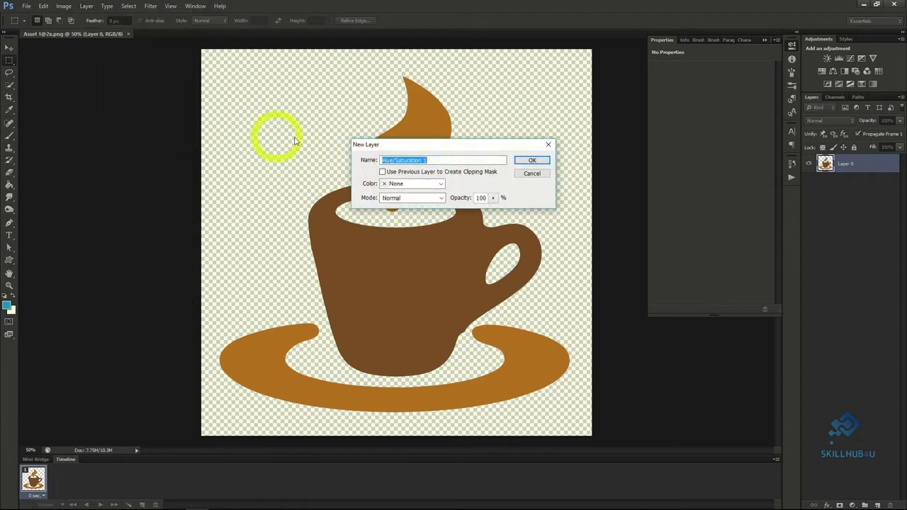
left_click(531, 160)
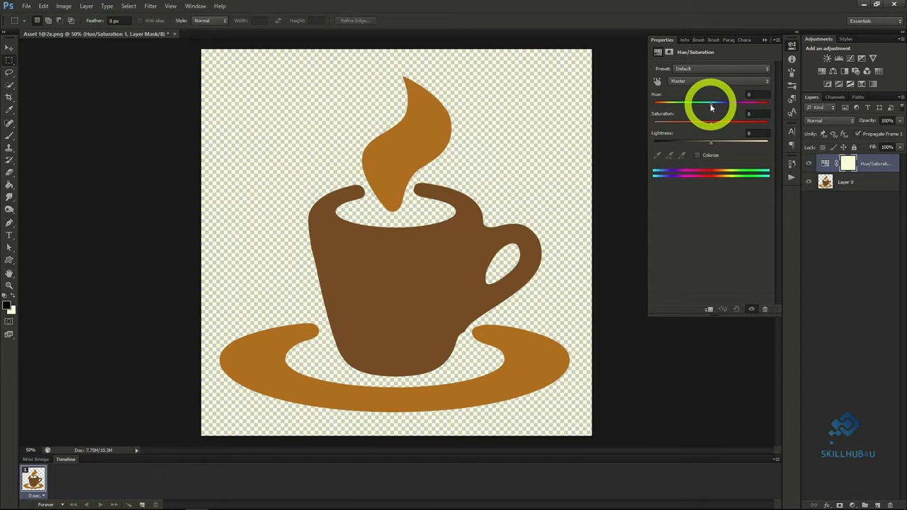
Recolor the artwork by setting hue to +162, saturation to +48 and lightness to +2.
left_click_drag(711, 124, 713, 146)
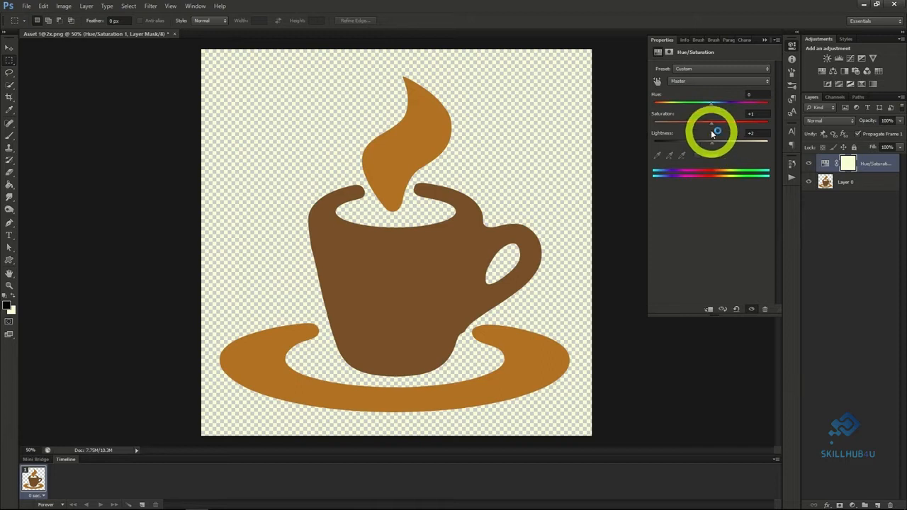
left_click_drag(711, 124, 733, 128)
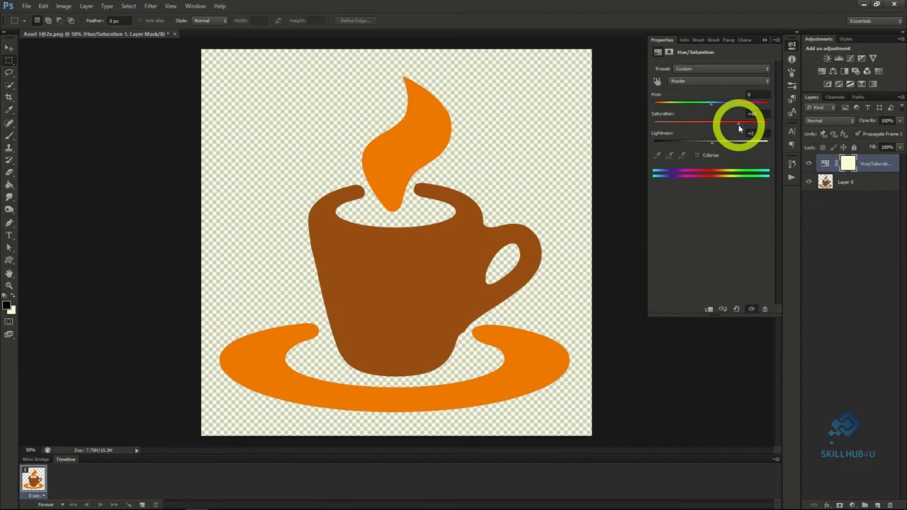
left_click_drag(712, 105, 765, 111)
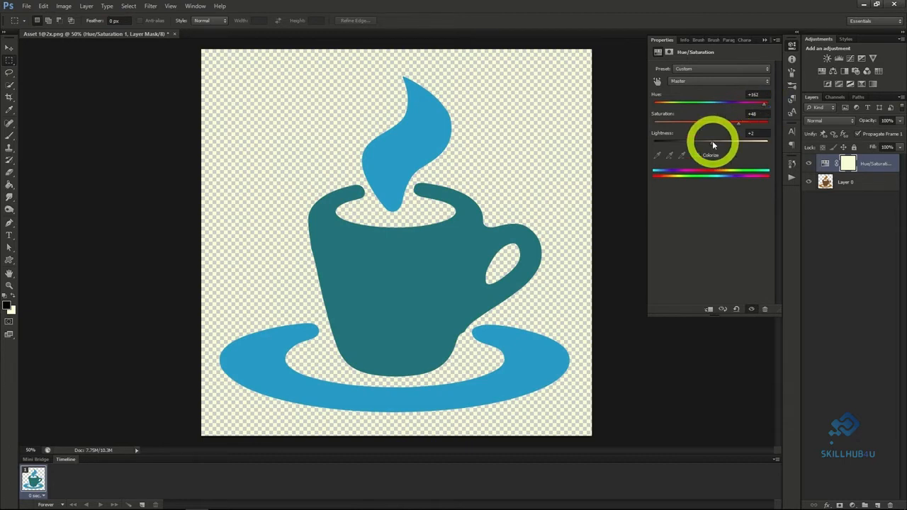
Set the Hue/Saturation layer's lightness to -8 and close the coffee cup document.
mouse_move(715, 142)
left_mouse_down()
mouse_move(726, 142)
mouse_move(712, 145)
left_mouse_up()
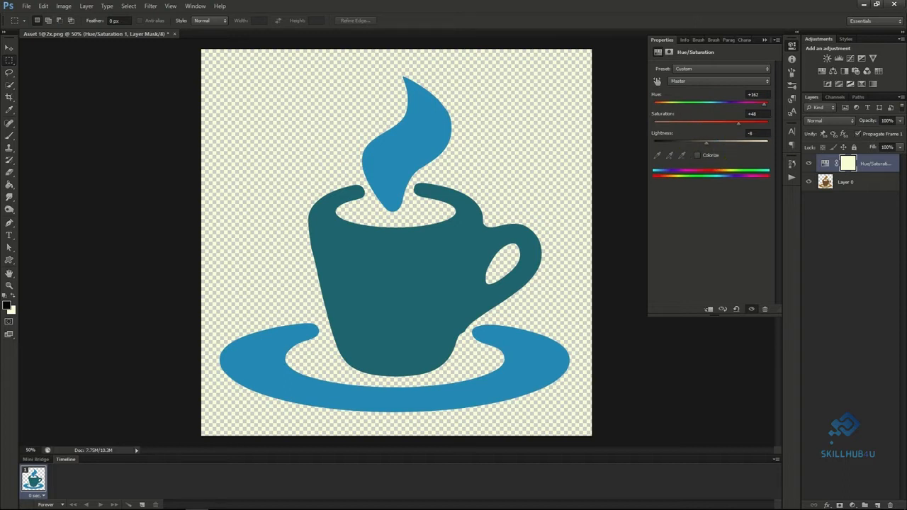
left_click(465, 223)
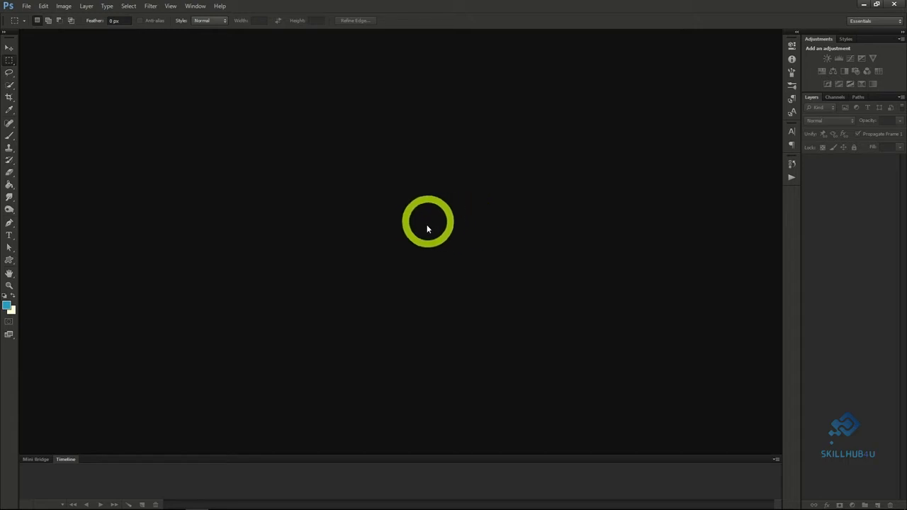
Create a new document 970 pixels wide and 90 pixels high with transparent background contents.
left_click(26, 6)
left_click(31, 17)
left_click_drag(351, 208, 271, 204)
type("970")
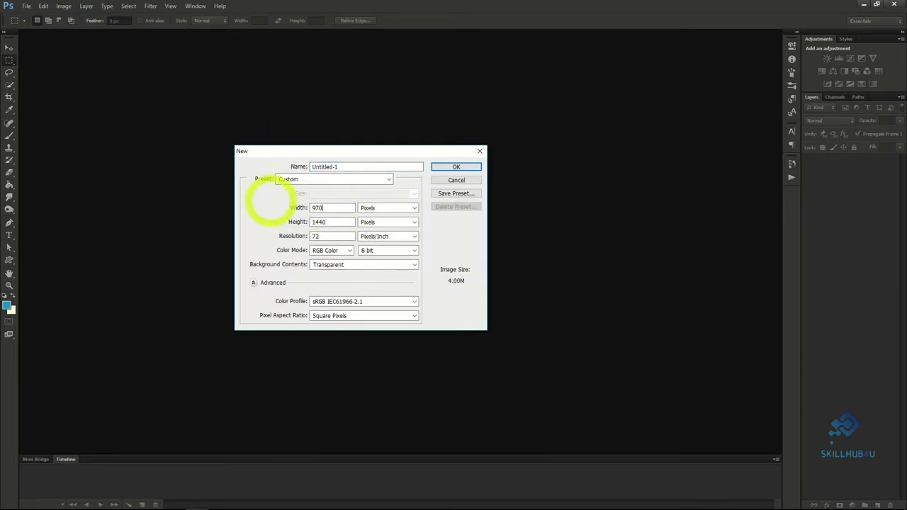
left_click_drag(344, 223, 292, 221)
type("90")
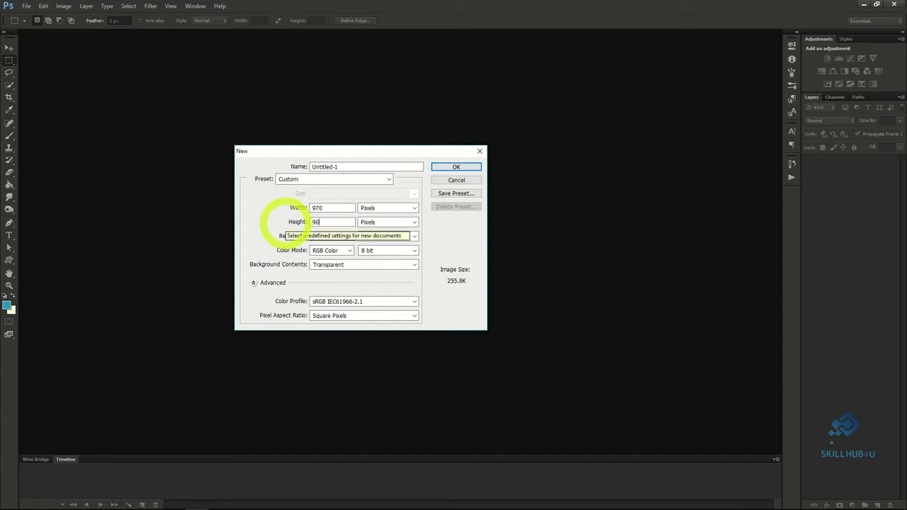
left_click(334, 222)
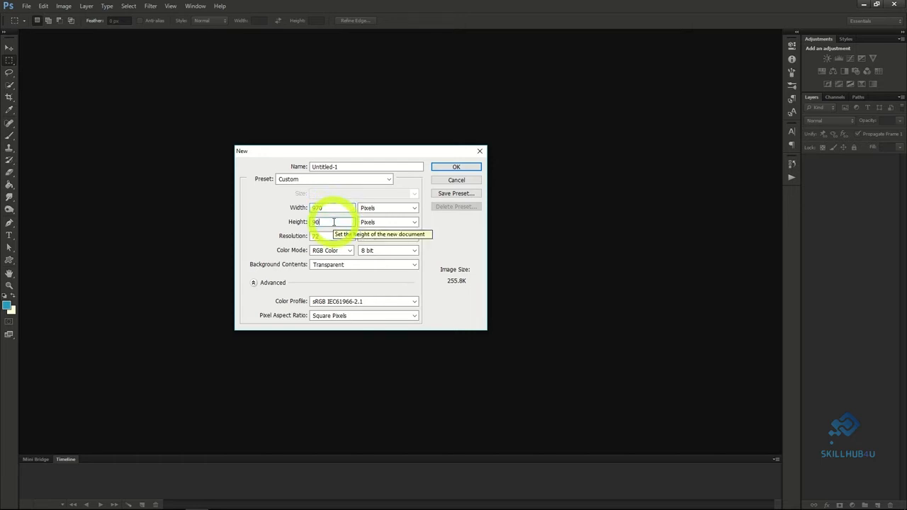
left_click(441, 166)
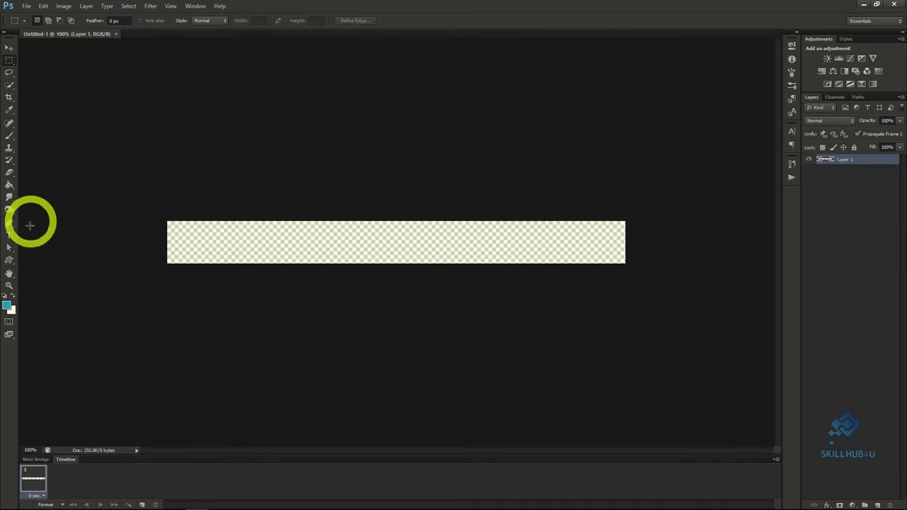
Swap the foreground and background colors and fill the banner's Layer 1 with white using the Paint Bucket.
left_click(9, 185)
left_click(13, 296)
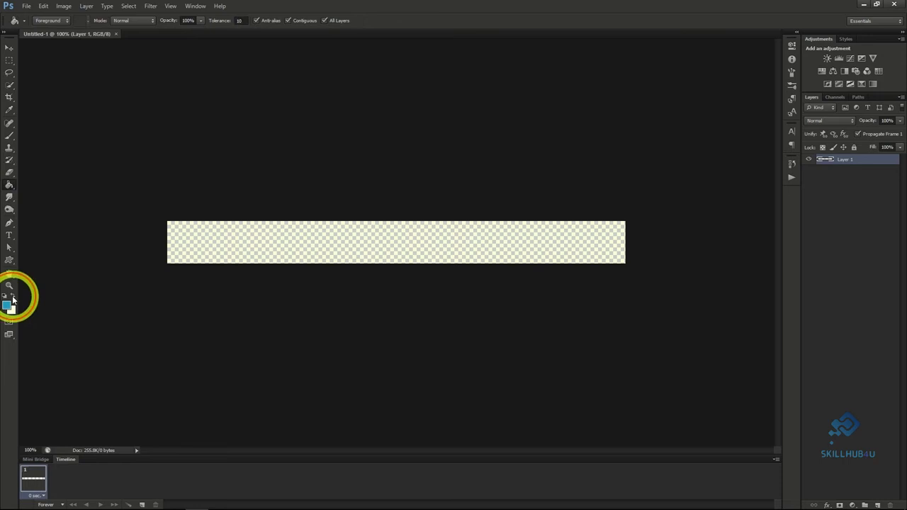
left_click(199, 239)
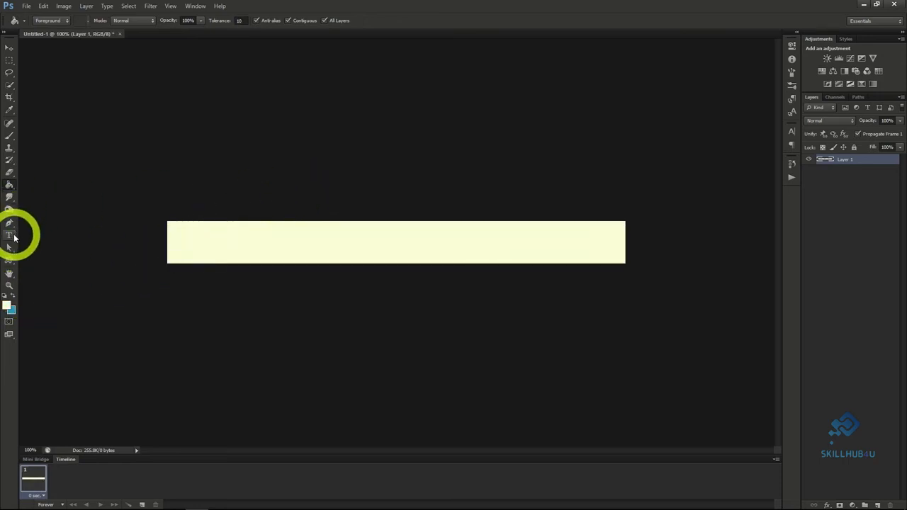
Add the text "10 Apples for 3.99" in black 55.12 pt Segoe Script to the middle of the banner.
left_click(9, 236)
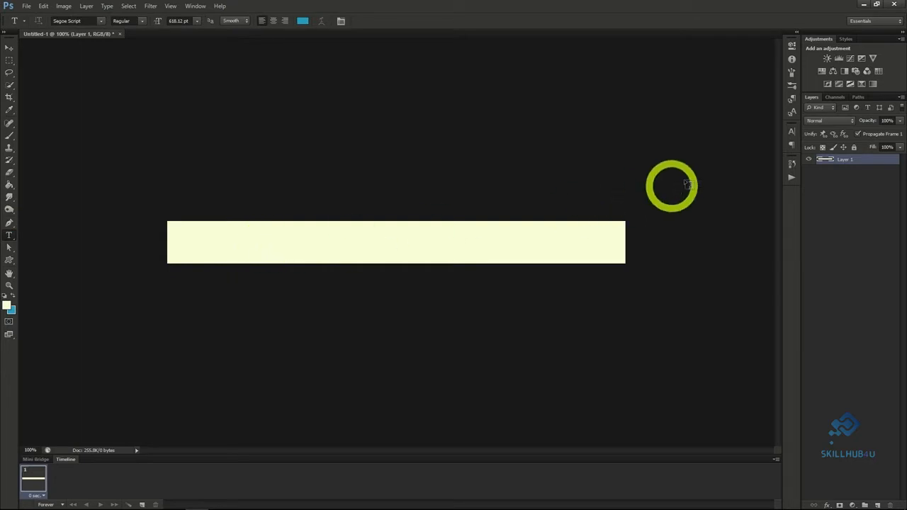
left_click(792, 132)
left_click(755, 185)
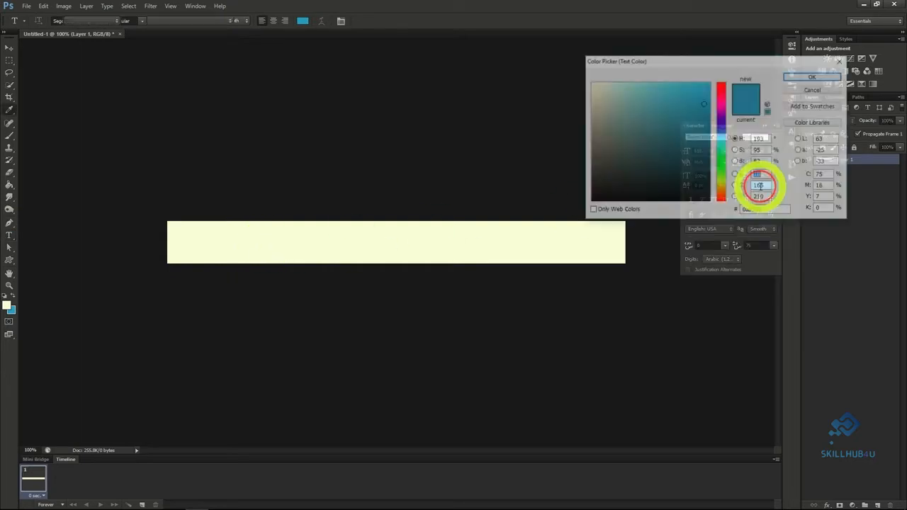
left_click(701, 181)
left_click(791, 87)
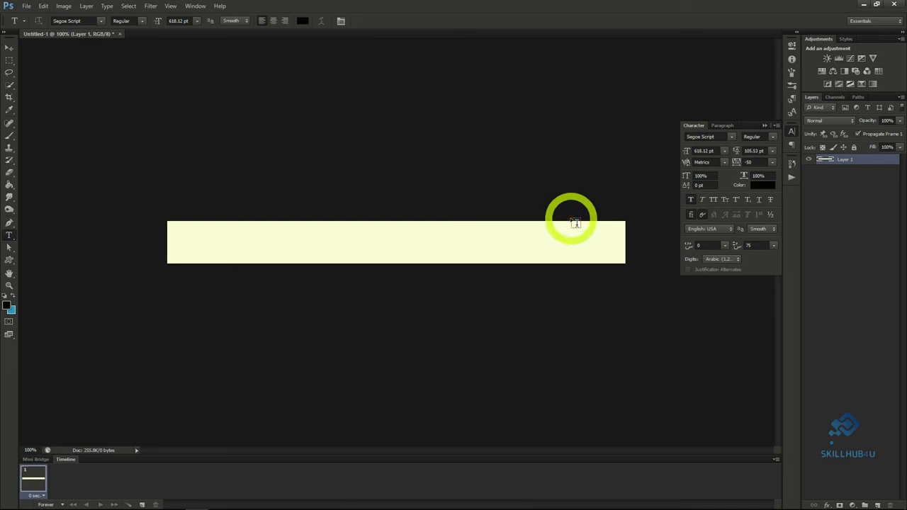
left_click(328, 203)
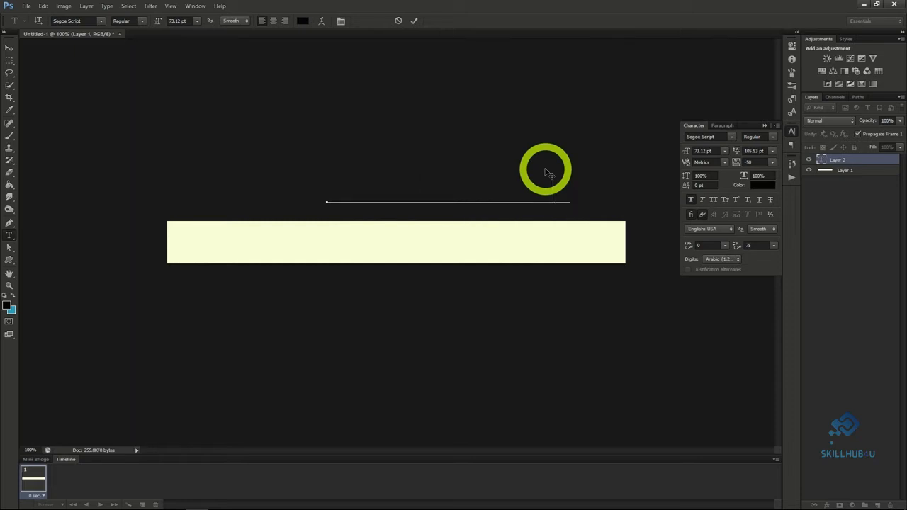
left_click_drag(506, 148, 437, 205)
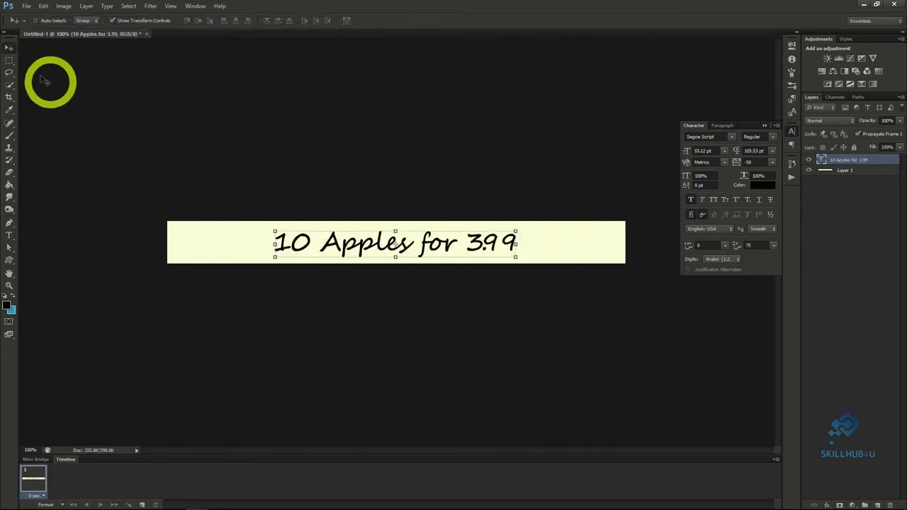
Select the whole canvas and align the text layer to its horizontal center.
left_click(128, 5)
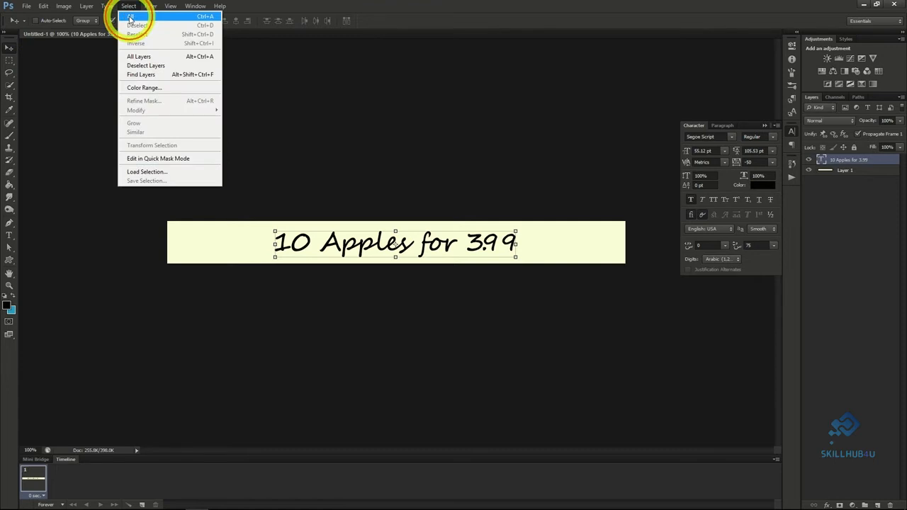
left_click(131, 17)
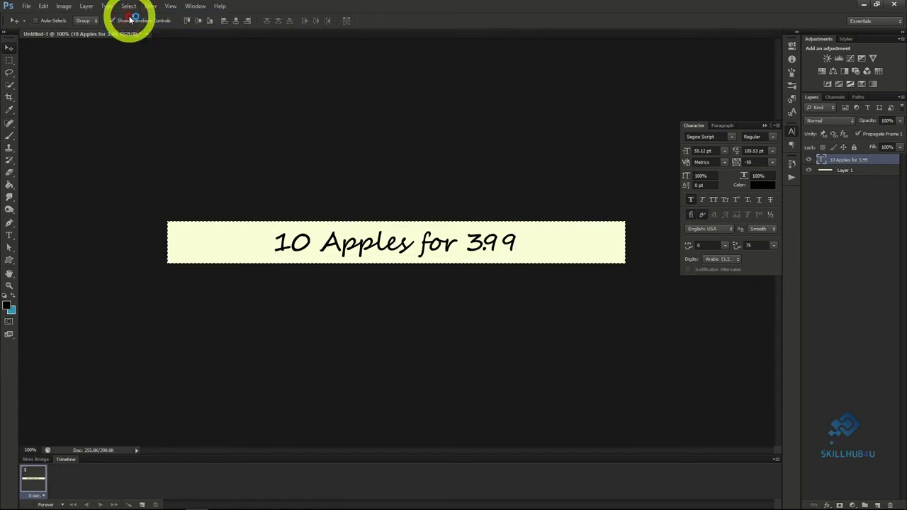
left_click(237, 22)
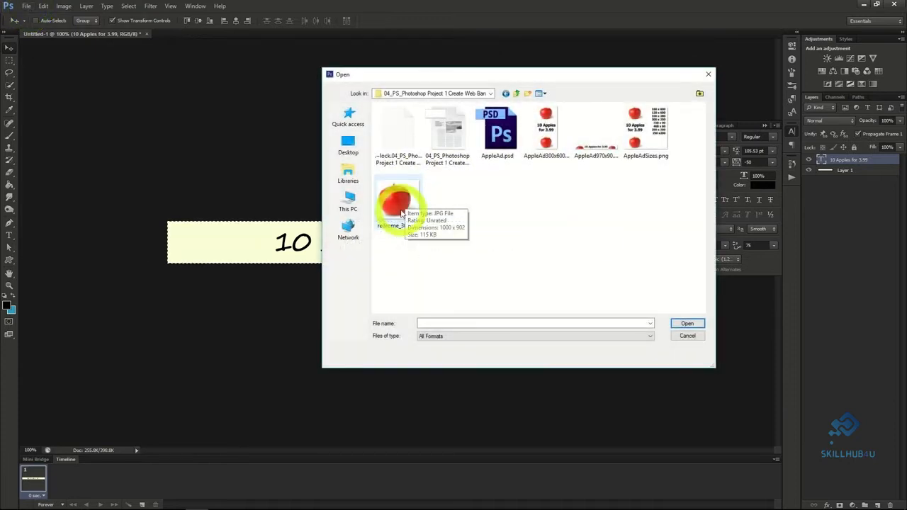
Open redrome_300.jpg and copy the entire apple image.
left_click(402, 214)
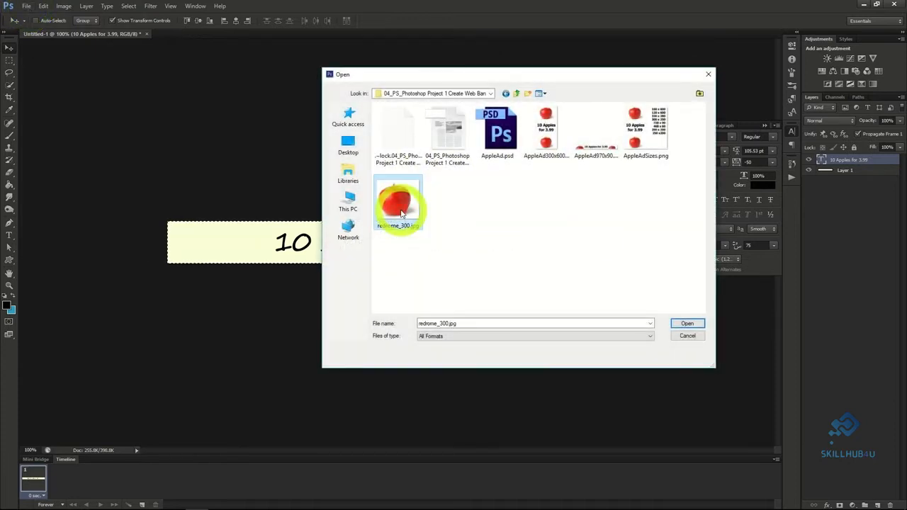
double_click(401, 214)
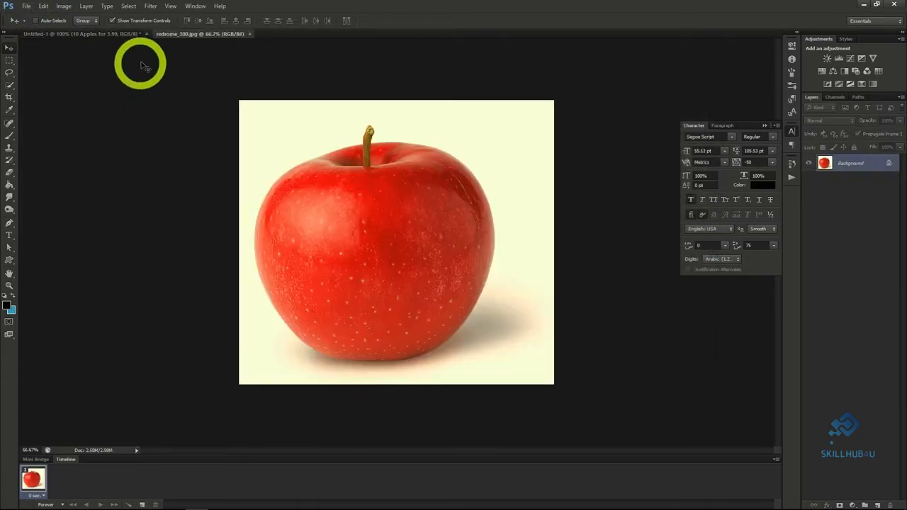
left_click(128, 6)
left_click(126, 16)
left_click(43, 6)
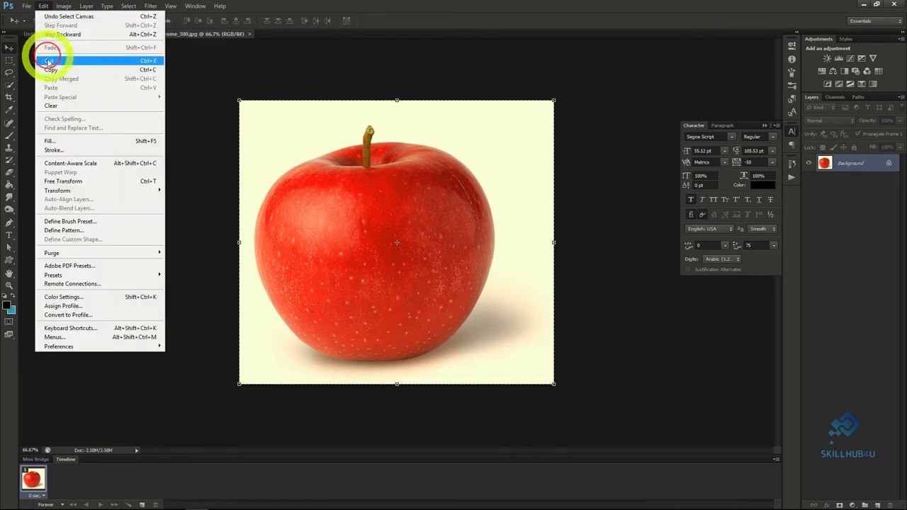
left_click(51, 69)
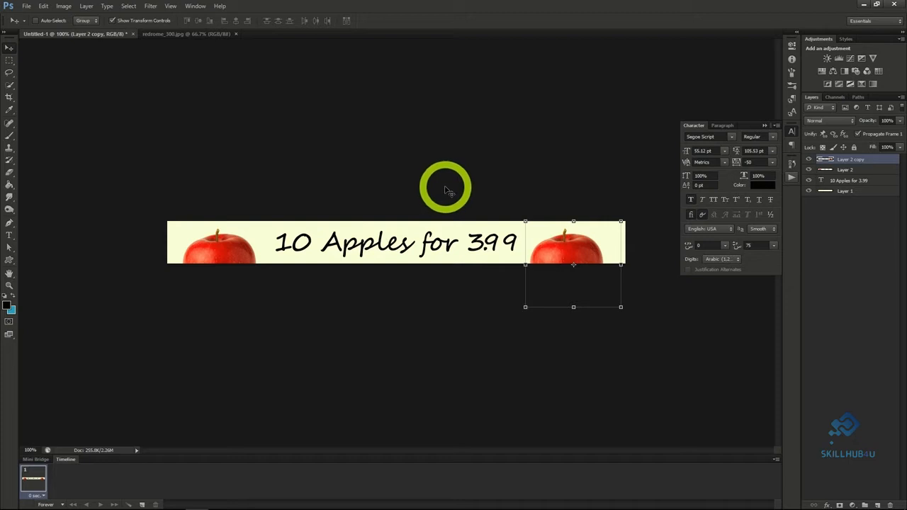
Save the banner with the two apples as a Photoshop file named appleAd1.
left_click(26, 6)
left_click(49, 121)
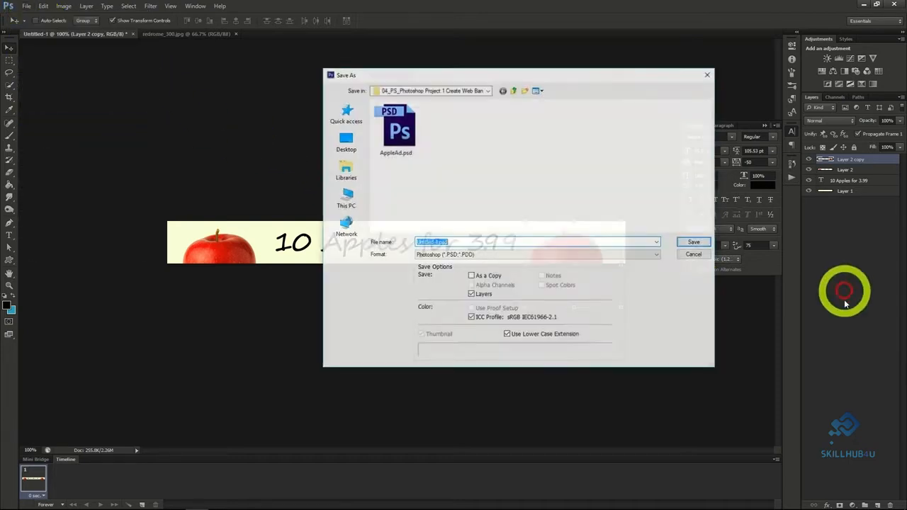
type("applead1")
key("Return")
left_click(544, 158)
left_click(427, 145)
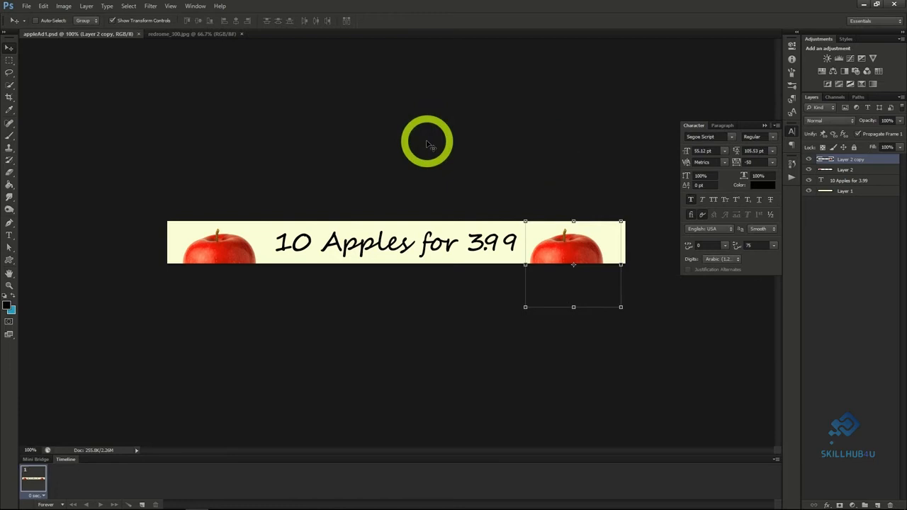
Change the canvas size to 300 pixels wide and 600 pixels high, anchored at the center.
left_click(65, 6)
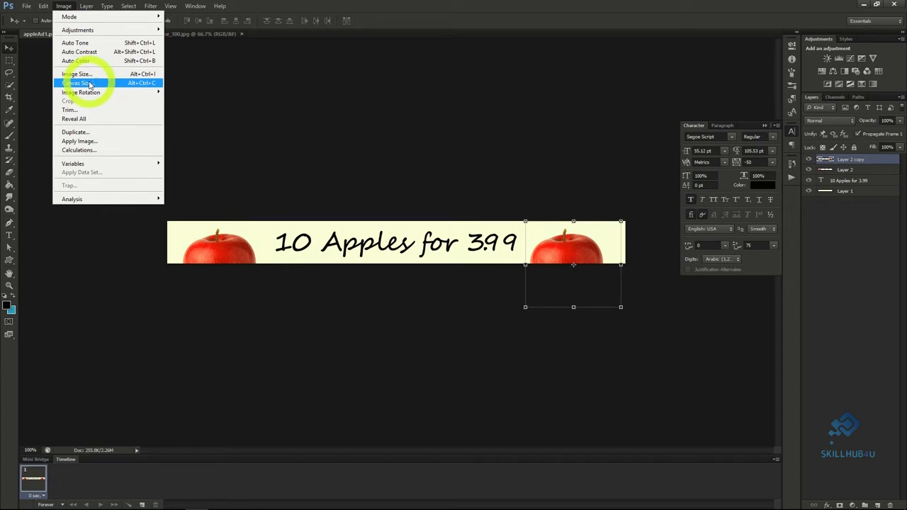
left_click(89, 85)
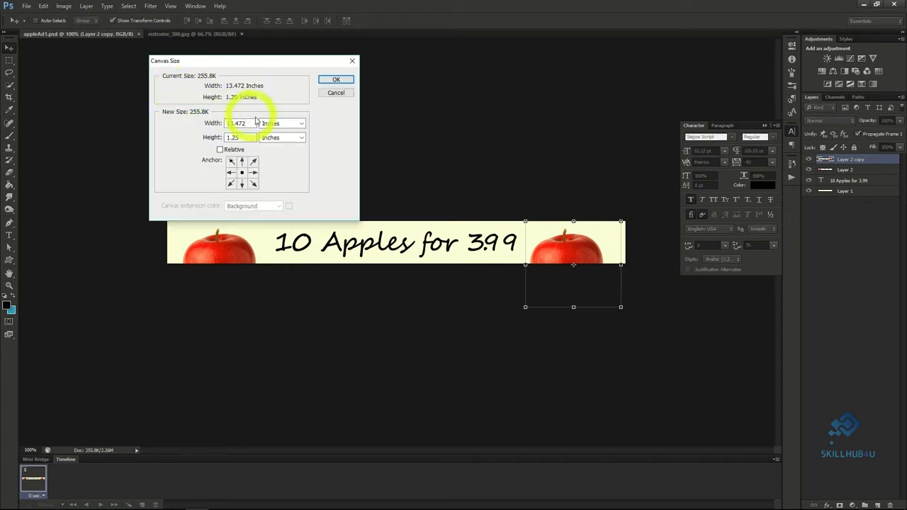
left_click(264, 123)
left_click(277, 142)
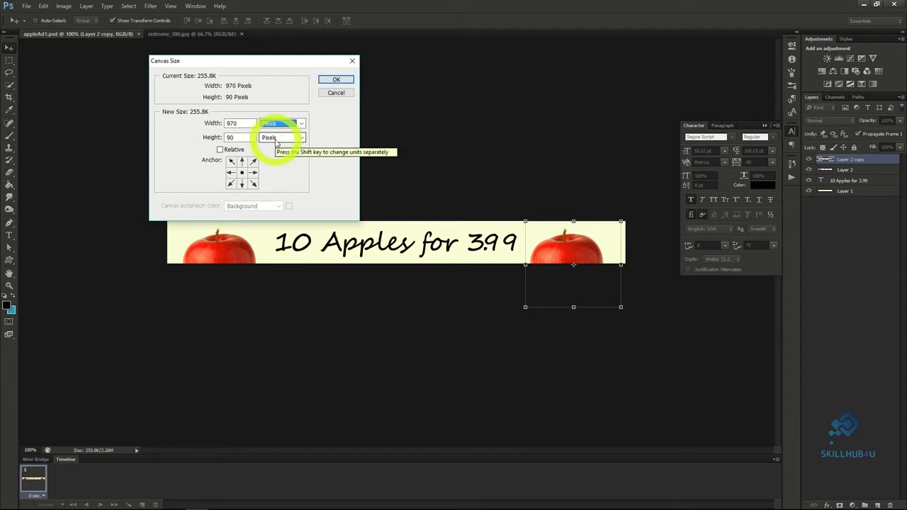
left_click_drag(239, 123, 183, 139)
type("300")
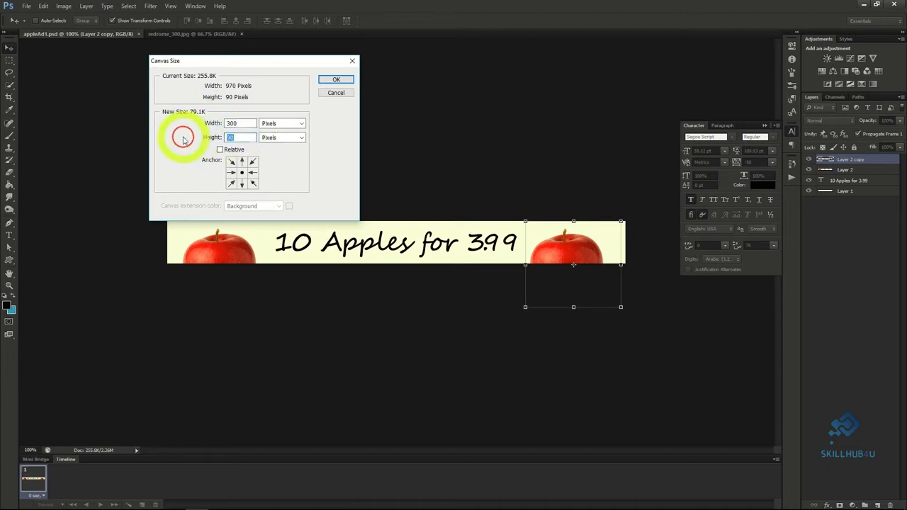
type("600")
left_click(335, 79)
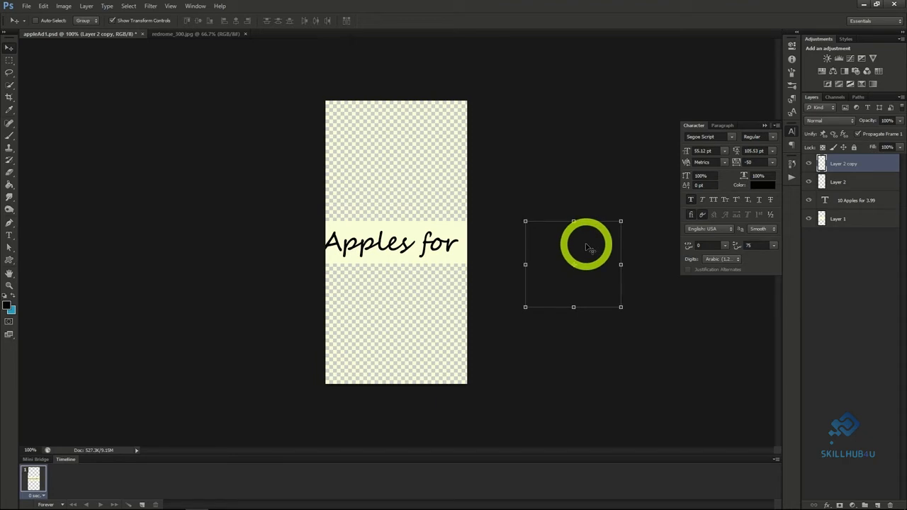
Move the Layer 2 copy apple to the bottom of the canvas and the Layer 2 apple to the top.
left_click_drag(586, 246, 420, 313)
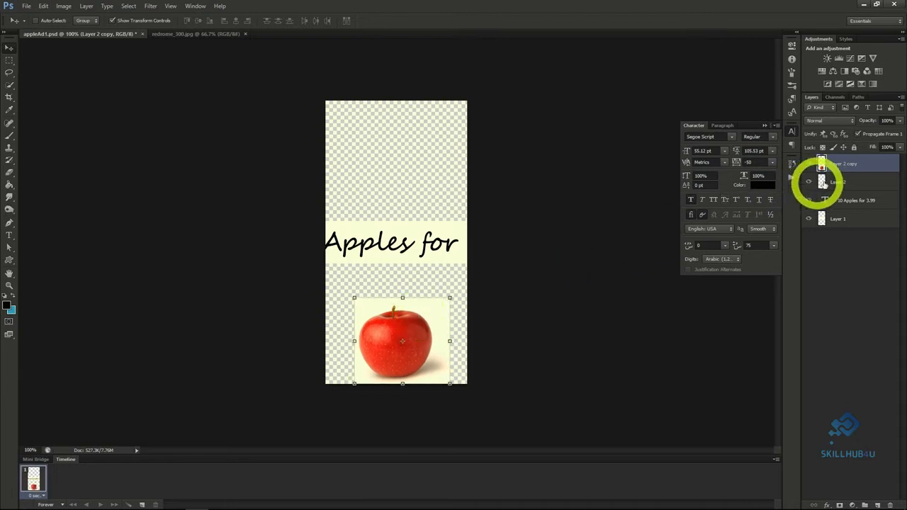
left_click(822, 182)
left_click_drag(245, 247, 415, 126)
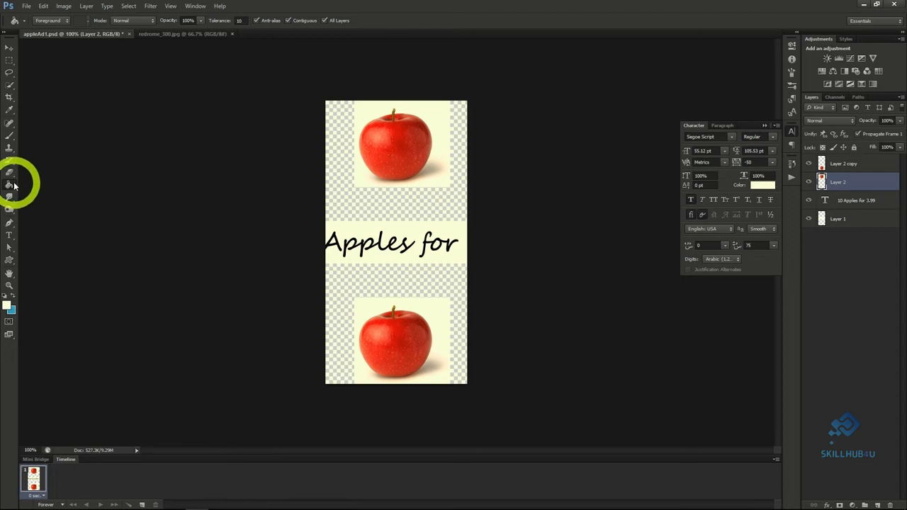
Fill the transparent areas above and below the text band with white, using Layer 1 for the background.
left_click(386, 215)
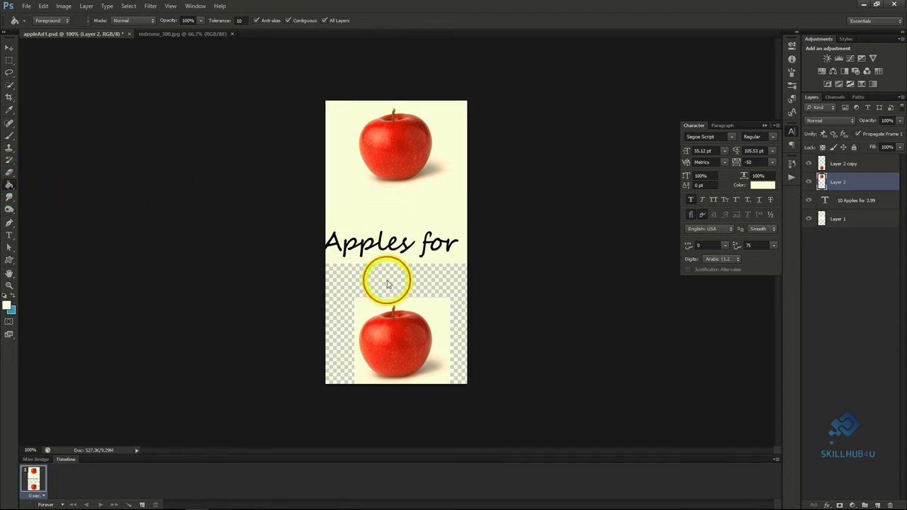
left_click(387, 284)
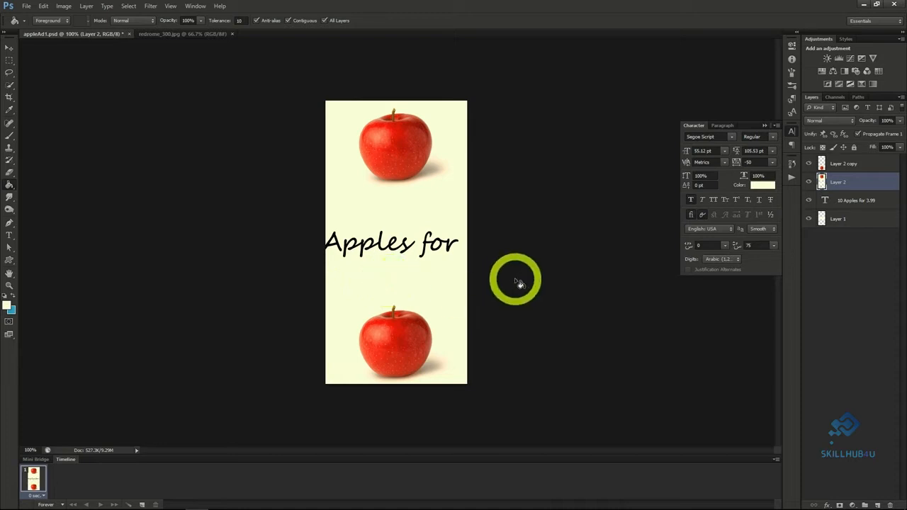
left_click(841, 219)
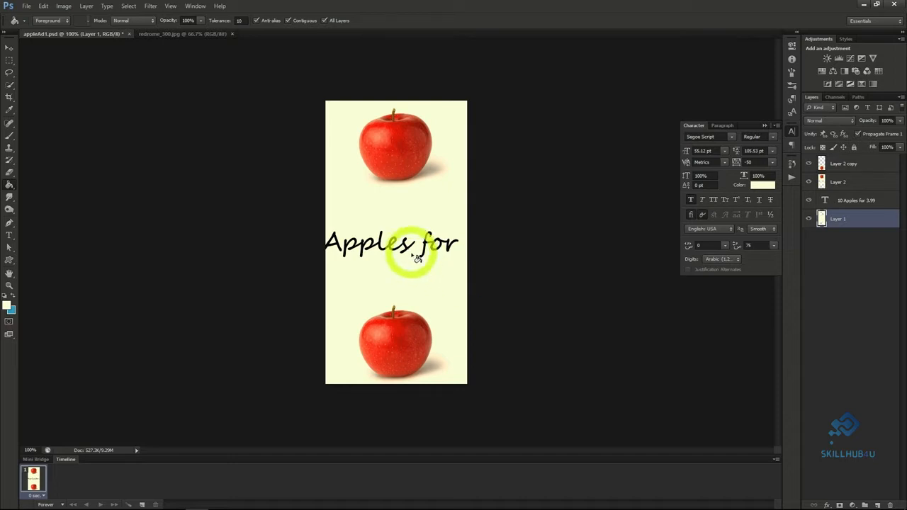
Break the headline text onto two lines before "for" and move it between the two apples.
left_click(9, 234)
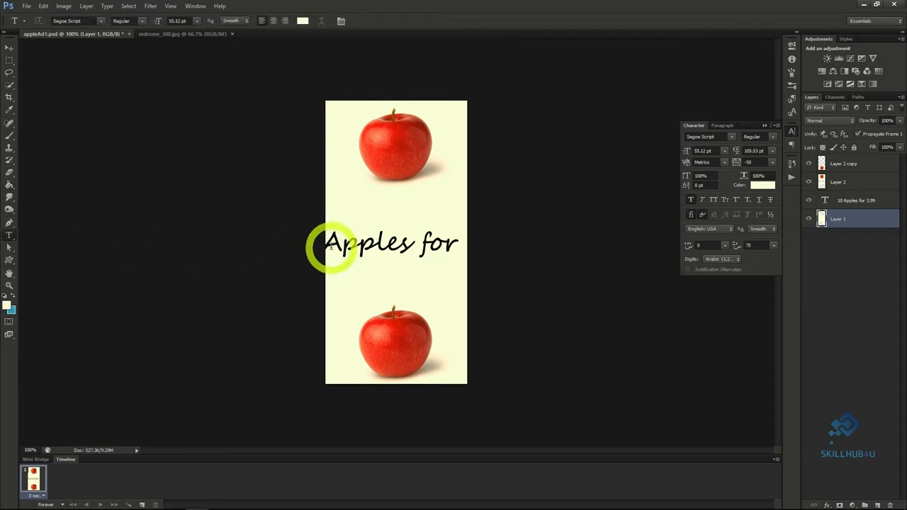
left_click(330, 247)
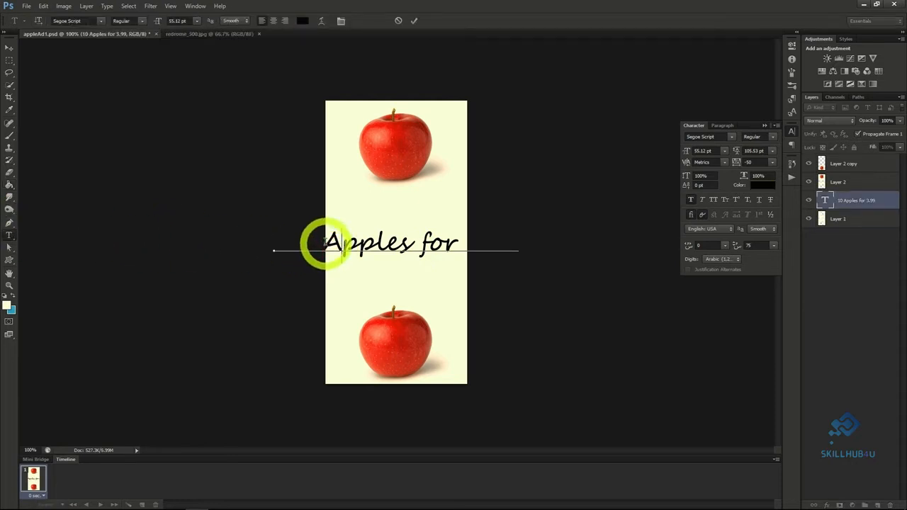
left_click(425, 242)
key("Return")
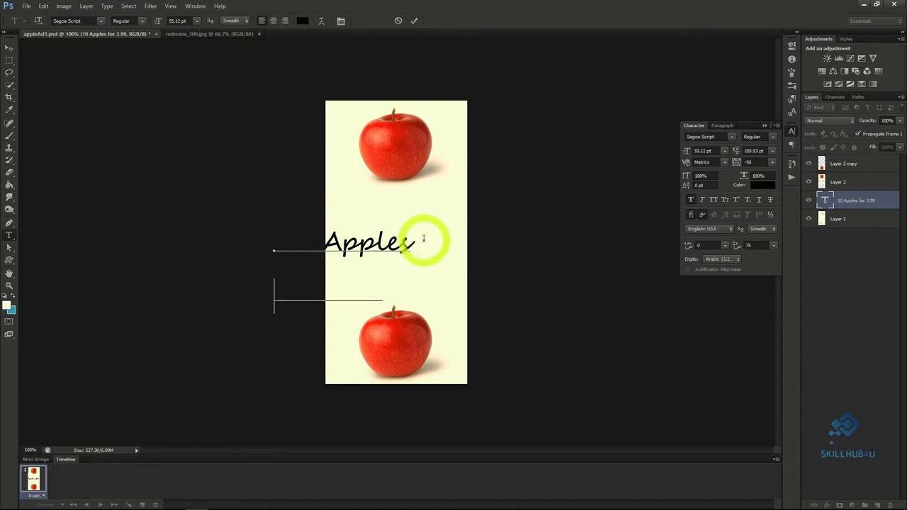
left_click(9, 47)
left_click_drag(461, 263, 512, 234)
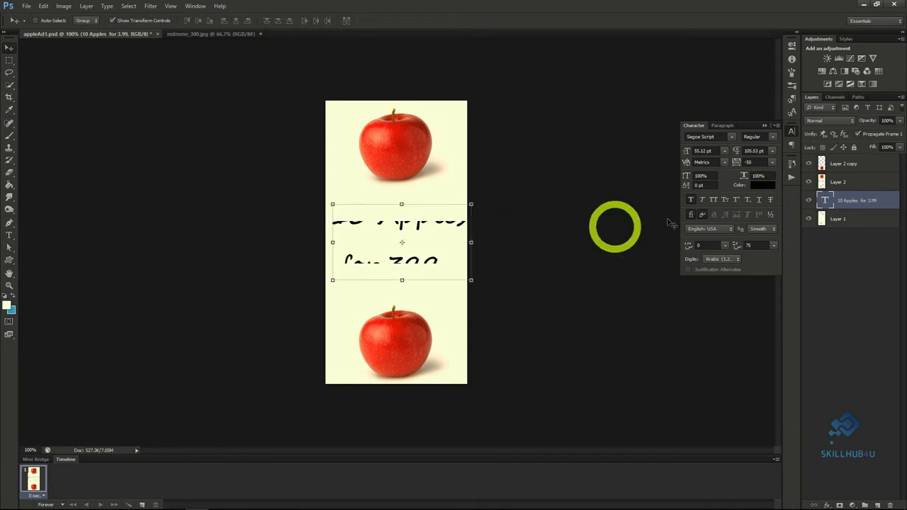
Bring the 10 Apples for 3.99 text layer to the top of the layer stack and nudge the text slightly left.
double_click(853, 205)
double_click(845, 162)
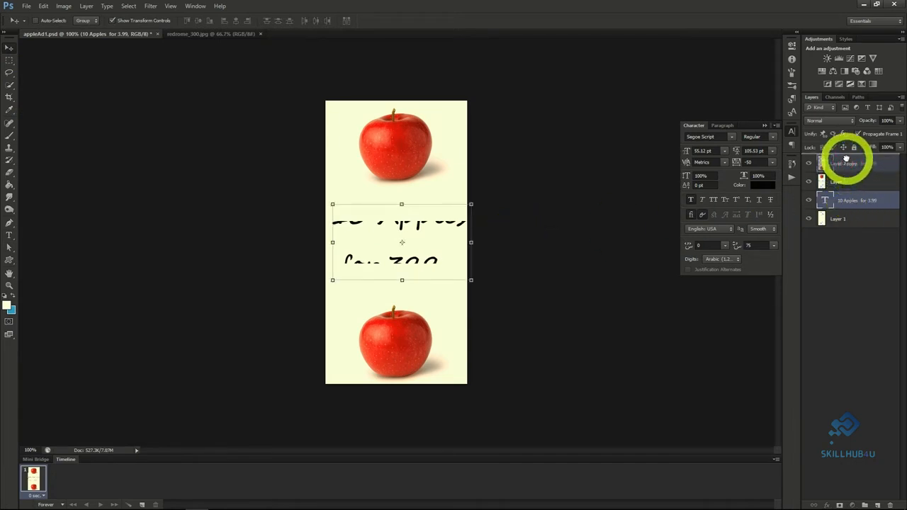
left_click_drag(846, 158, 846, 155)
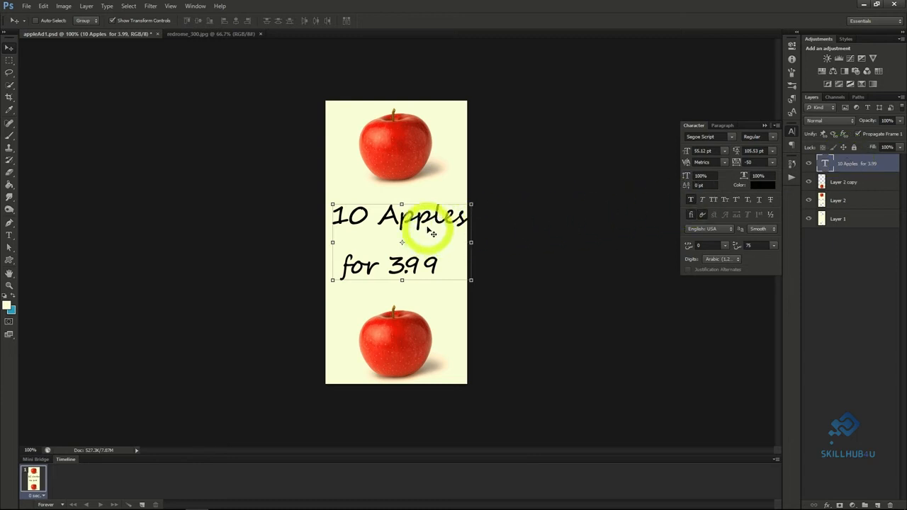
left_click_drag(429, 227, 426, 228)
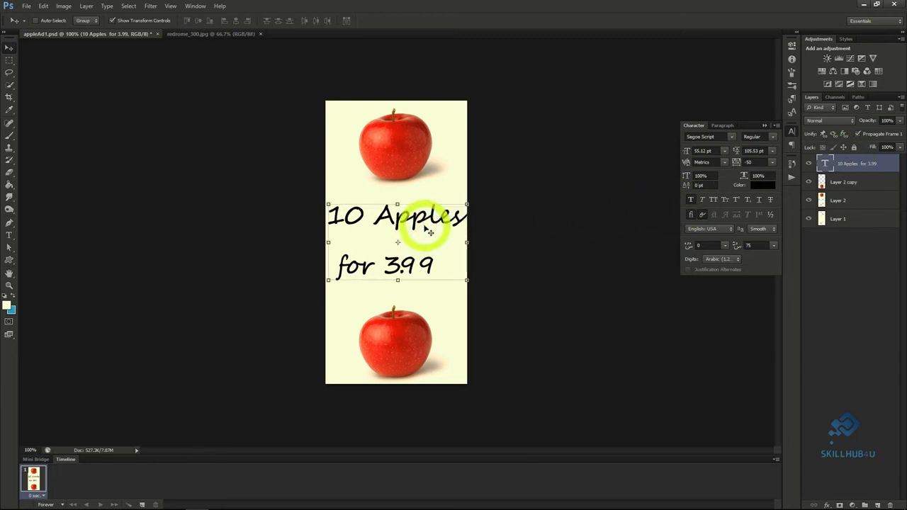
Center-align the two-line text, reposition it between the apples, and bring up the character settings.
left_click(723, 126)
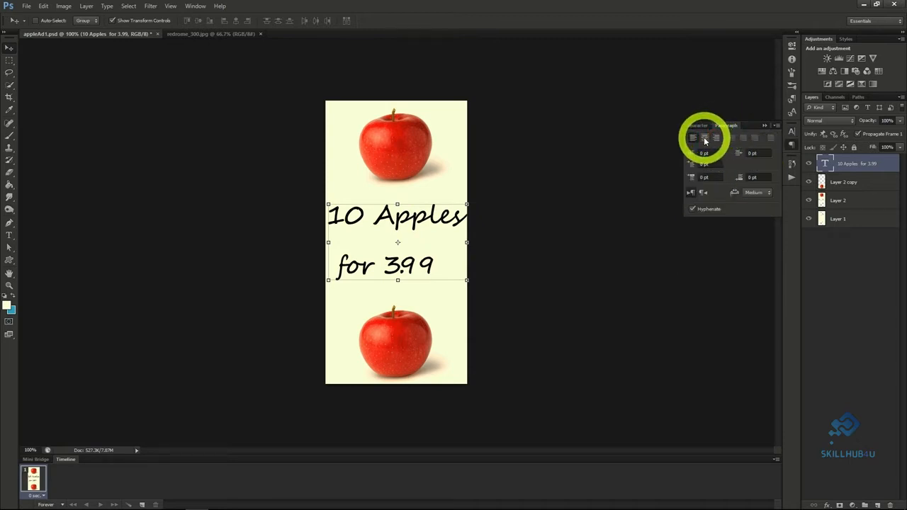
left_click(703, 137)
left_click_drag(441, 250, 506, 245)
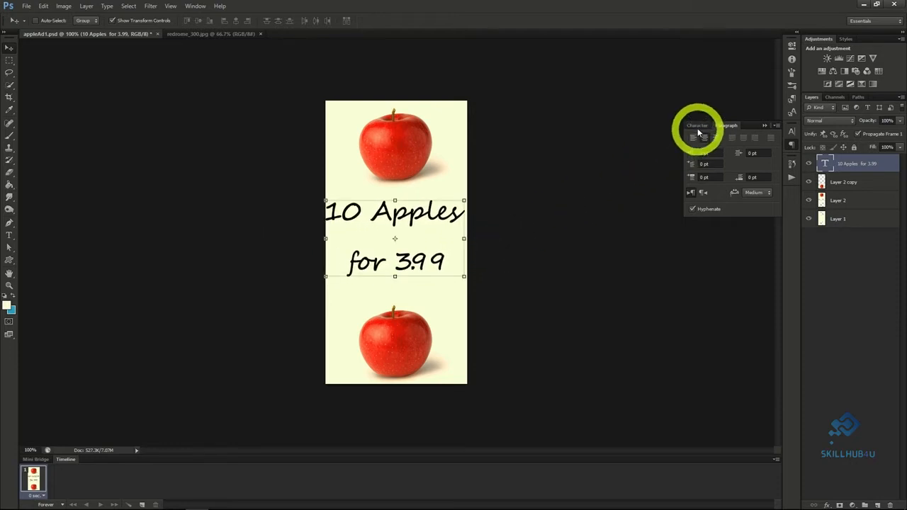
left_click(696, 125)
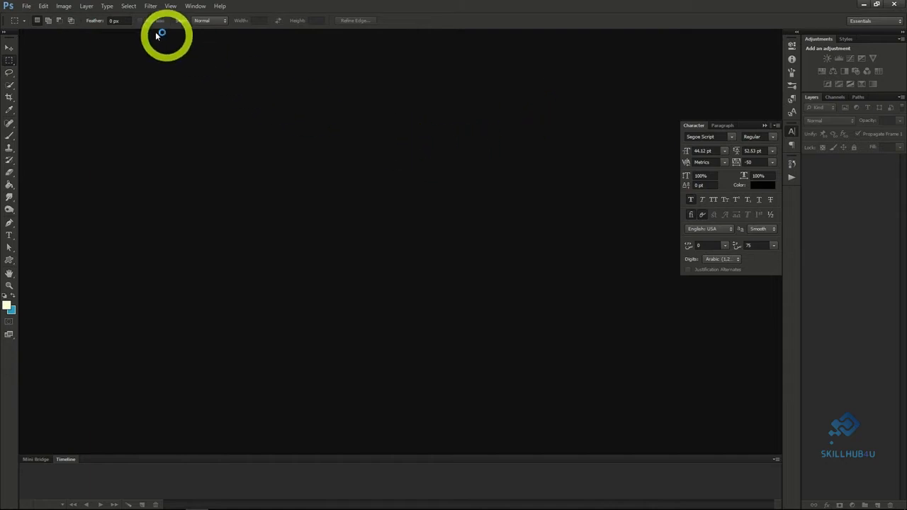
Create a new transparent document 2560 pixels wide and 1440 pixels high at 72 pixels/inch in RGB Color.
left_click(26, 7)
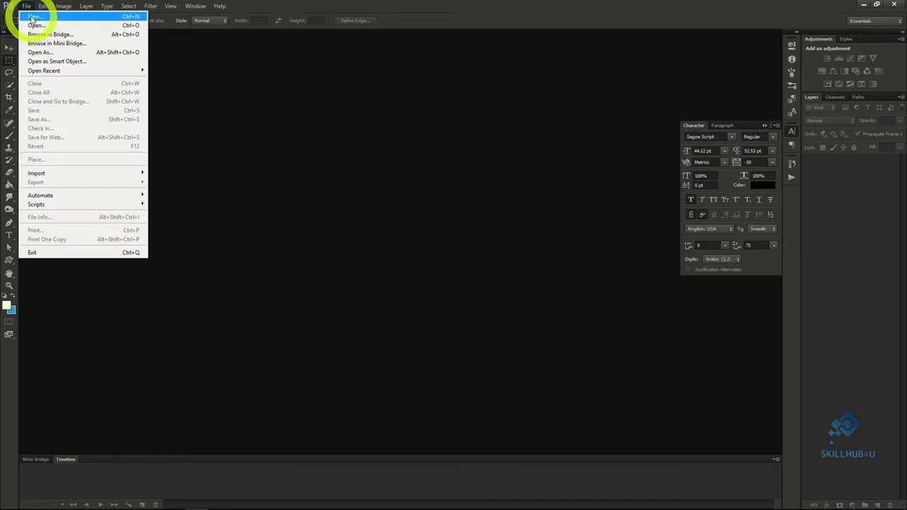
left_click(32, 17)
double_click(318, 207)
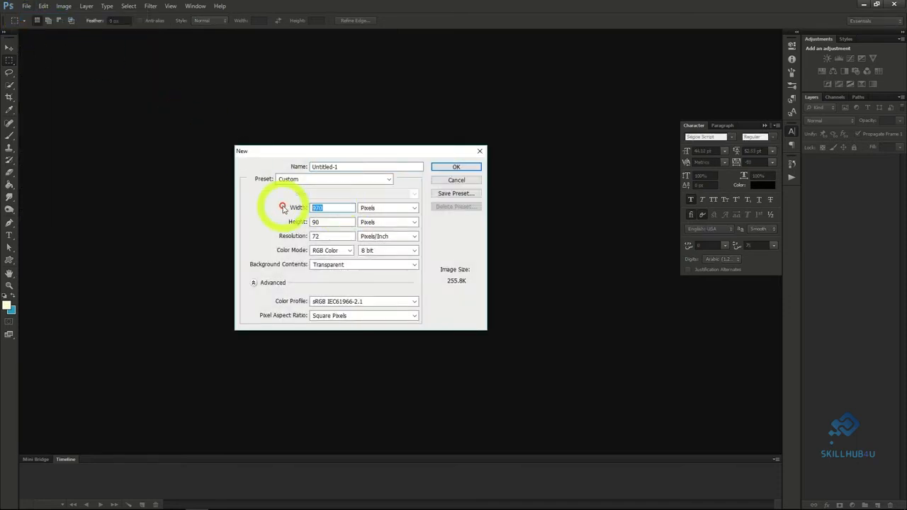
type("2560")
key("Tab")
type("144")
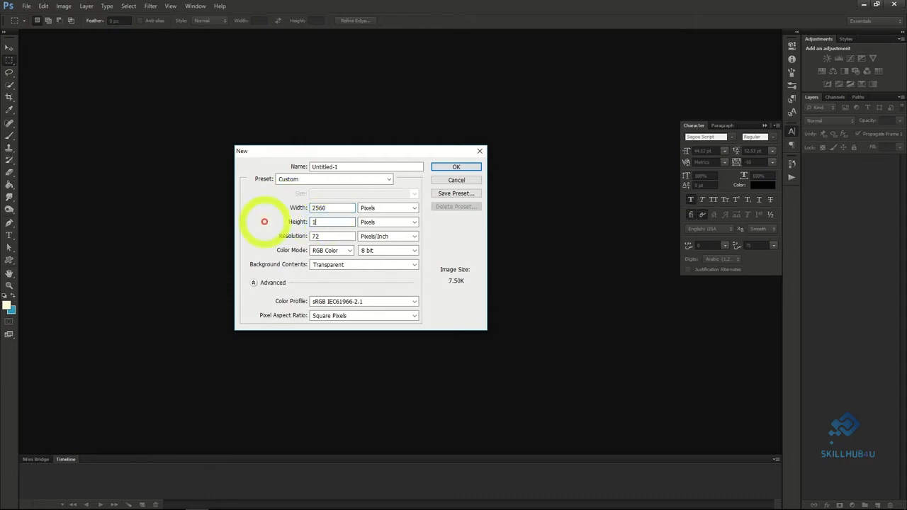
left_click(449, 166)
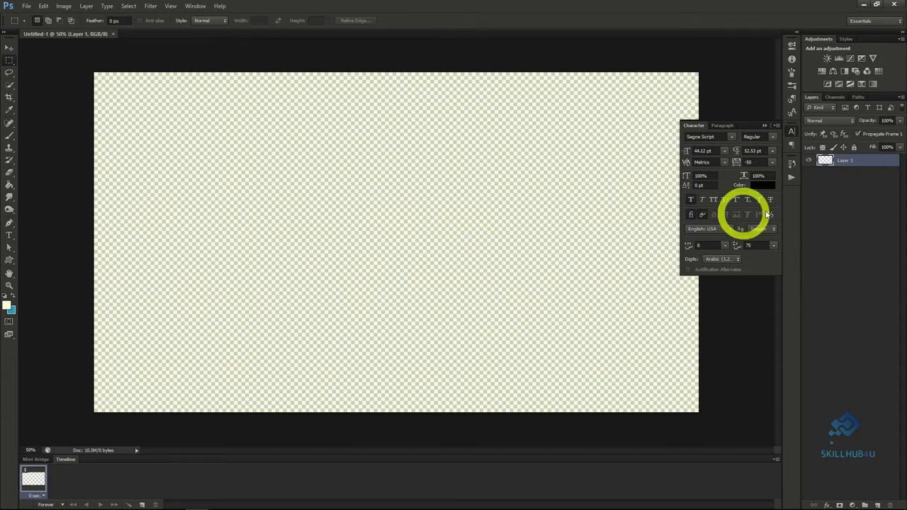
Place the blue space background image in the document and enlarge it to cover the whole canvas.
left_click_drag(905, 107, 562, 259)
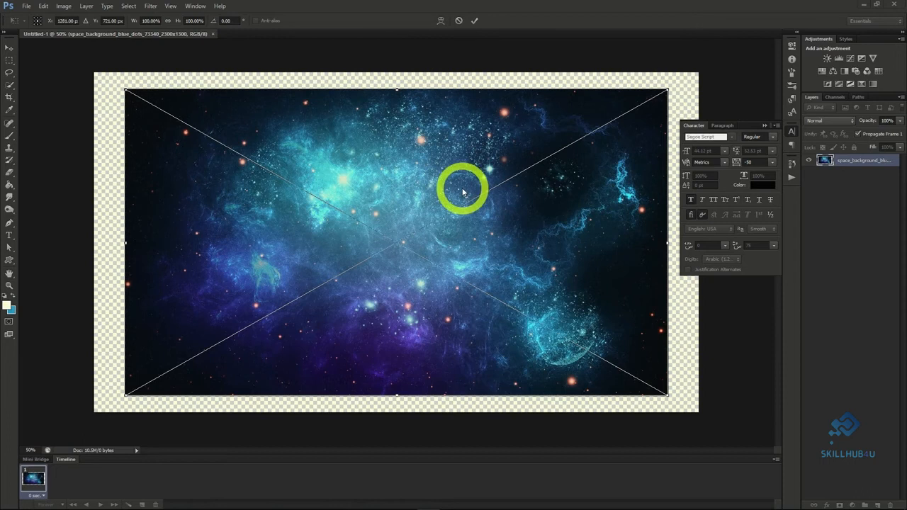
left_click_drag(668, 90, 731, 54)
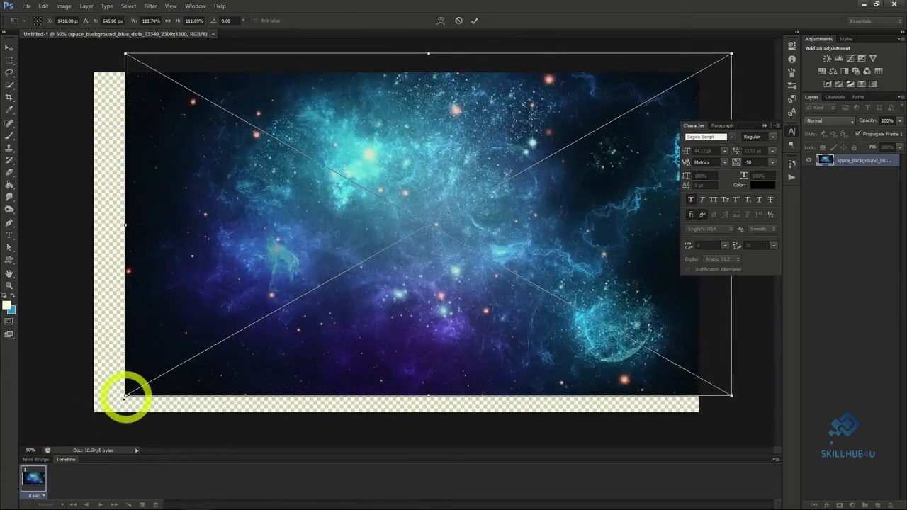
left_click_drag(124, 395, 70, 430)
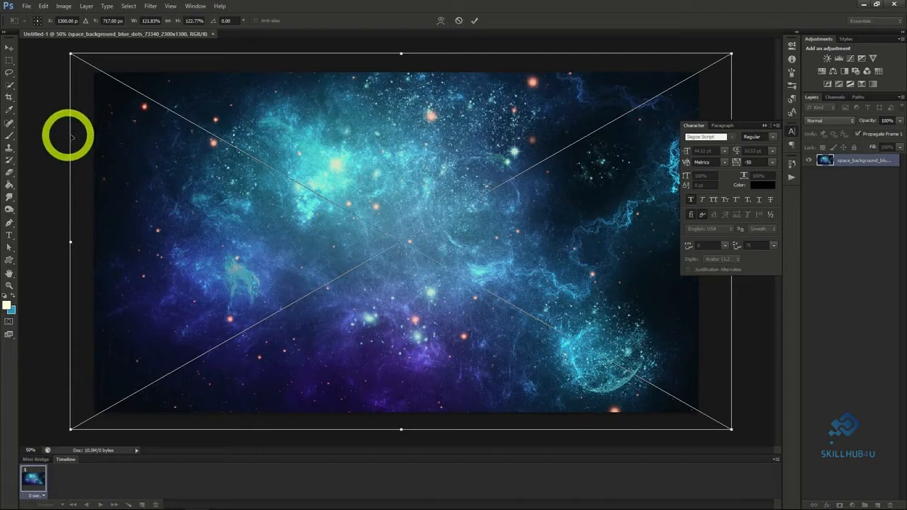
left_click(9, 48)
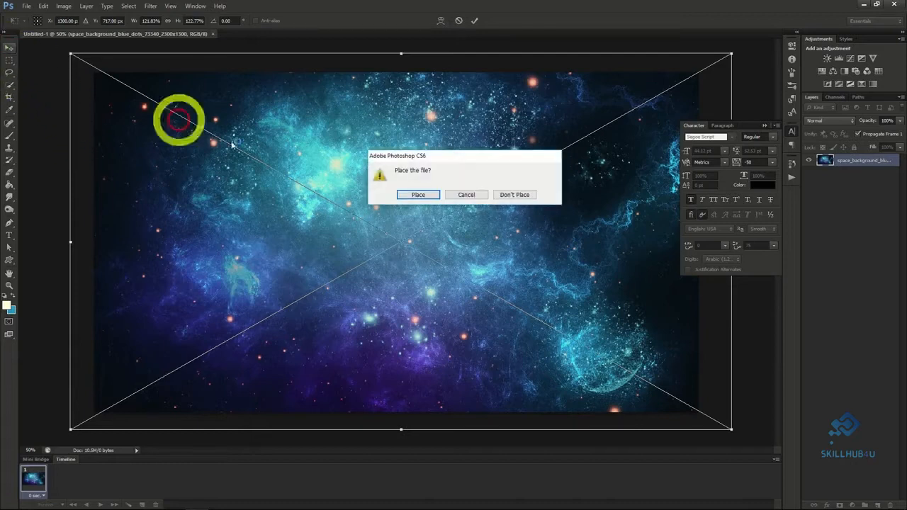
left_click(418, 195)
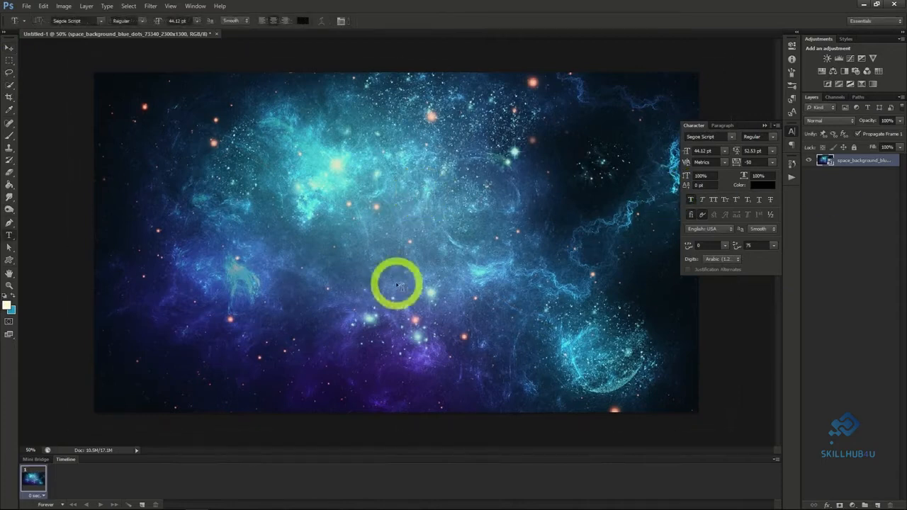
Add the text "Deep Cosmos" near the middle of the space background and enlarge it to 150.12 pt.
left_click(348, 243)
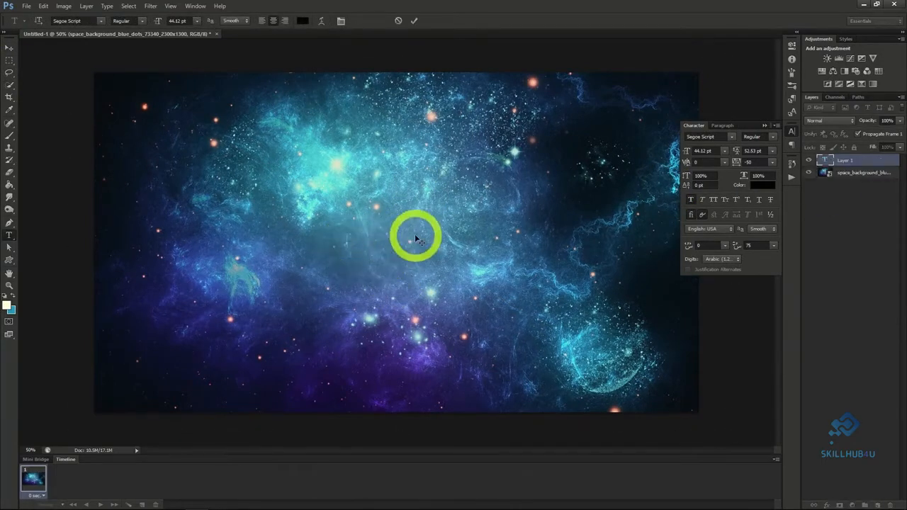
type("Deep Cosmos")
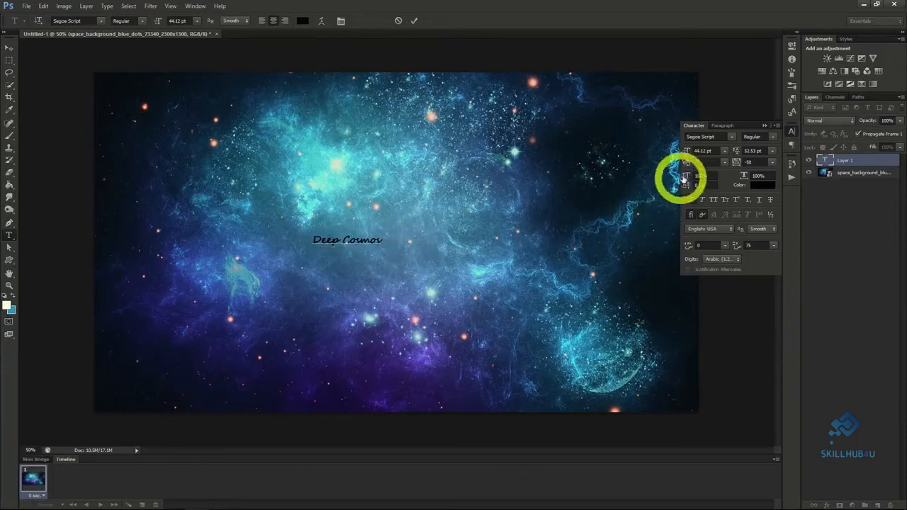
left_click(10, 47)
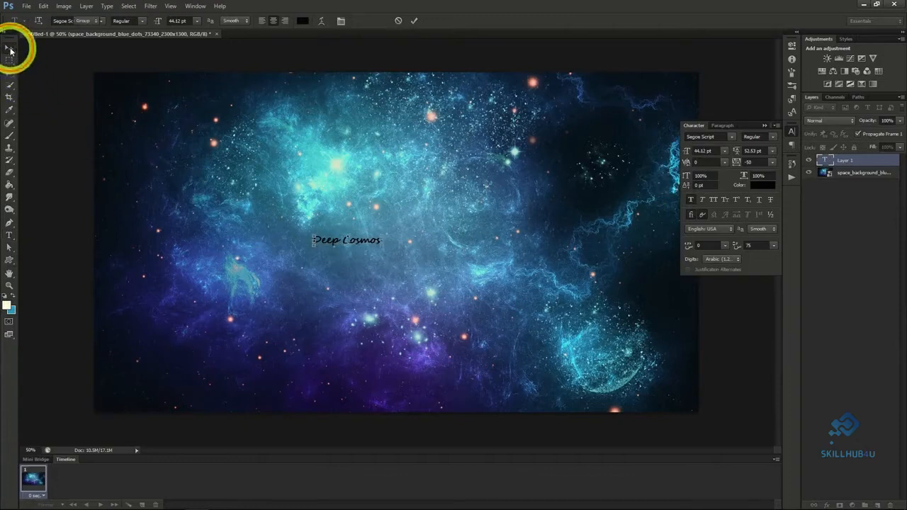
left_click_drag(687, 153, 710, 154)
left_click_drag(537, 242, 635, 266)
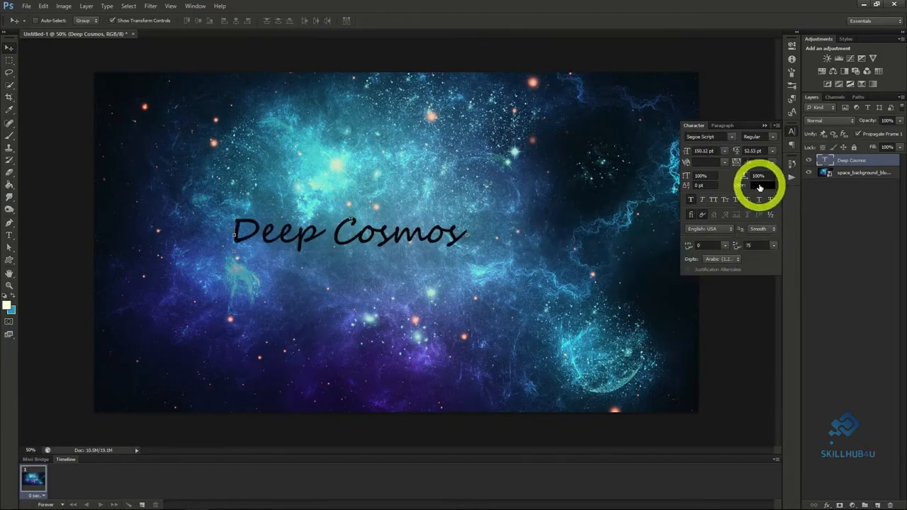
Set the Deep Cosmos text color to a dark blue (124379) sampled from the space background.
left_click(759, 186)
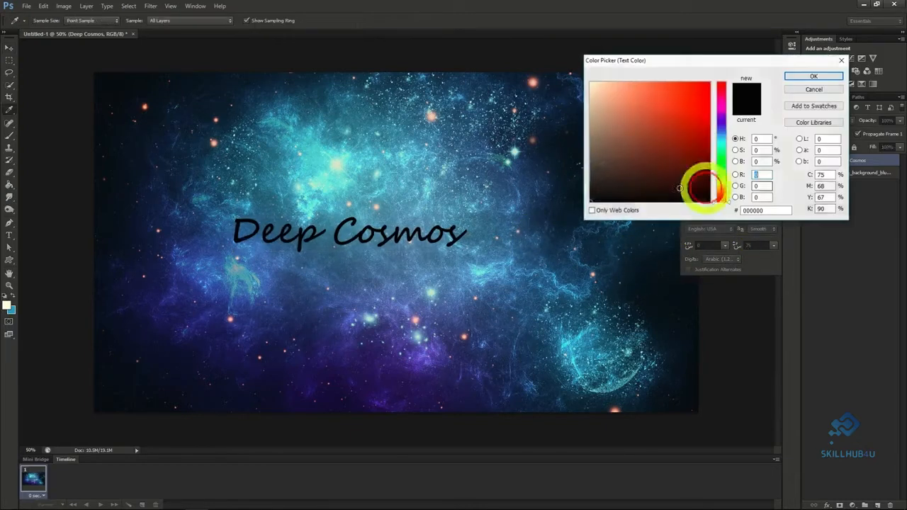
left_click(531, 194)
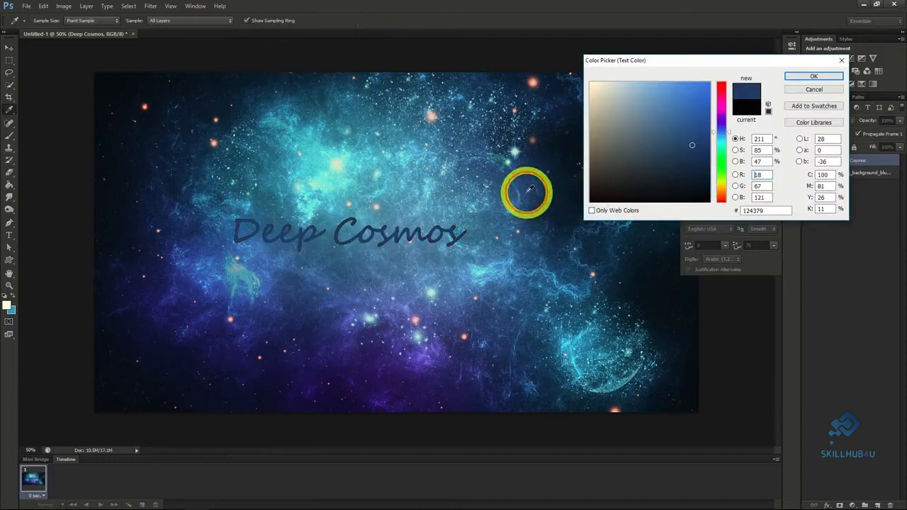
left_click(801, 80)
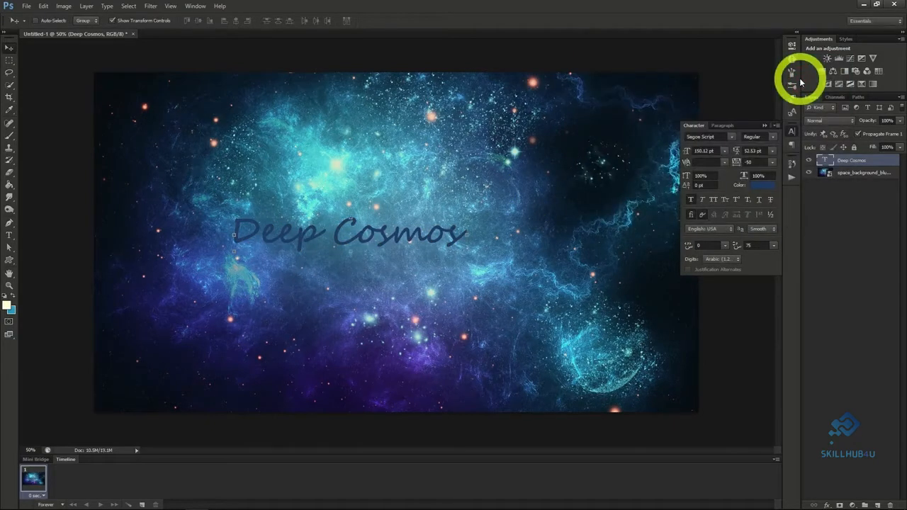
Apply Stroke and Inner Glow layer effects to the Deep Cosmos text layer.
right_click(847, 161)
left_click(844, 164)
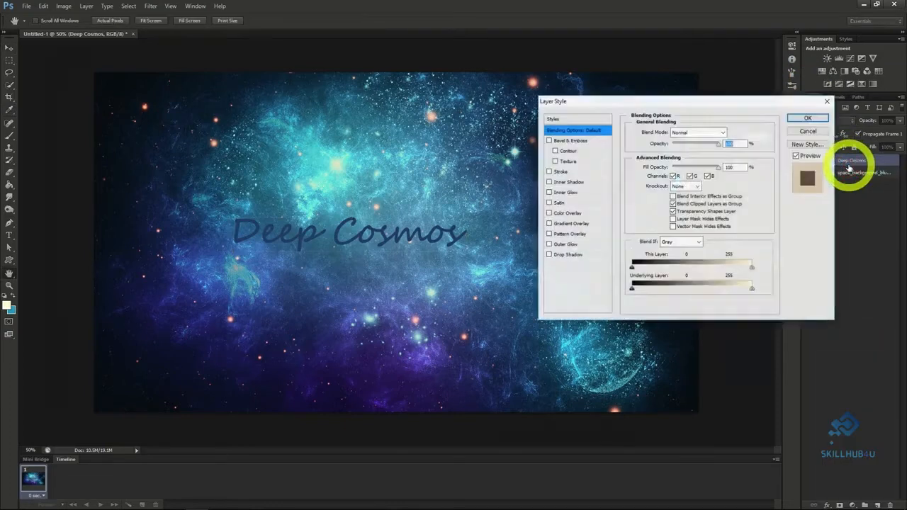
left_click(549, 172)
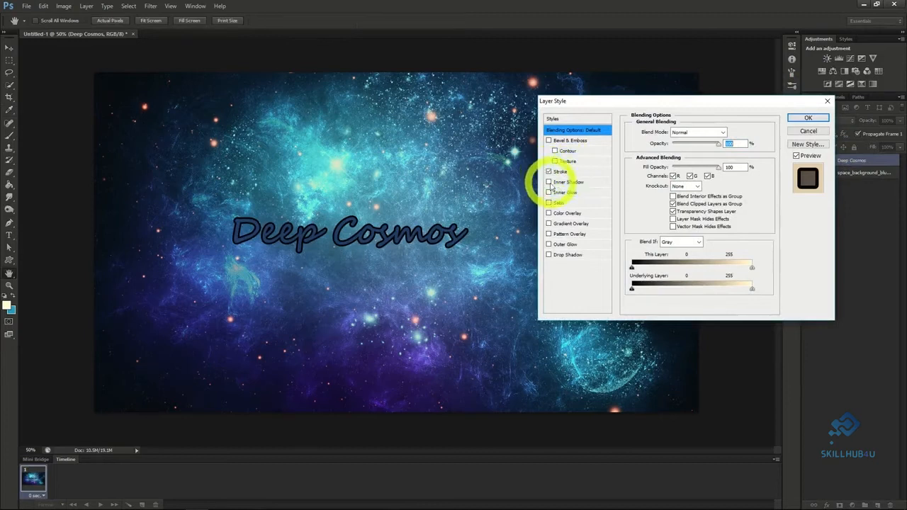
left_click(549, 193)
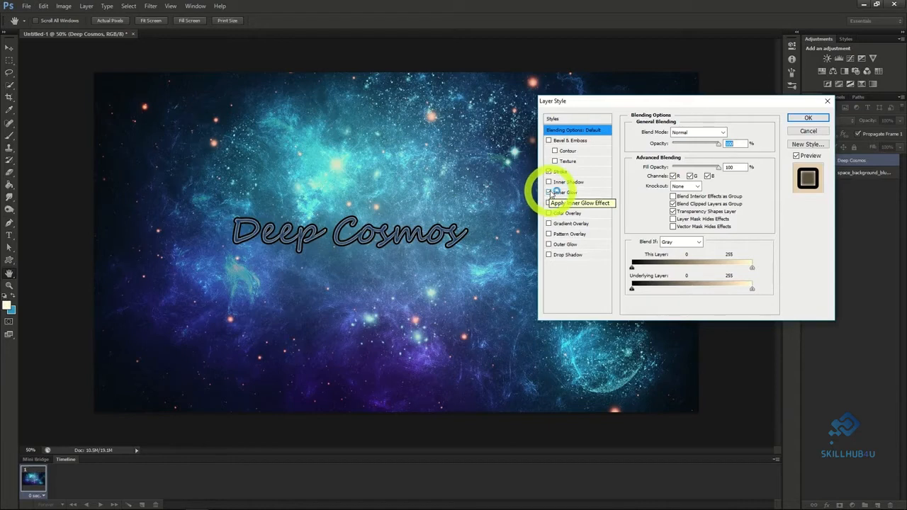
left_click(808, 119)
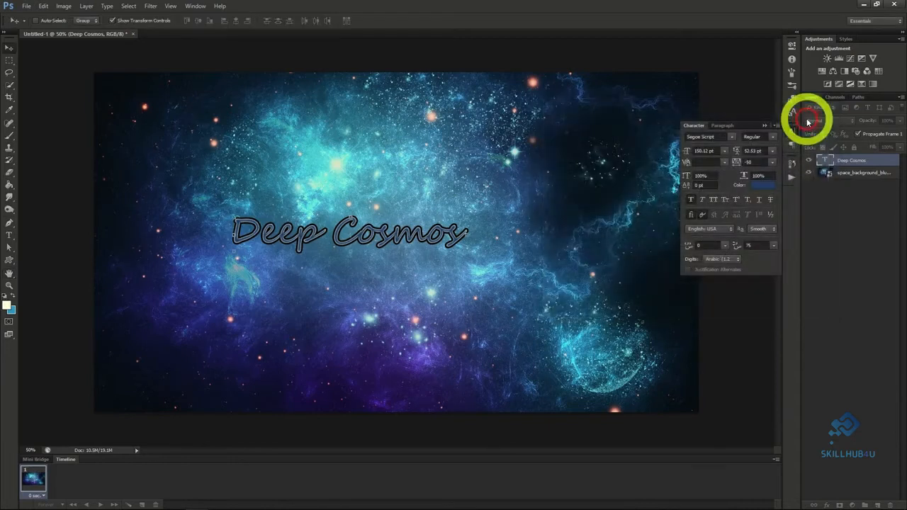
Set the Deep Cosmos text's font to Master Of Break (TT) and move the text to the right half of the canvas.
left_click(726, 137)
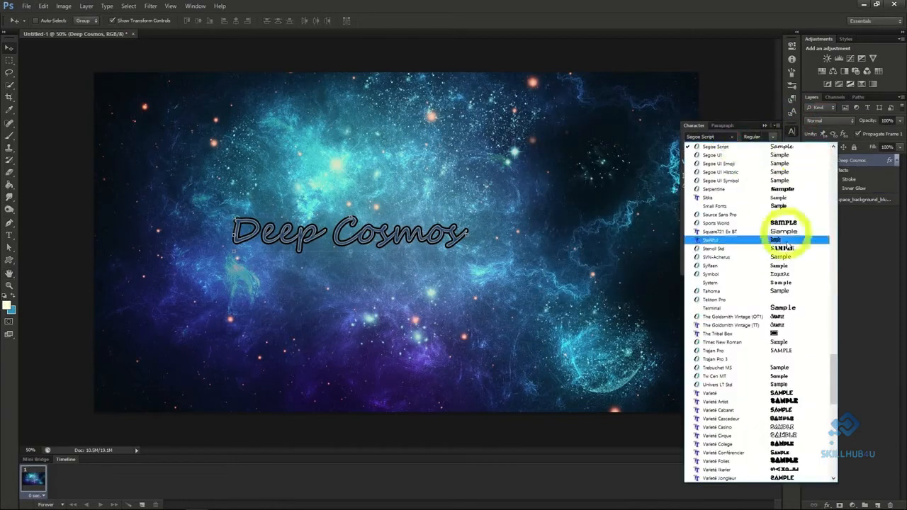
left_click_drag(833, 381, 833, 289)
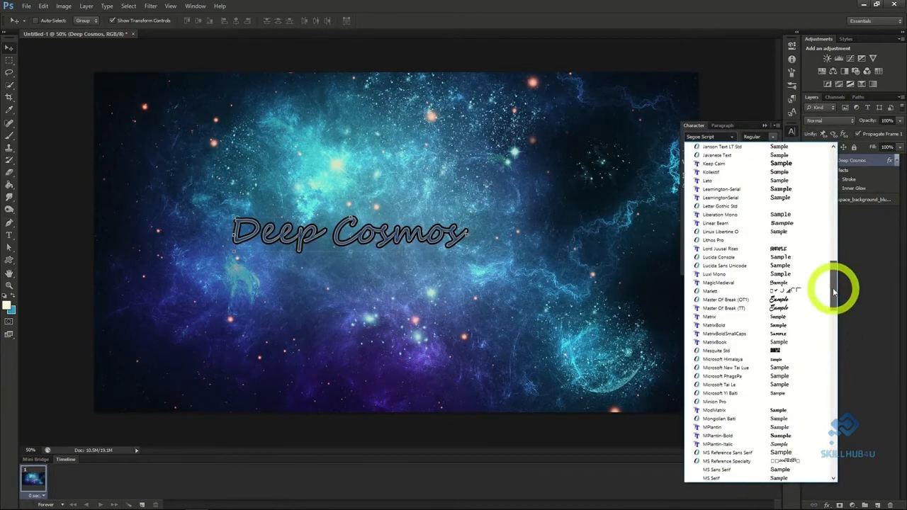
left_click(727, 308)
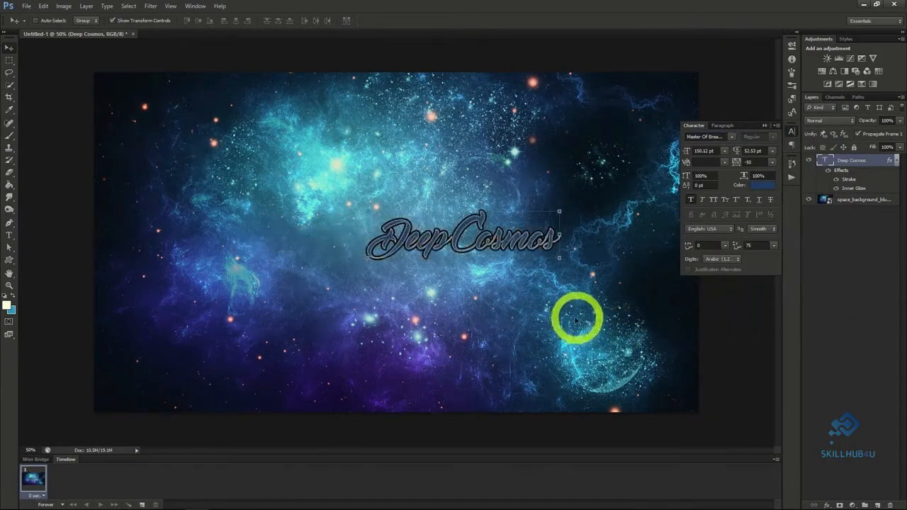
left_click_drag(575, 317, 701, 328)
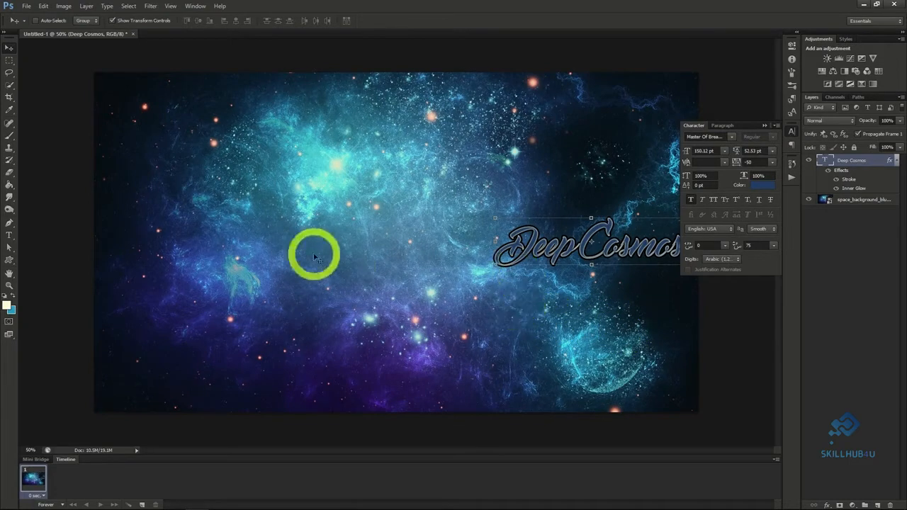
Add the text "Space Exploration" just below the Deep Cosmos text, near the middle of the canvas.
left_click(9, 234)
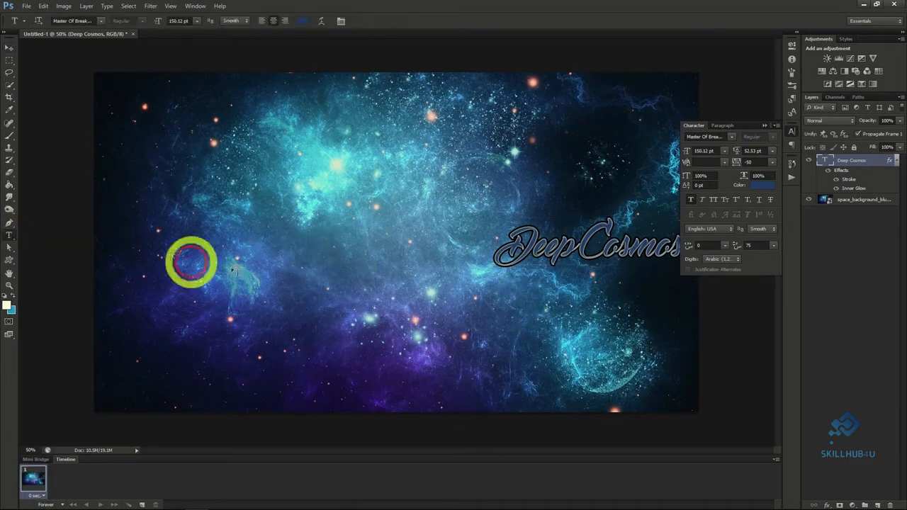
left_click(457, 284)
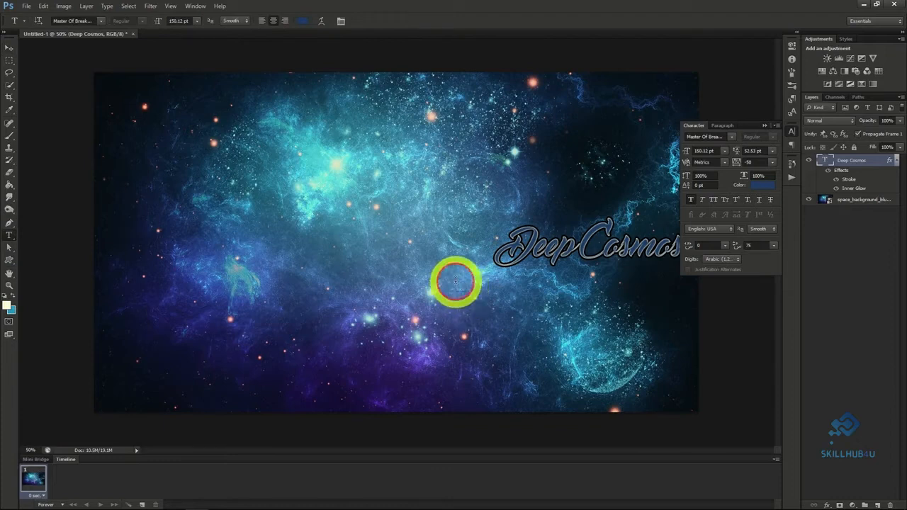
type("Space Explorati")
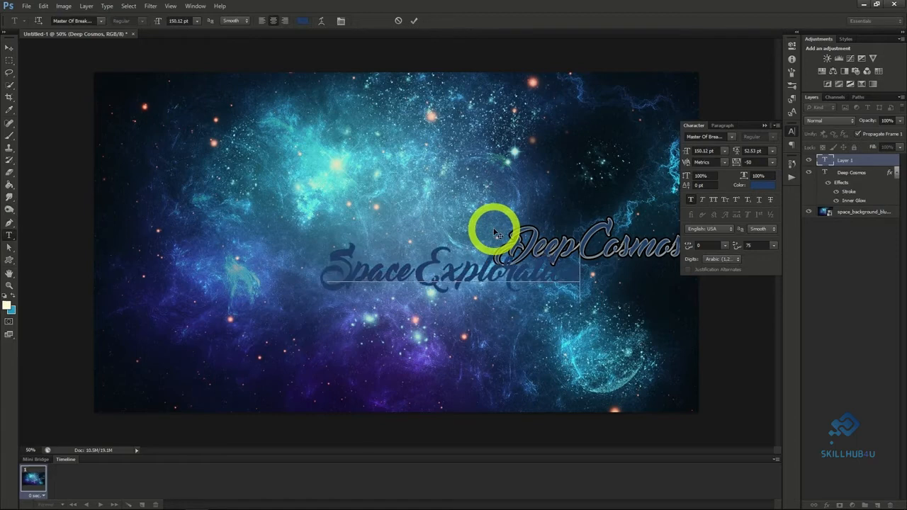
left_click(10, 47)
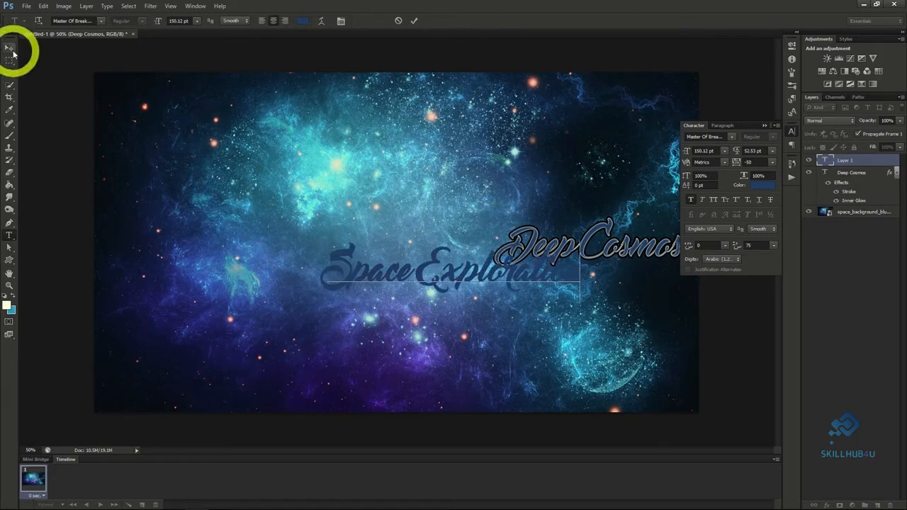
Set the Space Exploration text's font to an MPlantin typeface and shift the text slightly.
left_click(731, 136)
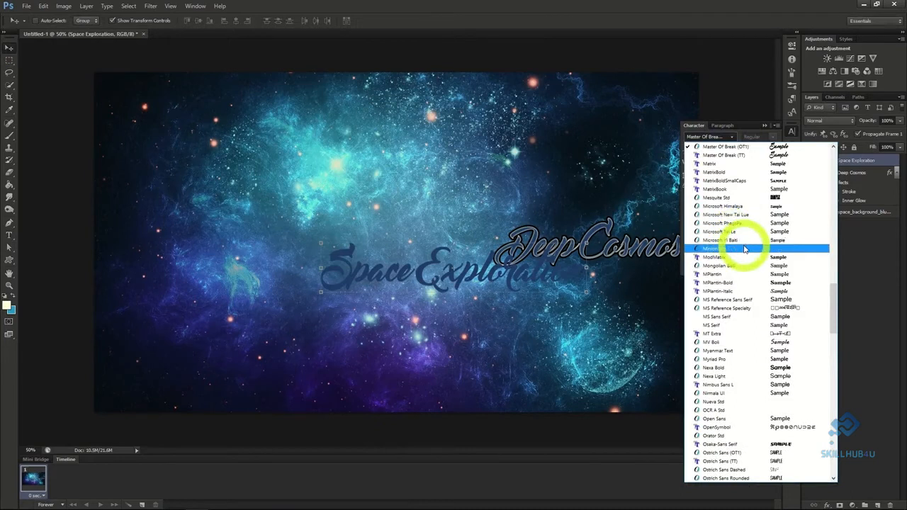
left_click(750, 282)
mouse_move(628, 293)
left_mouse_down()
mouse_move(630, 284)
mouse_move(635, 290)
left_mouse_up()
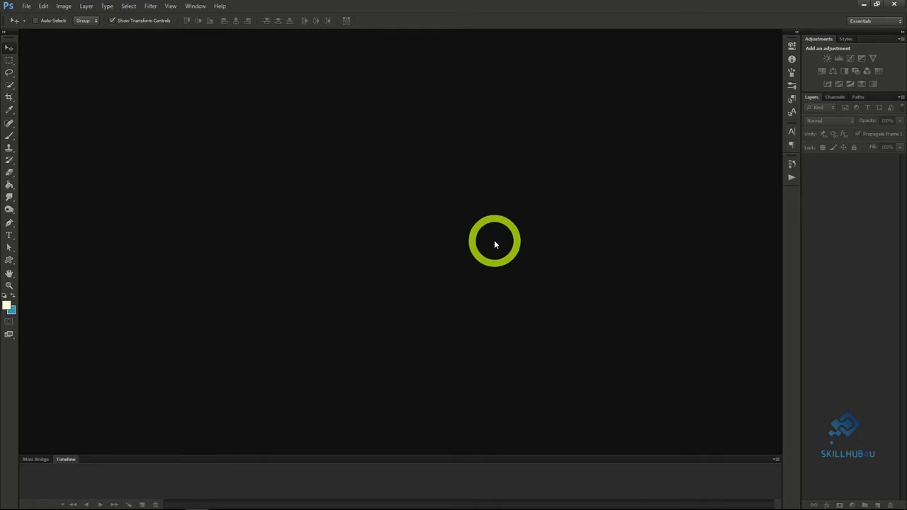
Create a new transparent document 1200 pixels wide and 618 pixels high at 72 pixels/inch.
left_click(27, 6)
left_click(32, 16)
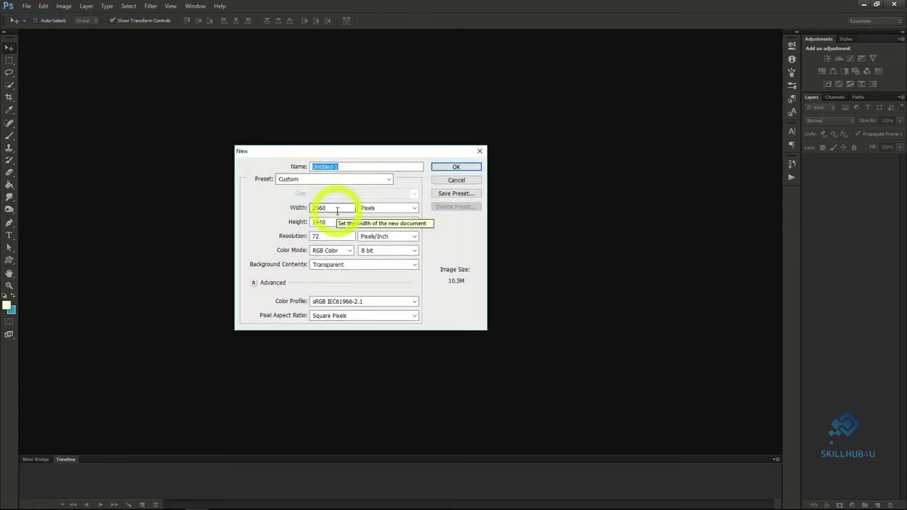
double_click(337, 211)
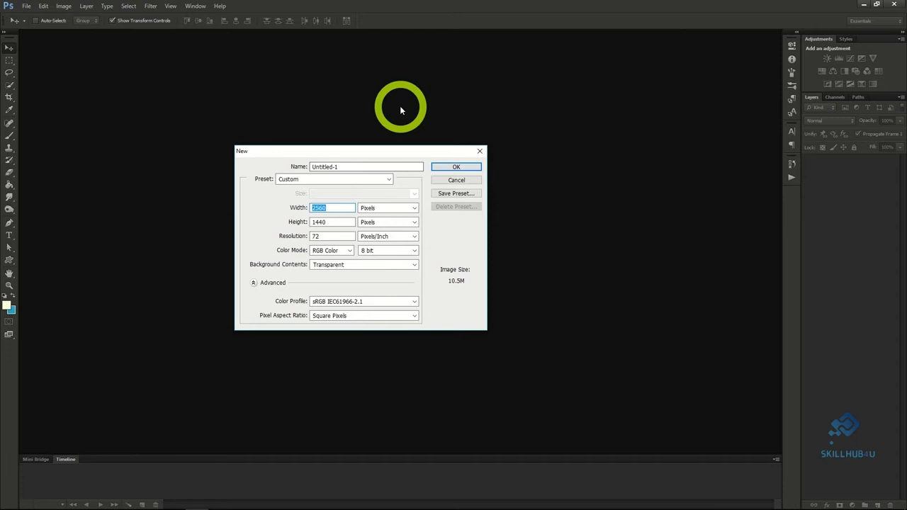
type("1200")
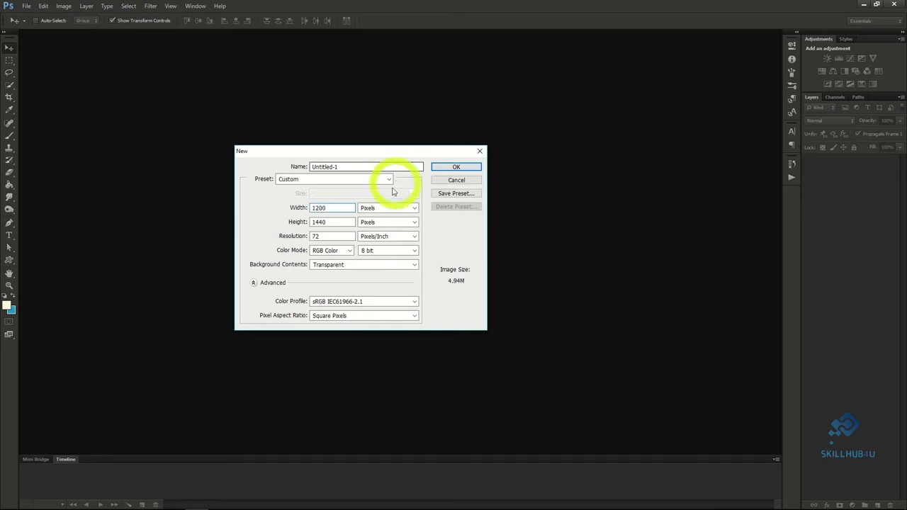
double_click(331, 220)
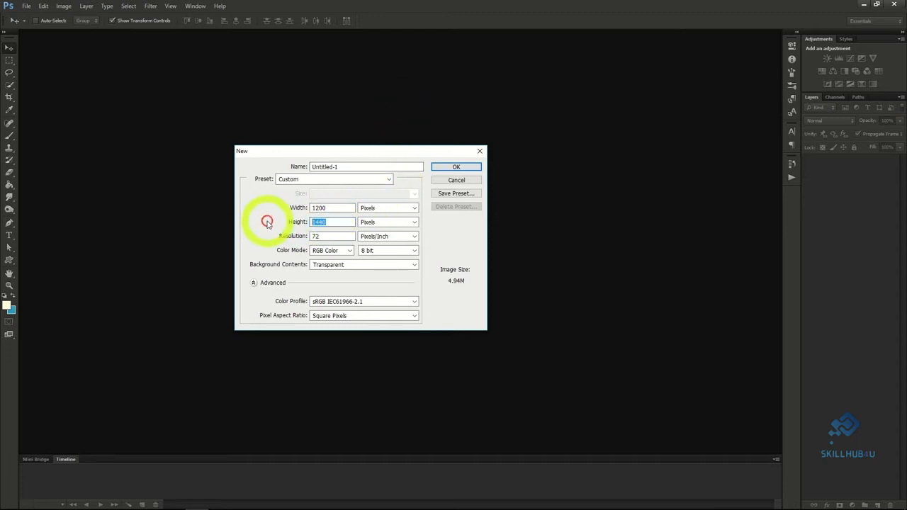
type("618")
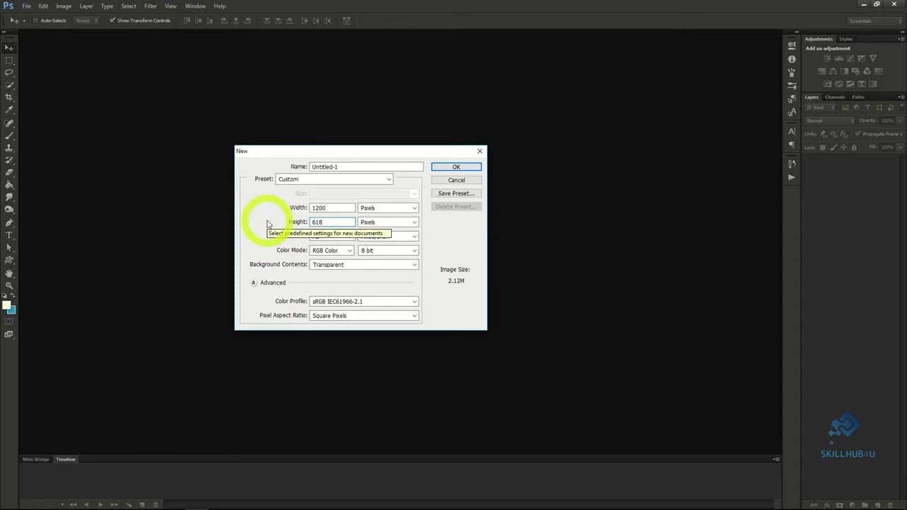
left_click(447, 169)
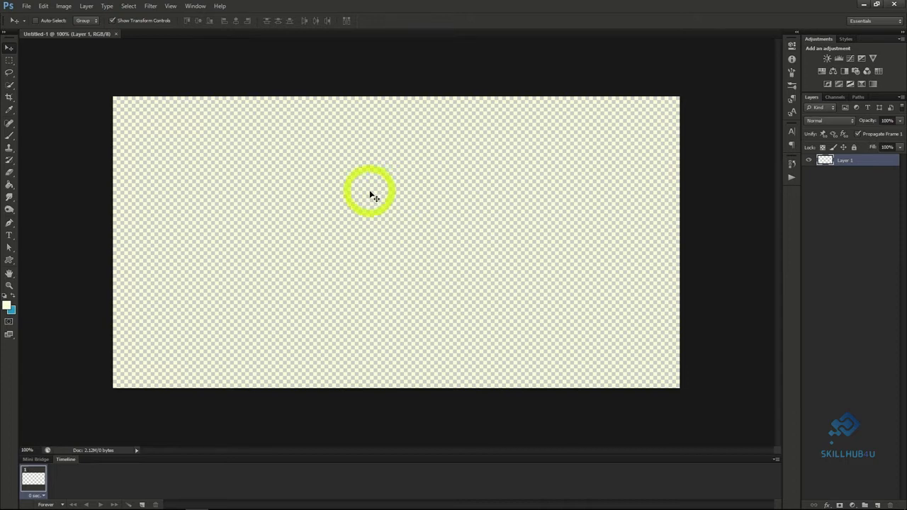
Open the image family_style_baja_lobster_dinner.jpg.
left_click(26, 7)
left_click(35, 25)
left_click(397, 130)
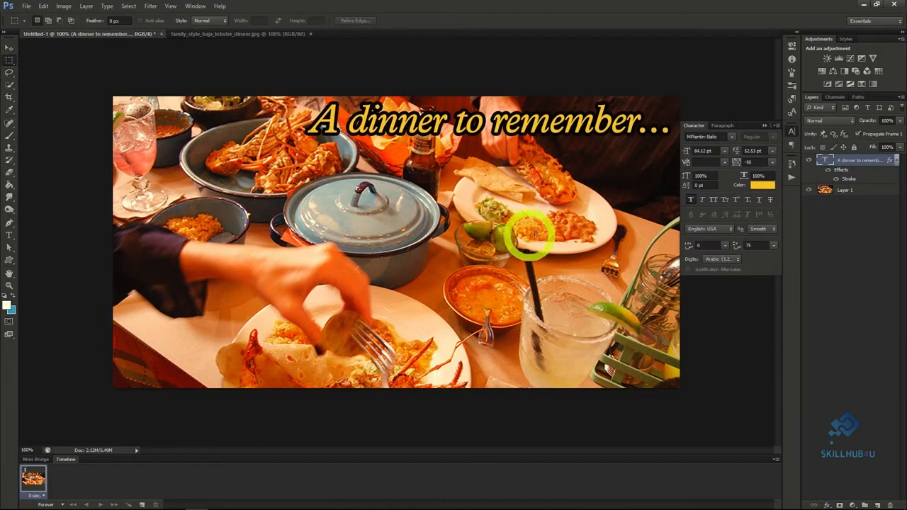
Apply a black Inner Glow to the dinner photo layer and change the glow's blend mode.
left_click(845, 190)
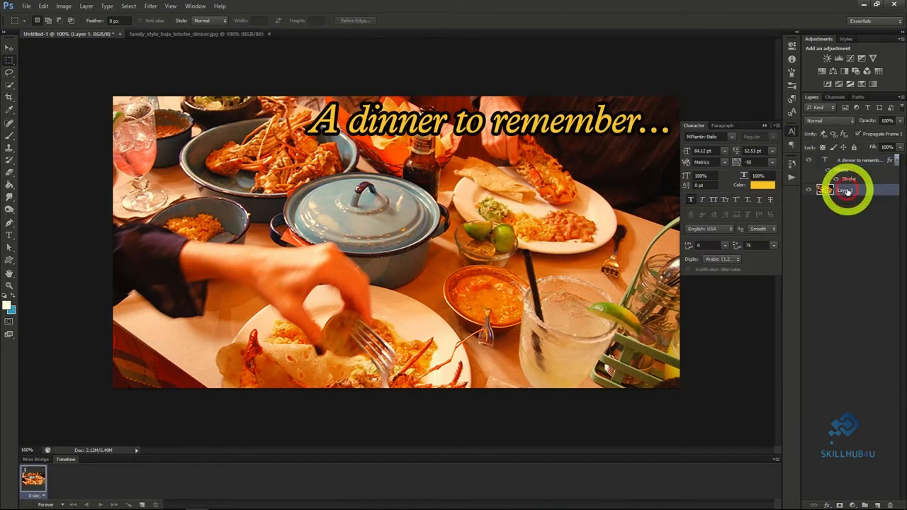
right_click(846, 191)
left_click(780, 191)
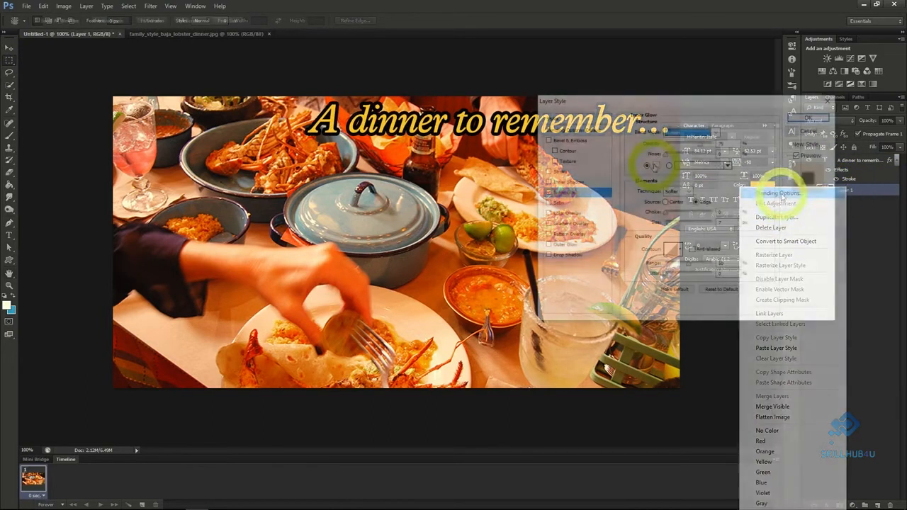
left_click(656, 168)
left_click_drag(657, 162, 718, 203)
left_click(816, 77)
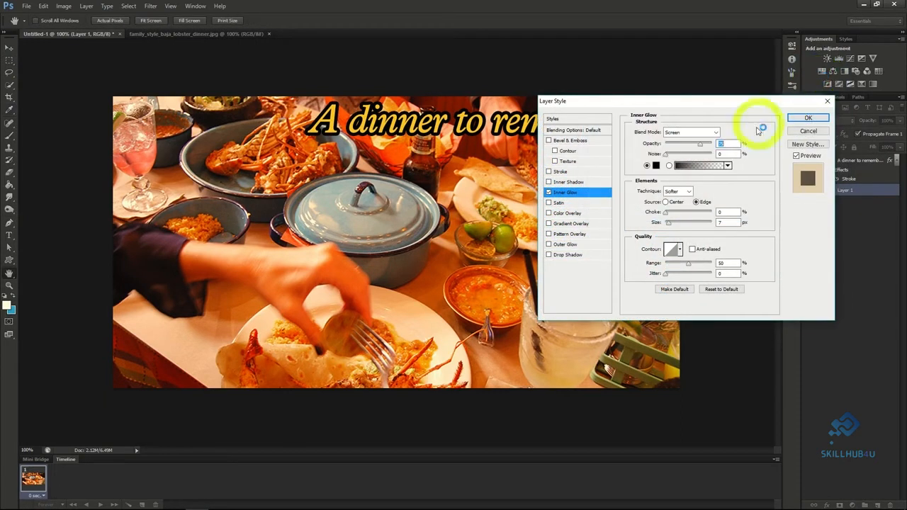
left_click(701, 133)
left_click(698, 139)
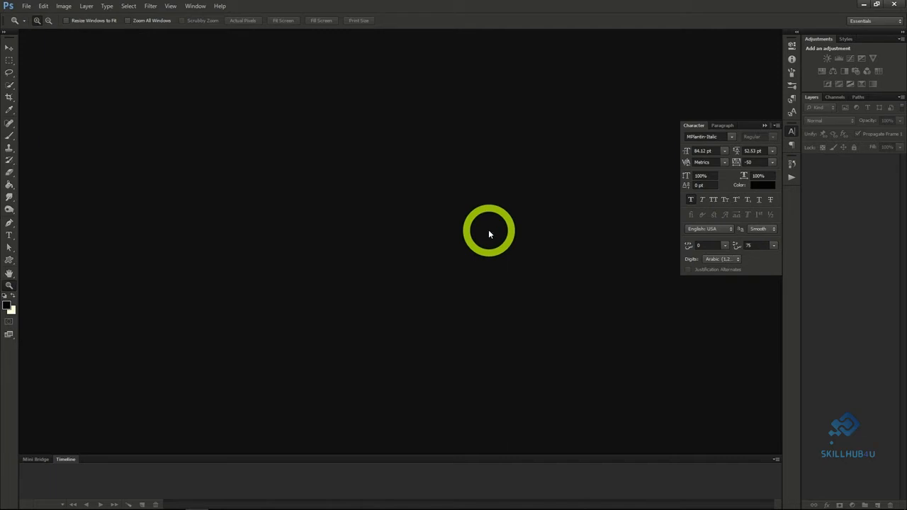
Create a new transparent document of 851 x 315 pixels at 72 pixels/inch.
left_click(27, 10)
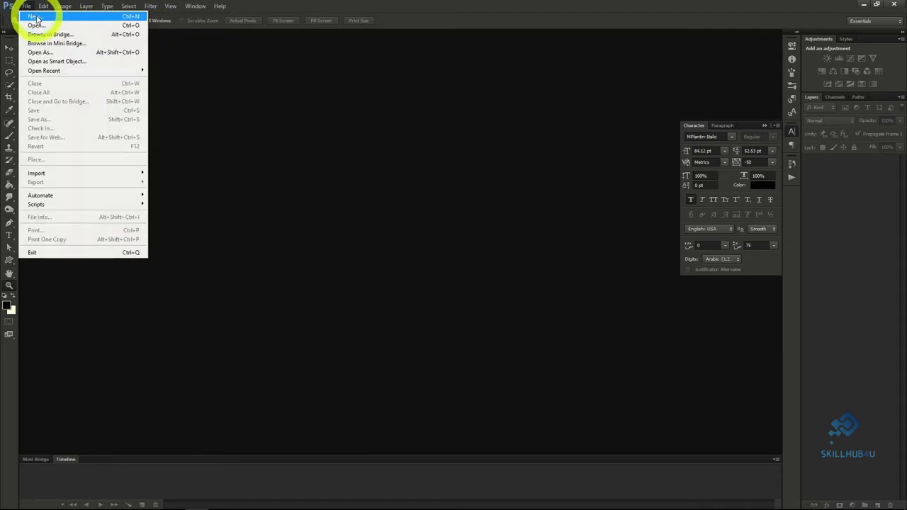
left_click(37, 17)
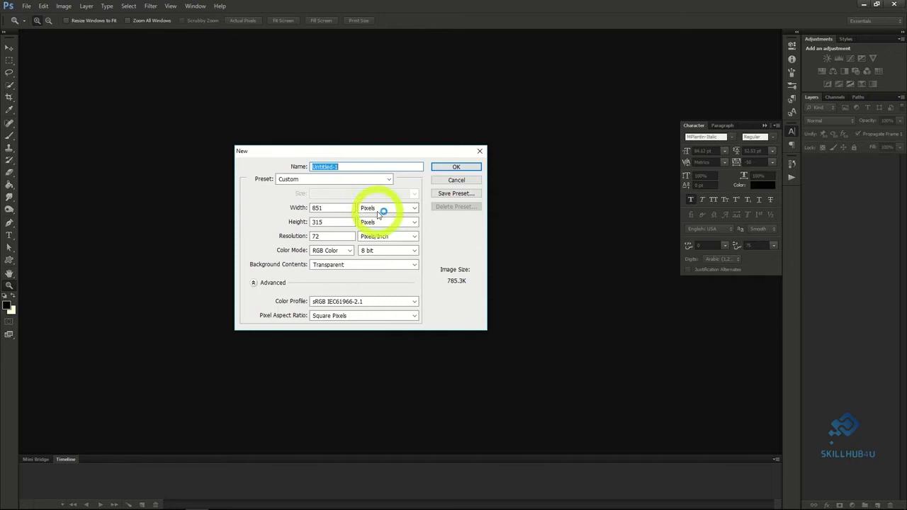
left_click(329, 207)
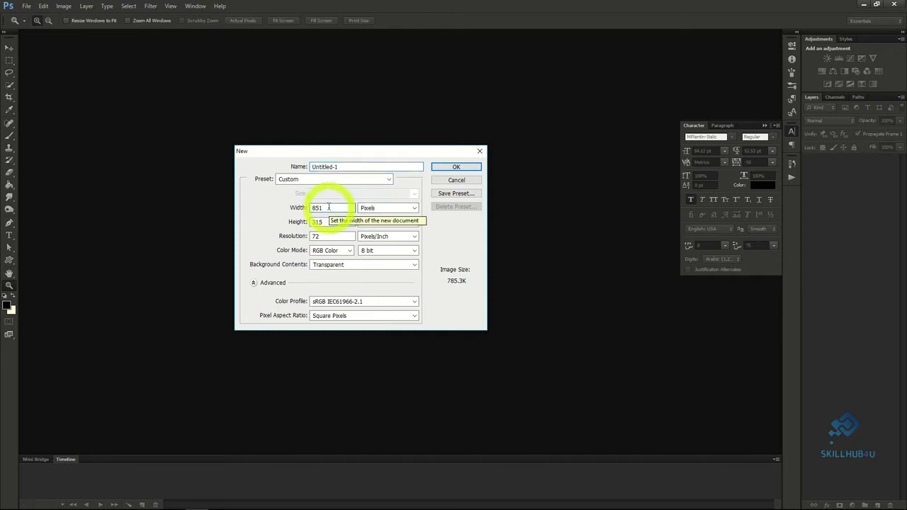
left_click(325, 222)
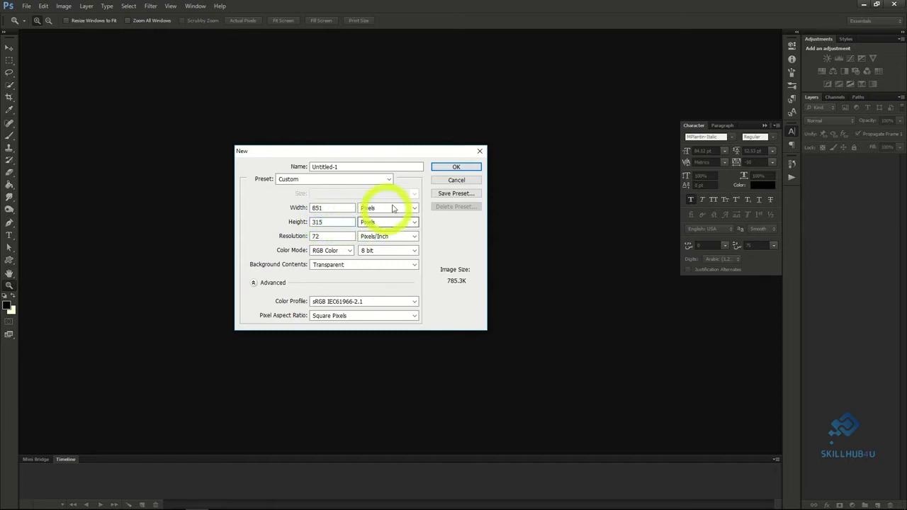
left_click(468, 170)
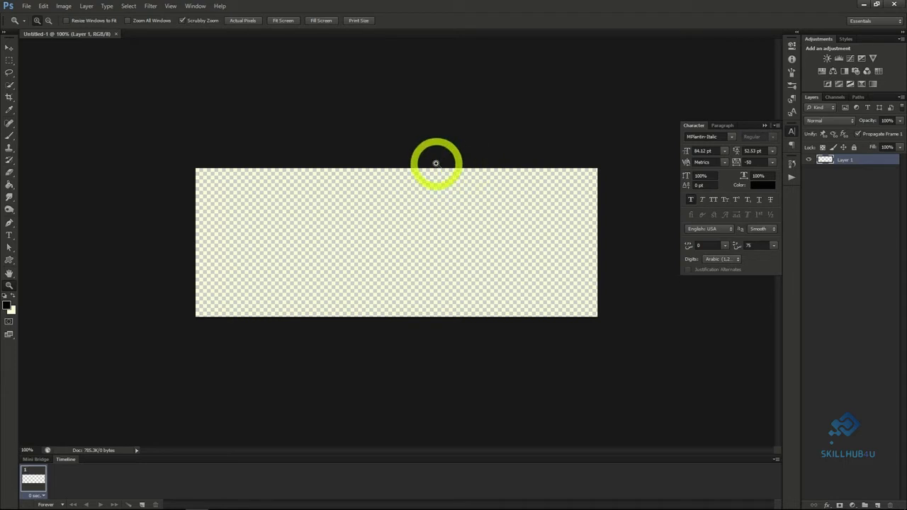
Open the science laboratory room PNG from the 07_PS_Photoshop Project 4 folder.
left_click(26, 5)
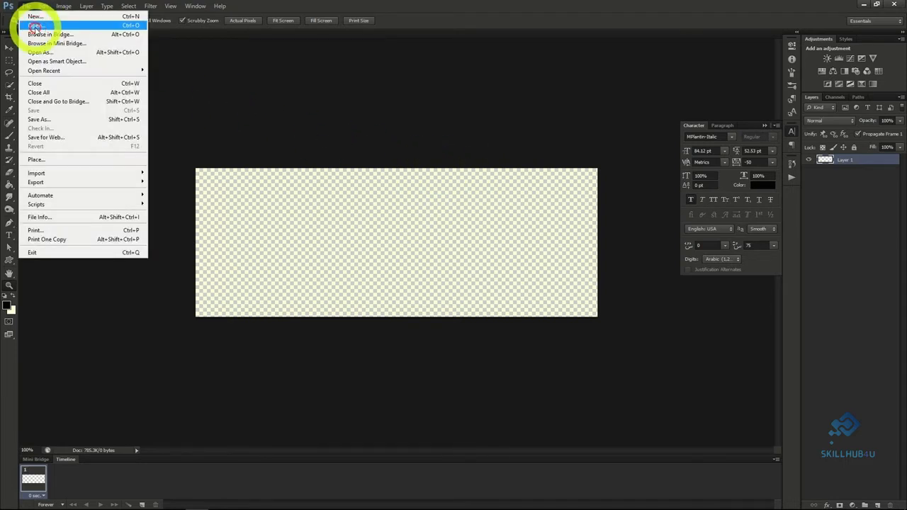
left_click(25, 29)
left_click(516, 93)
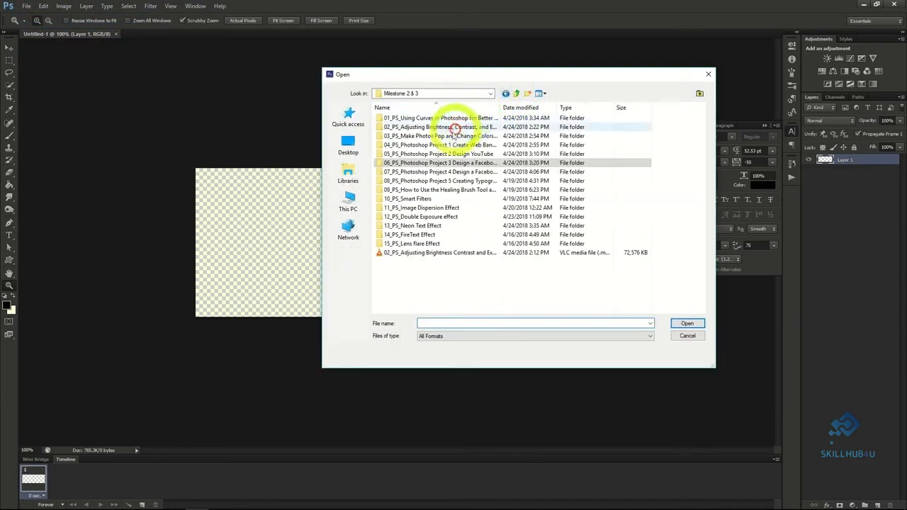
double_click(441, 172)
double_click(546, 148)
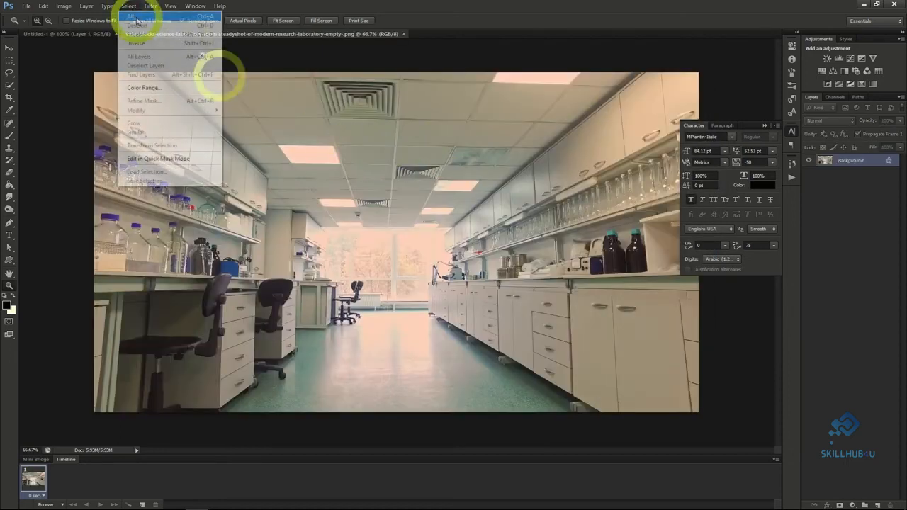
Copy the entire laboratory photo into the blank 851 x 315 document and position it so the bottle shelf and window fill the canvas.
left_click(135, 16)
left_click(43, 5)
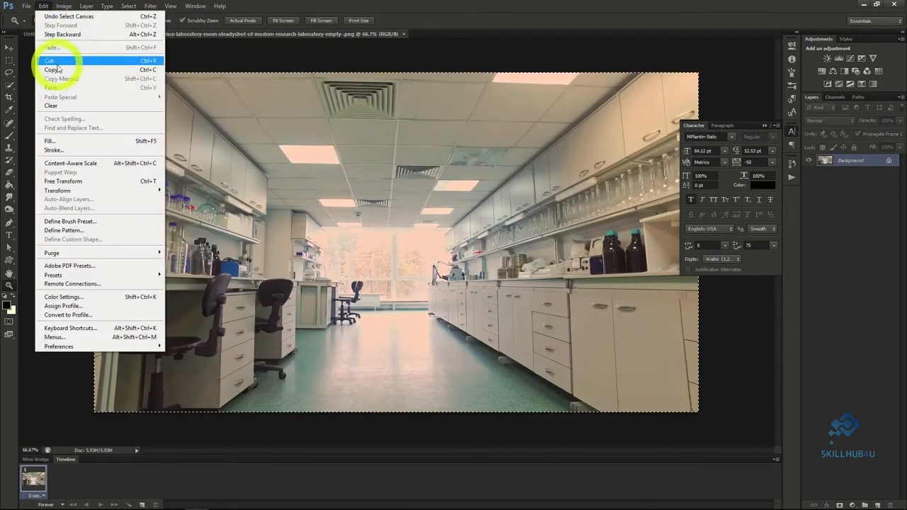
left_click(57, 69)
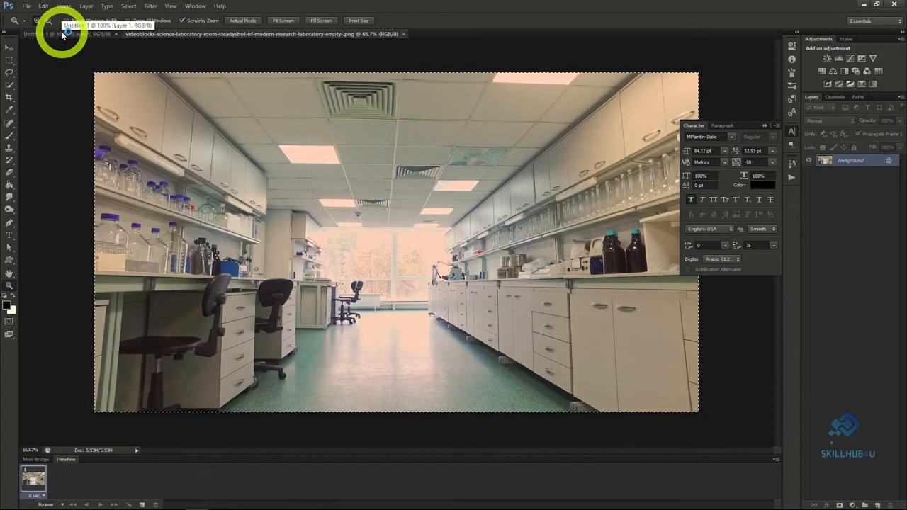
left_click(63, 34)
key("ctrl+v")
left_click(10, 48)
left_click_drag(304, 206, 499, 245)
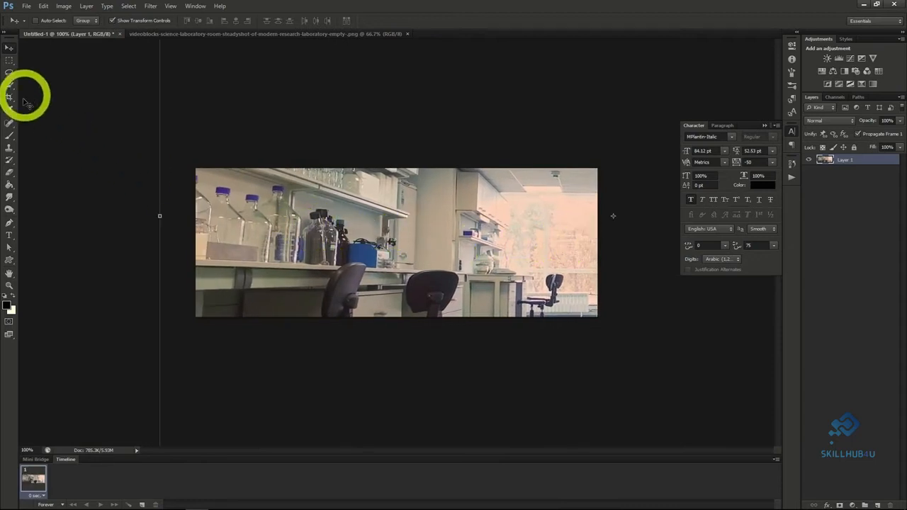
Add the text "Lab Crew 76" in MPlantin-Italic at 84.12 pt over the laboratory shelf.
left_click(9, 235)
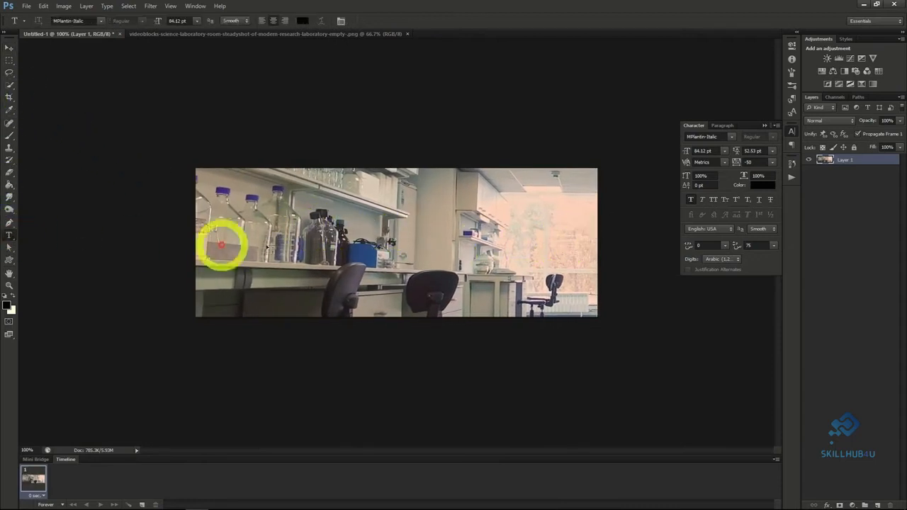
left_click(331, 244)
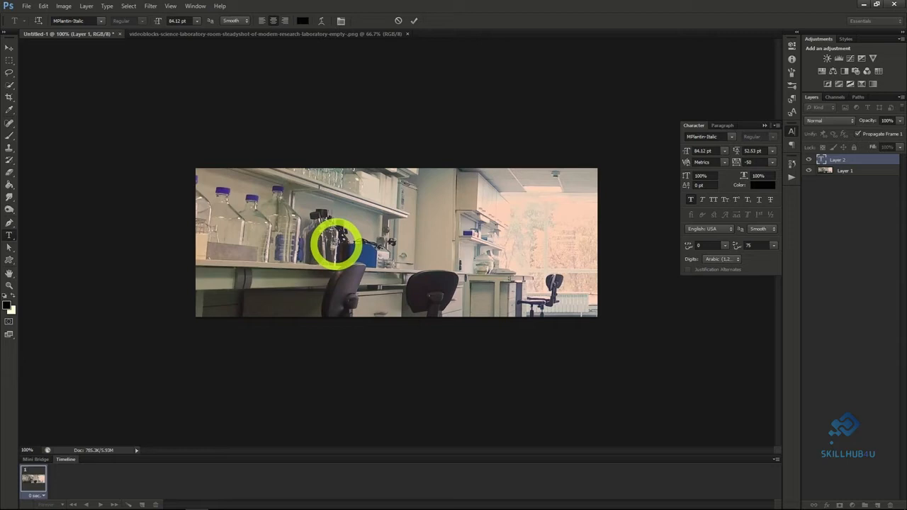
type("Lab Crew 76")
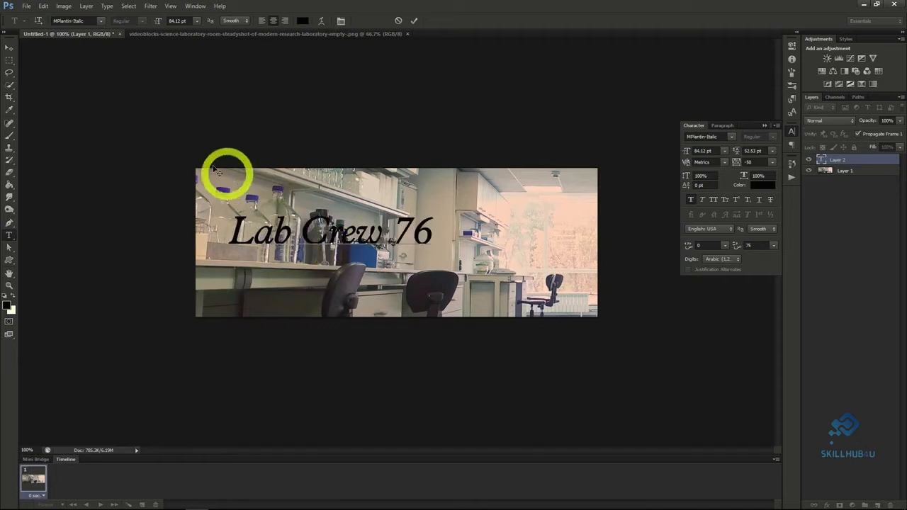
left_click(10, 47)
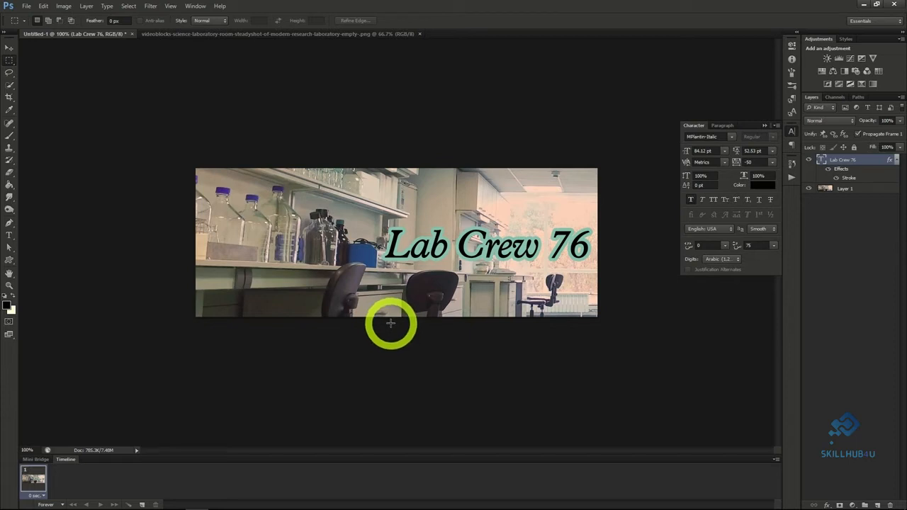
Save the Lab Crew 76 banner as a Photoshop file with Maximize Compatibility on.
left_click(25, 5)
left_click(46, 120)
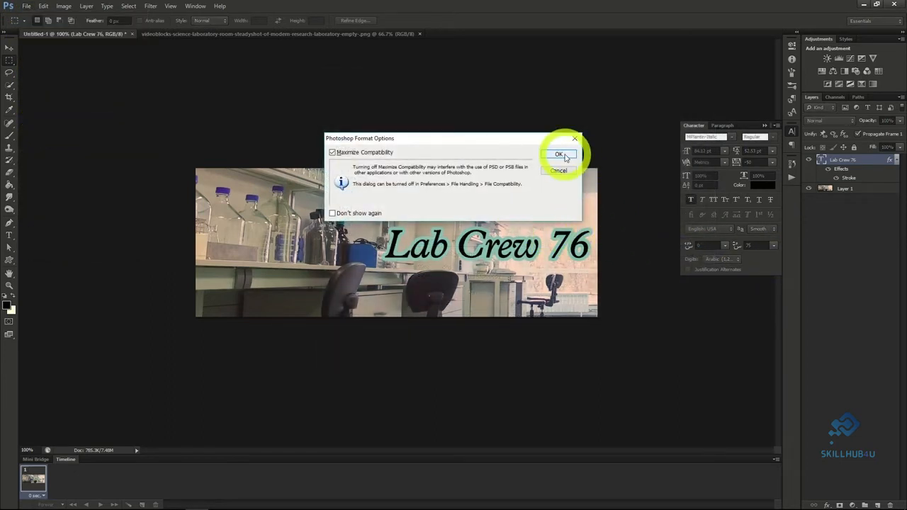
left_click(560, 155)
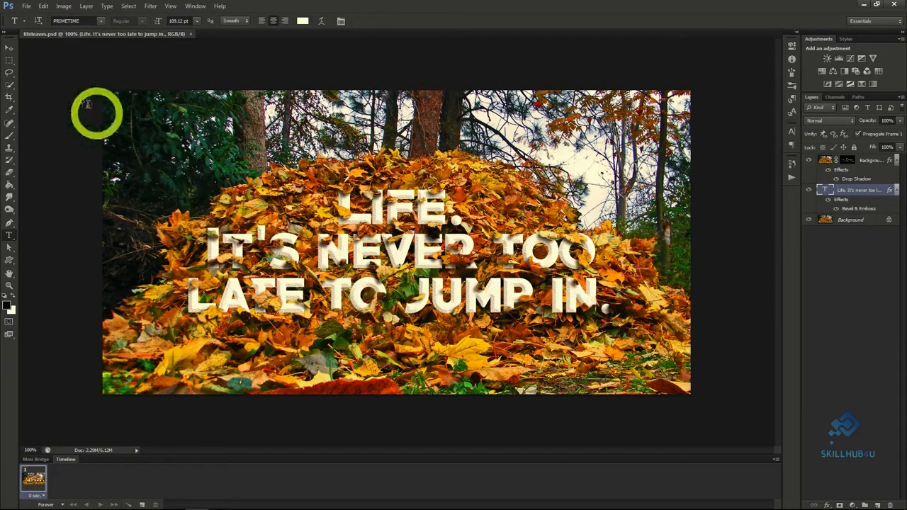
Open the plain leaf pile image lifeleaves.png alongside the finished typography design.
left_click(26, 6)
left_click(58, 26)
double_click(488, 135)
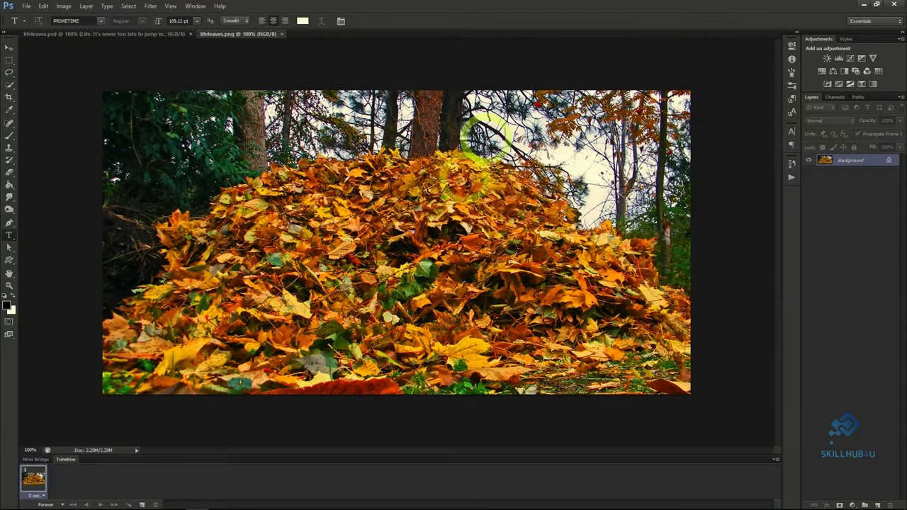
Add the centred text "Life. It's never too late to jump in." in PRIMETIME at 109.12 pt over the leaf pile.
left_click(300, 231)
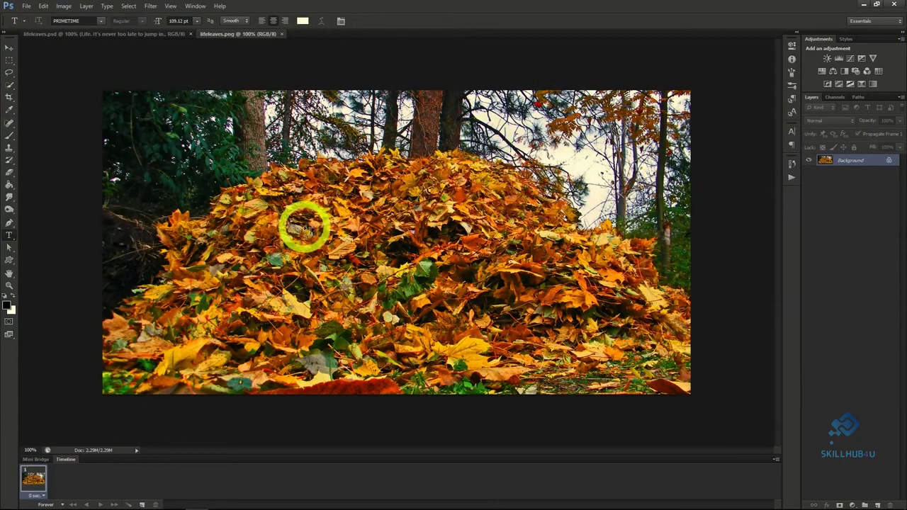
type("LIFE")
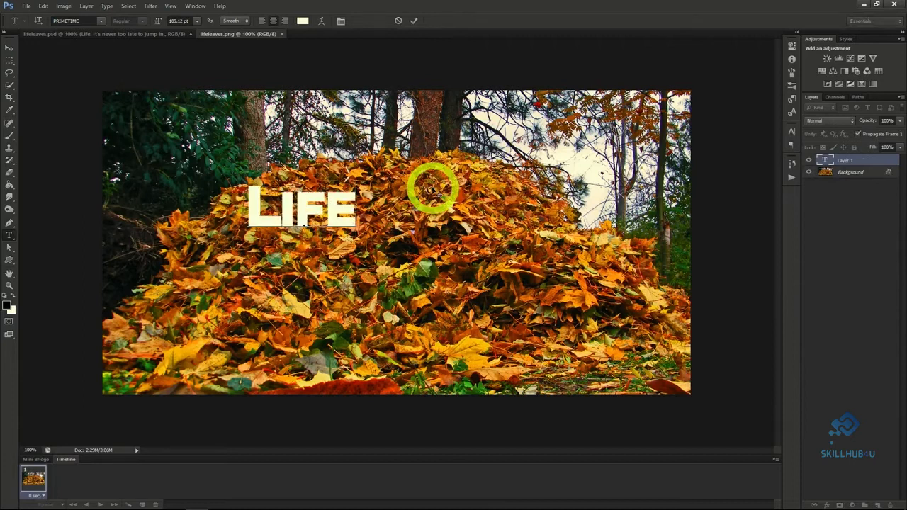
type(".")
key("Return")
type("It's never to")
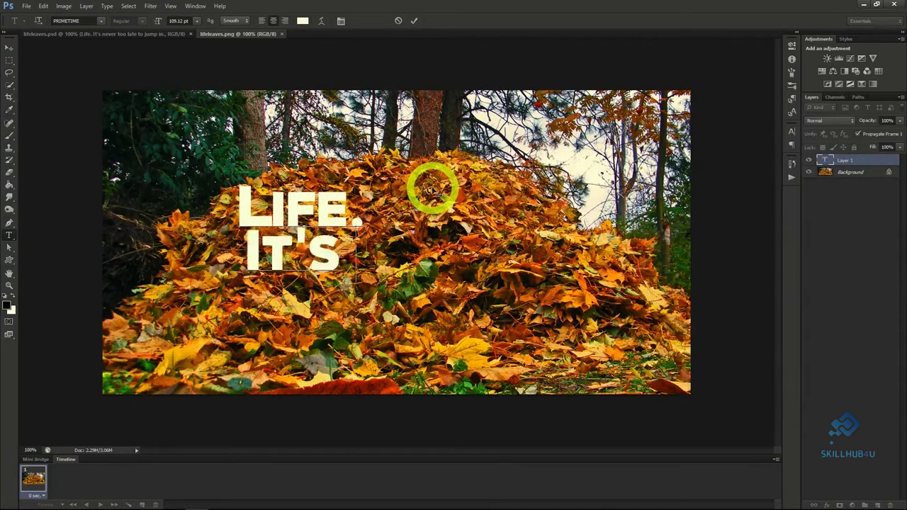
type("o late")
key("Return")
type("to jump in.")
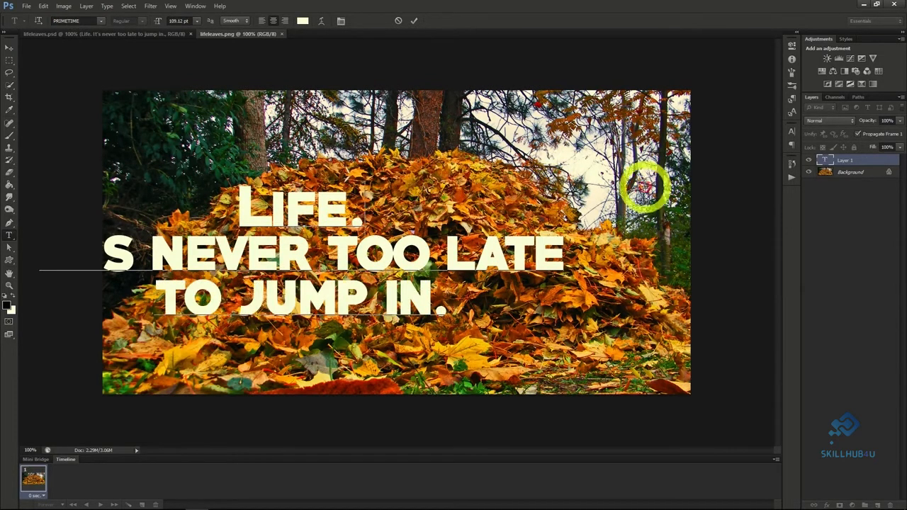
Centre the text on the leaf pile and rebreak it so "late to jump in." forms the third line.
left_click_drag(590, 192, 559, 186)
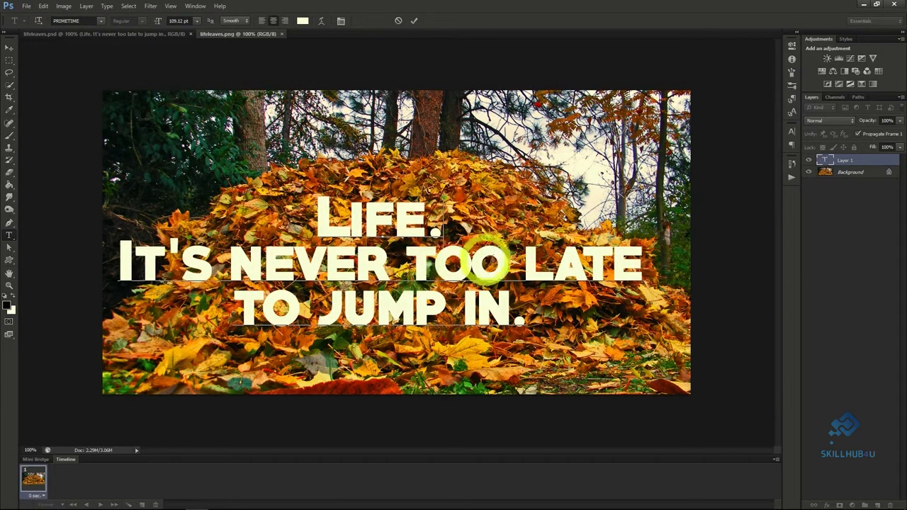
left_click(525, 259)
key("Return")
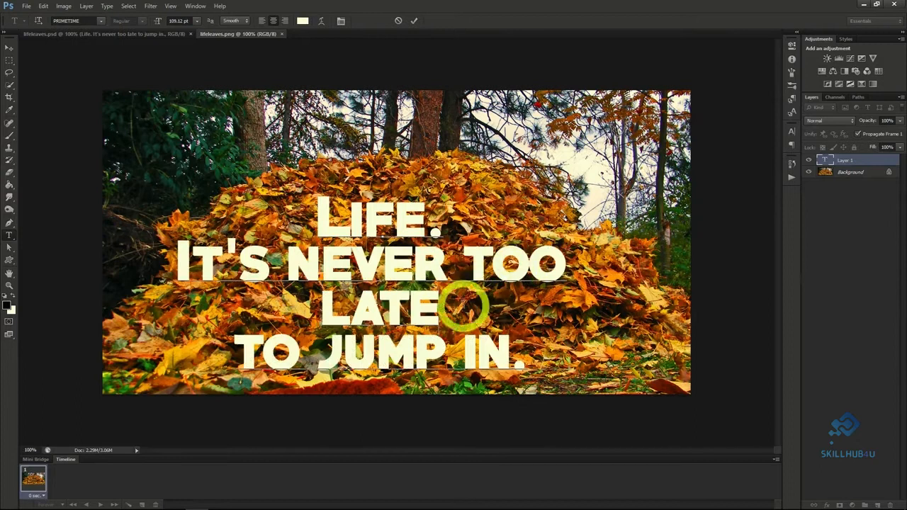
left_click(463, 306)
key("Delete")
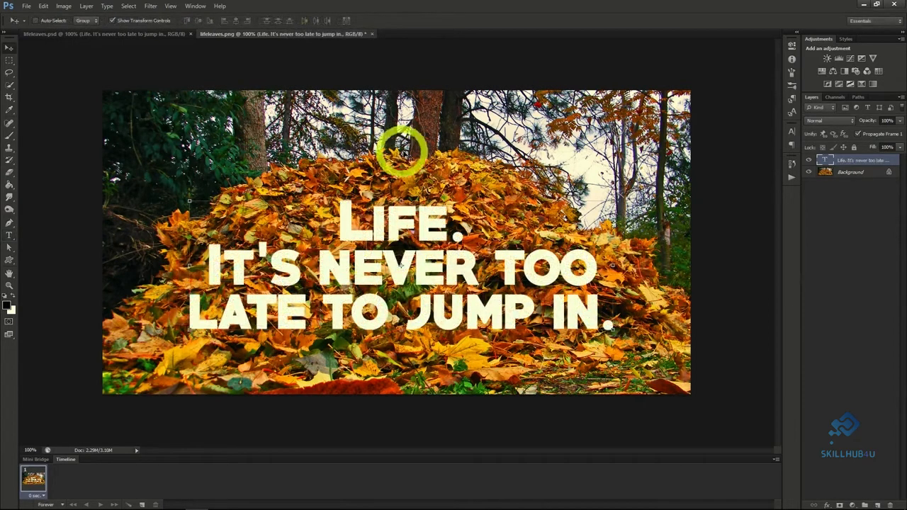
Duplicate the Background layer as "Background copy", place it above the text layer, and set its opacity to 45%.
left_click(836, 173)
right_click(848, 175)
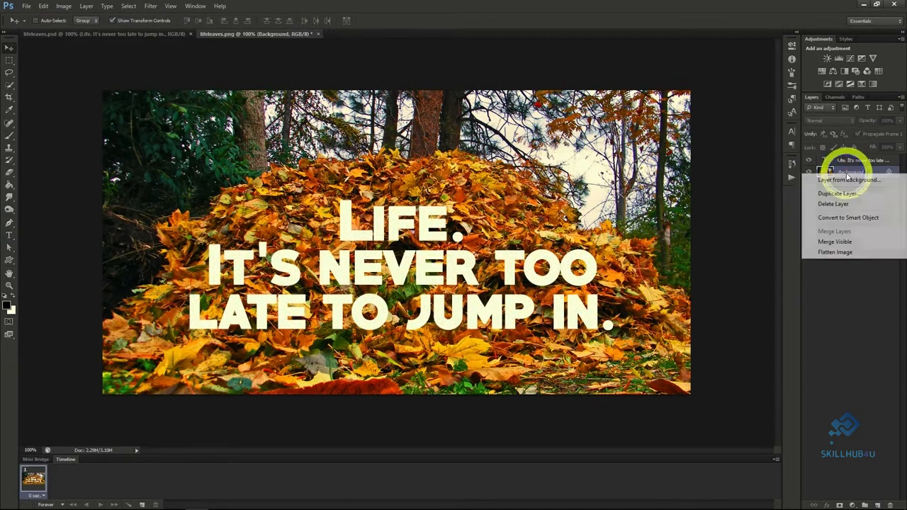
left_click(834, 193)
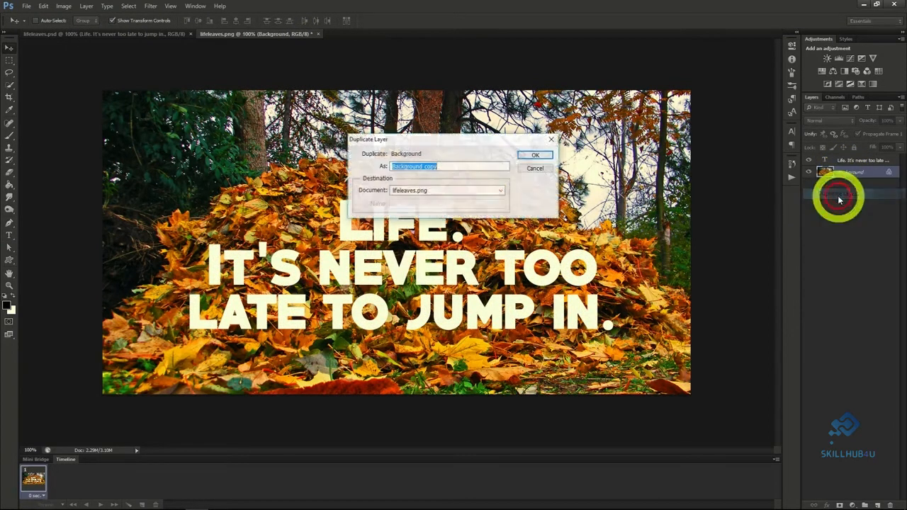
left_click(535, 156)
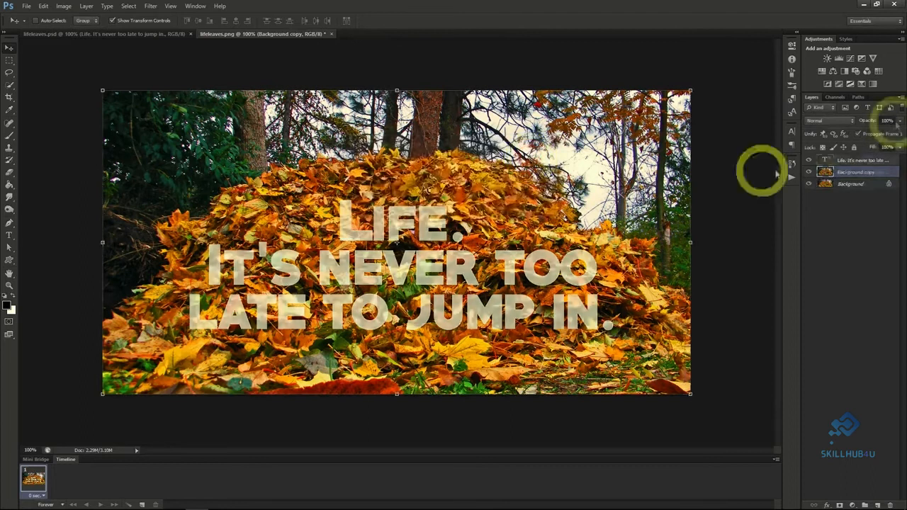
left_click_drag(899, 135, 875, 136)
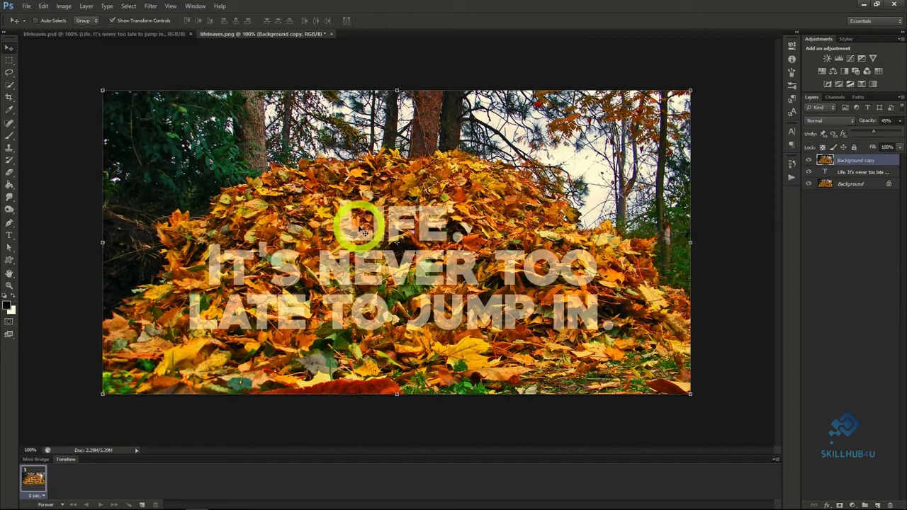
Quick-select leaves overlapping the letters, mask Background copy with that selection, and set the layer's opacity to 100%.
left_click(10, 84)
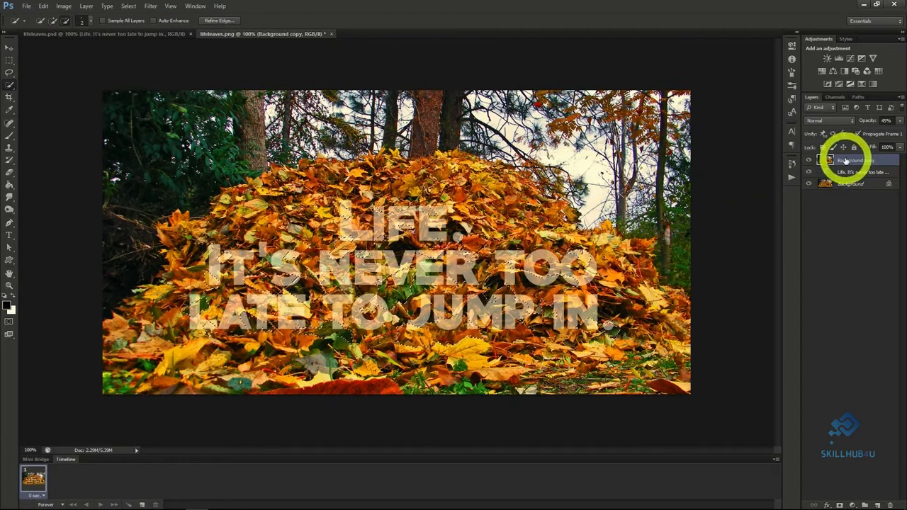
left_click(837, 503)
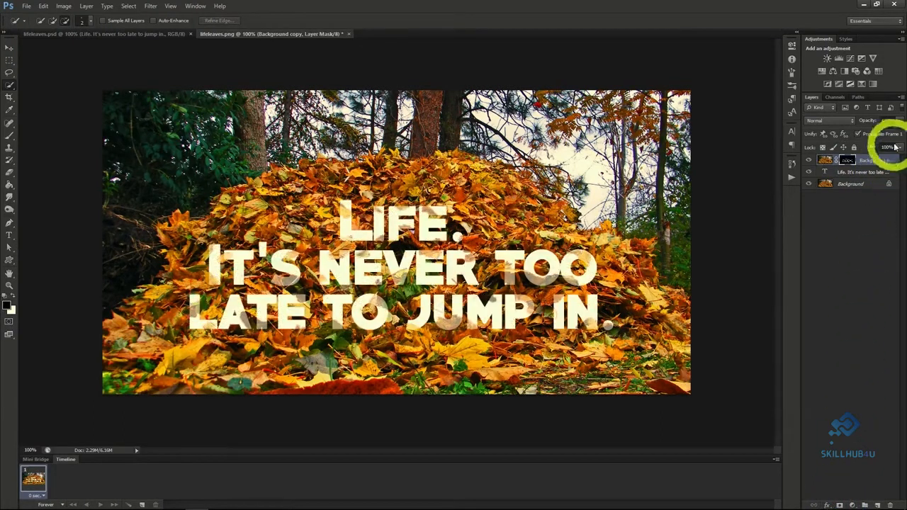
left_click(900, 122)
left_click_drag(875, 132, 905, 131)
left_click(901, 122)
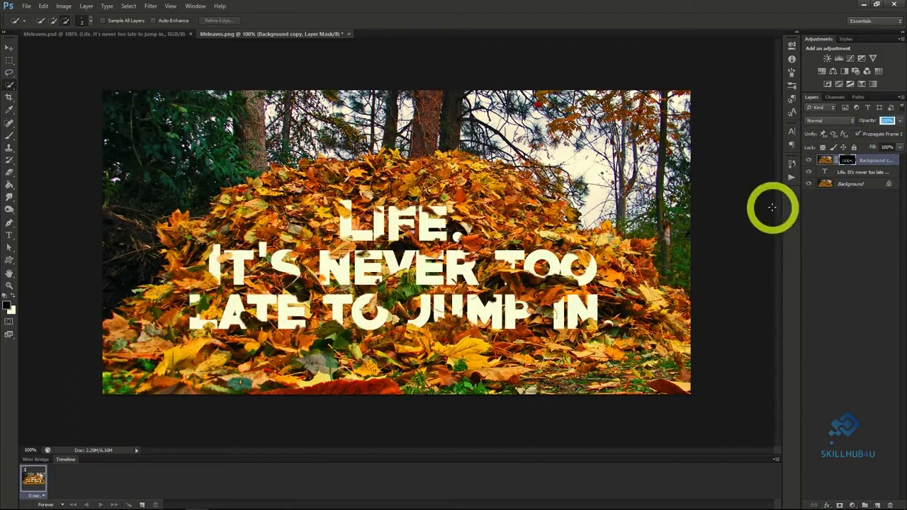
Give the masked Background copy layer a default Drop Shadow so the leaves cast shadows on the letters.
right_click(858, 168)
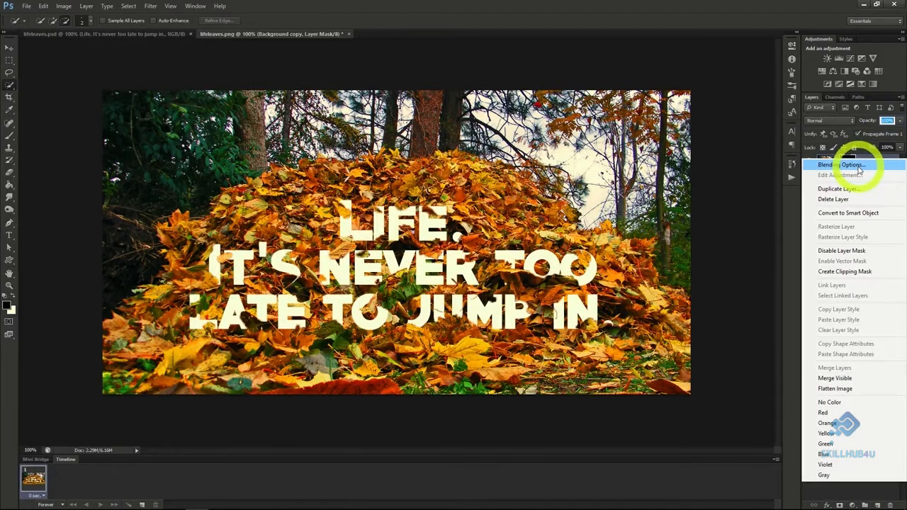
left_click(841, 165)
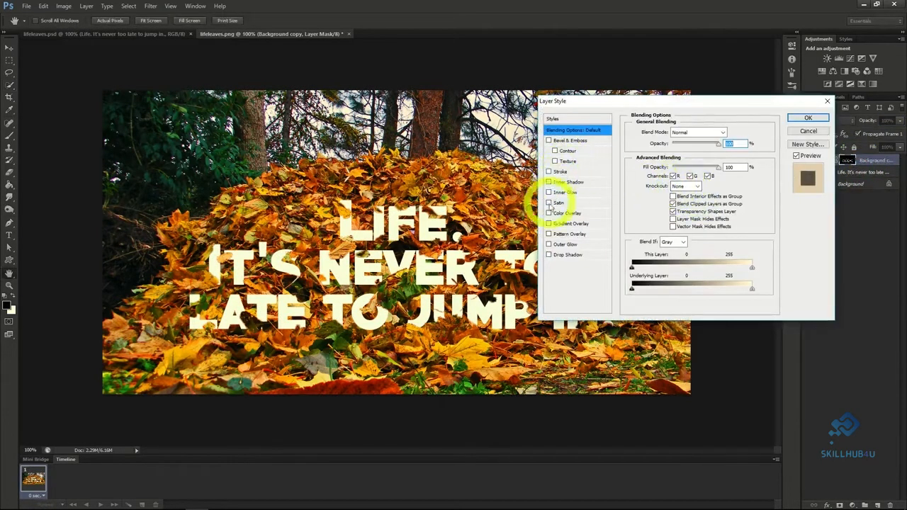
left_click(549, 254)
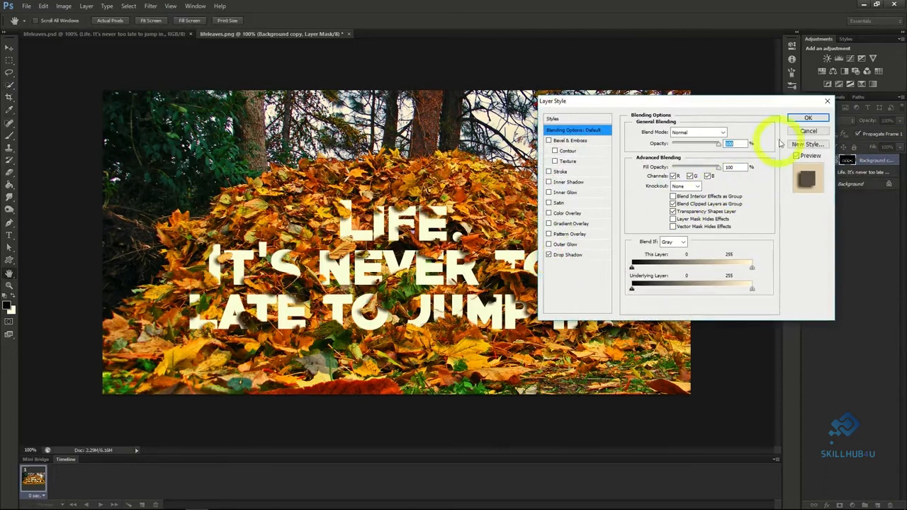
left_click(808, 117)
Apply a Pattern Overlay to the "Life" text layer, choosing a different pattern and reducing the overlay's opacity.
left_click(852, 190)
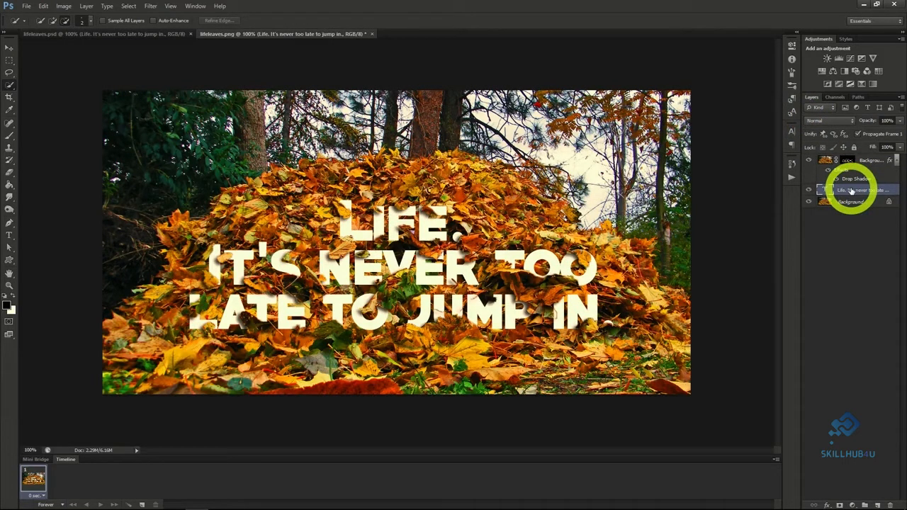
right_click(852, 190)
left_click(789, 170)
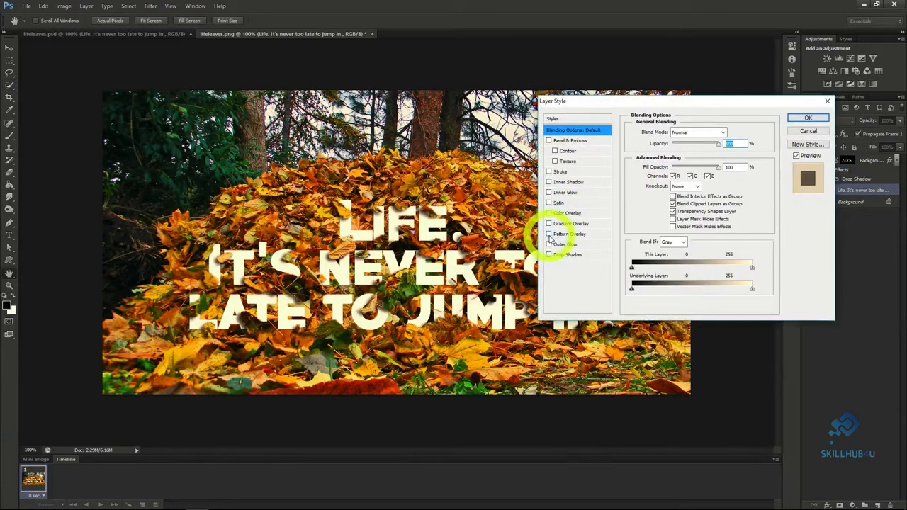
left_click(549, 235)
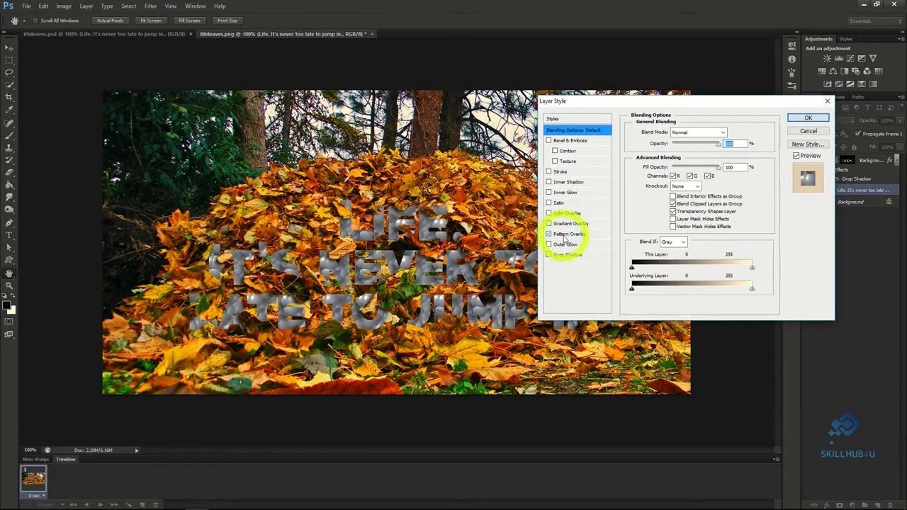
left_click(564, 235)
left_click(695, 164)
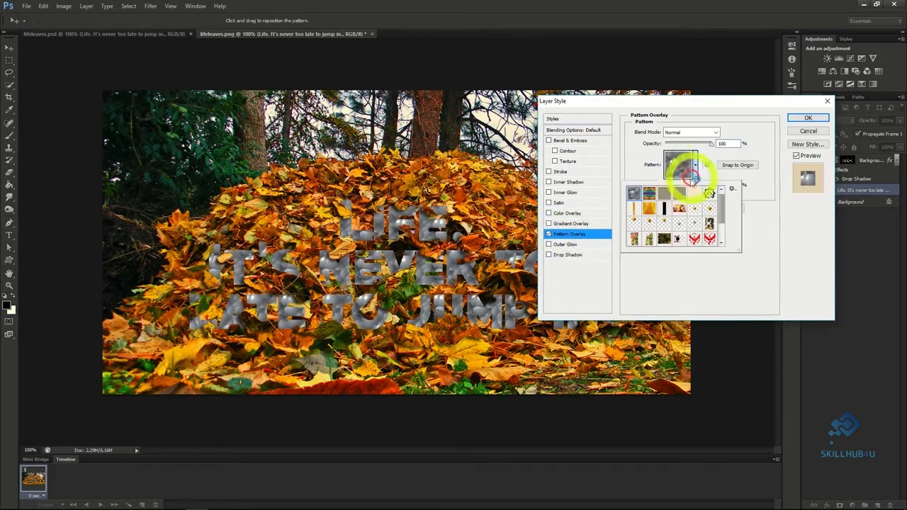
left_click(679, 193)
left_click(696, 171)
left_click_drag(712, 144, 676, 146)
left_click(797, 118)
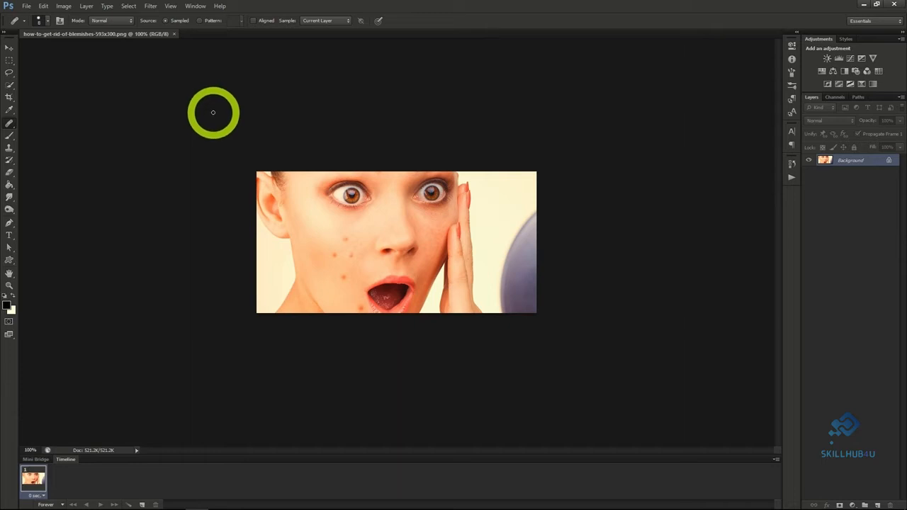
Remove the three upper cheek blemishes with the Healing Brush at size 20, sampling from clean skin nearby.
left_click(8, 112)
left_click(10, 125)
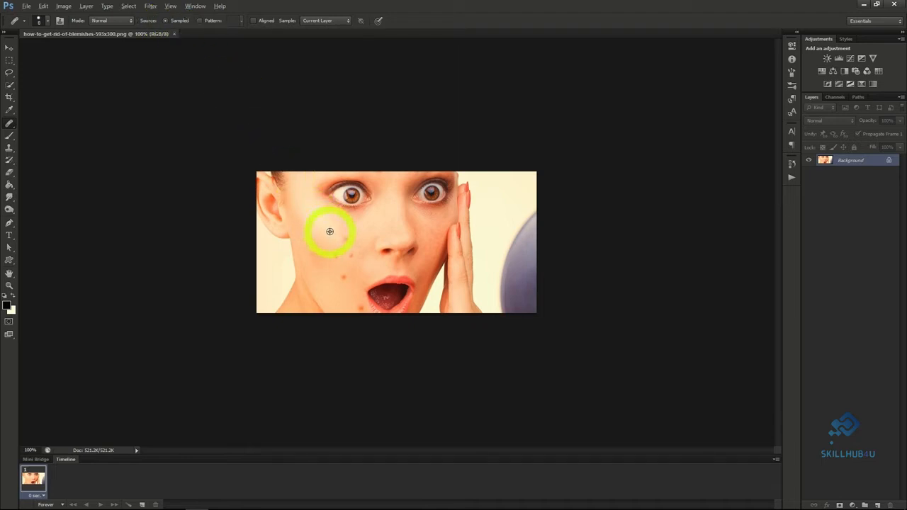
left_click(354, 234)
key("]")
left_click(347, 239)
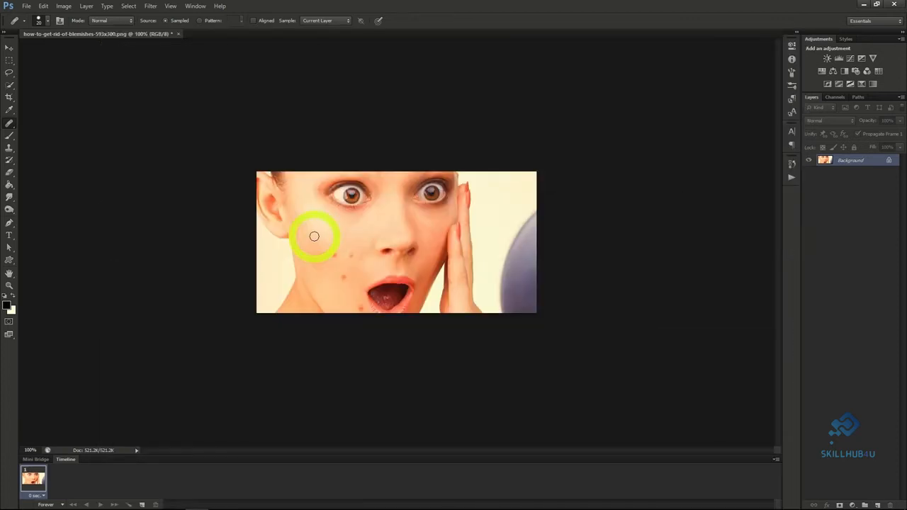
left_click(334, 255)
left_click_drag(334, 255, 354, 258)
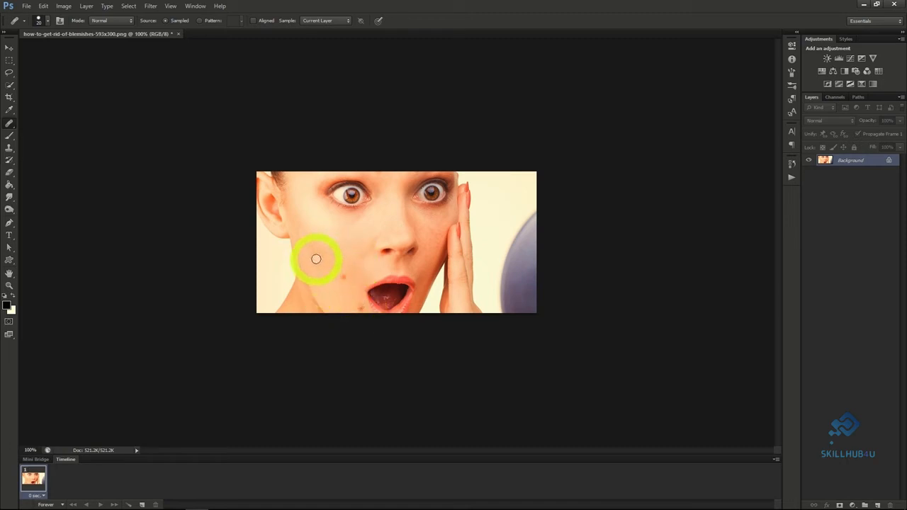
Retouch the remaining blemish beside the mouth with the Spot Healing Brush at size 25 using Proximity Match.
right_click(9, 123)
left_click(48, 125)
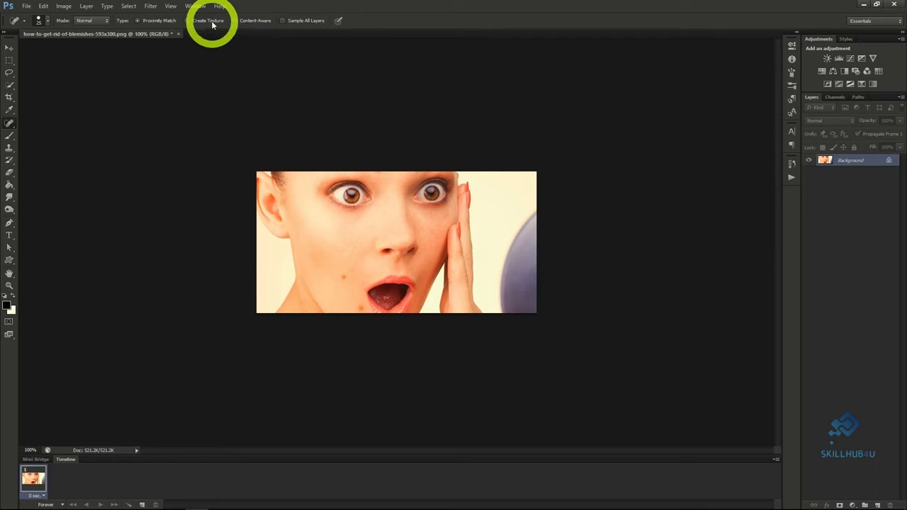
left_click(252, 22)
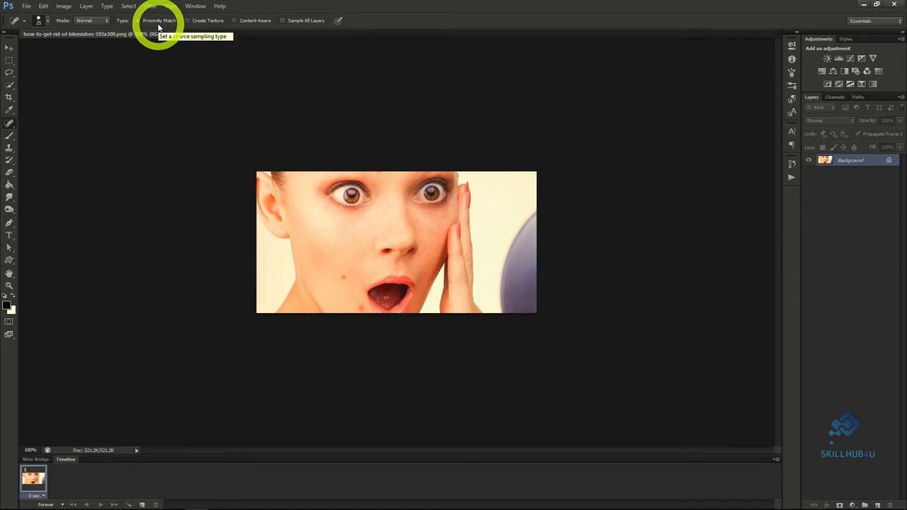
left_click(344, 278)
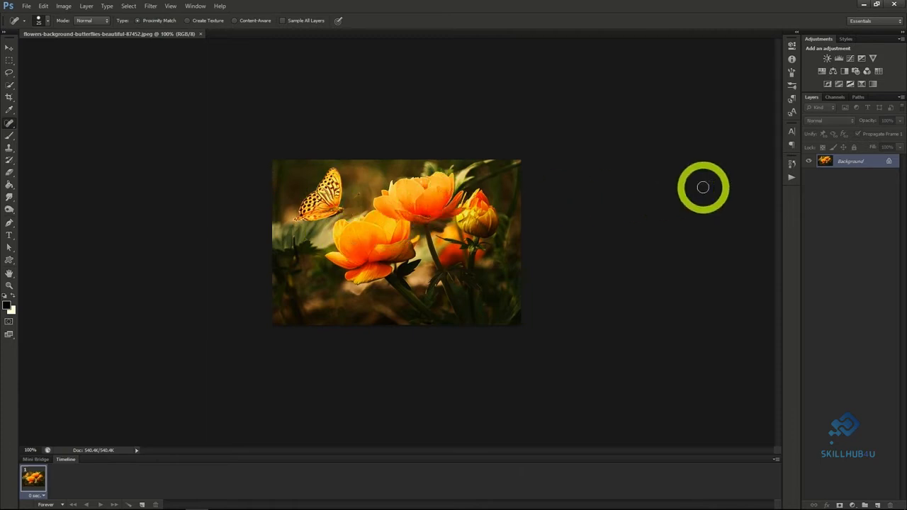
Convert the flower photo to a smart object and apply Stained Glass with cell size 2, border thickness 1 and light intensity 2.
right_click(847, 162)
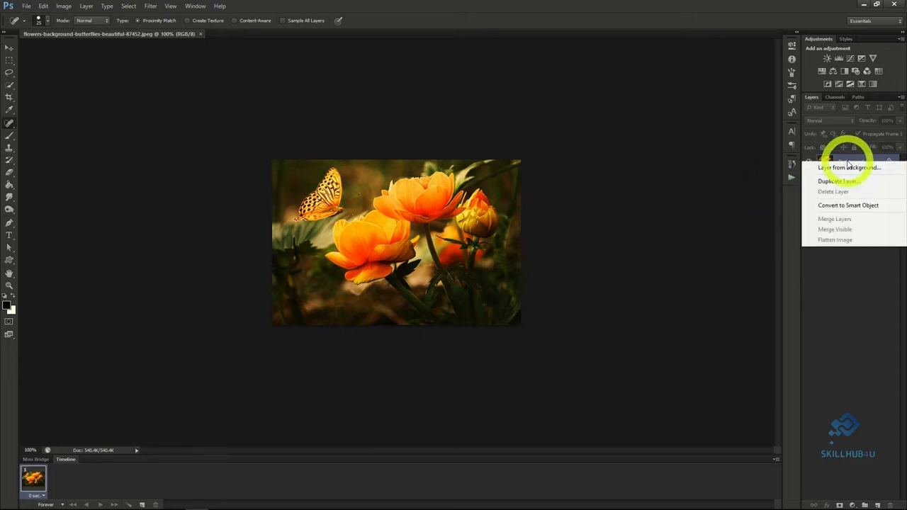
left_click(845, 207)
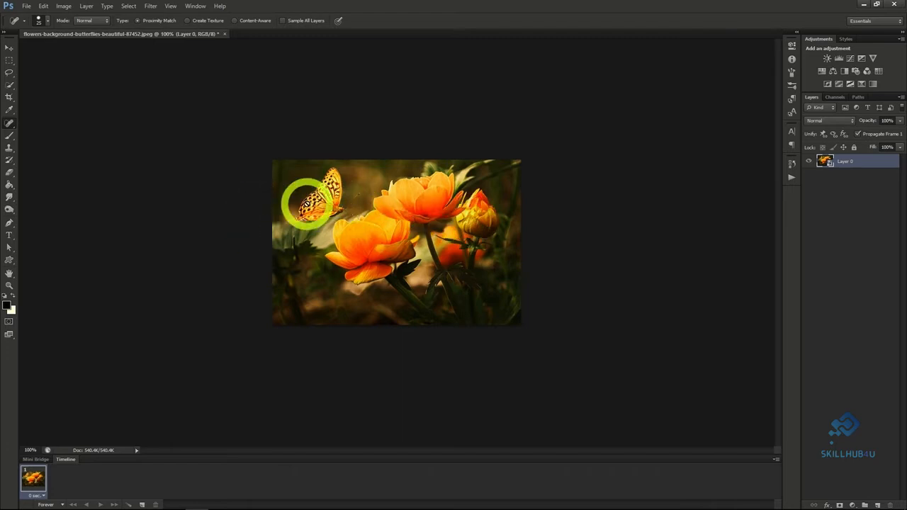
left_click(151, 6)
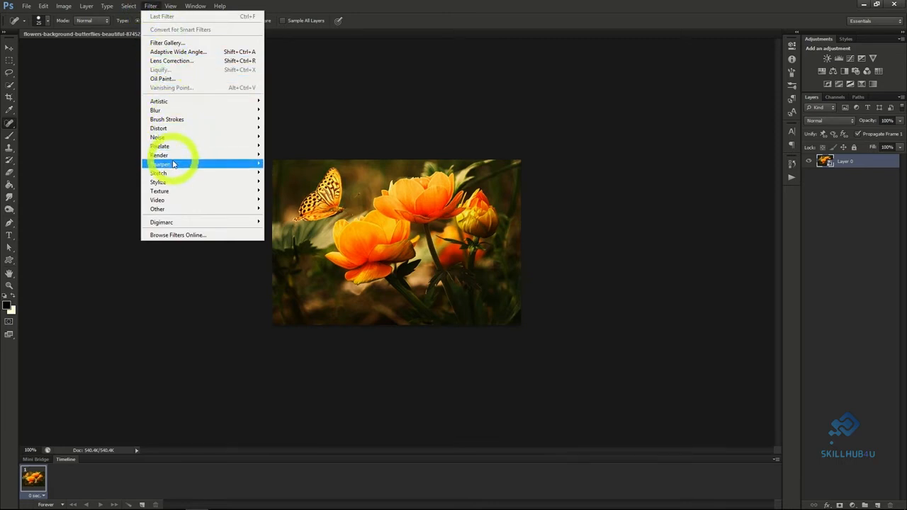
mouse_move(178, 191)
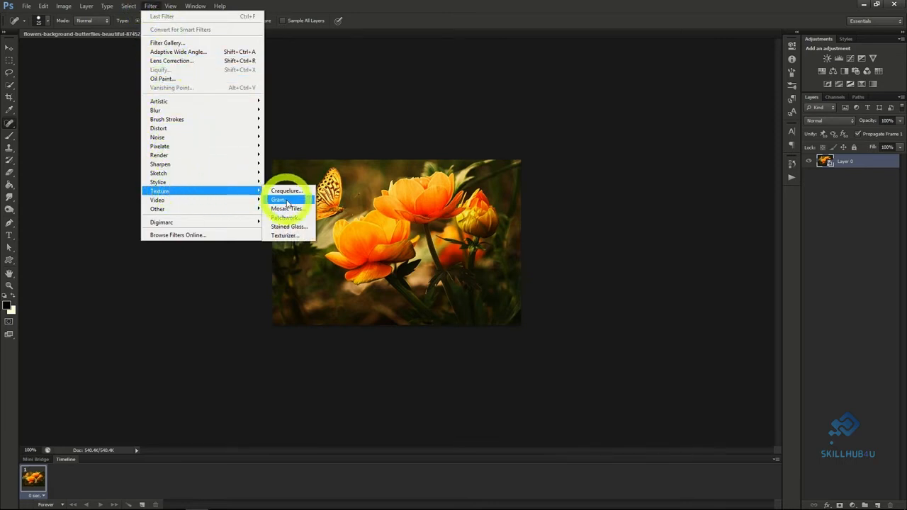
left_click(289, 227)
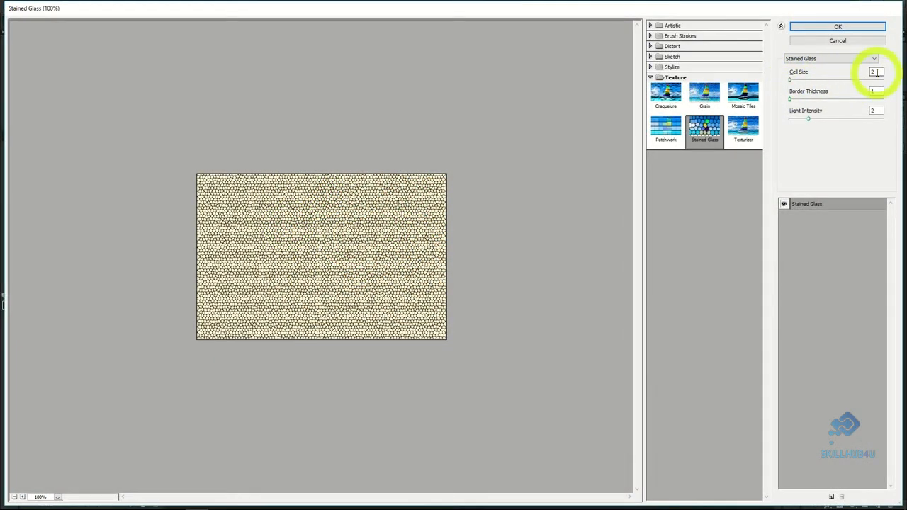
left_click(838, 26)
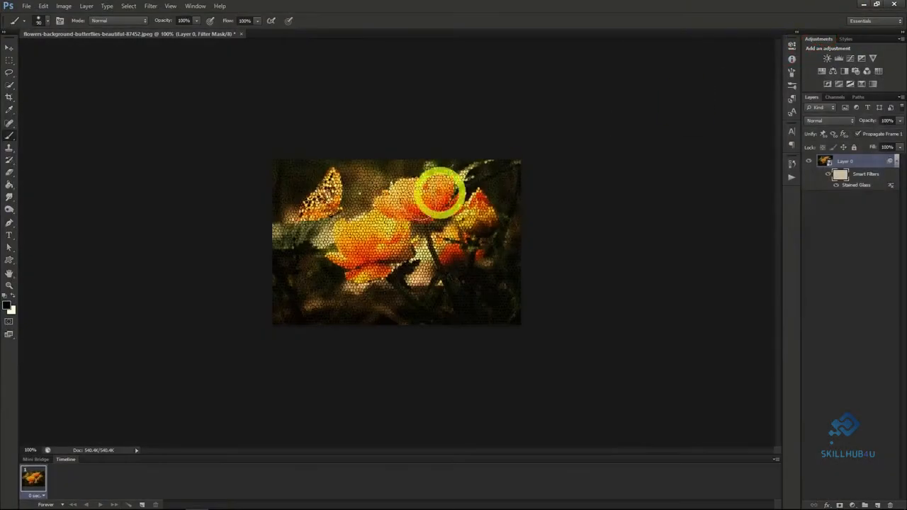
Try to brush the Stained Glass effect off the butterfly on the filter mask at brush size 90, and reselect the layer's image.
mouse_move(315, 185)
left_mouse_down()
mouse_move(391, 190)
mouse_move(323, 205)
left_mouse_up()
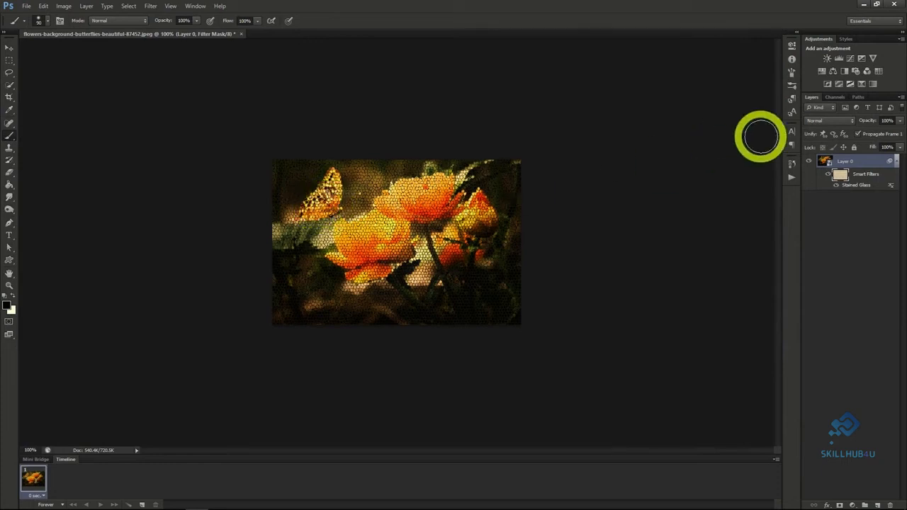
left_click(822, 160)
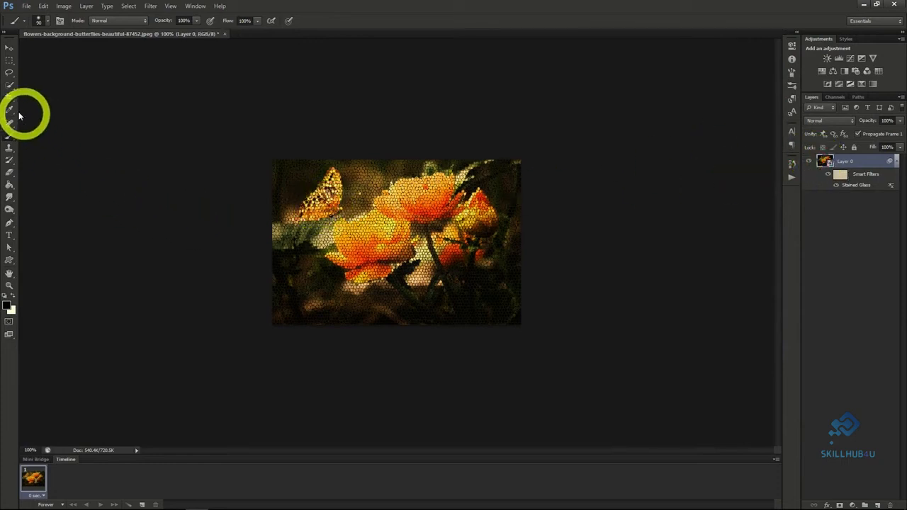
Quick-select the butterfly and fill the selection with black on the filter mask to hide the Stained Glass effect there.
left_click(9, 84)
left_click_drag(321, 200, 342, 201)
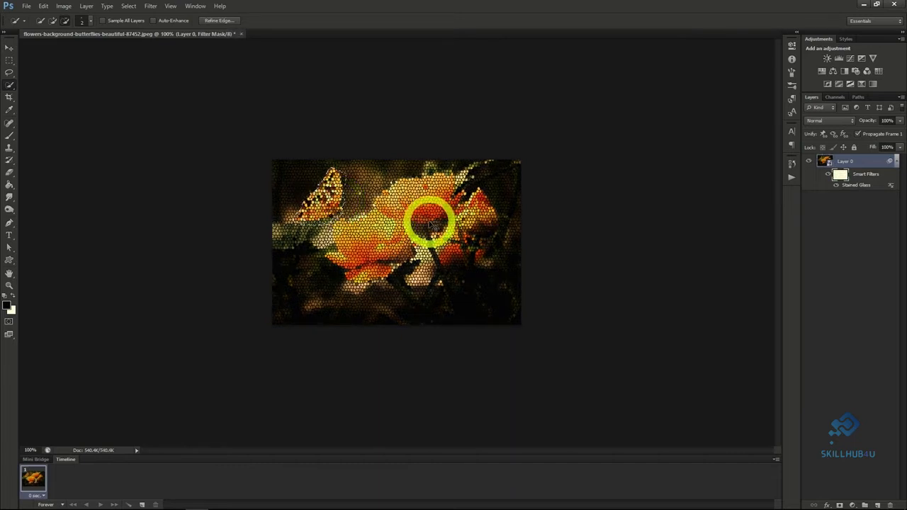
key("alt+BackSpace")
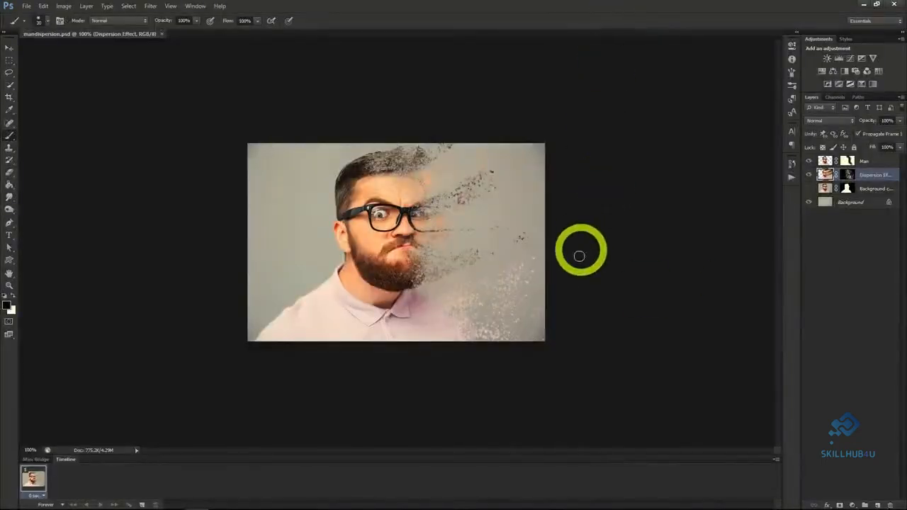
scroll(583, 284, "up", 2)
scroll(585, 281, "up", 1)
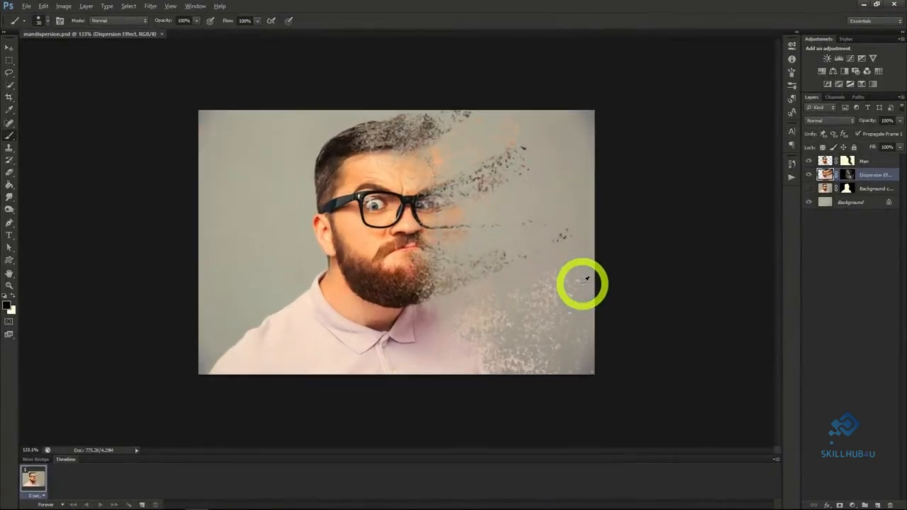
key("alt")
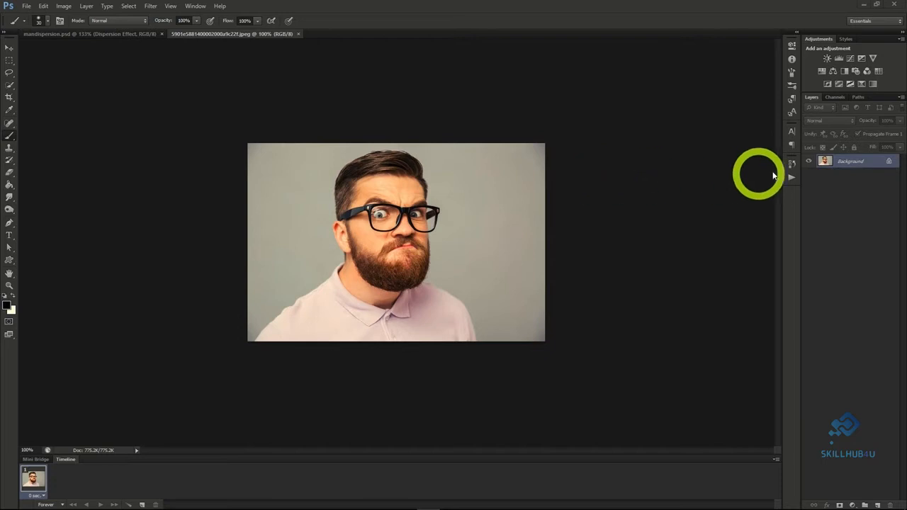
Duplicate the Background layer of the bearded man photo as Background copy.
right_click(844, 163)
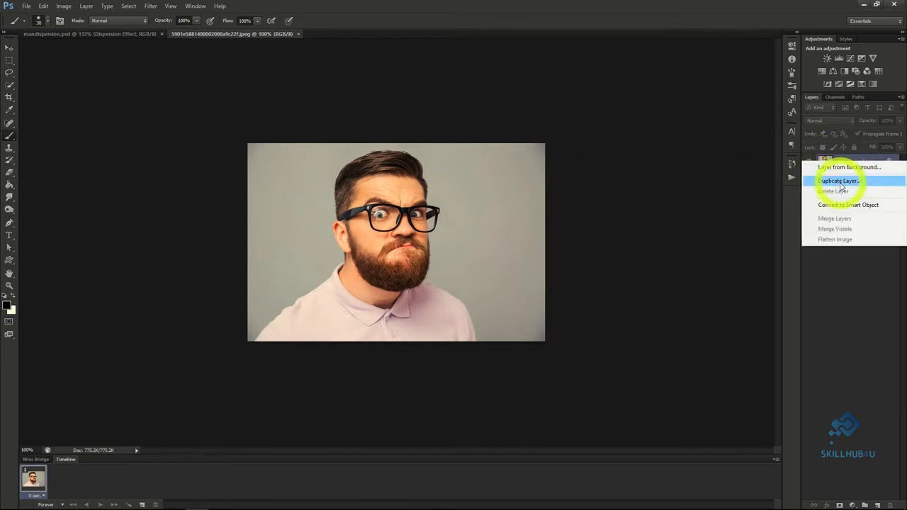
left_click(841, 183)
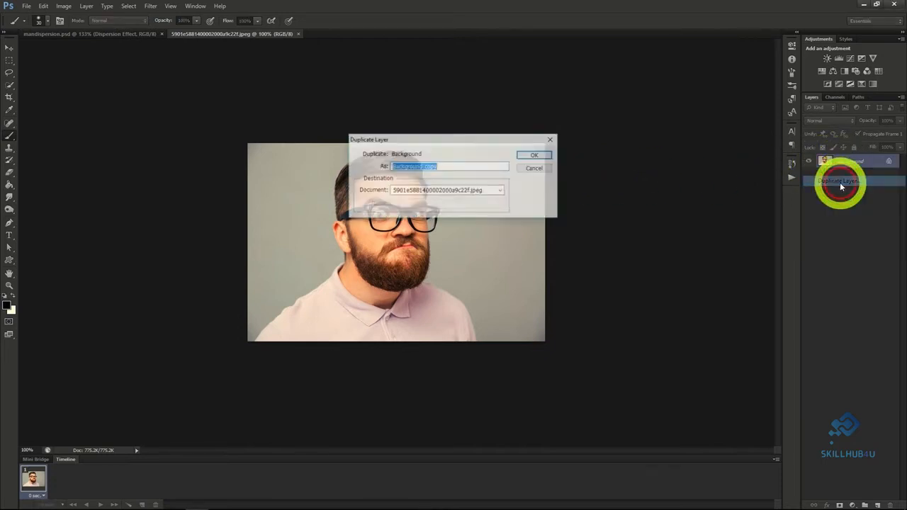
left_click(535, 155)
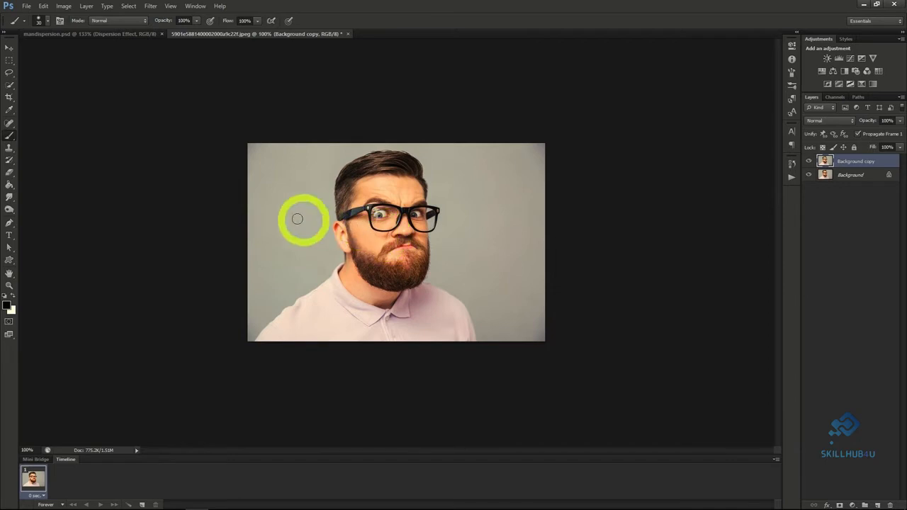
Lasso loosely around the man on the Background layer and fill the selection with Content-Aware at 100% opacity.
left_click(12, 85)
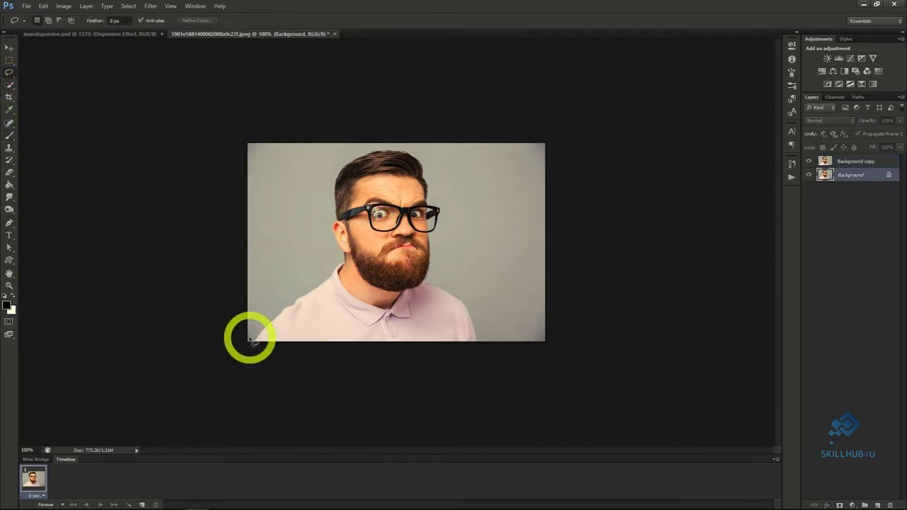
mouse_move(248, 340)
left_mouse_down()
mouse_move(276, 276)
mouse_move(321, 267)
mouse_move(324, 200)
mouse_move(344, 151)
mouse_move(415, 148)
mouse_move(447, 207)
mouse_move(450, 273)
mouse_move(479, 321)
mouse_move(479, 345)
mouse_move(421, 359)
mouse_move(287, 355)
mouse_move(242, 351)
mouse_move(252, 331)
left_mouse_up()
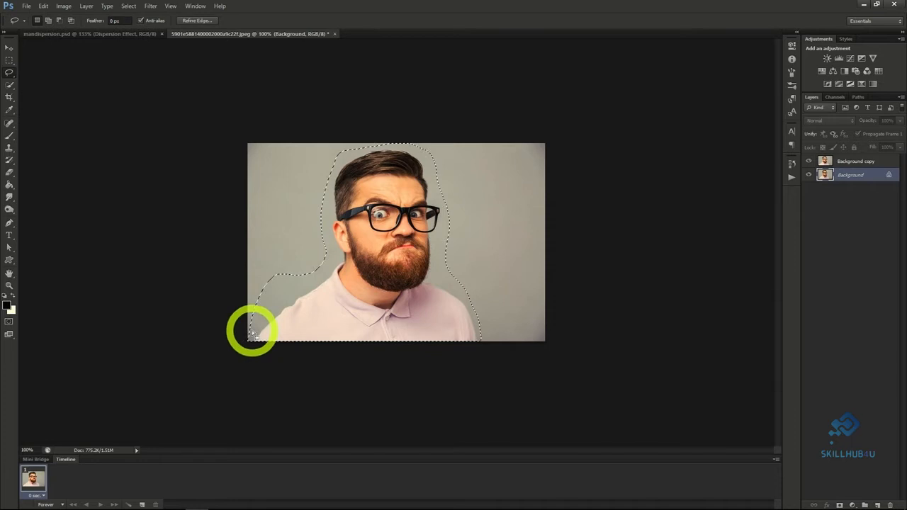
right_click(333, 292)
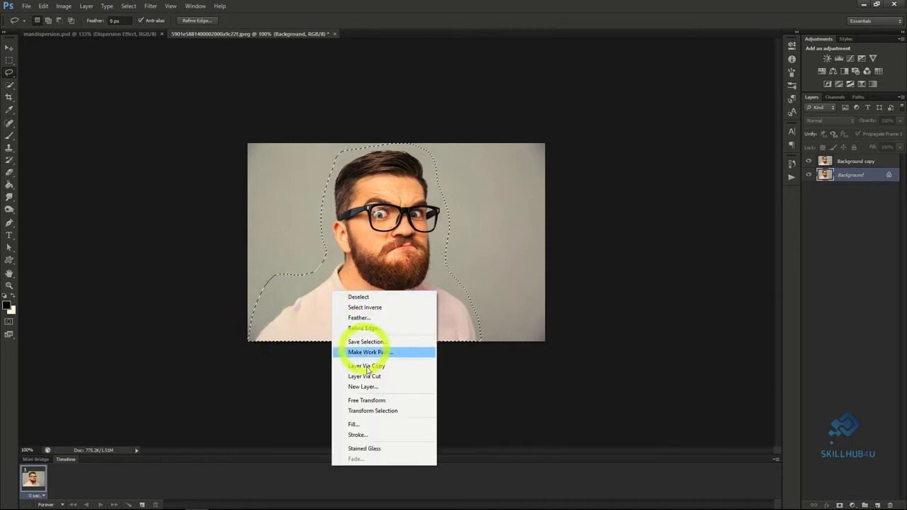
left_click(368, 426)
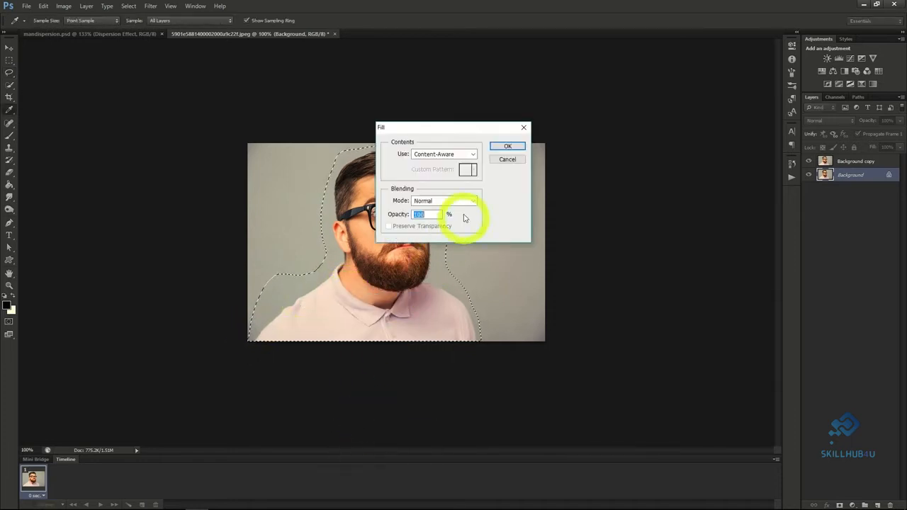
left_click(507, 146)
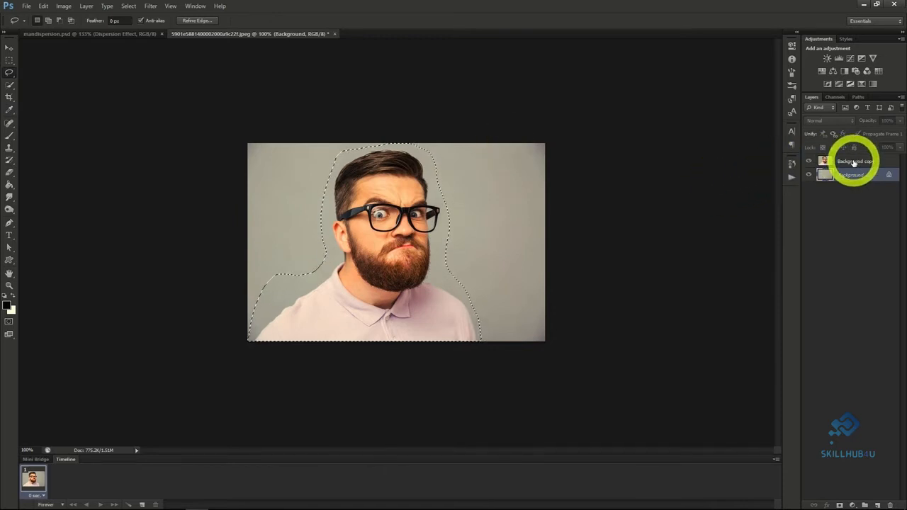
Clear the loose selection and select the man's head, neck and shirt on the Background copy layer with Quick Selection.
left_click(854, 161)
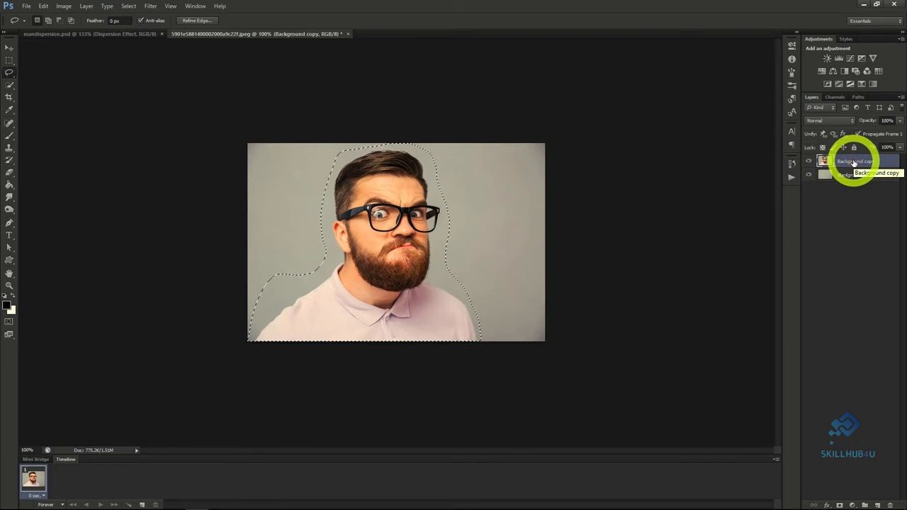
left_click(10, 85)
right_click(292, 206)
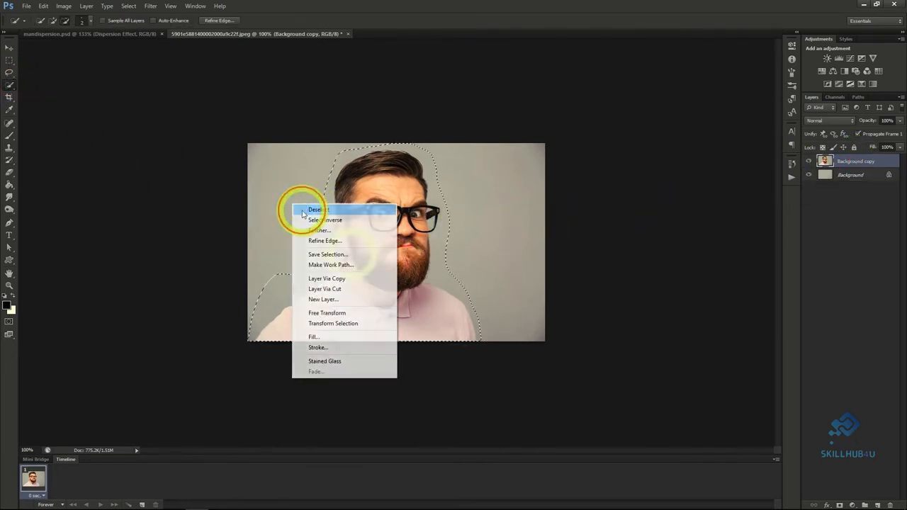
left_click(301, 209)
mouse_move(348, 253)
left_mouse_down()
mouse_move(344, 177)
mouse_move(403, 154)
mouse_move(426, 223)
mouse_move(416, 281)
mouse_move(393, 250)
mouse_move(389, 215)
mouse_move(368, 217)
mouse_move(374, 248)
left_mouse_up()
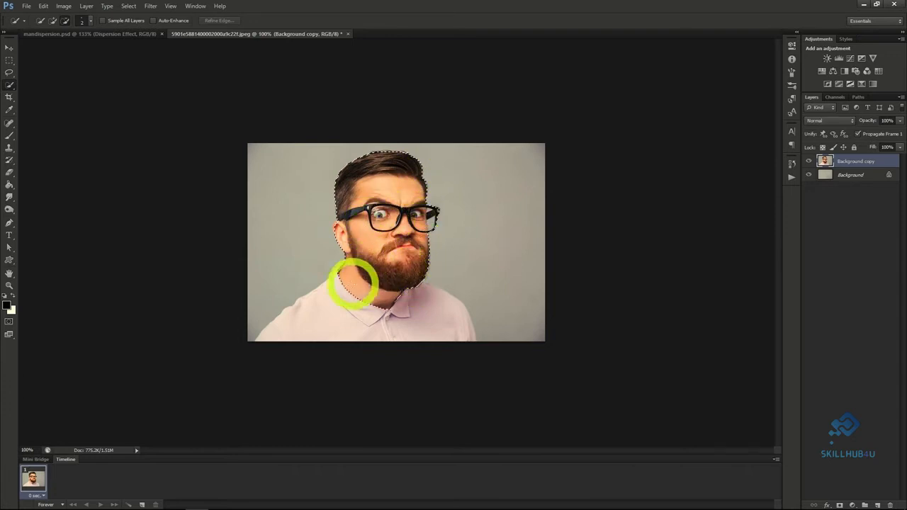
mouse_move(312, 317)
left_mouse_down()
mouse_move(437, 320)
mouse_move(380, 301)
mouse_move(341, 276)
left_mouse_up()
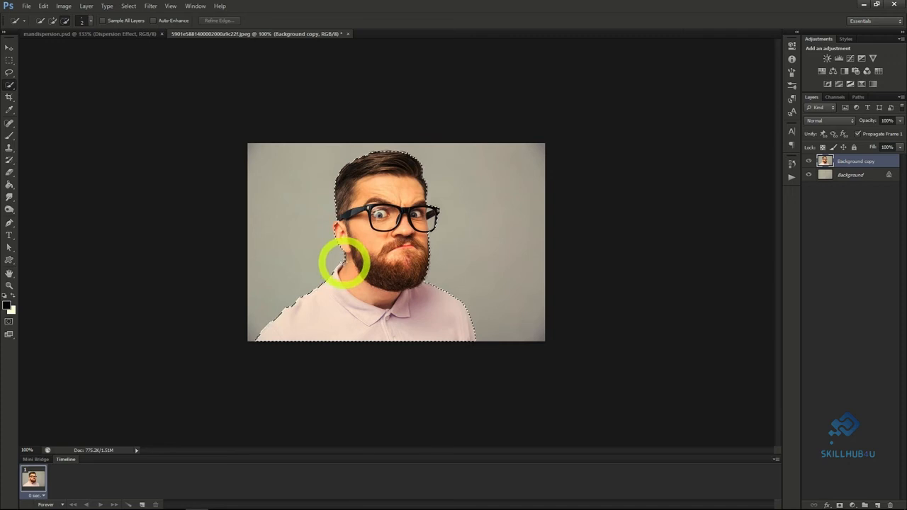
left_click_drag(370, 243, 367, 241)
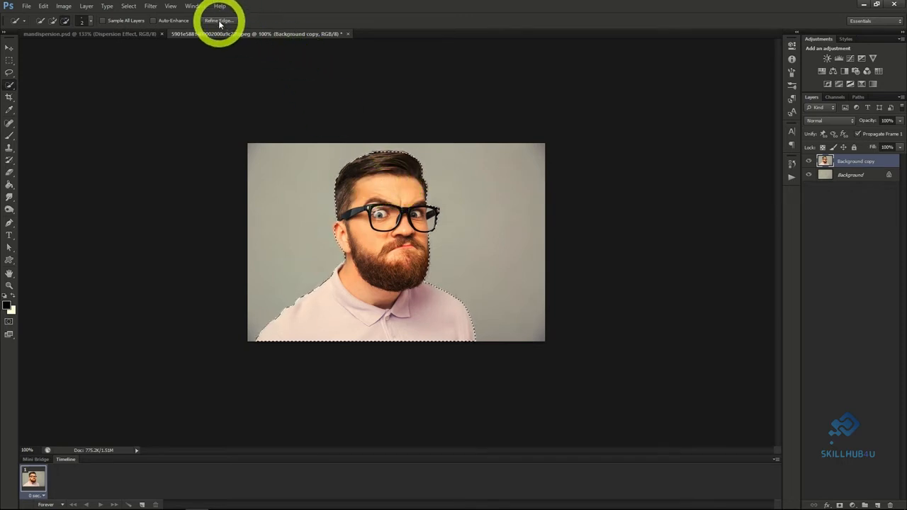
Refine the selection edge along the beard and cheek, output it as a layer mask, and check the cutout by toggling visibility.
left_click(219, 22)
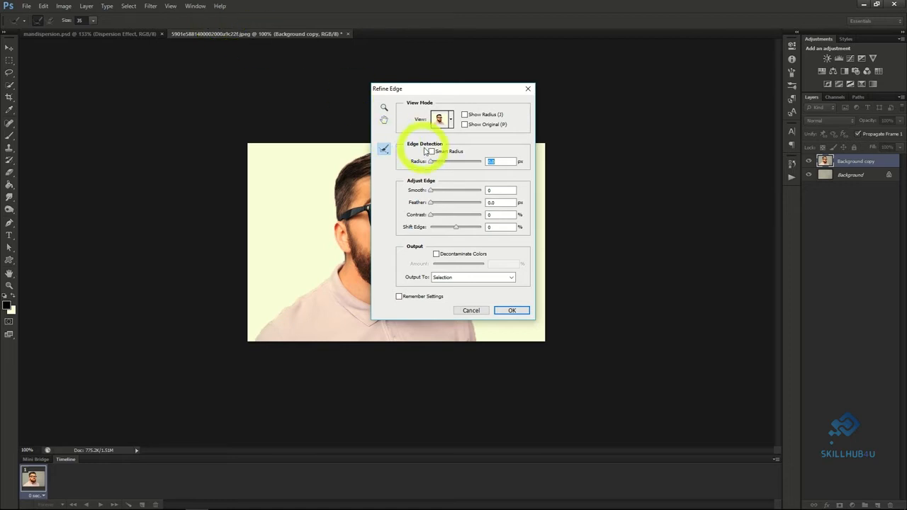
left_click_drag(456, 90, 647, 100)
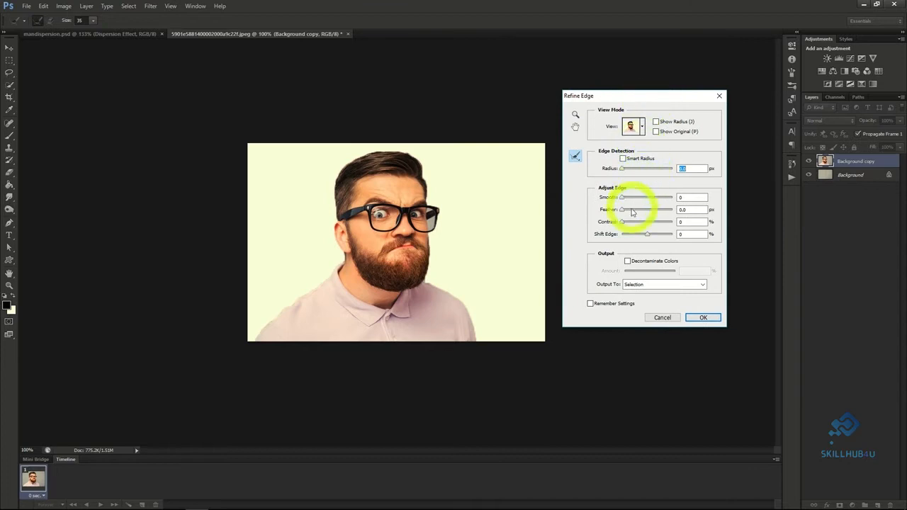
left_click_drag(426, 277, 431, 236)
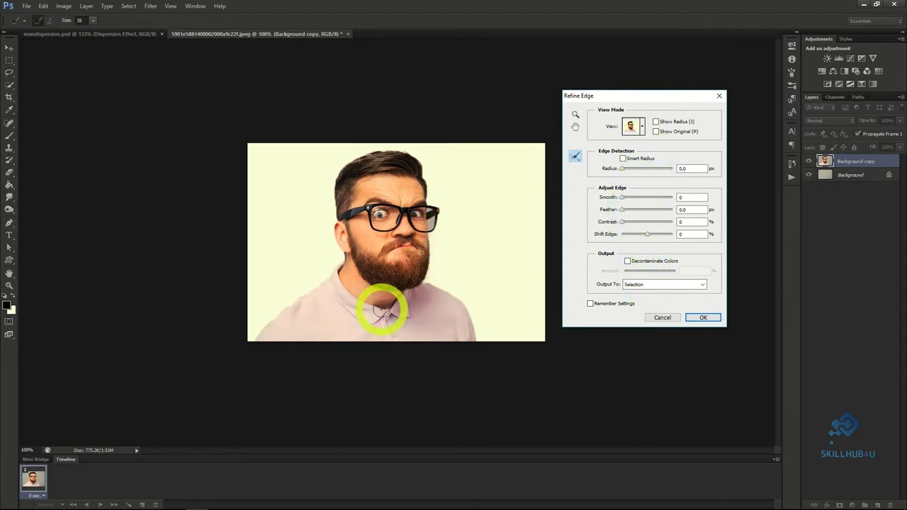
left_click(654, 286)
left_click(650, 299)
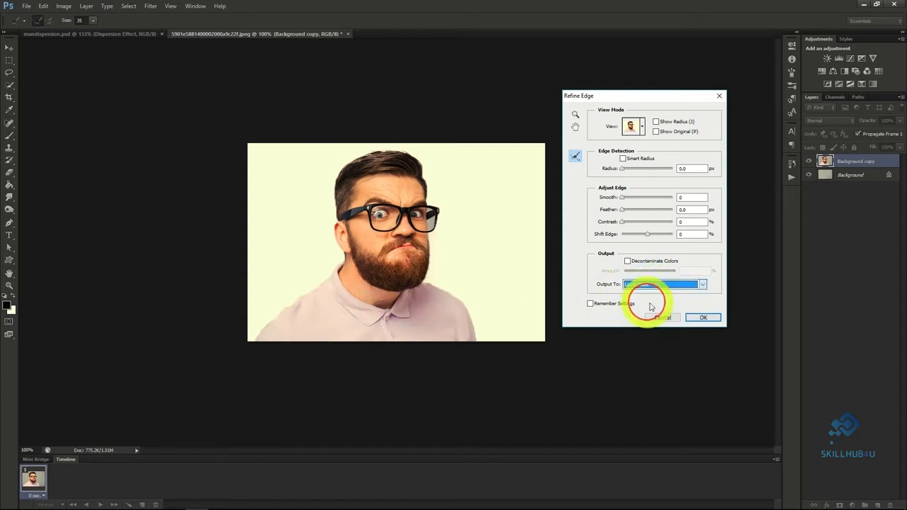
left_click(702, 317)
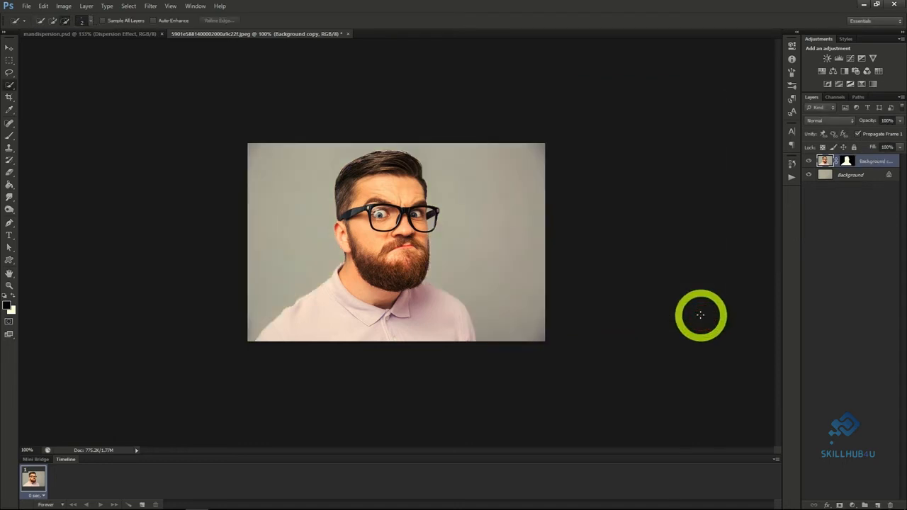
left_click(808, 162)
left_click(808, 162)
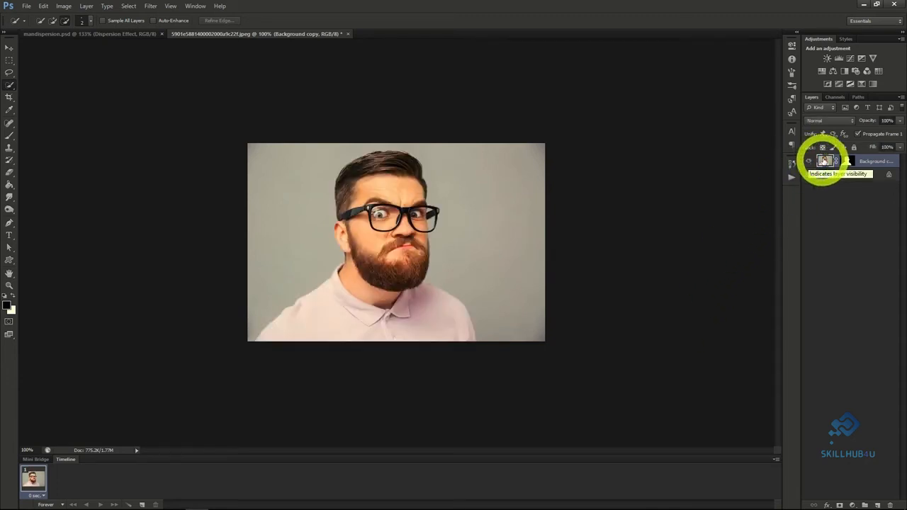
Duplicate the masked Background copy layer as "Dispersion Effect".
right_click(866, 161)
left_click(837, 190)
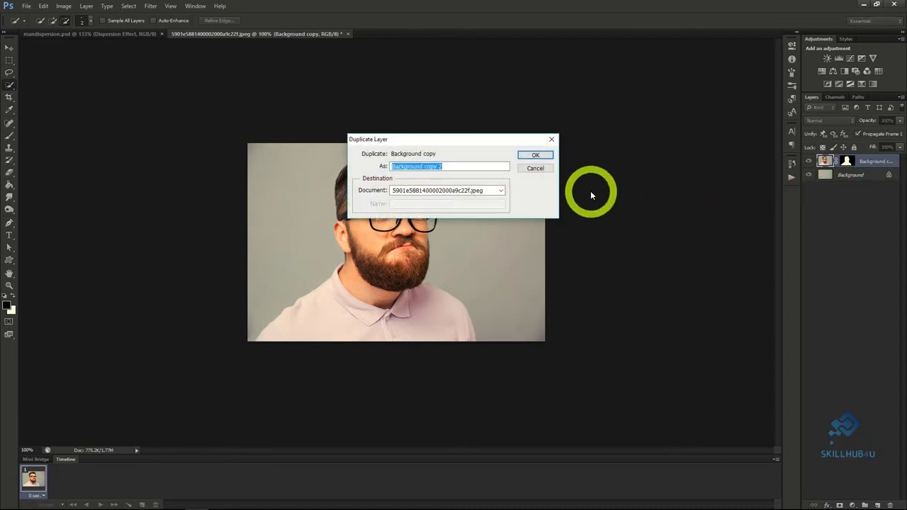
left_click(526, 159)
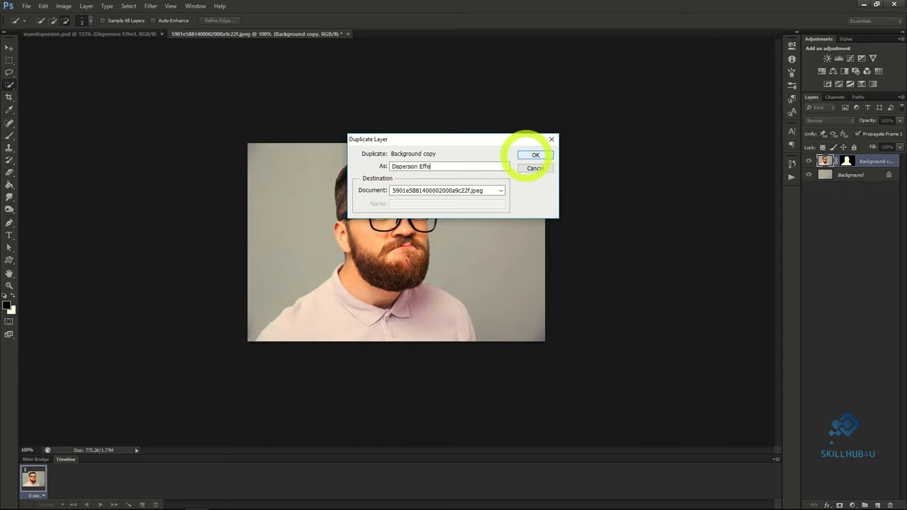
type("ct")
left_click(530, 155)
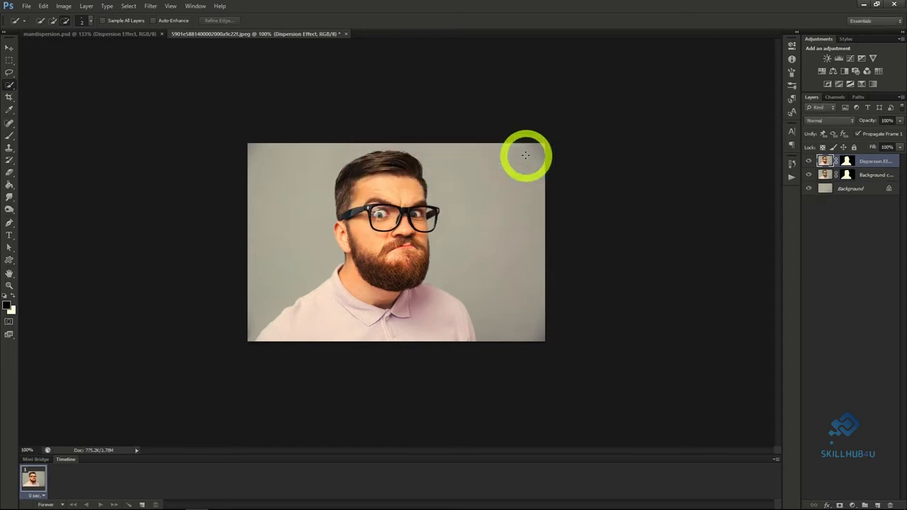
Duplicate the Dispersion Effect layer as "Man".
right_click(863, 164)
left_click(839, 194)
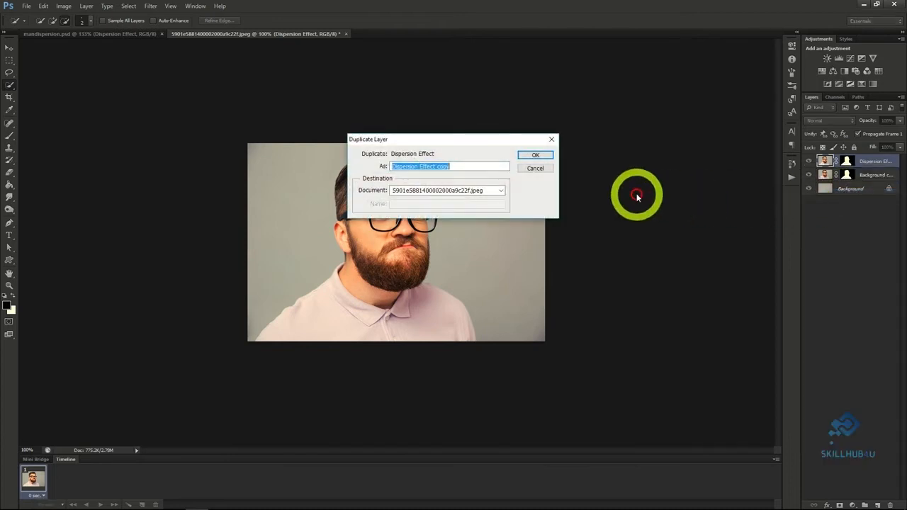
type("Ma")
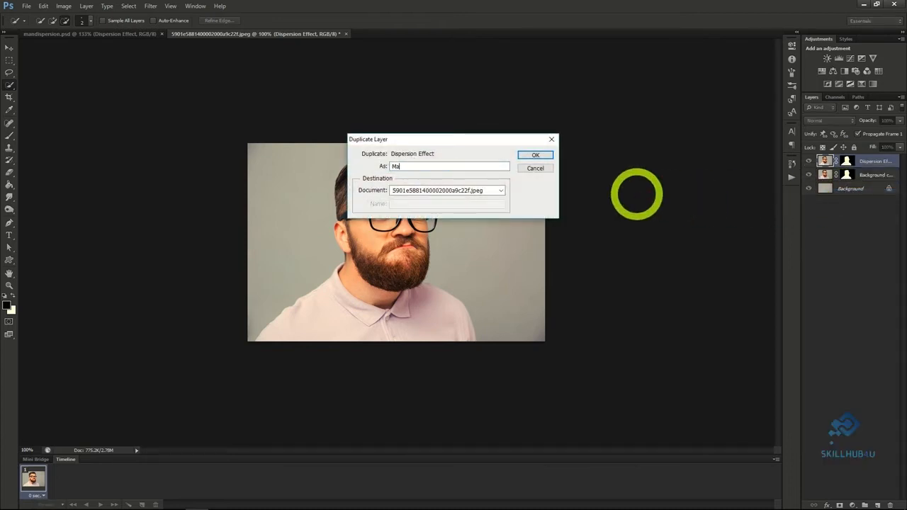
type("n")
key("Return")
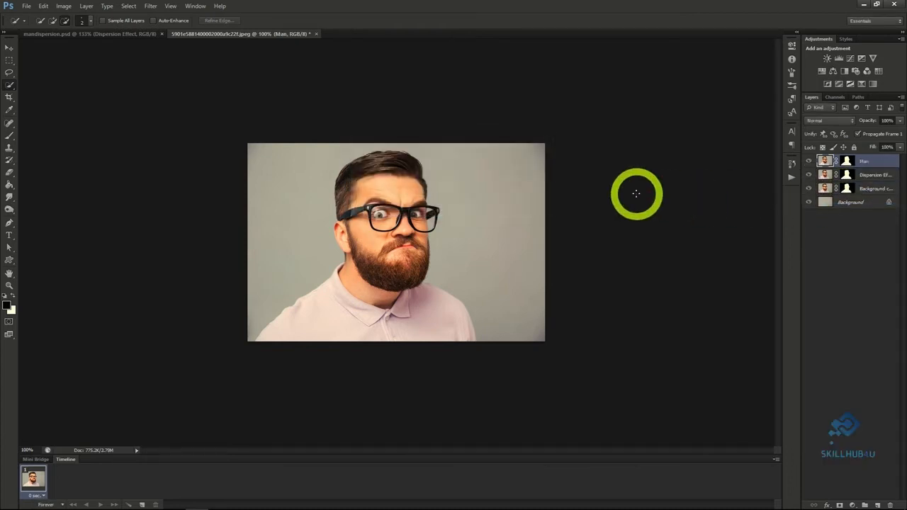
Liquify the Dispersion Effect layer with Forward Warp, stretching the man's forehead, glasses, beard and shirt out to the image's right edge.
left_click(866, 175)
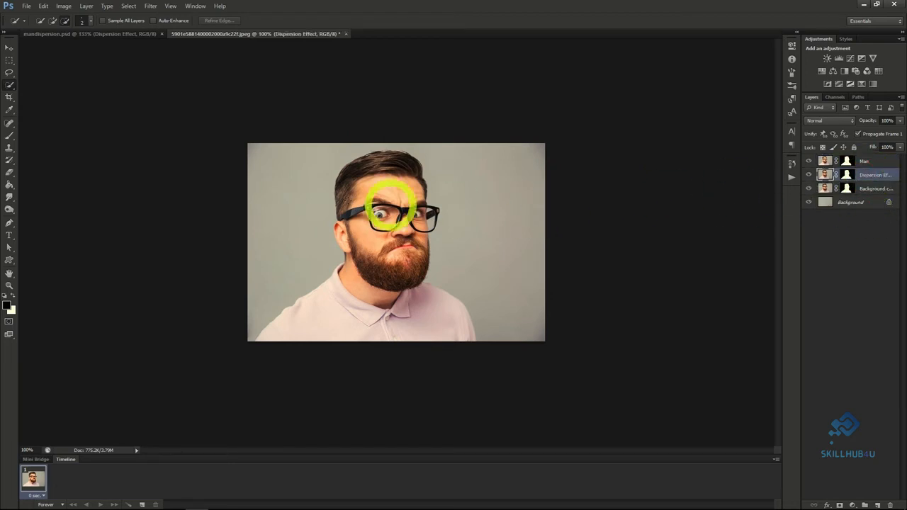
left_click(150, 5)
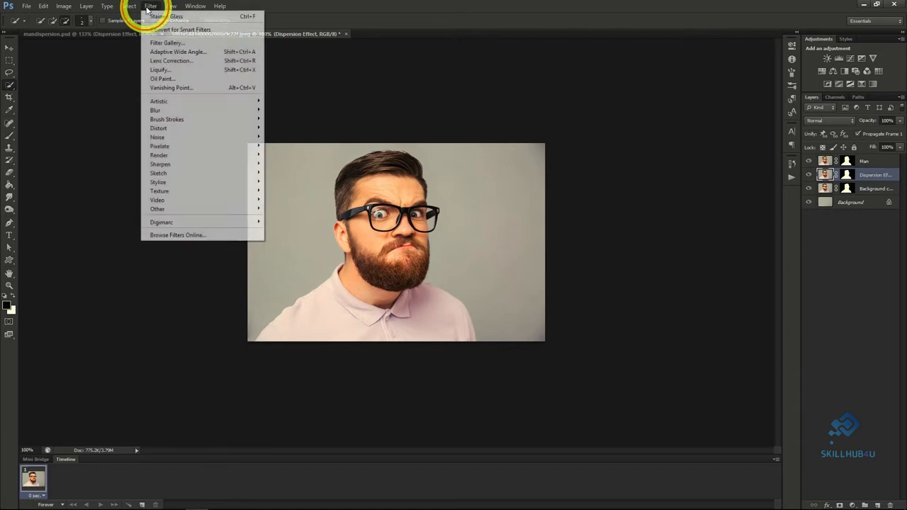
left_click(174, 72)
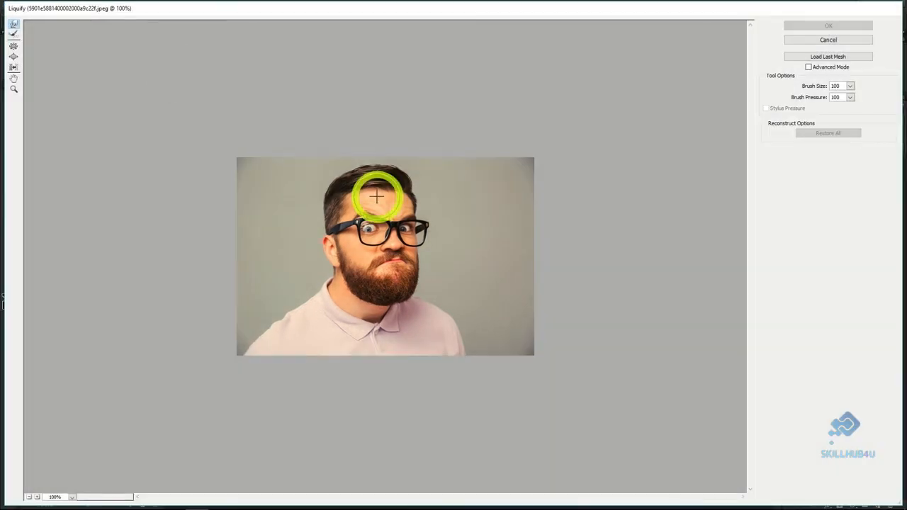
mouse_move(385, 203)
left_mouse_down()
mouse_move(397, 176)
mouse_move(454, 141)
left_mouse_up()
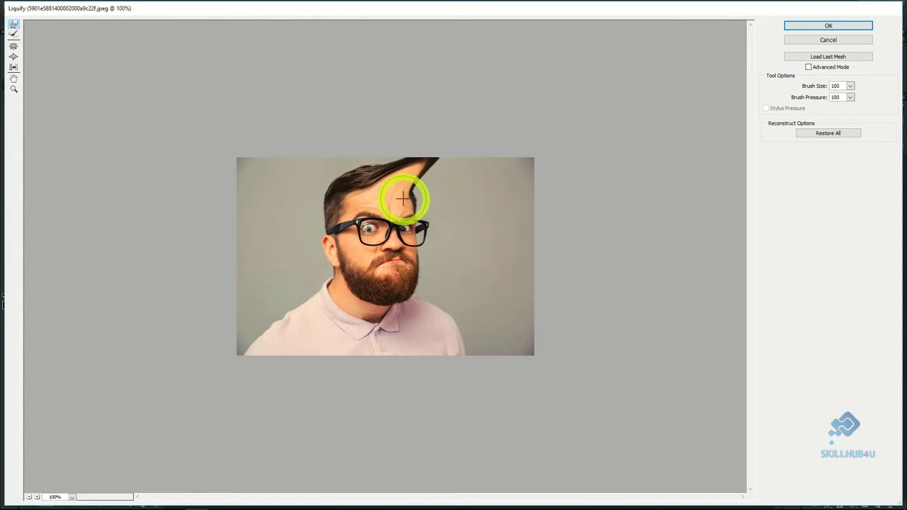
left_click_drag(403, 199, 492, 148)
left_click_drag(401, 196, 531, 148)
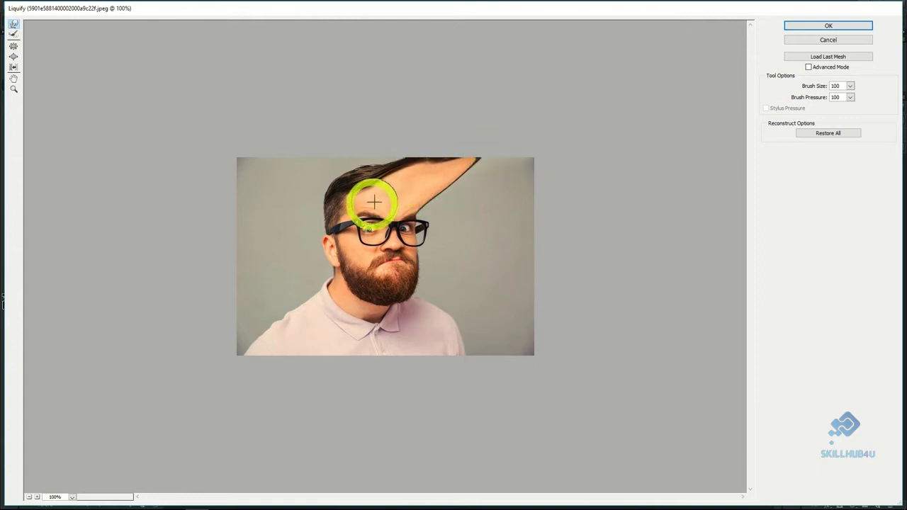
left_click_drag(401, 209, 543, 172)
left_click_drag(401, 208, 555, 180)
left_click_drag(403, 205, 518, 152)
mouse_move(461, 189)
left_mouse_down()
mouse_move(551, 165)
mouse_move(578, 186)
left_mouse_up()
mouse_move(431, 208)
left_mouse_down()
mouse_move(587, 212)
mouse_move(560, 211)
left_mouse_up()
left_click_drag(418, 222, 548, 234)
left_click_drag(441, 225, 576, 243)
left_click_drag(440, 230, 560, 238)
left_click_drag(418, 273, 577, 327)
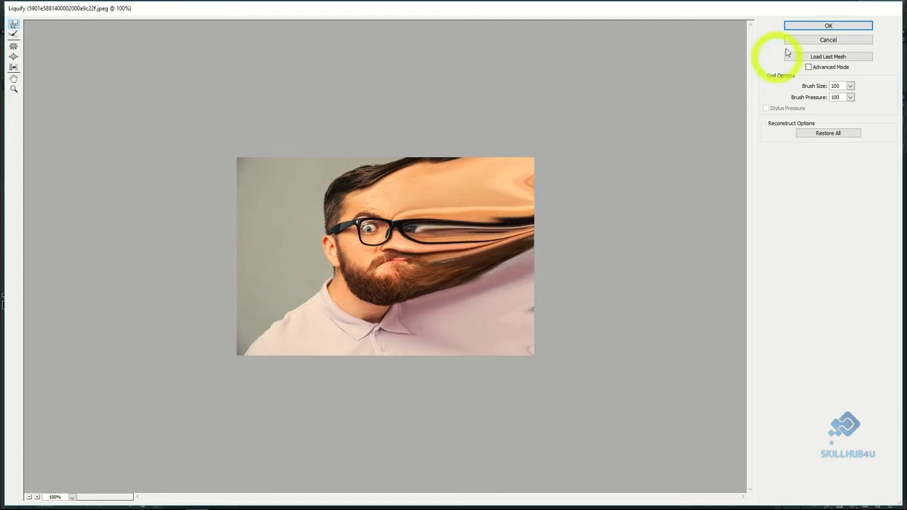
left_click(820, 25)
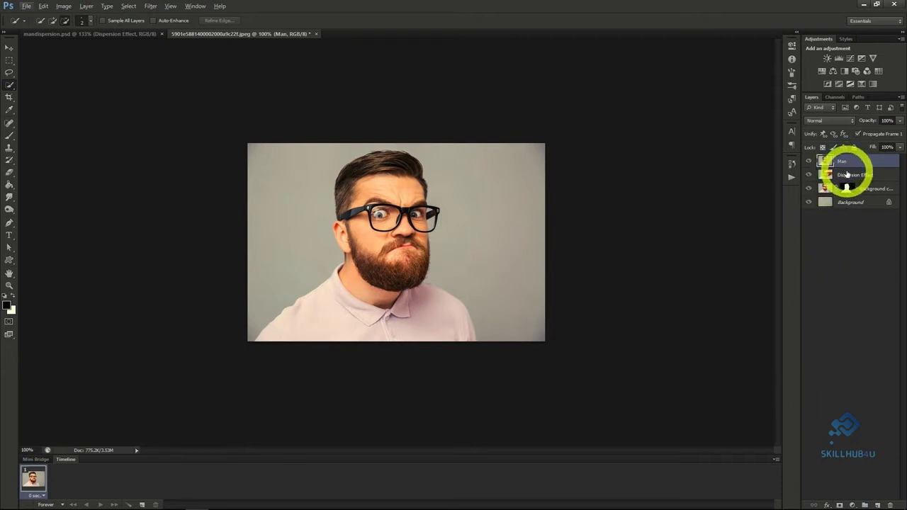
Add a black layer mask to the Dispersion Effect layer and hide the Background copy layer.
left_click(847, 174)
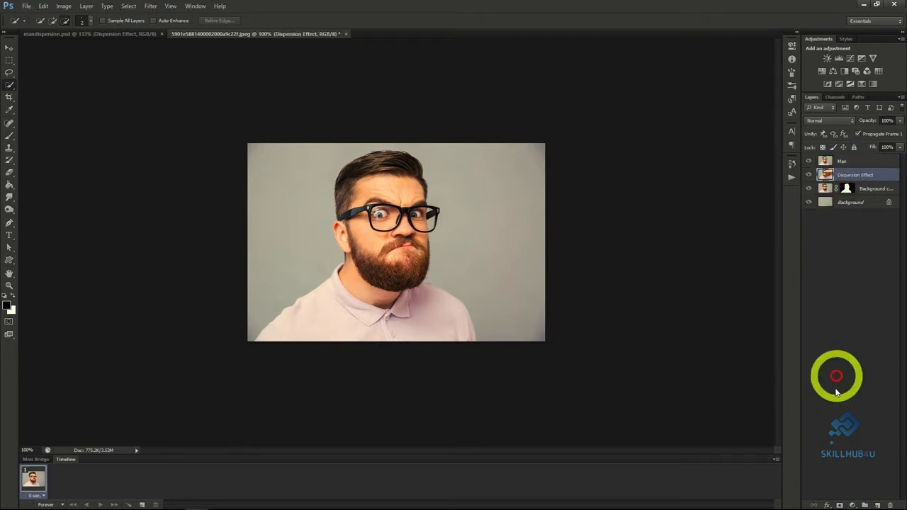
left_click(840, 504)
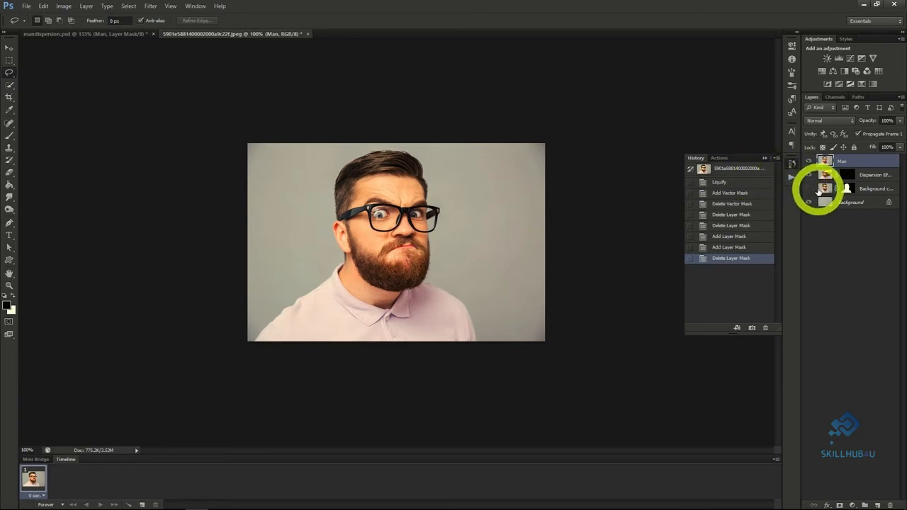
left_click(811, 189)
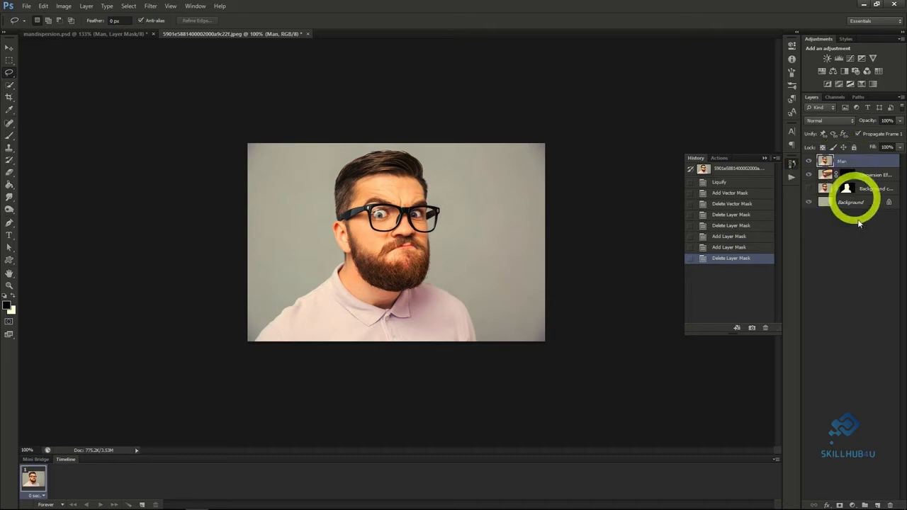
Add a white layer mask to the Man layer and make that mask active for painting.
left_click(839, 505)
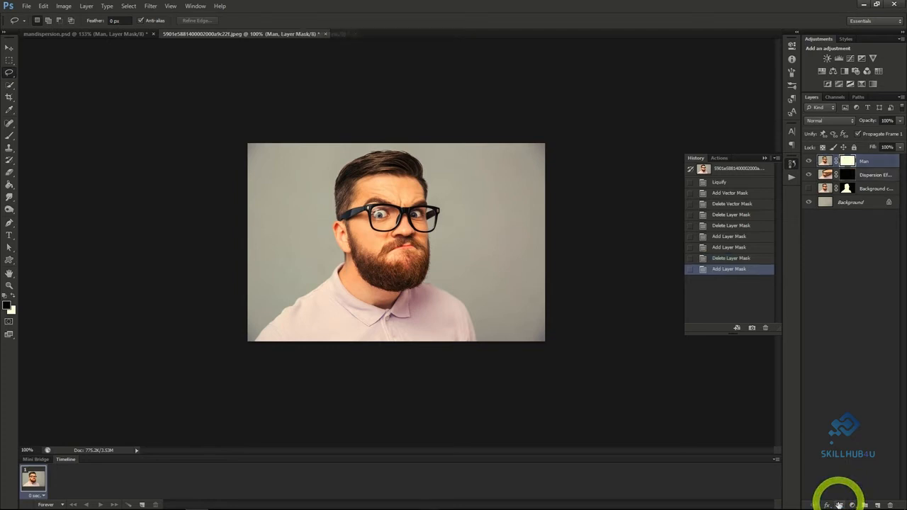
left_click(845, 174)
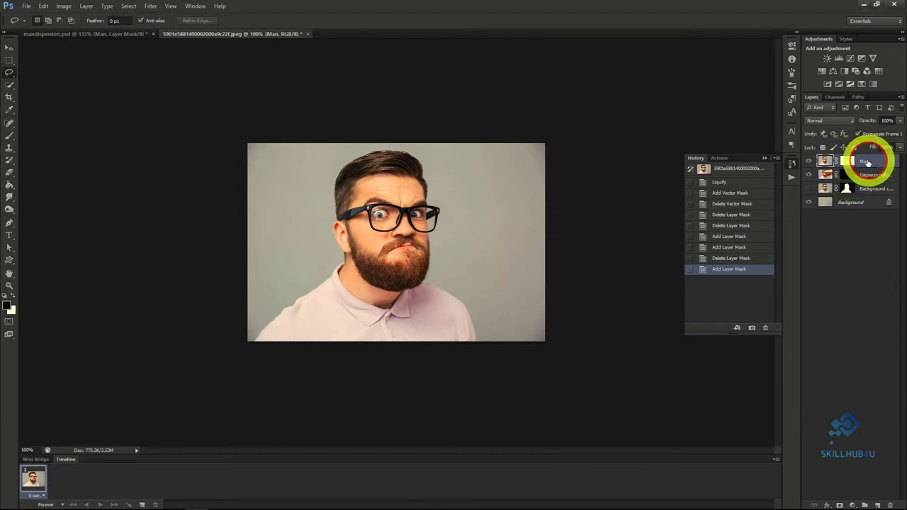
left_click(847, 162)
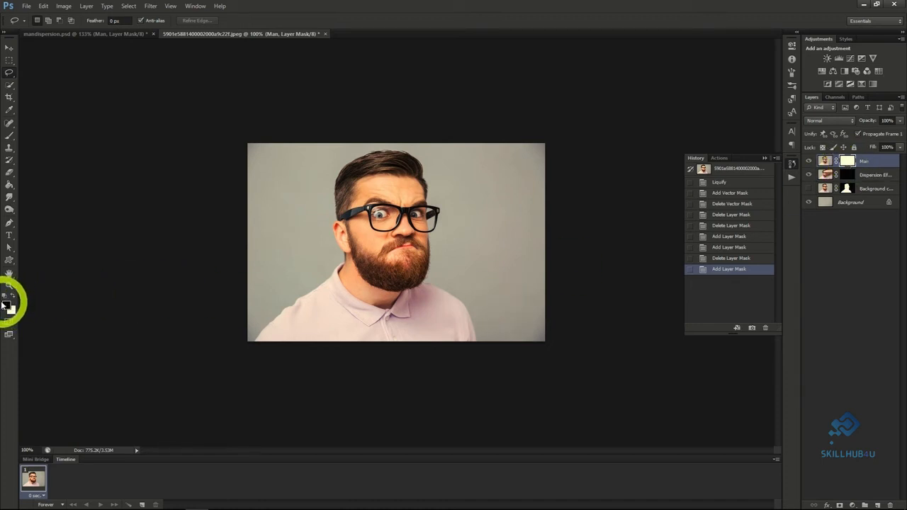
Paint black on the Man layer's mask with a 400 px particle brush, breaking up the right side of the face, hair and shoulder.
left_click(8, 137)
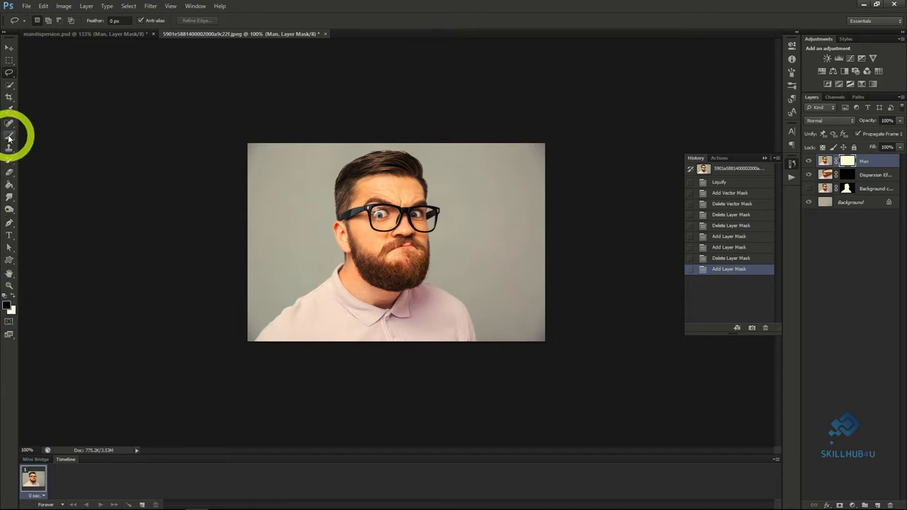
right_click(51, 126)
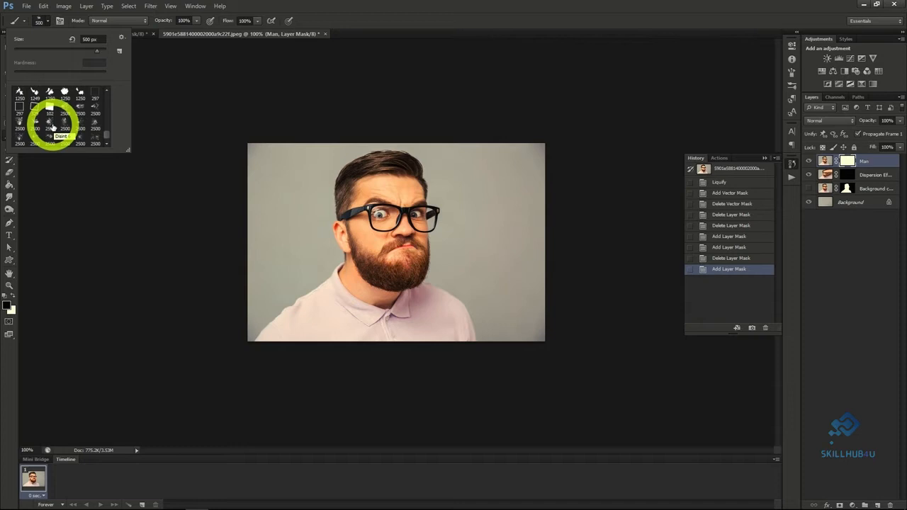
left_click(48, 20)
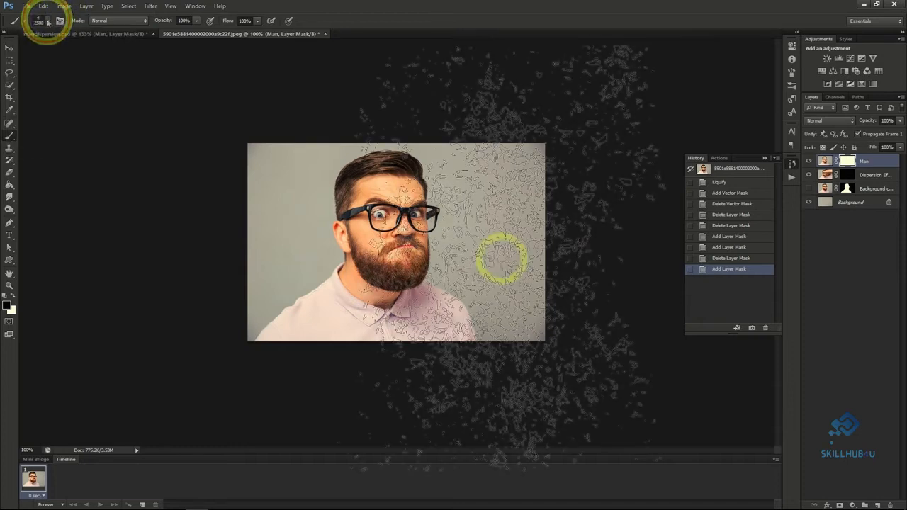
key("bracketleft")
key("bracketleft")
key("bracketleft")
key("bracketleft")
key("bracketleft")
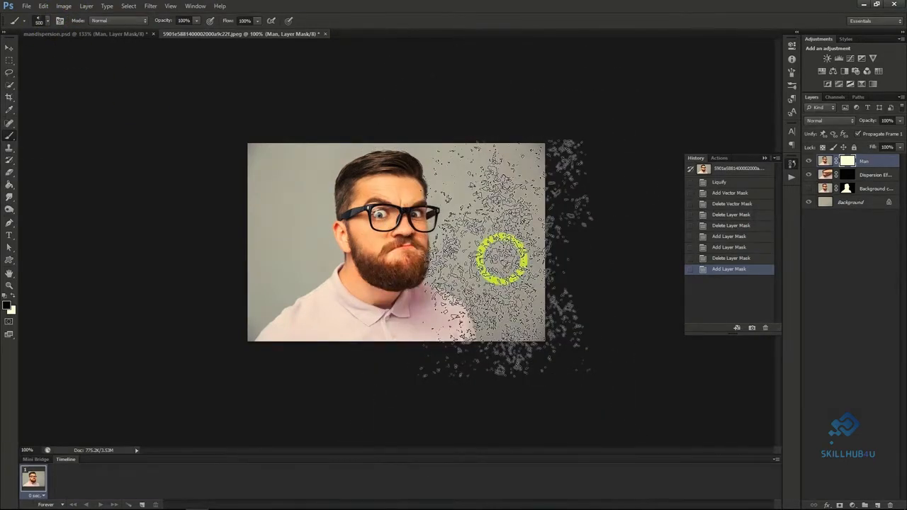
mouse_move(502, 260)
left_mouse_down()
mouse_move(461, 247)
mouse_move(455, 229)
mouse_move(462, 218)
left_mouse_up()
mouse_move(462, 219)
left_mouse_down()
mouse_move(461, 163)
mouse_move(440, 148)
mouse_move(456, 150)
mouse_move(495, 251)
mouse_move(494, 281)
left_mouse_up()
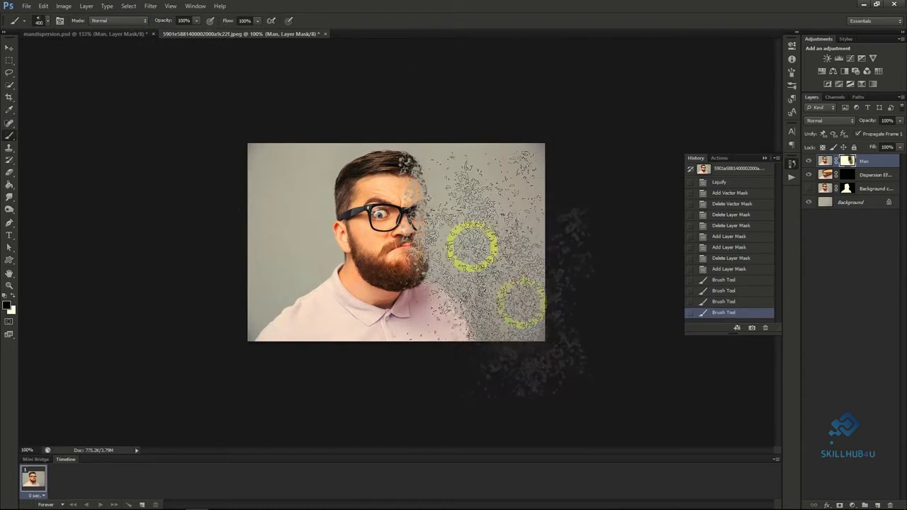
Paint white particles for the Dispersion Effect layer with another disintegration brush, spreading from the right side of the man's face.
left_click(863, 178)
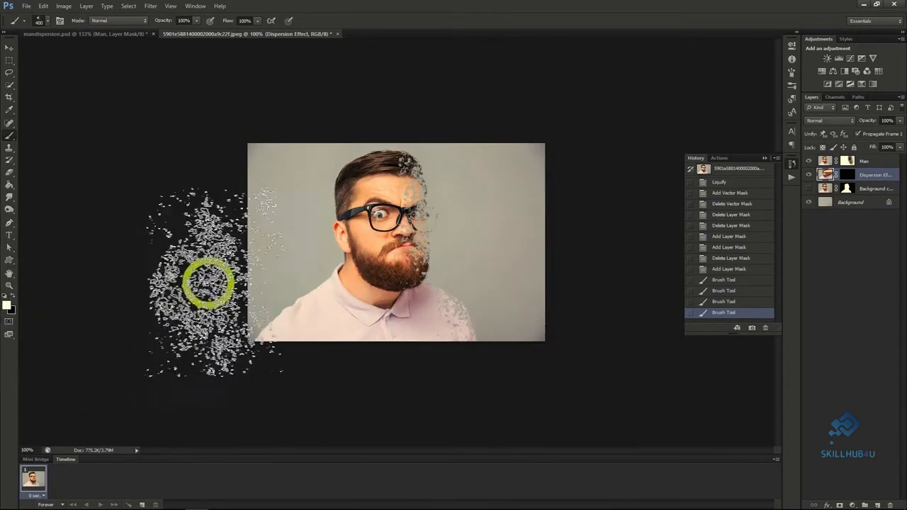
left_click(47, 21)
left_click(66, 119)
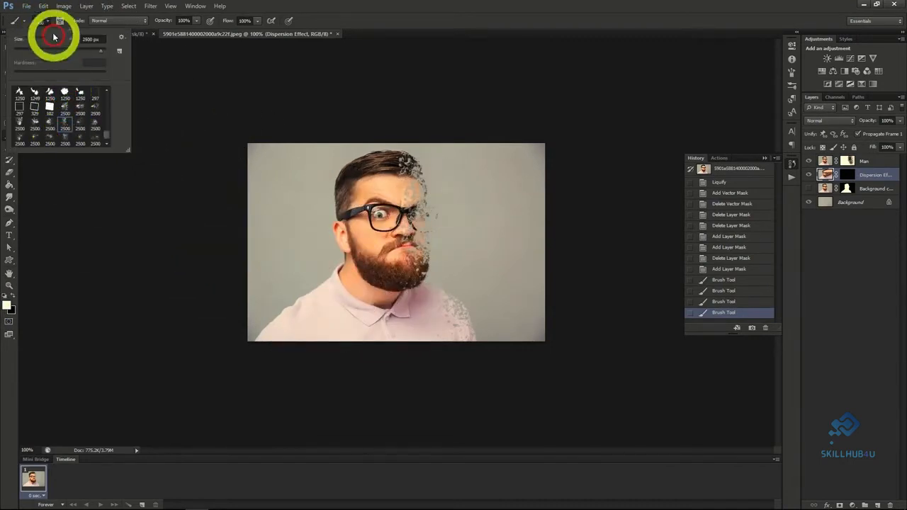
left_click(44, 23)
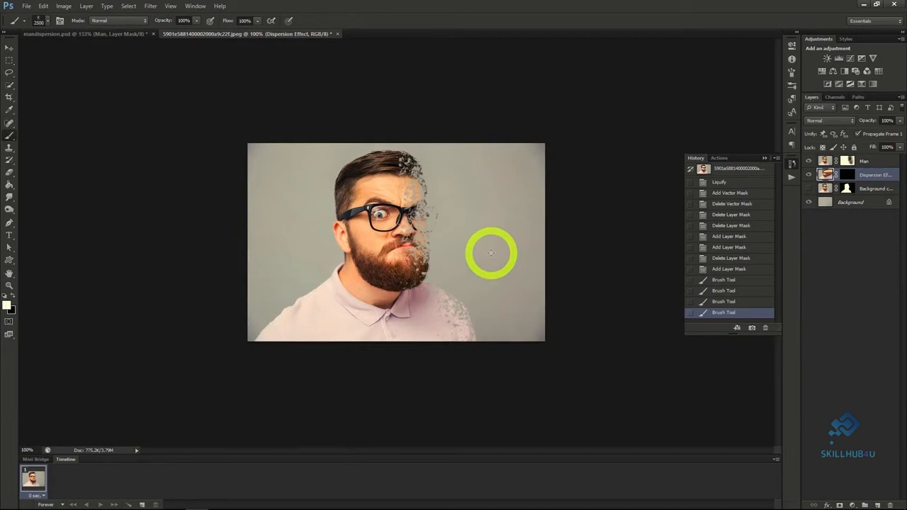
left_click(472, 237)
left_click(456, 242)
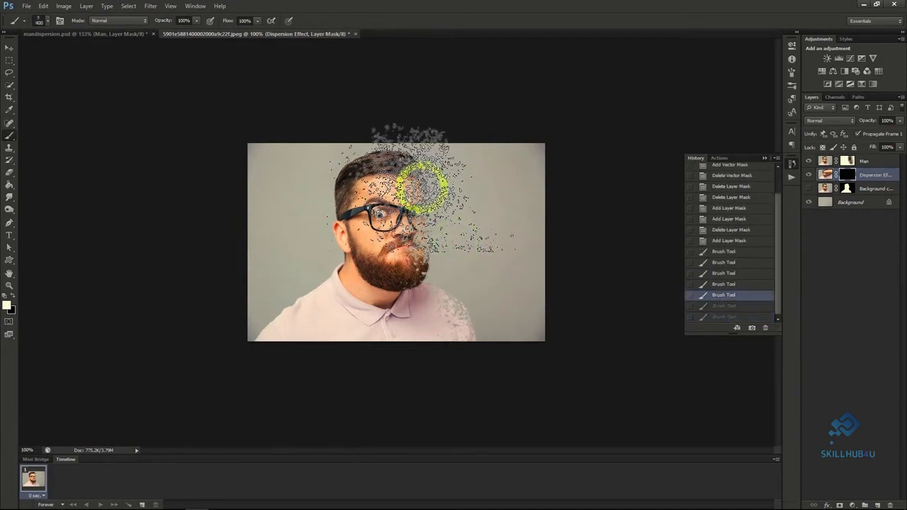
left_click_drag(422, 186, 435, 209)
mouse_move(440, 241)
left_mouse_down()
mouse_move(501, 295)
mouse_move(518, 234)
mouse_move(520, 307)
mouse_move(541, 289)
mouse_move(538, 258)
mouse_move(546, 256)
mouse_move(522, 186)
left_mouse_up()
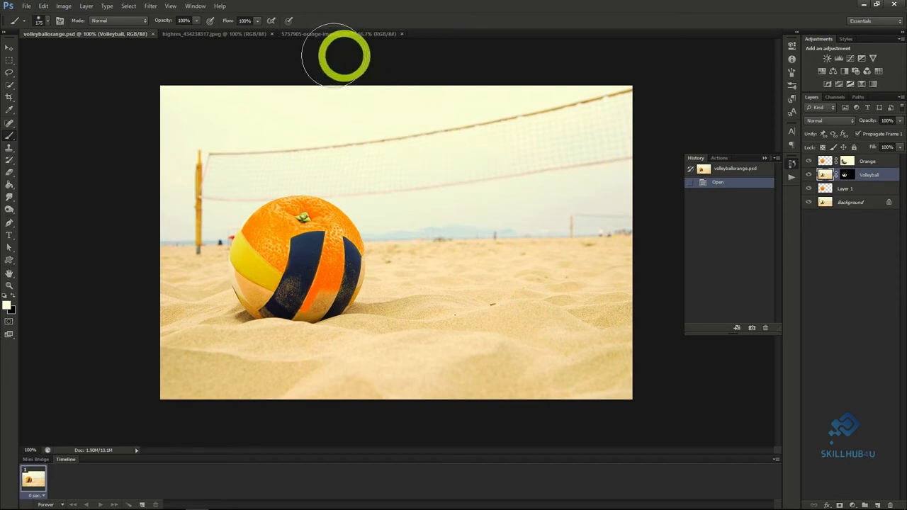
Select the whole orange in 5757905-orange-images.jpg with Quick Selection and paste a copy into the volleyball photo highres_434238317.jpeg.
left_click(241, 34)
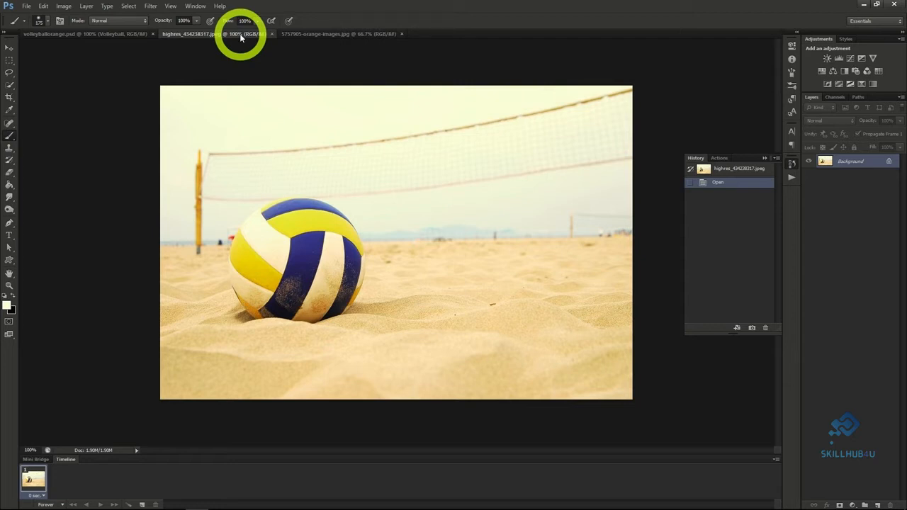
left_click(305, 34)
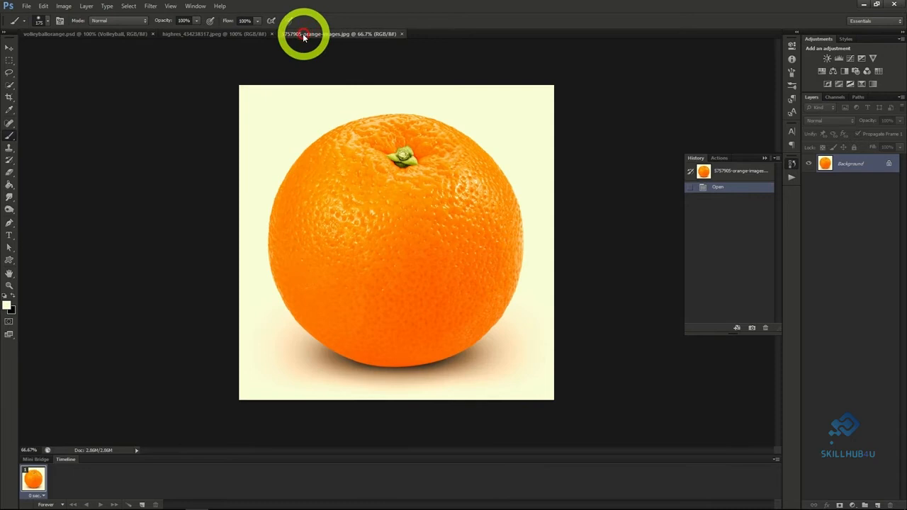
left_click(9, 84)
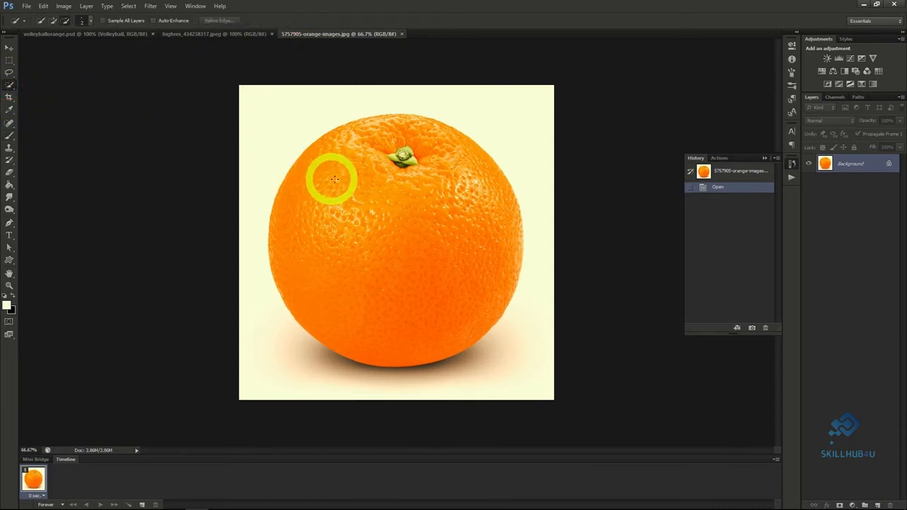
mouse_move(353, 198)
left_mouse_down()
mouse_move(376, 266)
mouse_move(416, 319)
mouse_move(453, 337)
mouse_move(483, 325)
left_mouse_up()
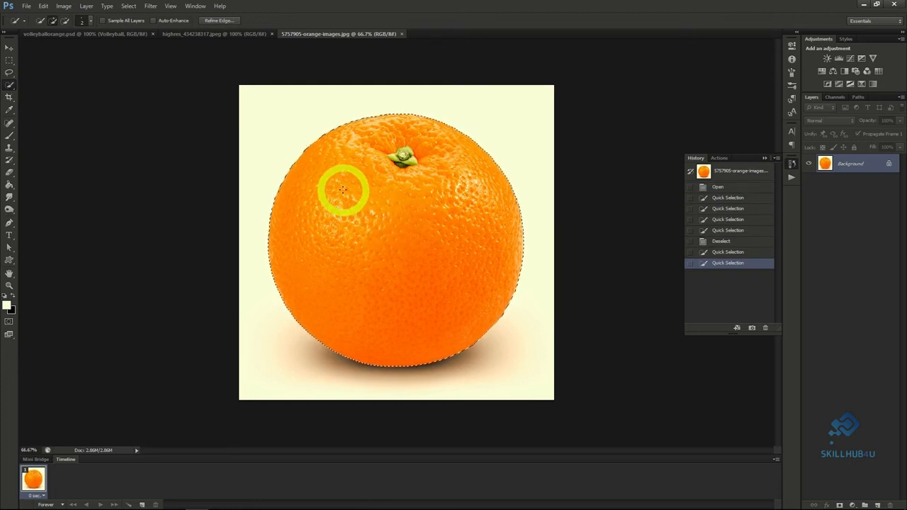
left_click(202, 34)
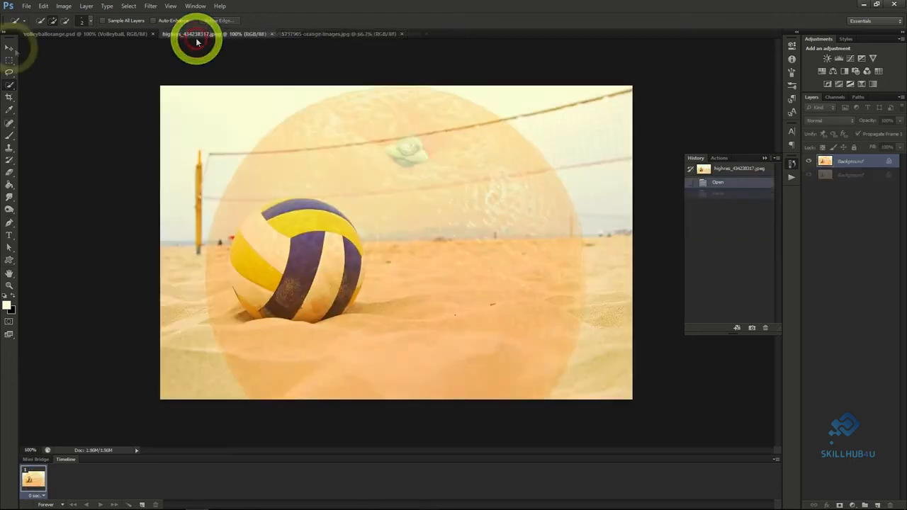
key("ctrl+v")
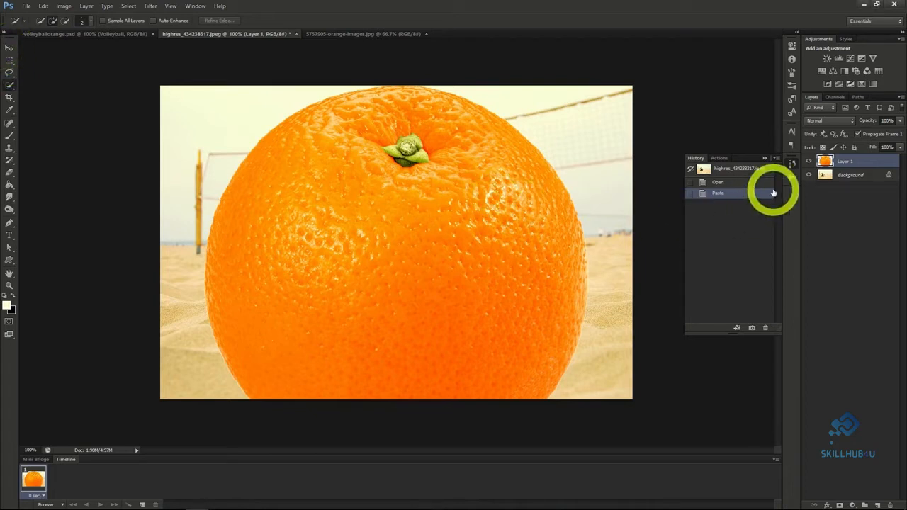
Duplicate the volleyball photo's Background layer as "Background copy".
left_click(840, 176)
right_click(841, 176)
left_click(840, 198)
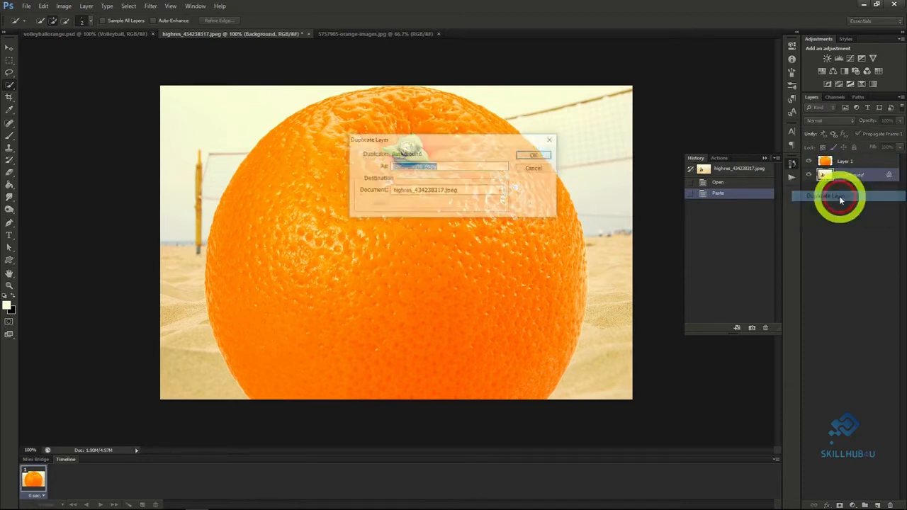
left_click(535, 155)
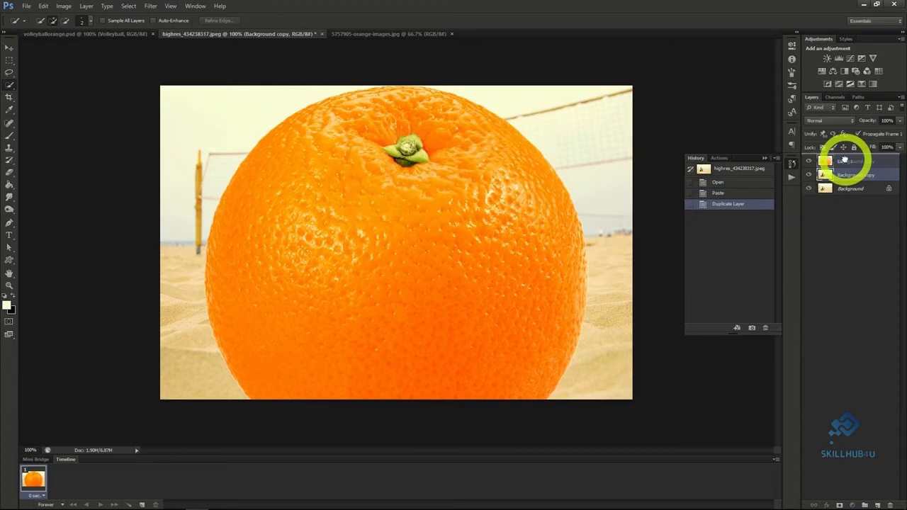
Move the Background copy layer above the orange on Layer 1 and set its opacity to 50%.
left_click_drag(844, 160, 846, 163)
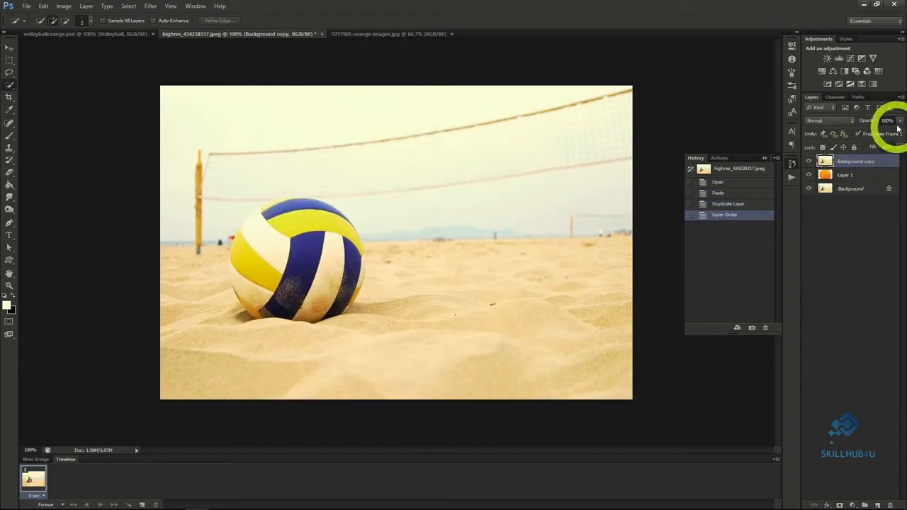
left_click(877, 134)
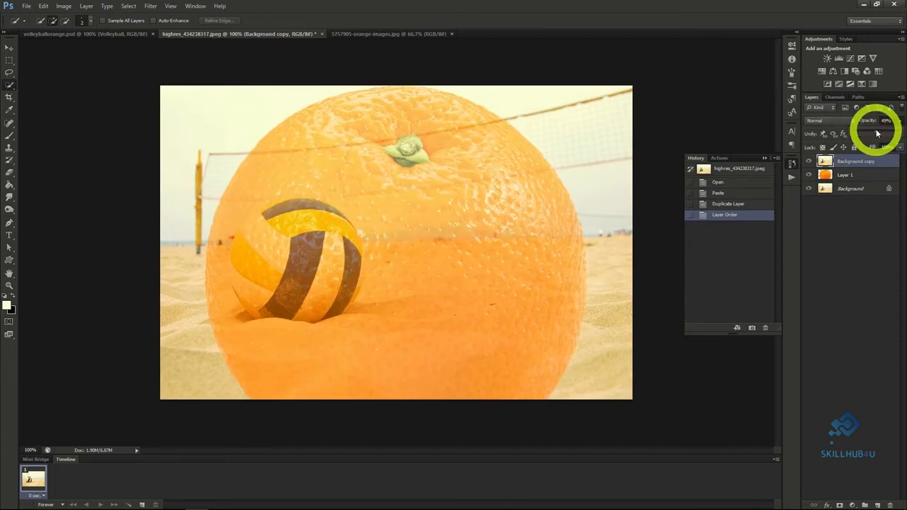
left_click_drag(877, 133, 877, 134)
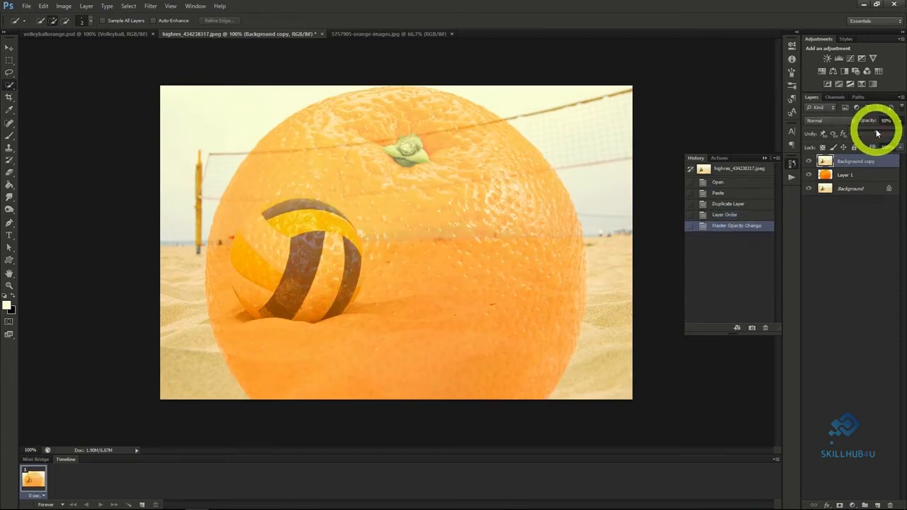
Scale the orange on Layer 1 down proportionally to about 46% and move it over the volleyball.
left_click(854, 176)
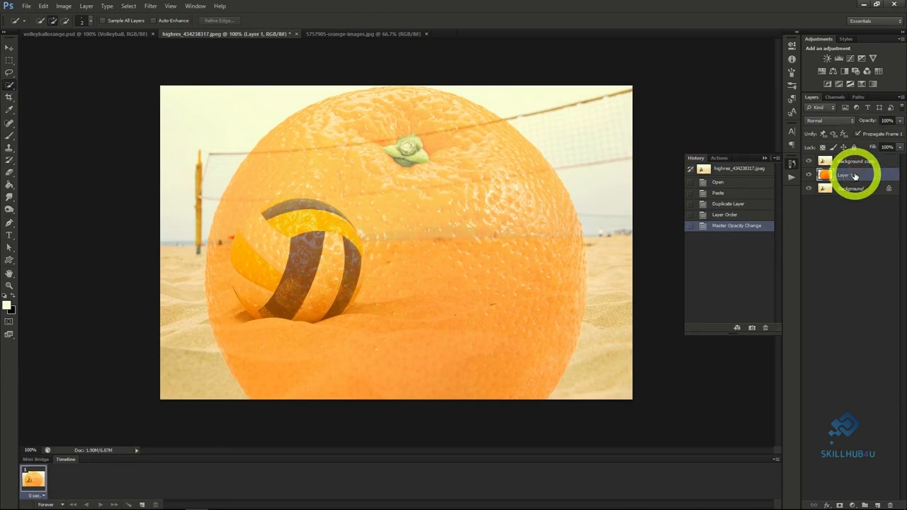
left_click(7, 48)
left_click(203, 85)
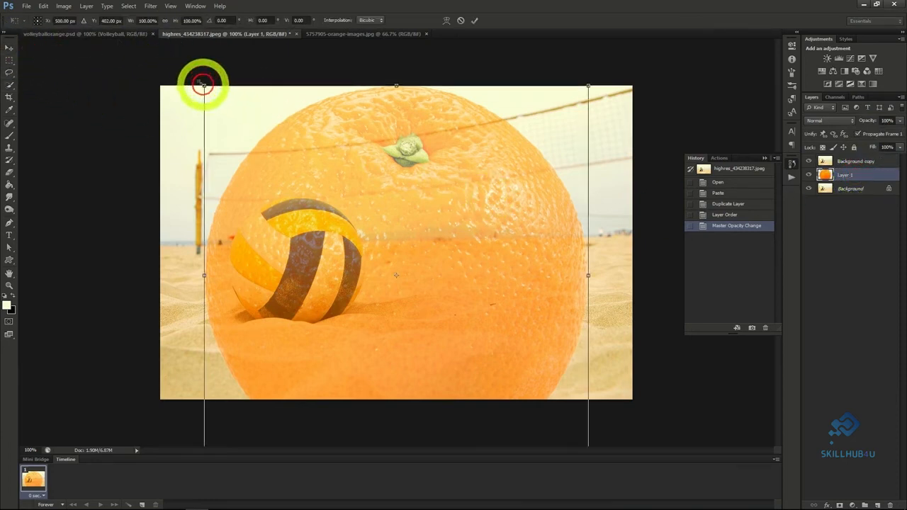
left_click(164, 22)
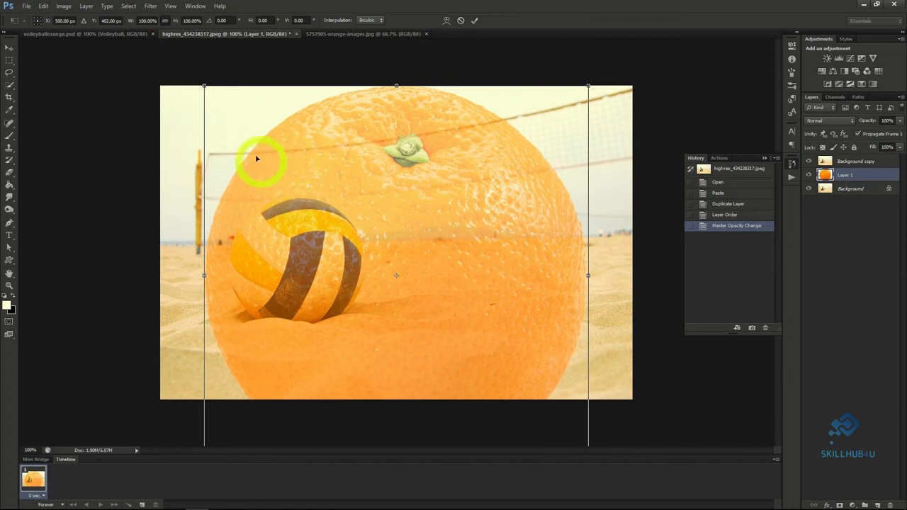
left_click_drag(204, 85, 413, 292)
left_click_drag(481, 338, 291, 244)
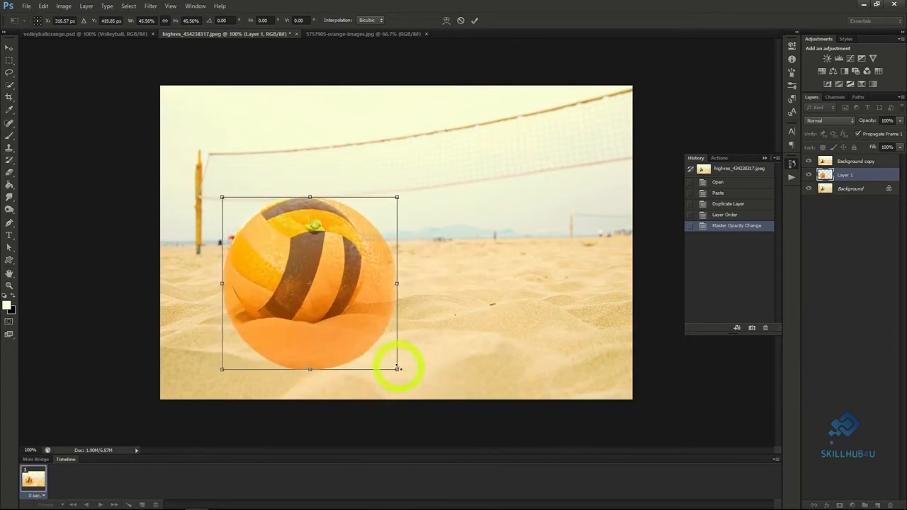
Shrink the orange further to match the volleyball's size, align it with the ball and apply the transform.
left_click_drag(398, 369, 362, 331)
left_click_drag(304, 300, 309, 300)
left_click(9, 47)
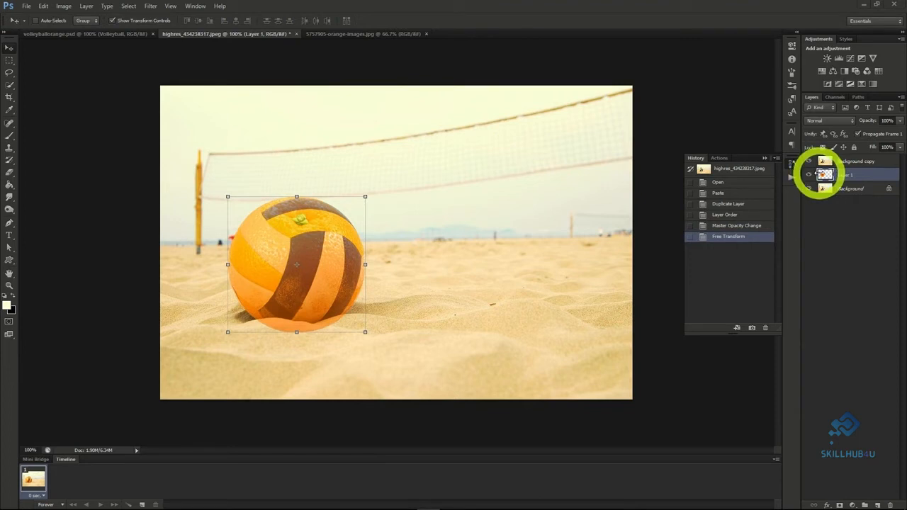
Load the orange's outline from Layer 1 as a selection and use it as a layer mask on Background copy.
left_click(824, 175, "ctrl")
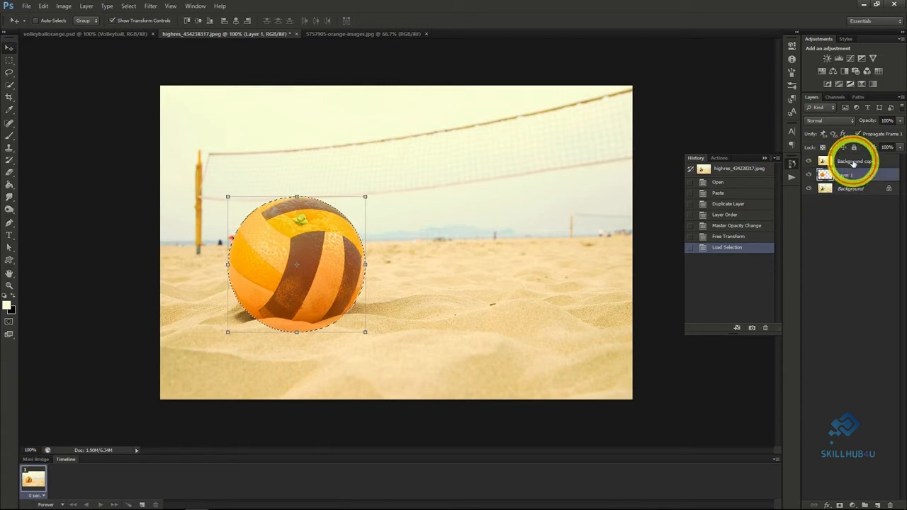
left_click(854, 161)
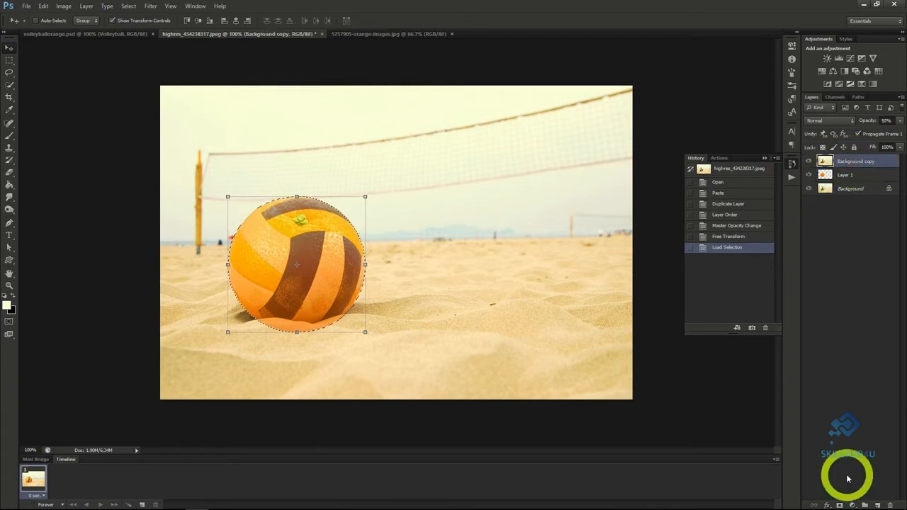
left_click(839, 505)
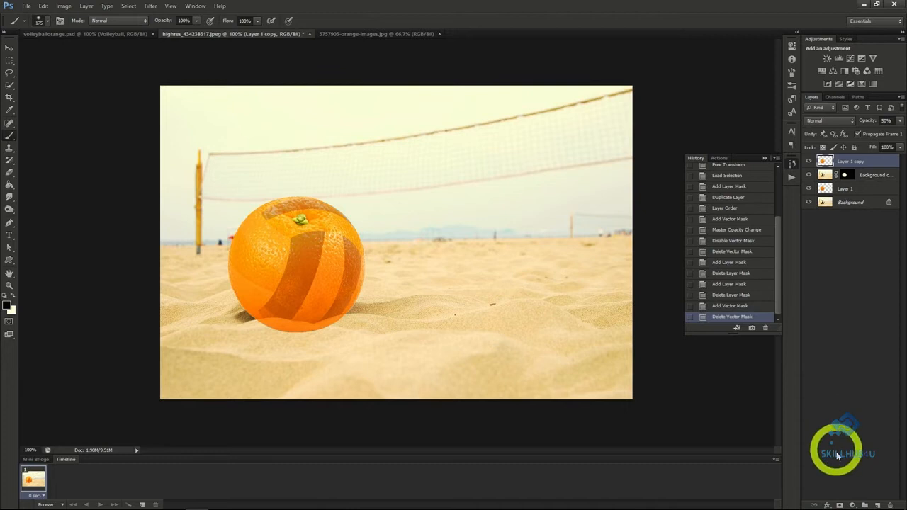
Add a layer mask to Layer 1 copy and brush on it to reveal orange peel in the volleyball's selected panels.
left_click(840, 504, "alt")
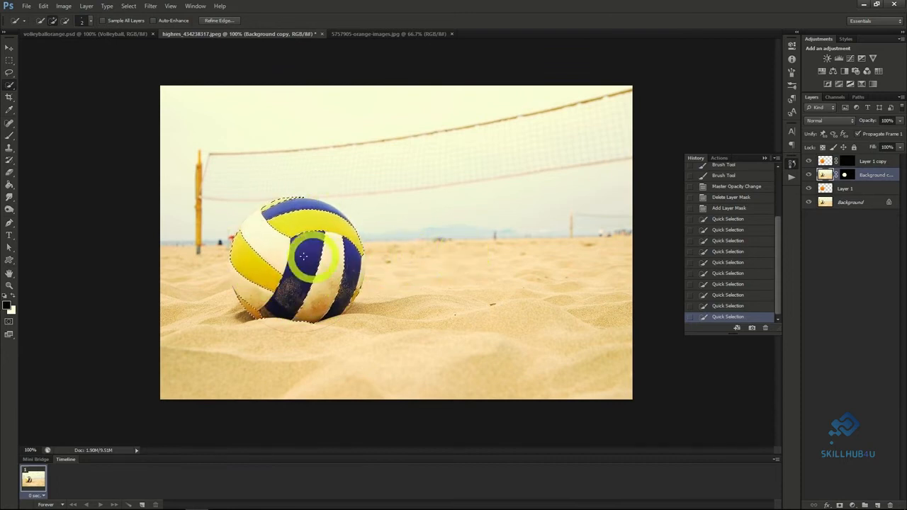
left_click(9, 135)
mouse_move(272, 285)
left_mouse_down()
mouse_move(239, 267)
mouse_move(238, 238)
mouse_move(275, 283)
mouse_move(241, 282)
mouse_move(254, 266)
mouse_move(278, 286)
mouse_move(263, 280)
left_mouse_up()
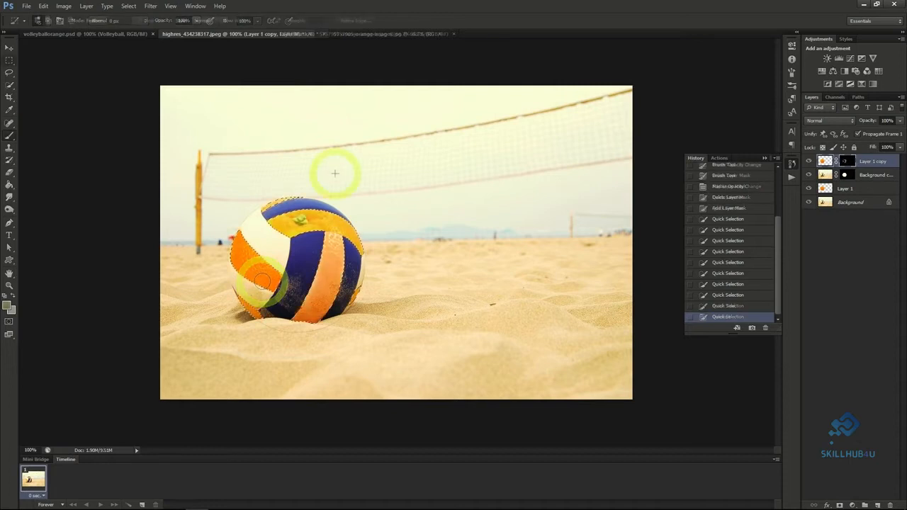
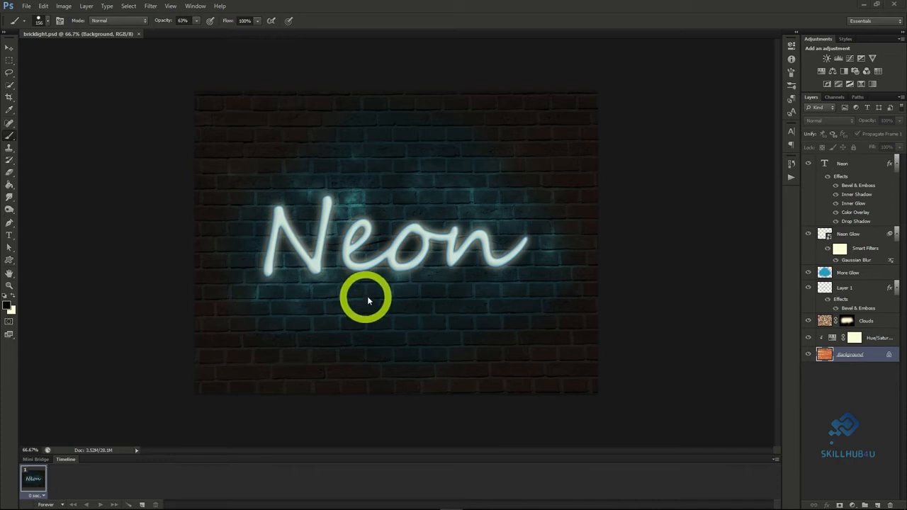
Duplicate the brick wall Background layer from bricklight.psd into a new document.
right_click(845, 355)
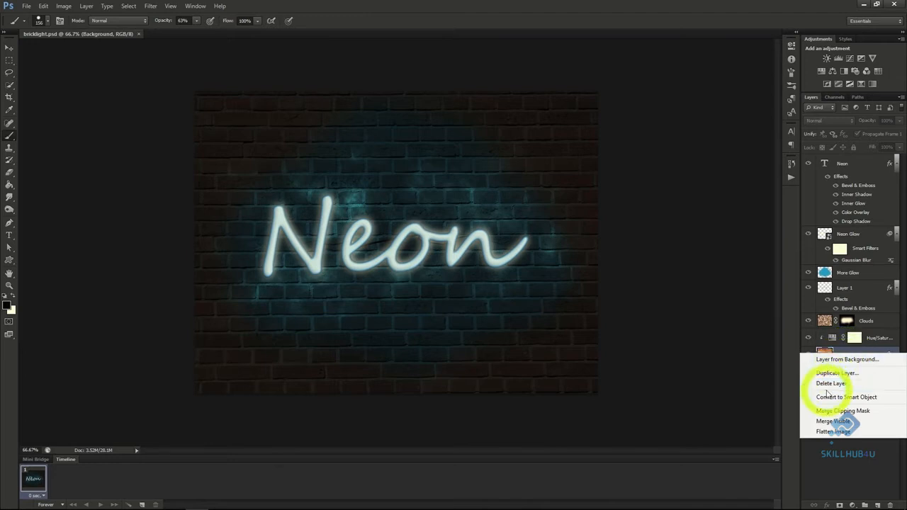
left_click(833, 374)
left_click(448, 190)
left_click(432, 208)
left_click(545, 155)
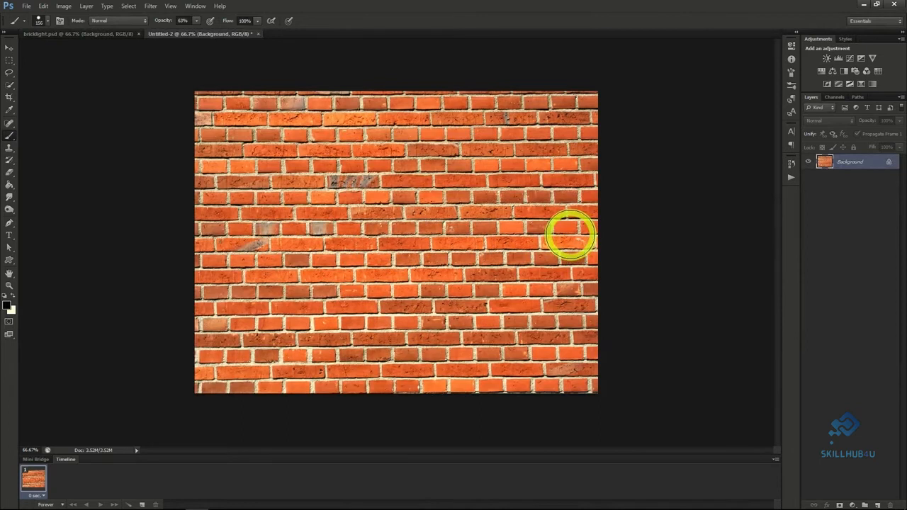
Add the text "Neon" in black Segoe Script and scale it to about 282 pt in the middle of the wall.
left_click(791, 132)
key("t")
left_click(308, 248)
type("Neon")
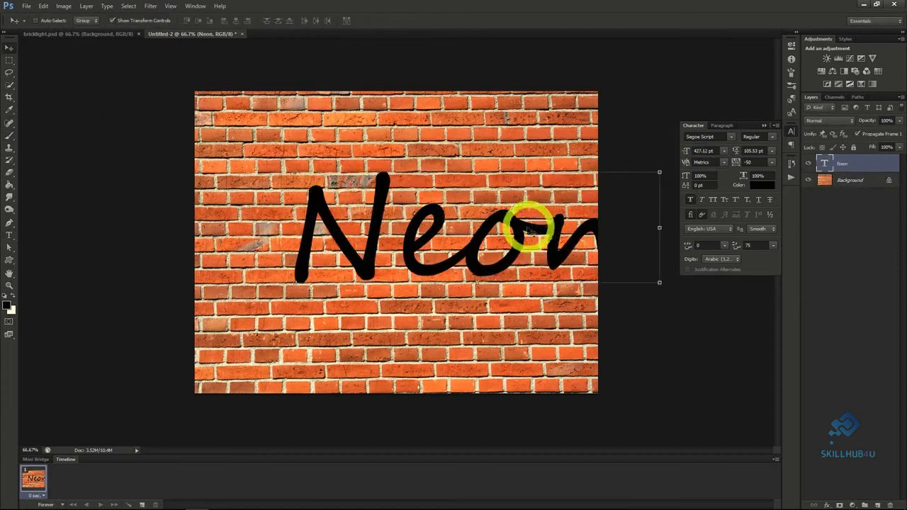
left_click_drag(530, 222, 466, 239)
left_click(672, 150)
mouse_move(672, 151)
left_mouse_down()
mouse_move(482, 243)
mouse_move(688, 148)
left_mouse_up()
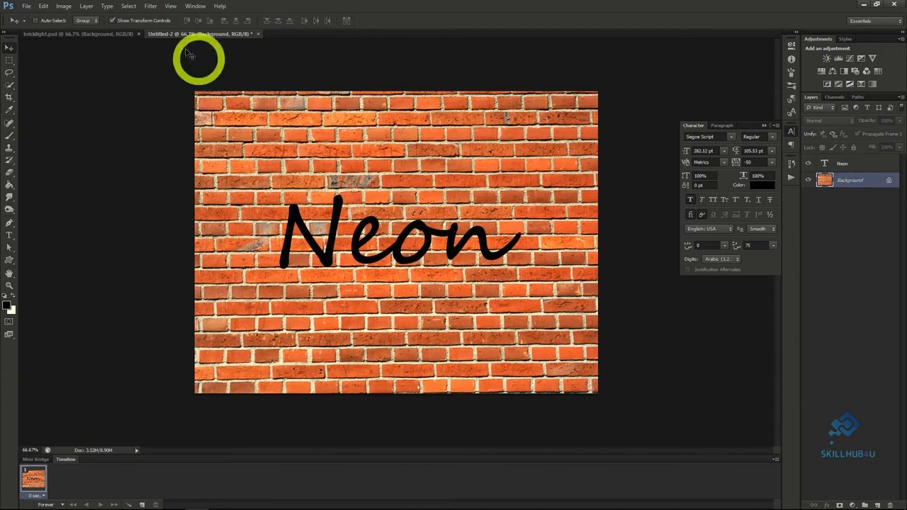
Darken the brick wall with a Hue/Saturation adjustment layer above Background, using saturation -70 and lightness -87.
left_click(87, 6)
mouse_move(116, 91)
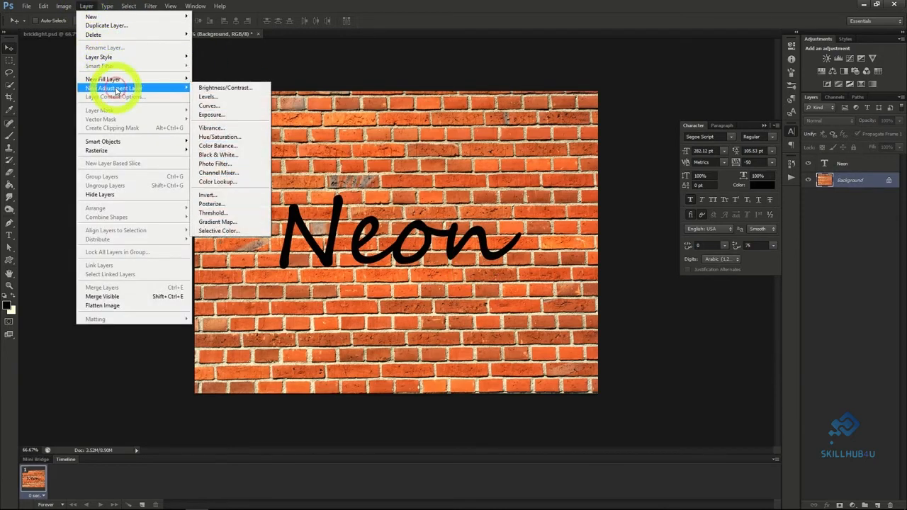
left_click(212, 137)
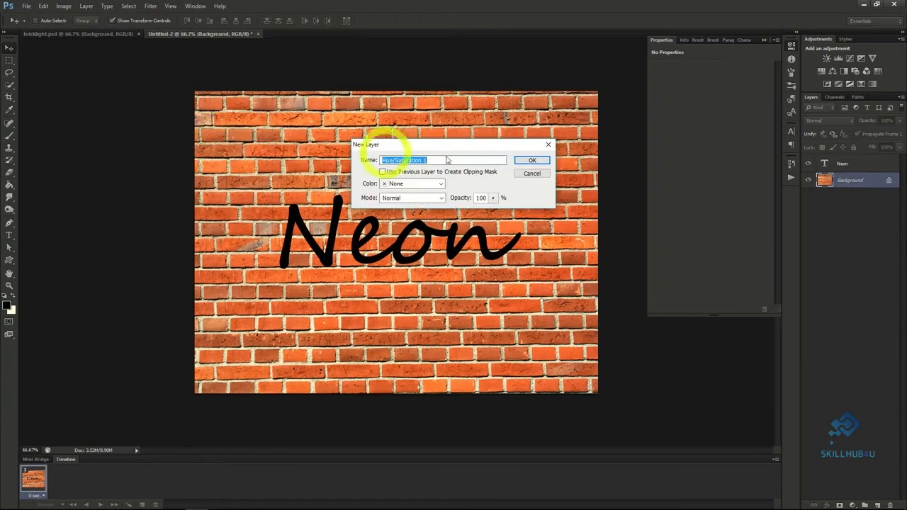
left_click(534, 161)
left_click_drag(710, 122, 660, 144)
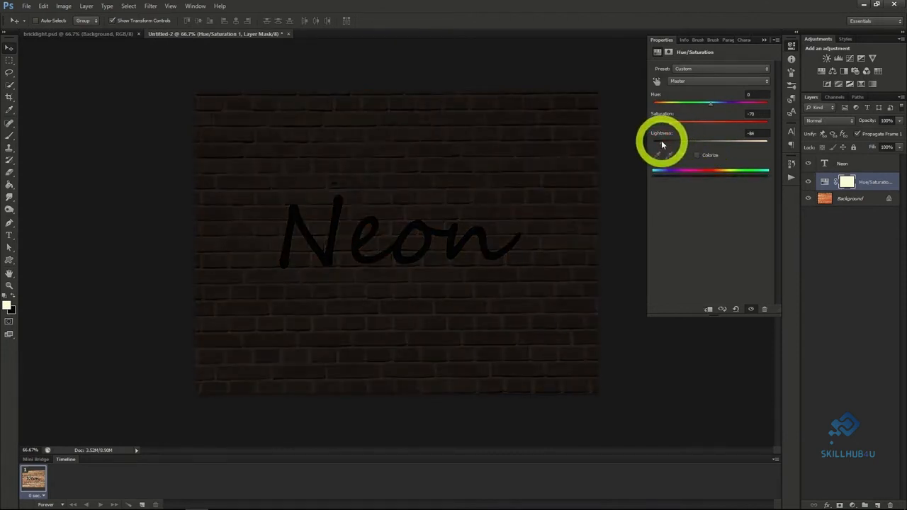
left_click_drag(660, 144, 662, 145)
left_click(825, 182)
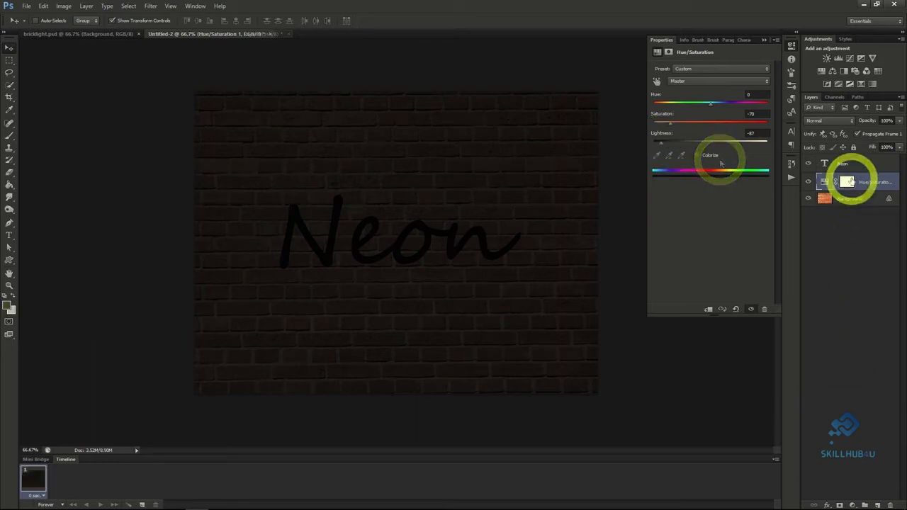
Create a new layer above the Hue/Saturation adjustment and fill it with rendered Clouds.
left_click(878, 506)
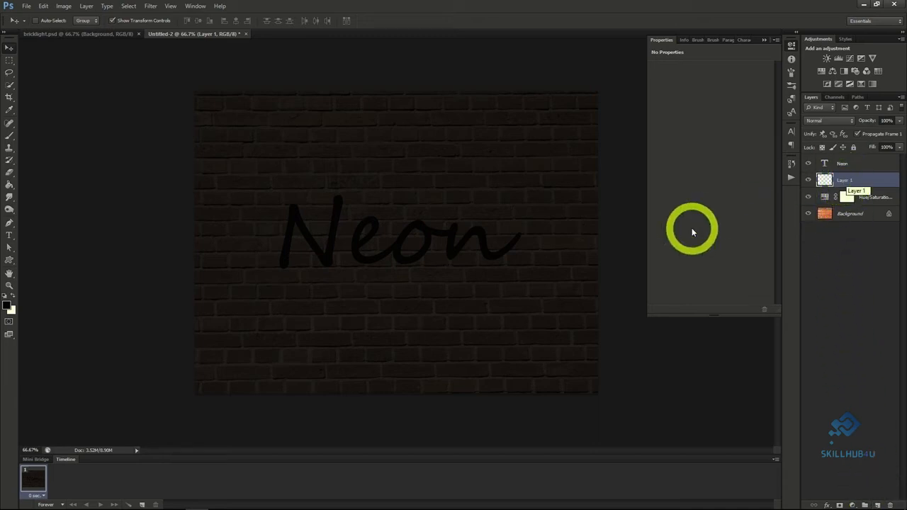
left_click(146, 9)
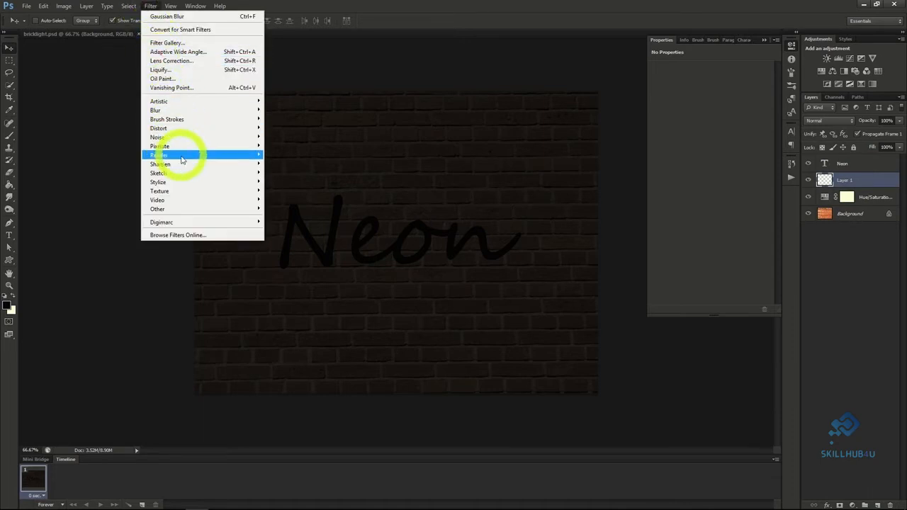
mouse_move(172, 155)
left_click(283, 157)
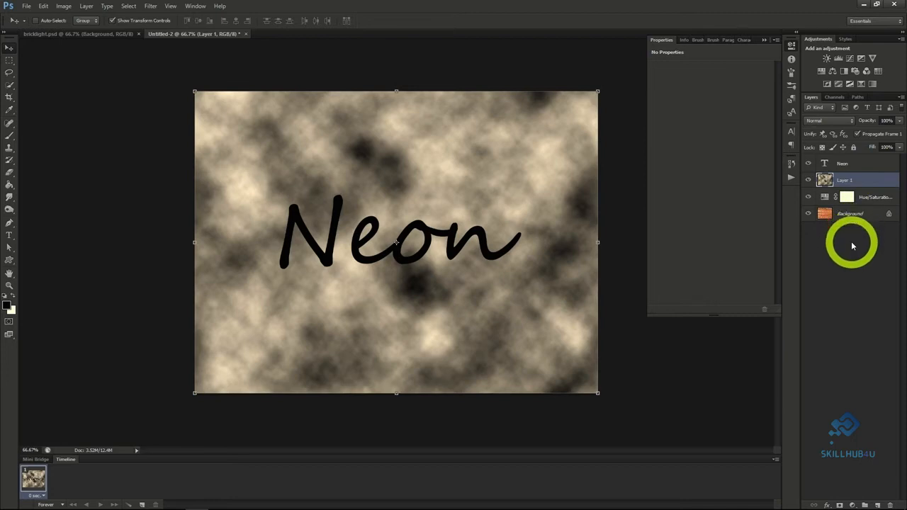
Hide the clouds on Layer 1 with a black layer mask and set the layer's blend mode to Divide.
left_click(839, 505, "alt")
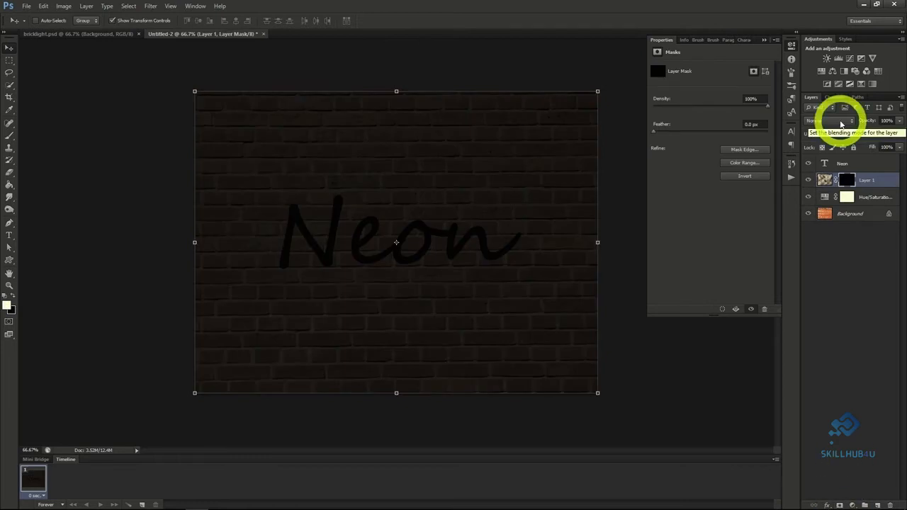
left_click(841, 124)
left_click(814, 340)
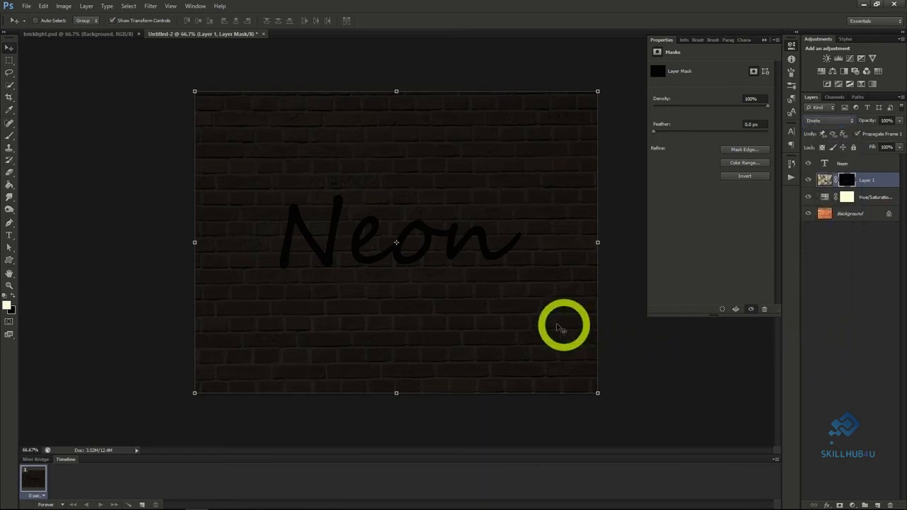
Paint white on Layer 1's mask around the lettering with a soft 156 px brush at 50% opacity.
left_click(9, 138)
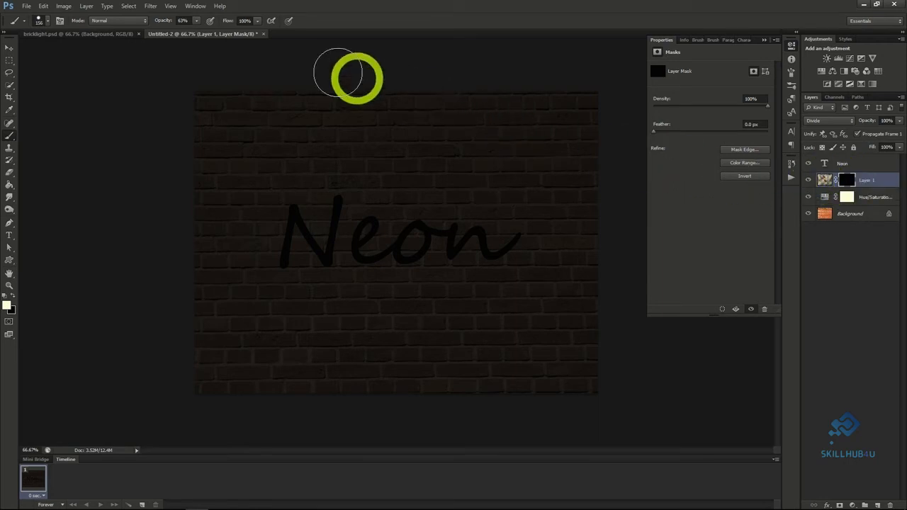
left_click(195, 23)
left_click_drag(195, 27, 189, 34)
left_click(42, 20)
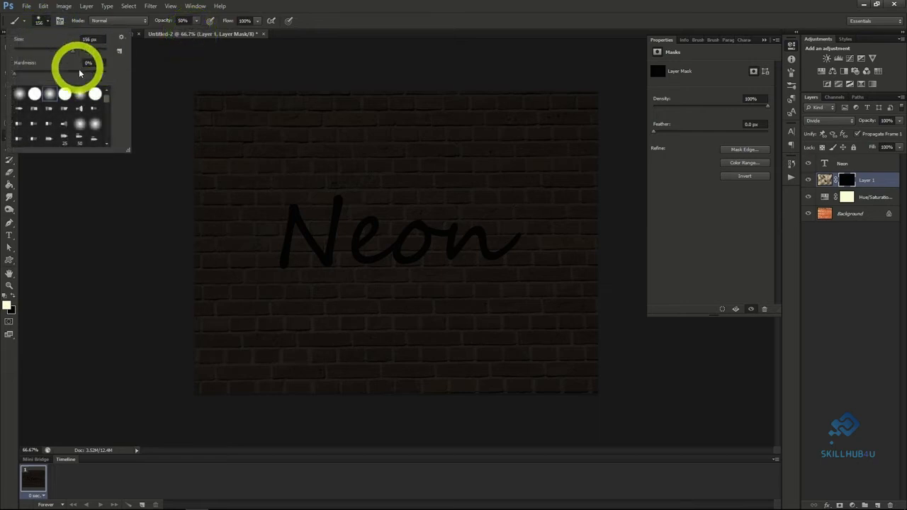
left_click(48, 25)
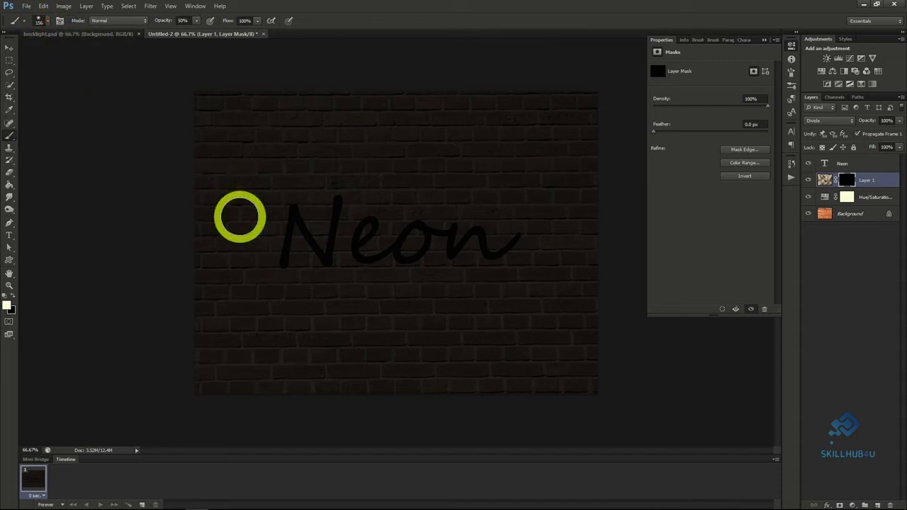
mouse_move(298, 203)
left_mouse_down()
mouse_move(261, 257)
mouse_move(318, 223)
mouse_move(356, 256)
mouse_move(429, 248)
mouse_move(360, 234)
mouse_move(449, 209)
mouse_move(478, 243)
mouse_move(504, 251)
mouse_move(548, 244)
mouse_move(481, 201)
mouse_move(453, 203)
mouse_move(492, 280)
mouse_move(445, 226)
mouse_move(361, 216)
mouse_move(349, 285)
left_mouse_up()
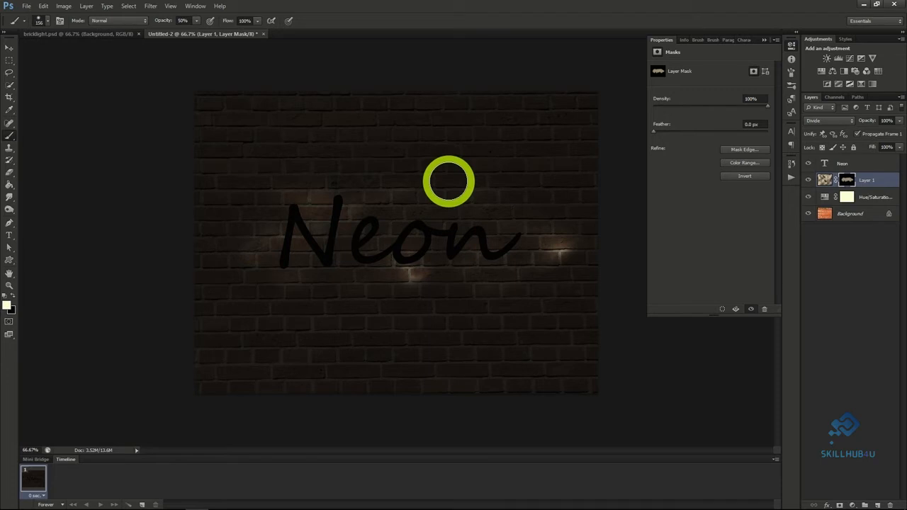
Recolor the Neon text bright blue and give it Bevel & Emboss with 185% depth, 3 px size and maximum soften.
left_click(847, 163)
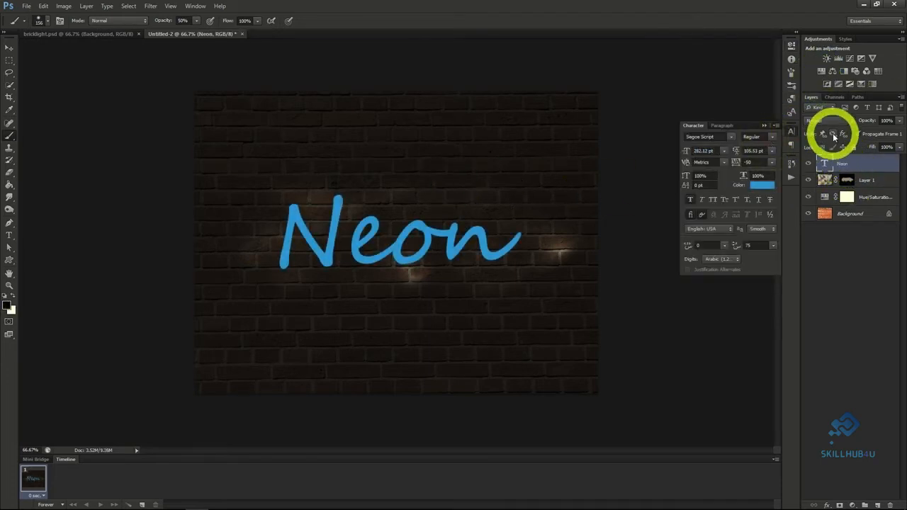
right_click(847, 164)
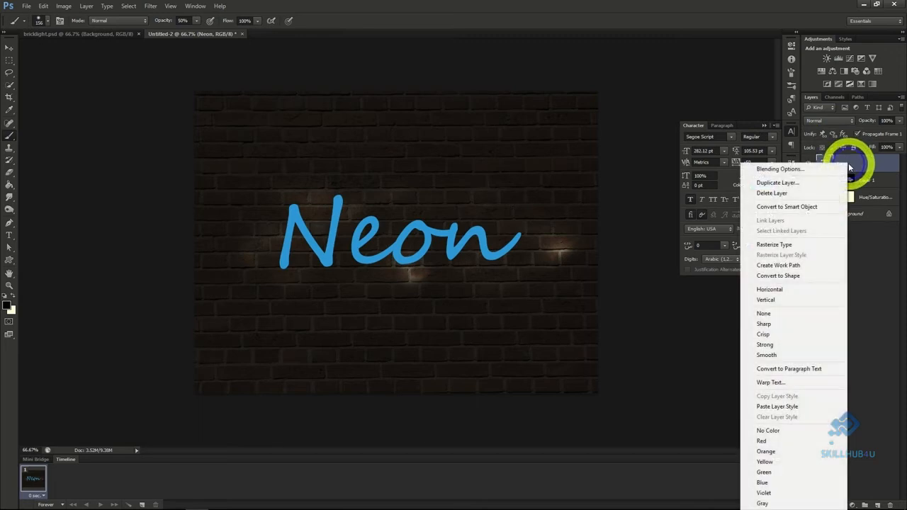
left_click(809, 170)
left_click(574, 140)
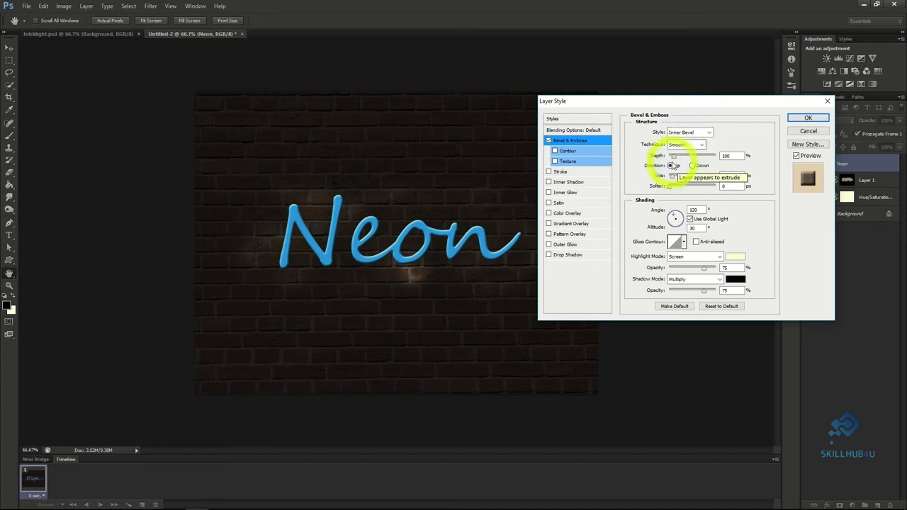
left_click(678, 157)
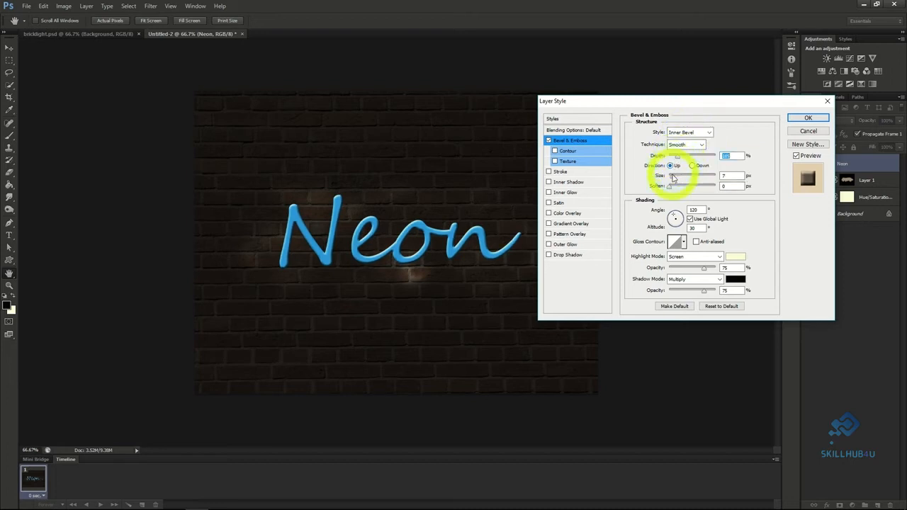
left_click(671, 175)
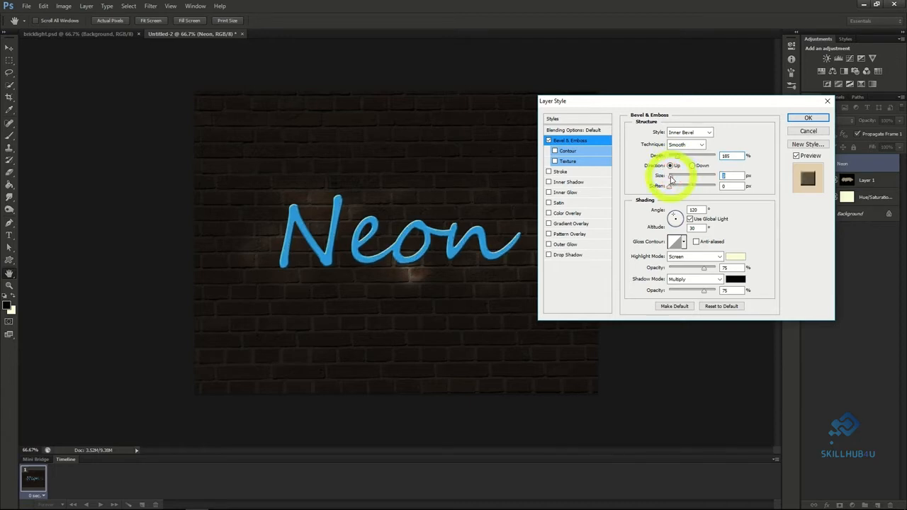
type("3")
key("Tab")
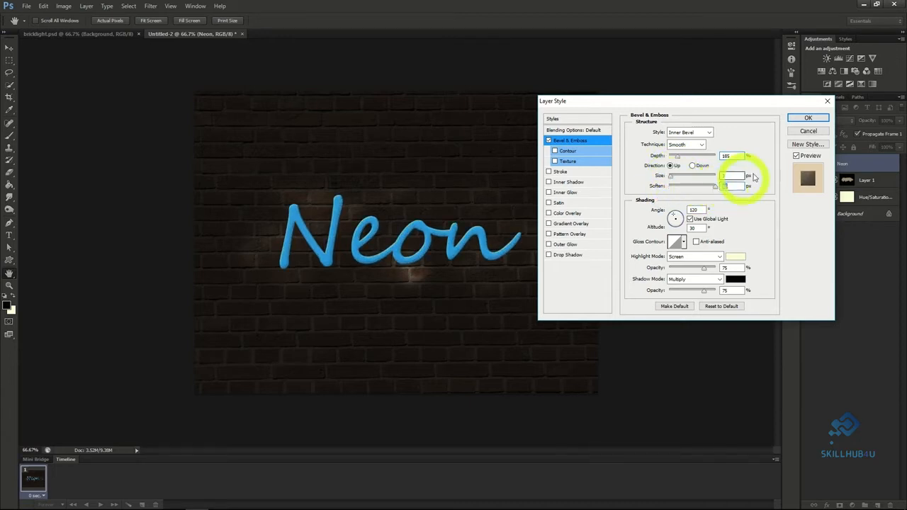
Add an Inner Shadow to the Neon text with 40% opacity and 5 px distance, and reduce its size slightly.
left_click(567, 182)
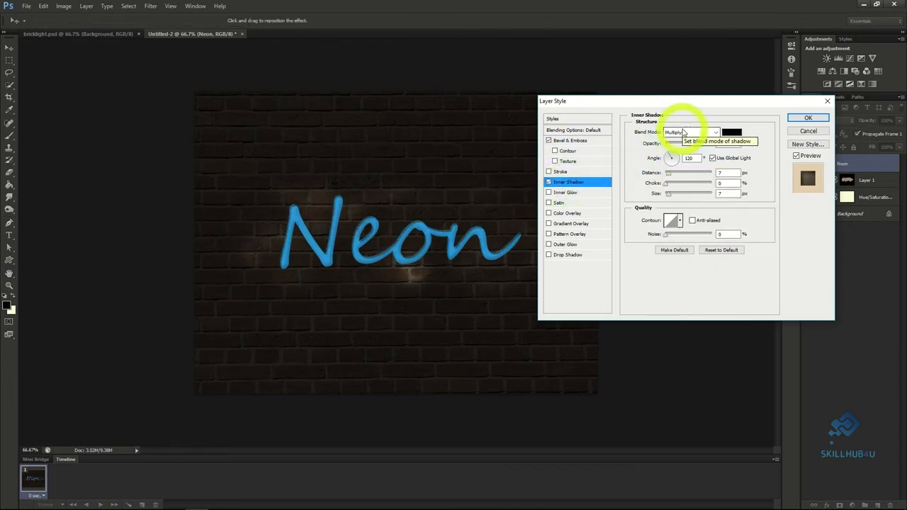
left_click(686, 145)
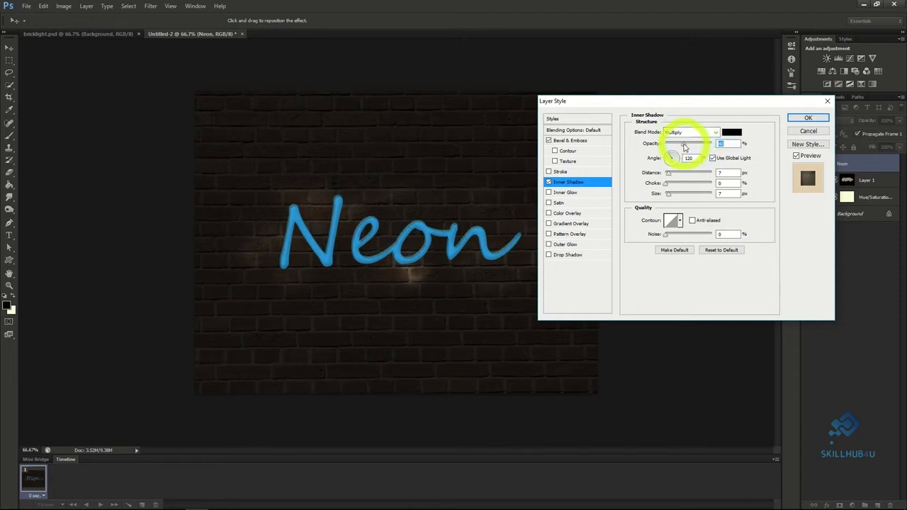
left_click(668, 175)
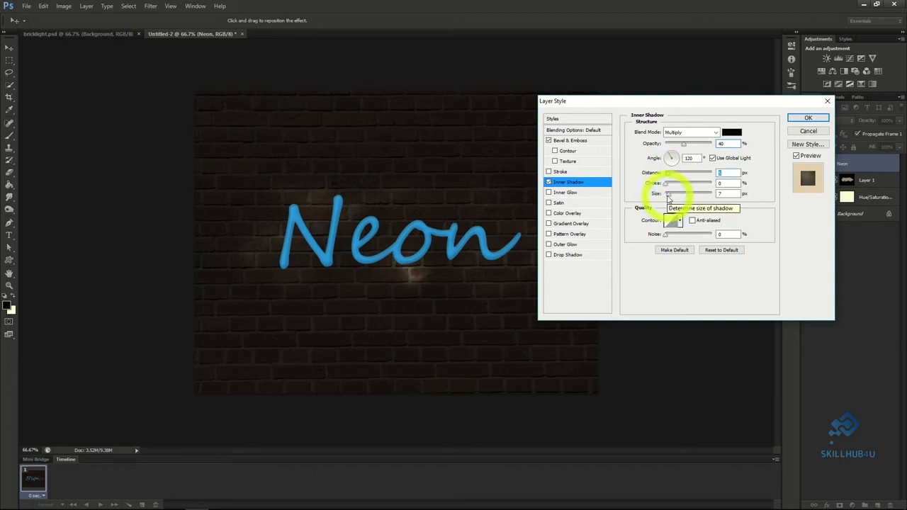
left_click(665, 196)
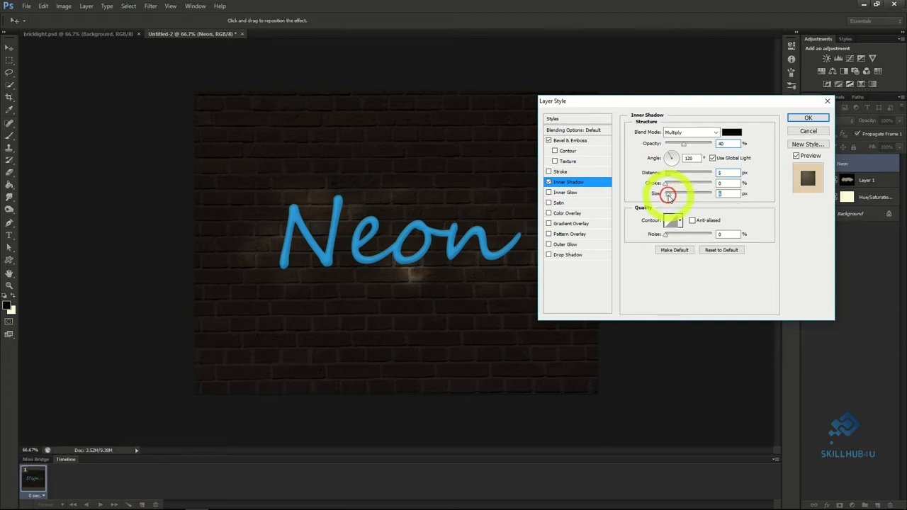
Add an Inner Glow to the Neon text with size 8 px and source Center, and apply the layer style.
left_click(568, 192)
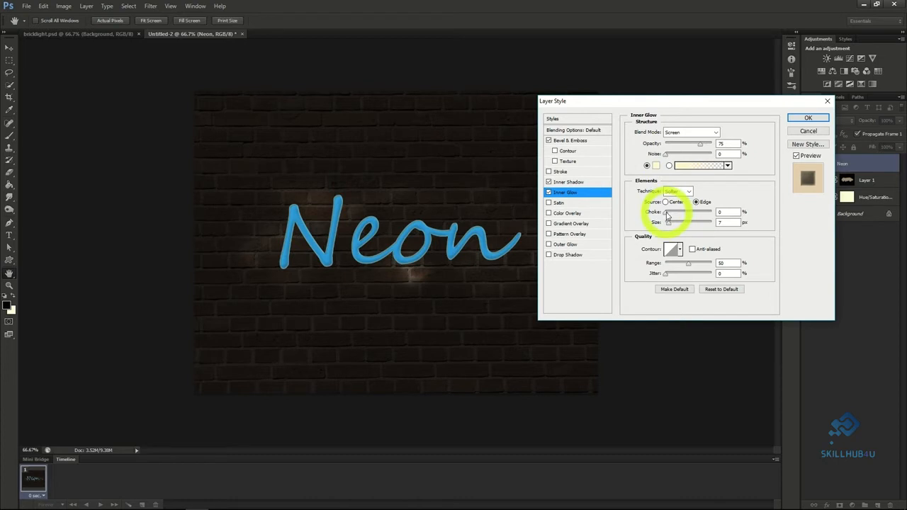
left_click(669, 225)
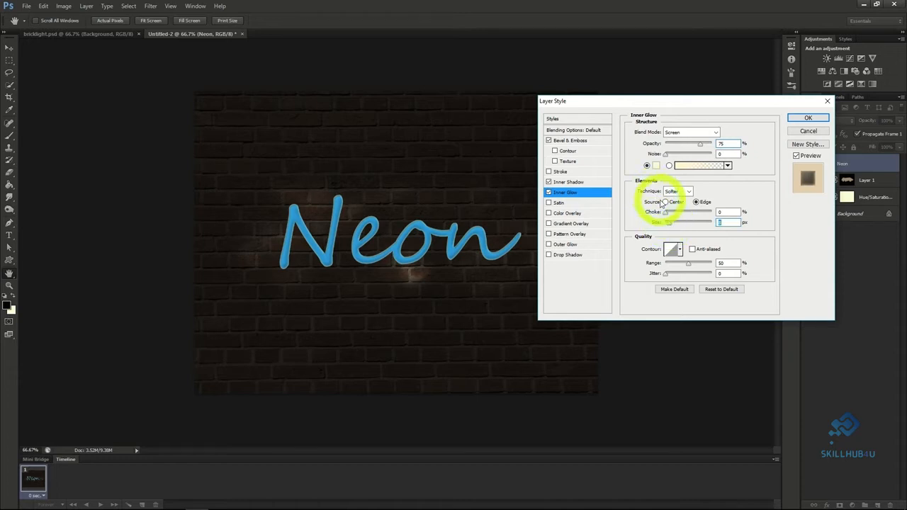
left_click(667, 203)
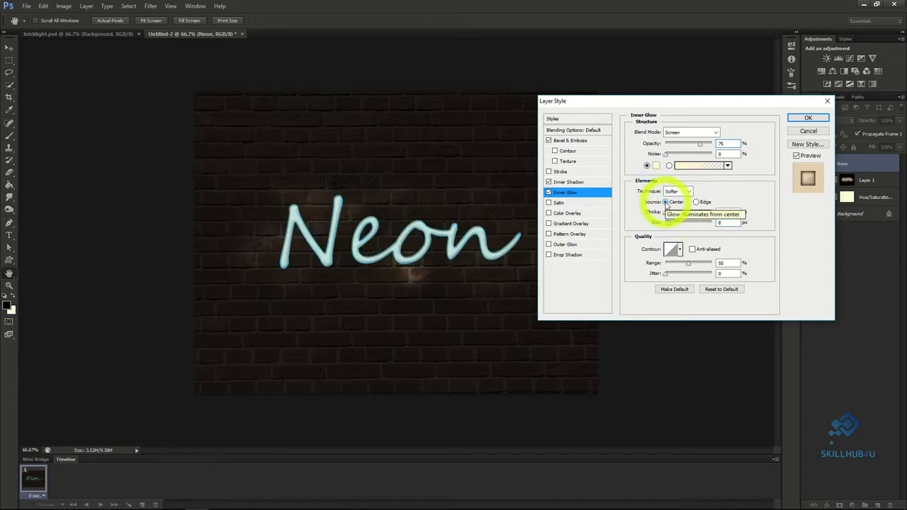
left_click(808, 117)
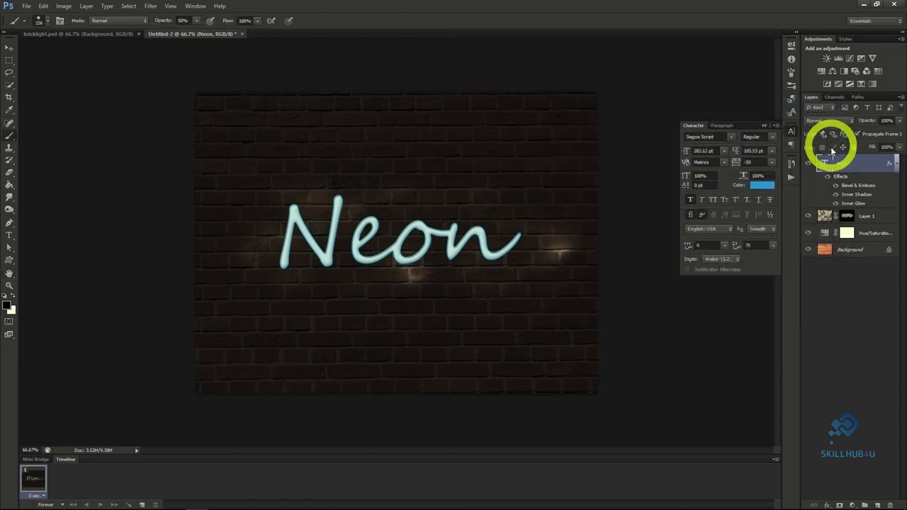
Place a duplicate of the Neon text layer beneath the original and convert the copy to a Smart Object.
right_click(844, 168)
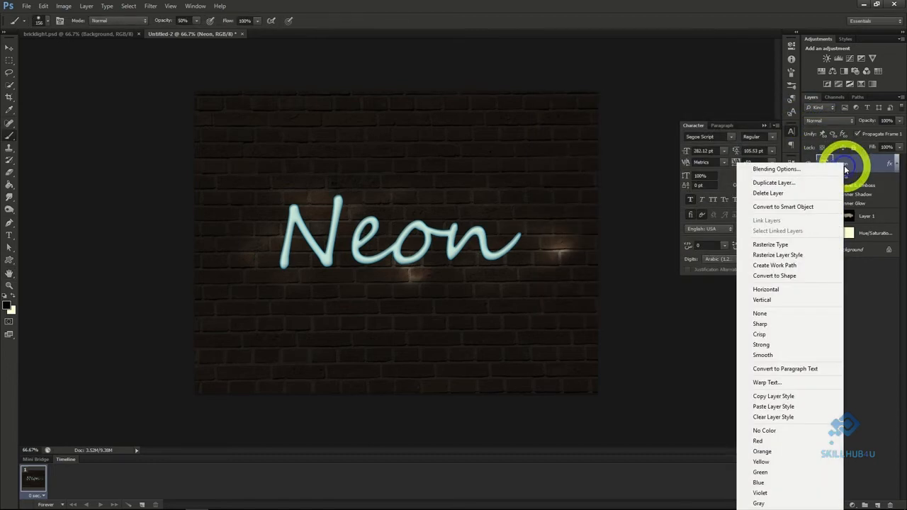
left_click(798, 182)
left_click(533, 155)
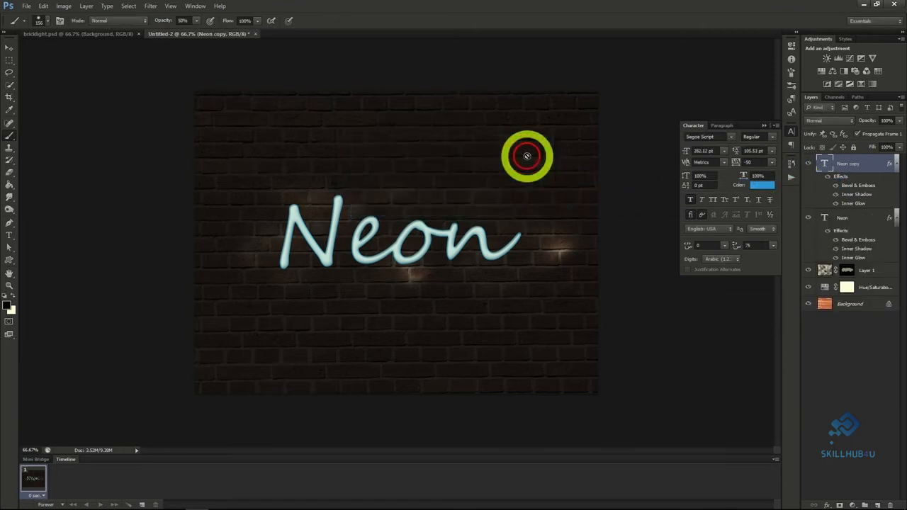
left_click_drag(849, 166, 855, 256)
right_click(846, 218)
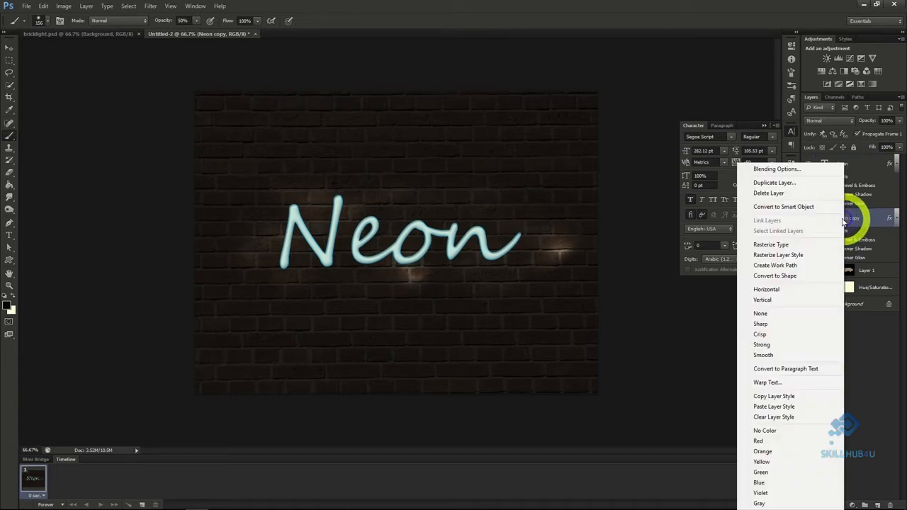
left_click(800, 206)
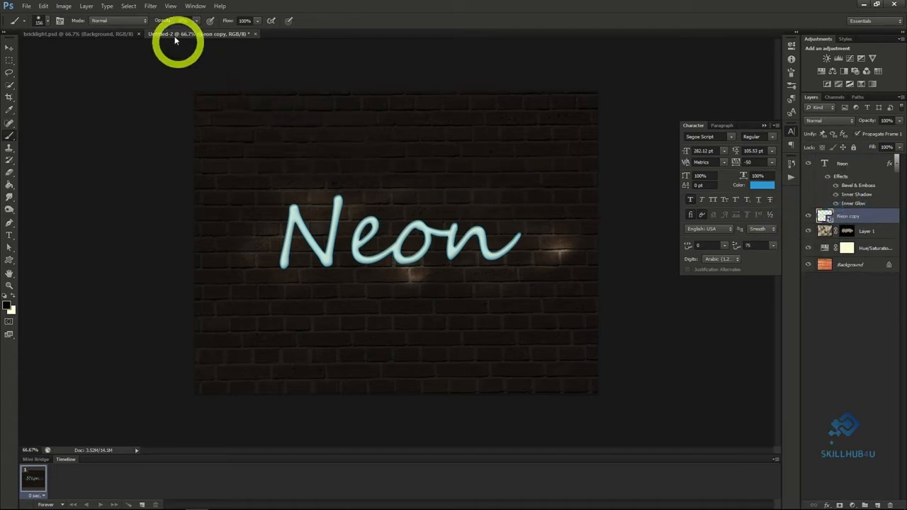
Apply a Gaussian Blur smart filter with a radius of 11.8 pixels to the Neon copy layer.
left_click(152, 6)
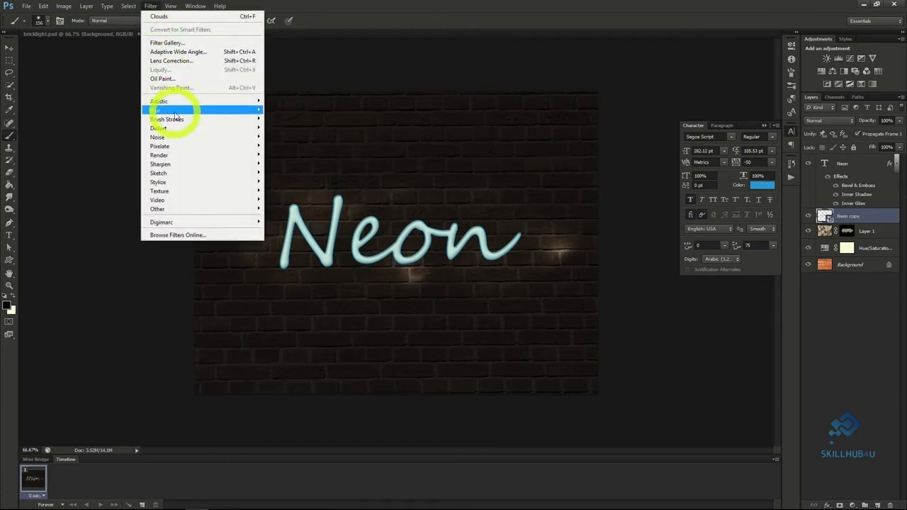
mouse_move(252, 109)
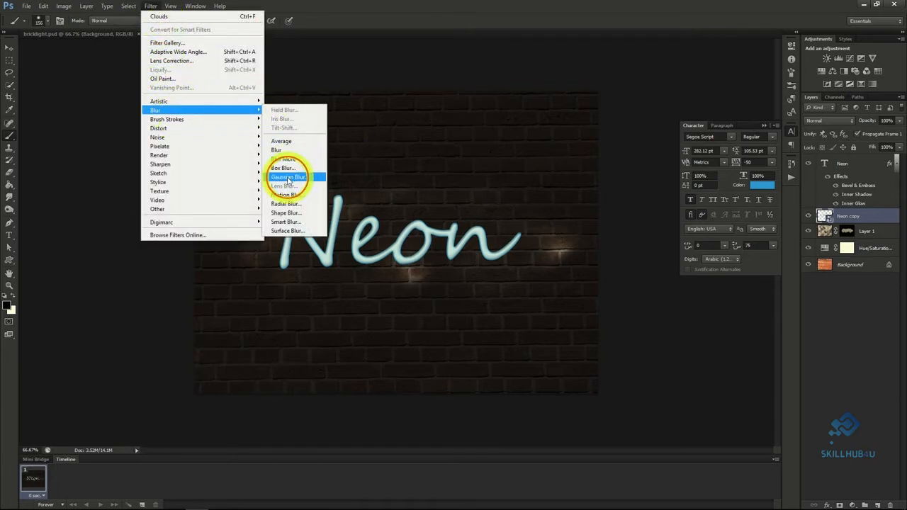
left_click(288, 177)
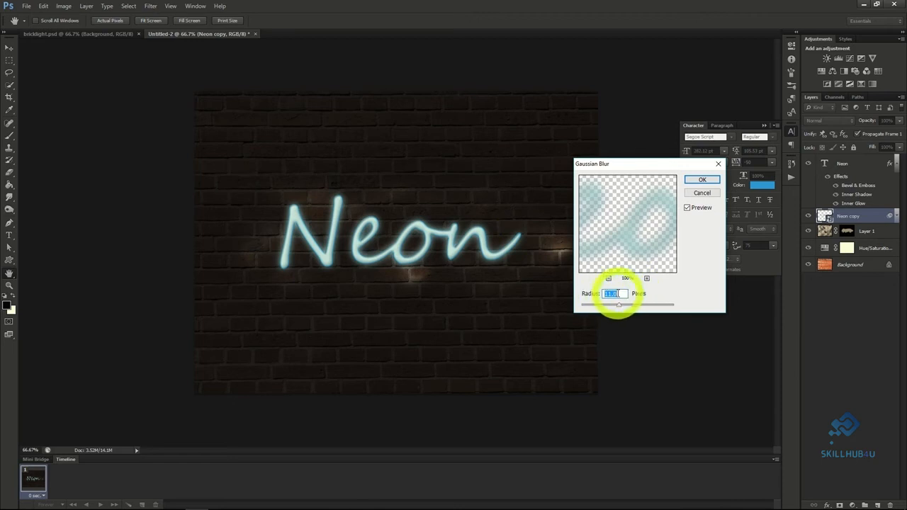
left_click(697, 181)
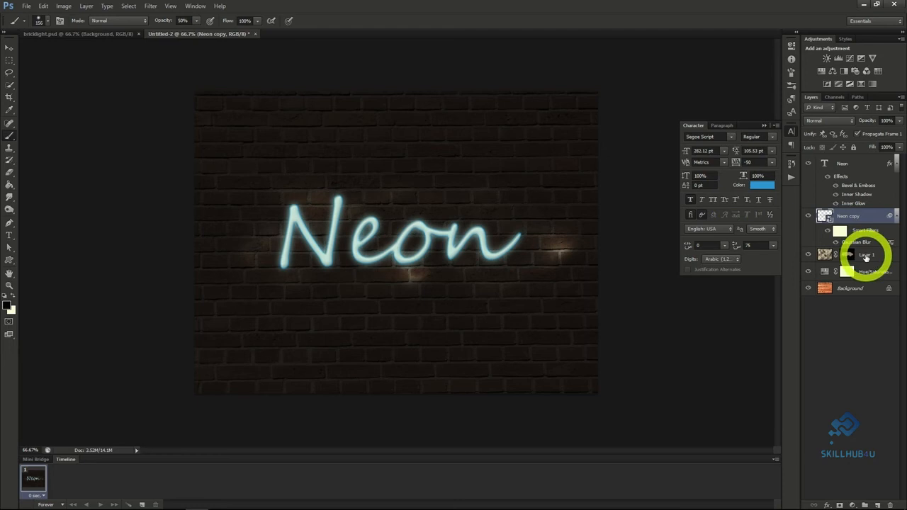
Add a new layer above Layer 1 and set up a hard round brush at 13 px.
left_click(868, 254)
left_click(877, 505)
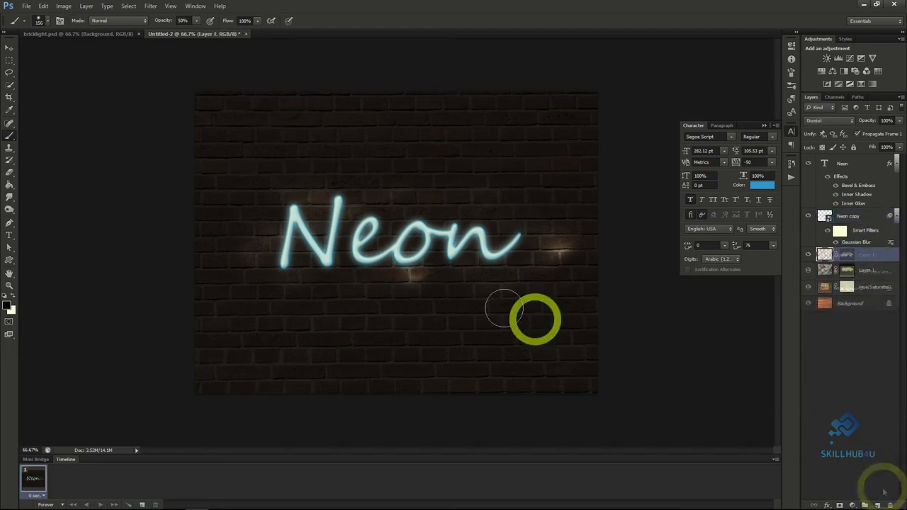
left_click(11, 135)
left_click(47, 22)
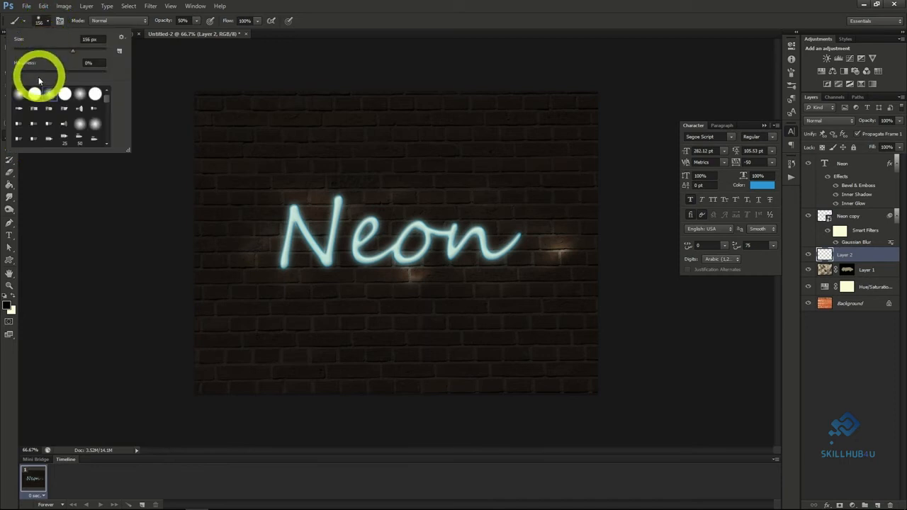
left_click(48, 23)
left_click(48, 23)
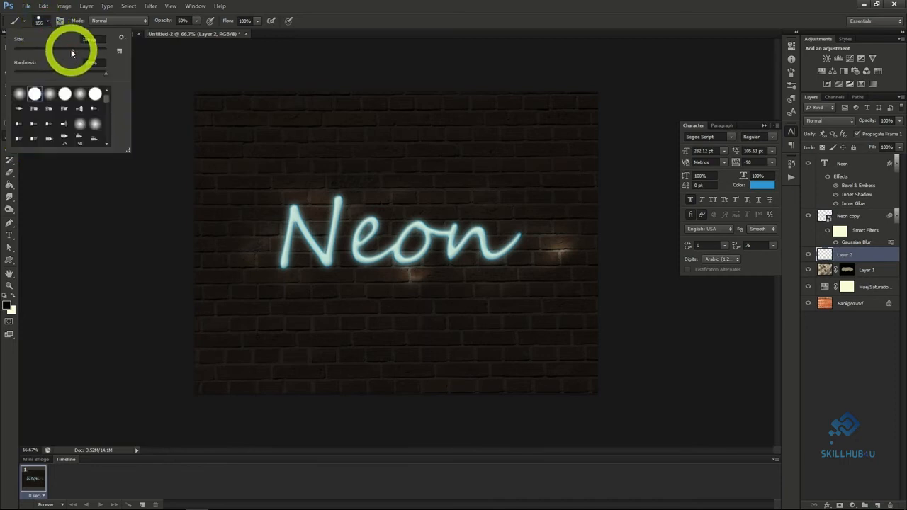
left_click_drag(43, 54, 28, 55)
left_click(54, 257)
Draw a wavy Pen tool path through the Neon lettering, running from the end of the final n to the N.
left_click(11, 224)
left_click(223, 241)
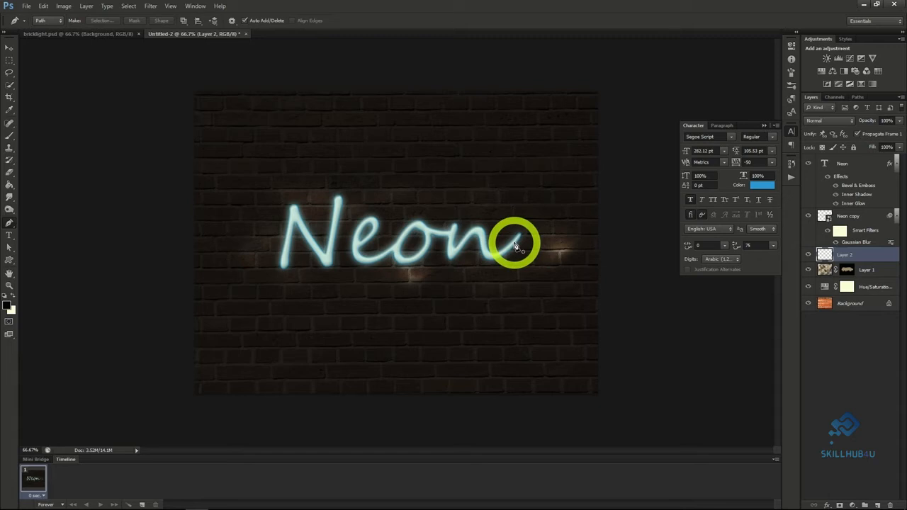
left_click_drag(501, 246, 459, 242)
left_click_drag(459, 243, 458, 243)
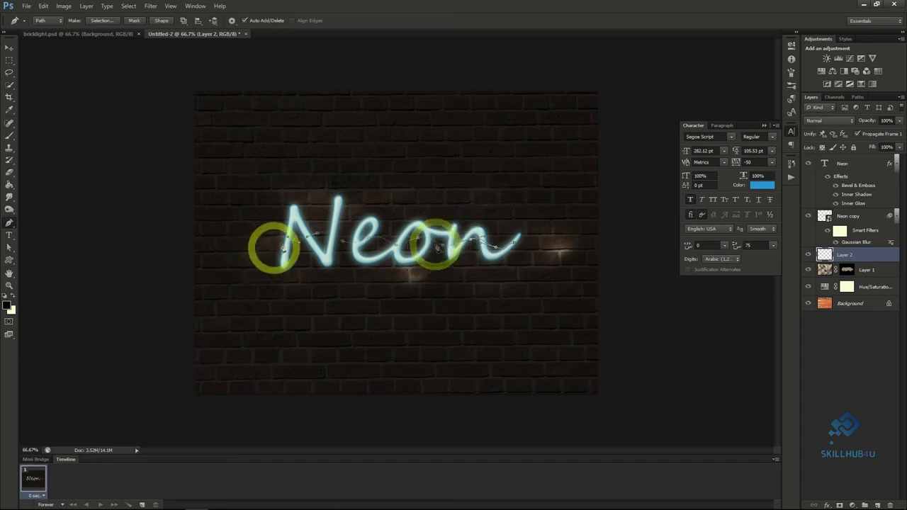
left_click_drag(299, 239, 314, 239)
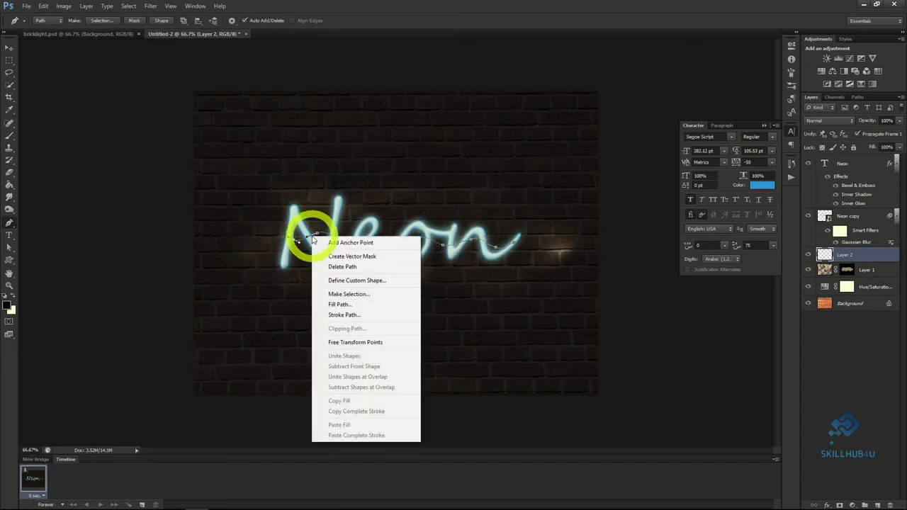
Stroke the wavy path with the Brush using Simulate Pressure, and delete the path.
left_click(345, 314)
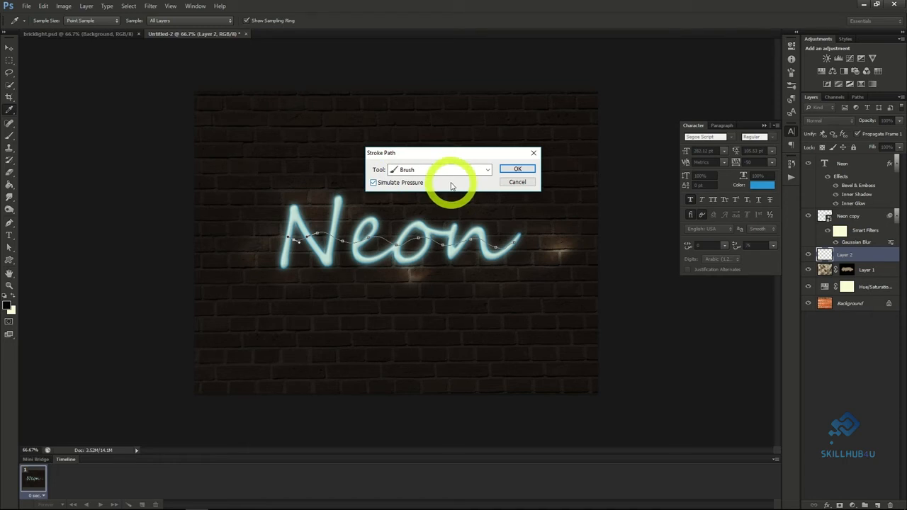
left_click(517, 169)
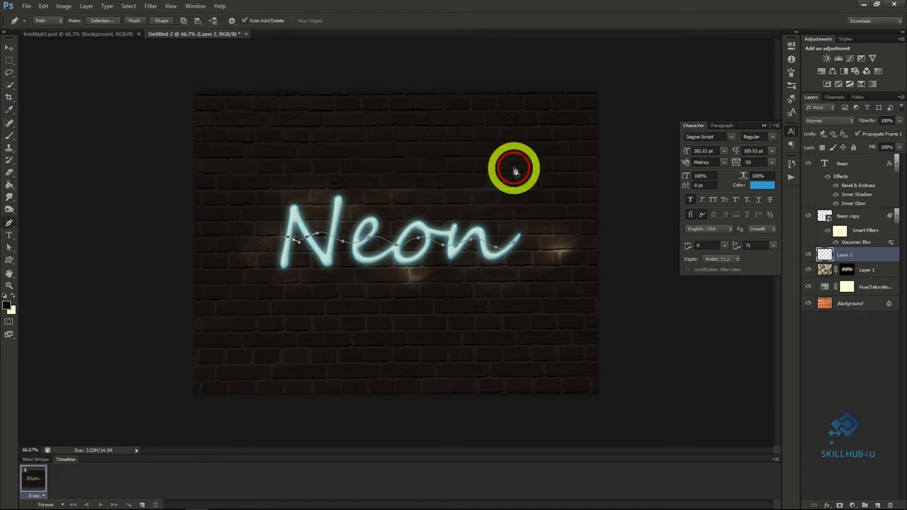
right_click(419, 241)
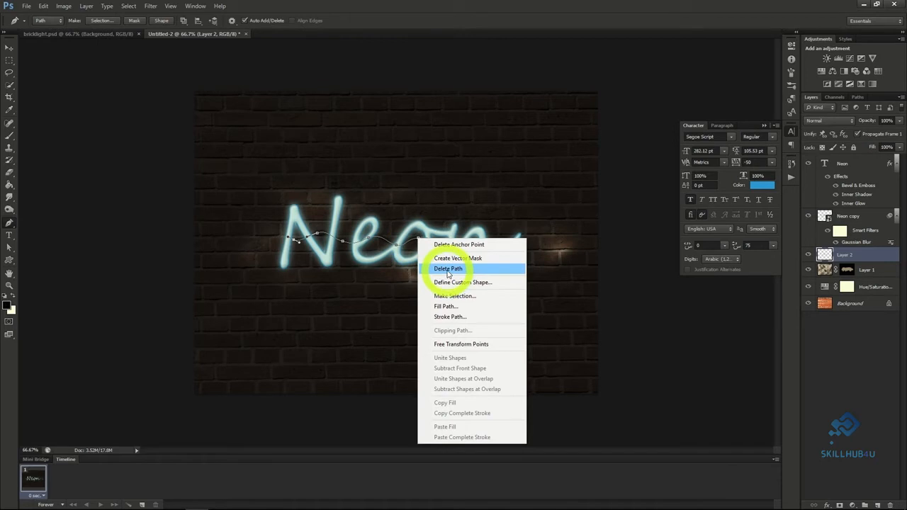
left_click(448, 269)
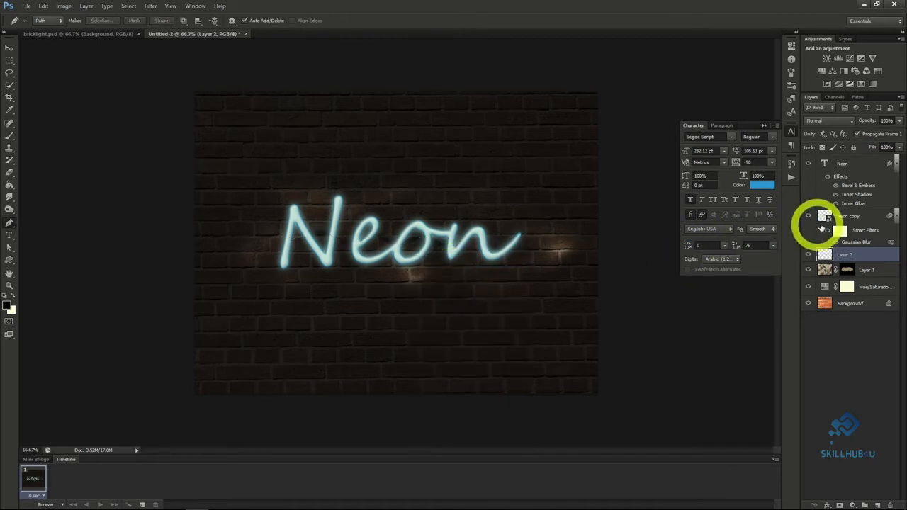
Give the wire on Layer 2 a Bevel & Emboss with 245% depth, 0 px size and slight softening.
right_click(844, 260)
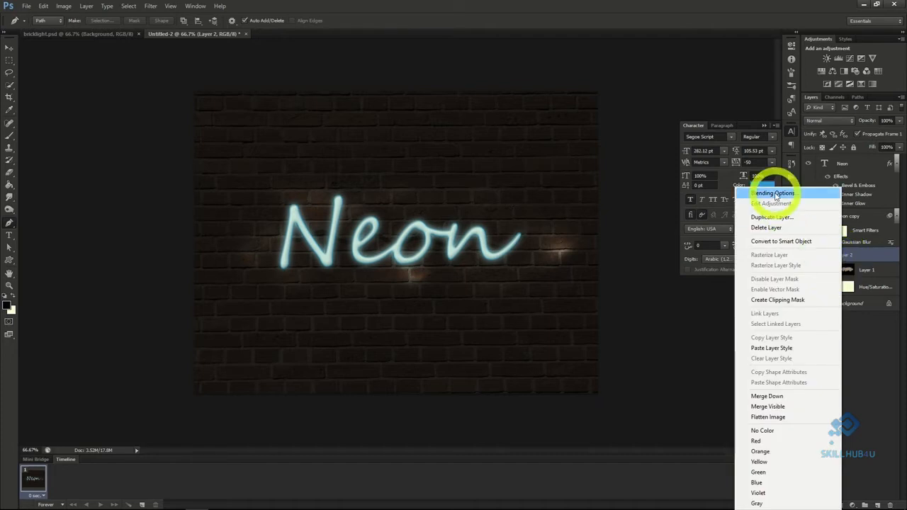
left_click(772, 192)
left_click(577, 140)
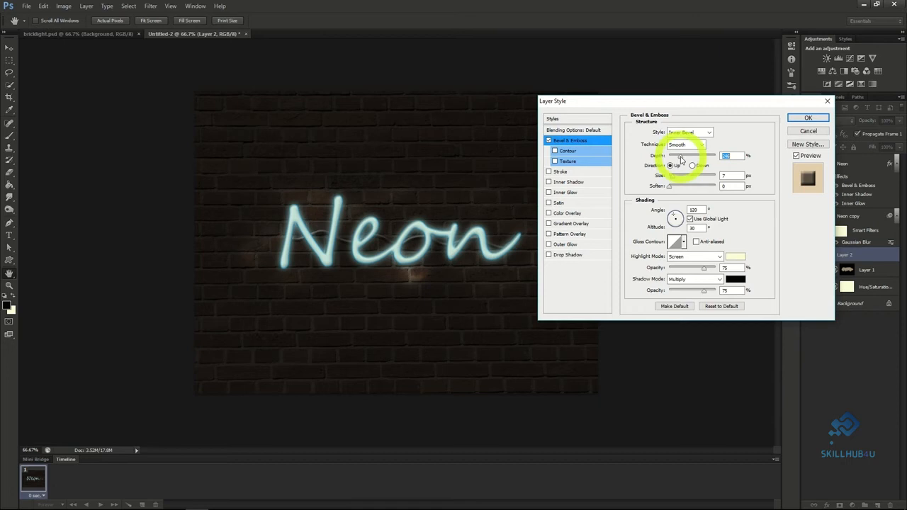
left_click_drag(673, 177, 665, 189)
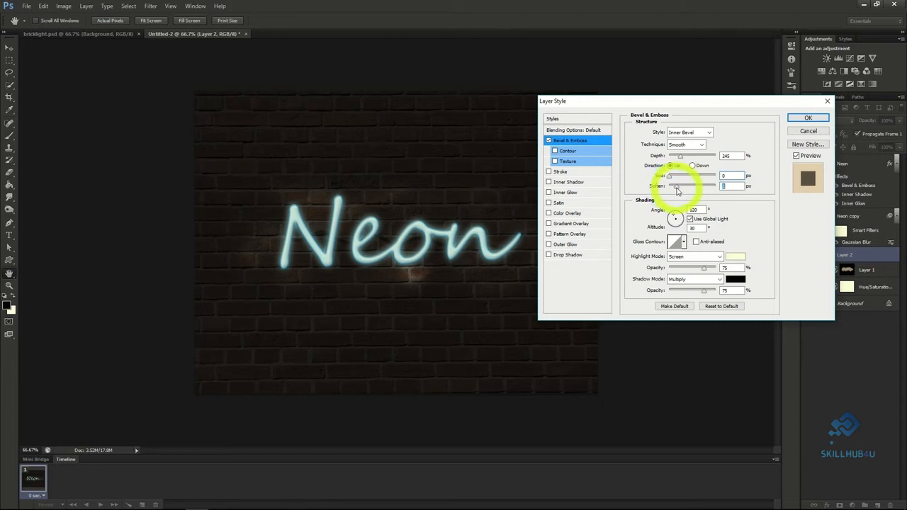
left_click(807, 117)
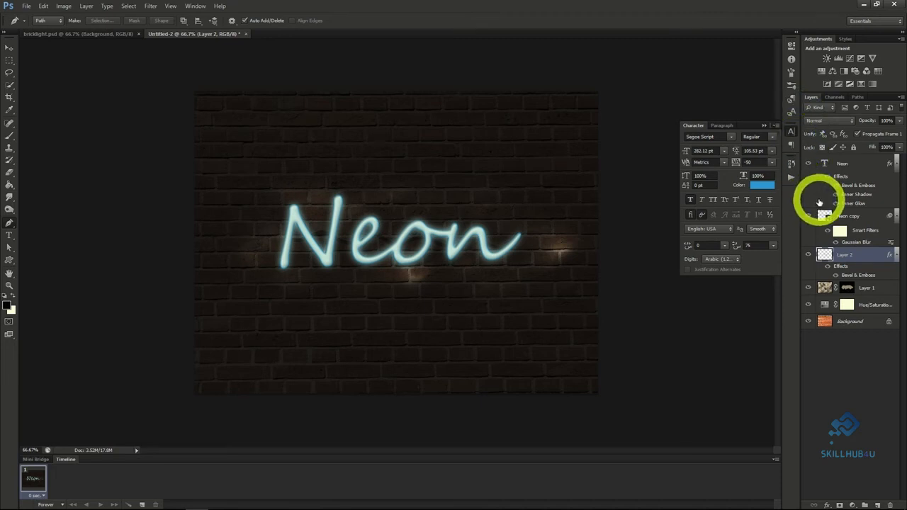
Add a new layer above Layer 2 and set a Soft Round Pressure Size brush to 156 px and 63% opacity.
left_click(877, 506)
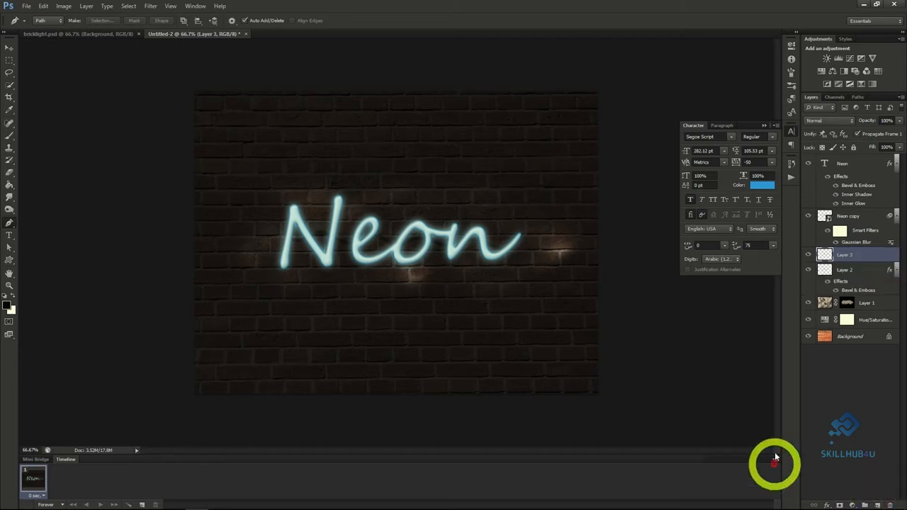
left_click(10, 135)
left_click(48, 22)
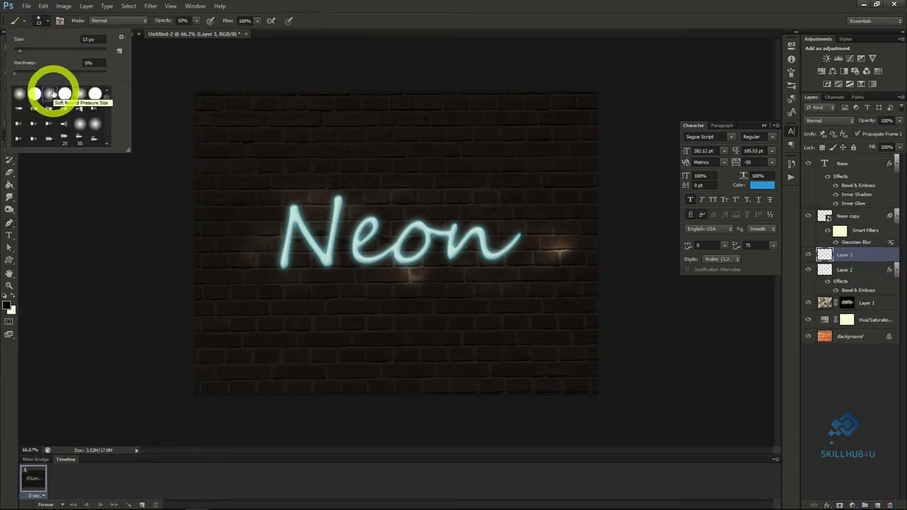
left_click(50, 93)
left_click_drag(20, 53, 77, 51)
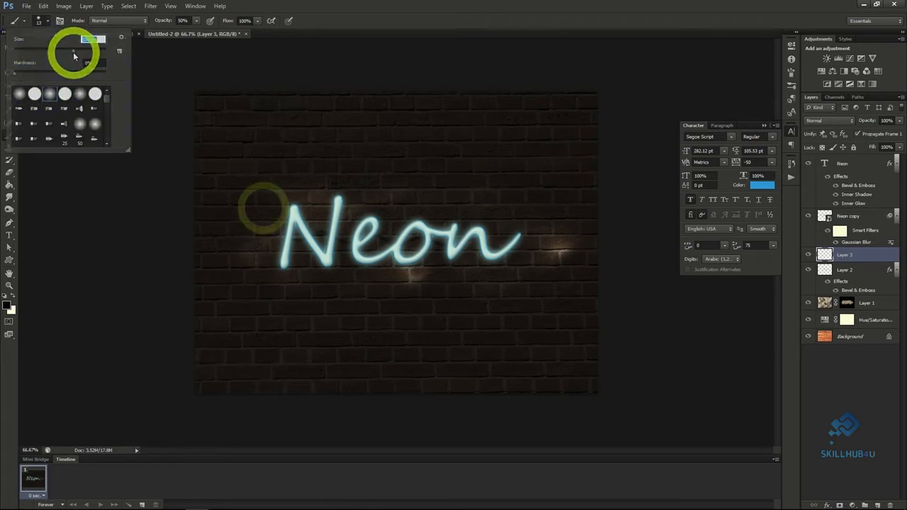
left_click(197, 22)
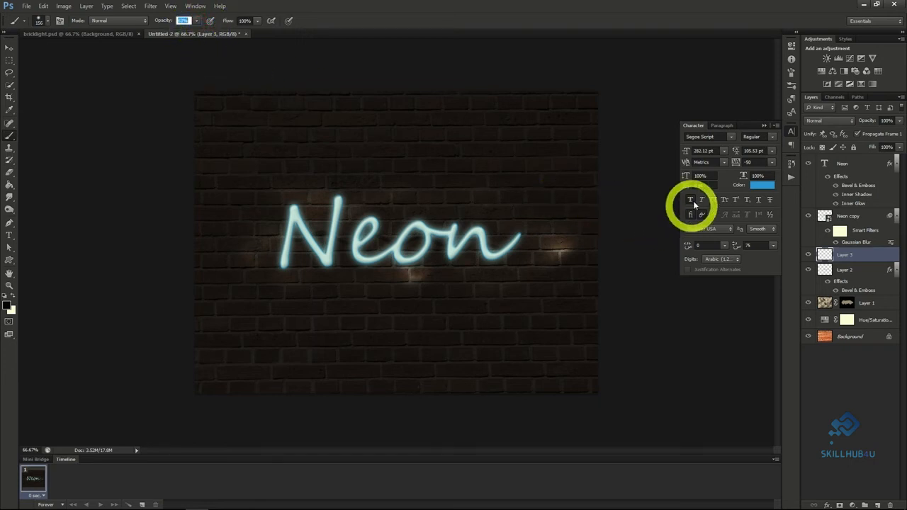
Paint a large teal patch over the area around the Neon text and set that layer's blend mode to Soft Light.
left_click(9, 306)
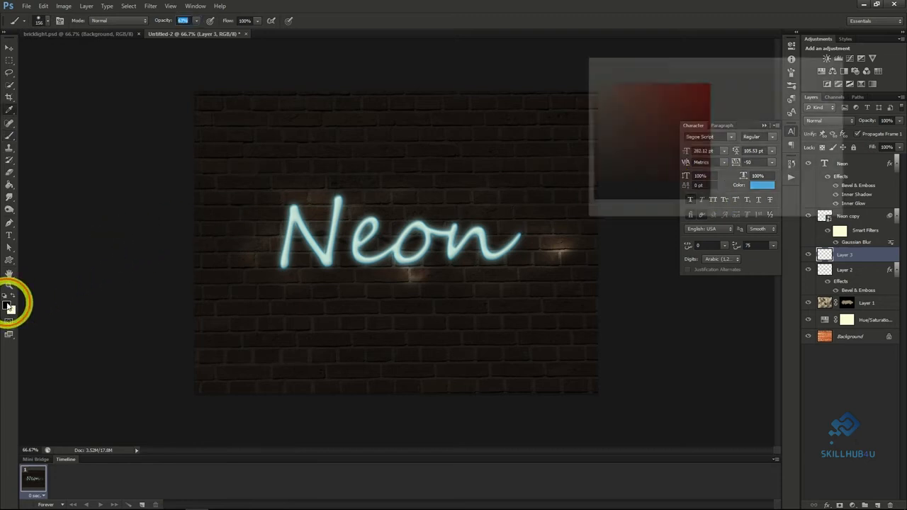
mouse_move(287, 202)
left_mouse_down()
mouse_move(248, 261)
mouse_move(292, 214)
mouse_move(336, 208)
mouse_move(348, 249)
mouse_move(381, 206)
mouse_move(435, 213)
mouse_move(496, 312)
left_mouse_up()
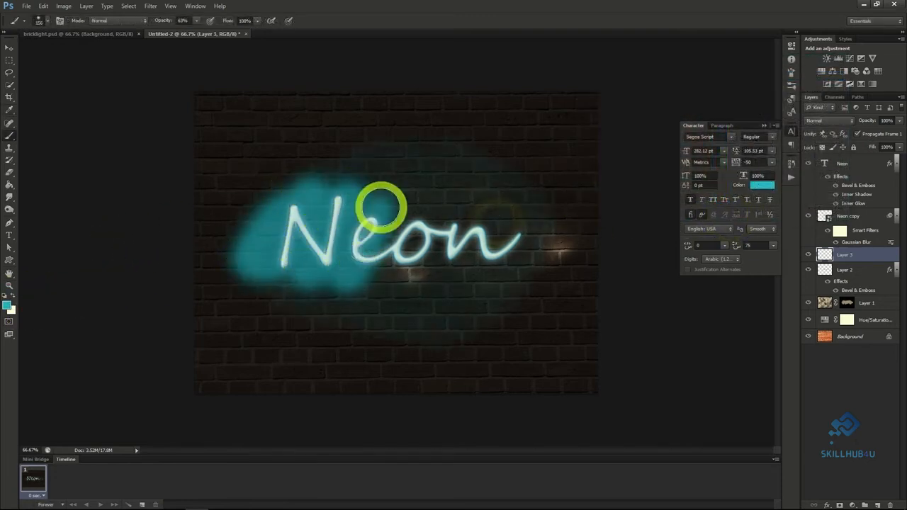
left_click(826, 122)
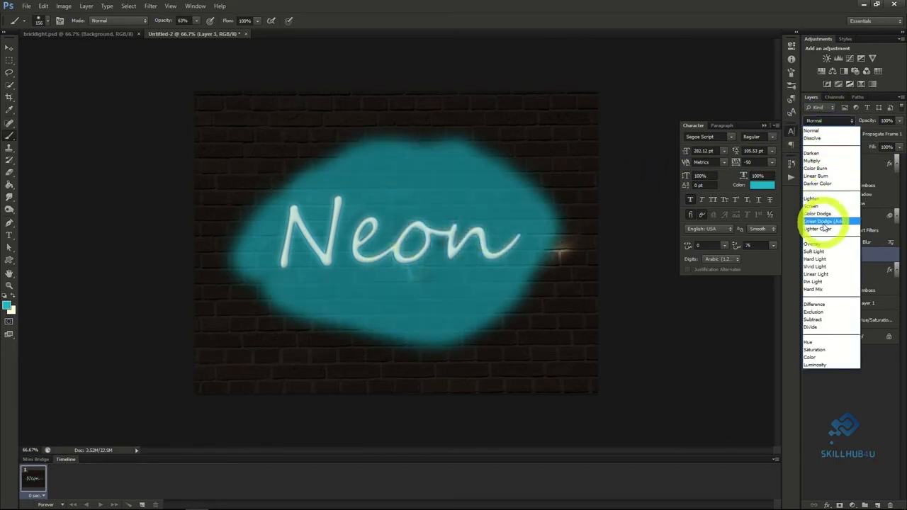
left_click(823, 252)
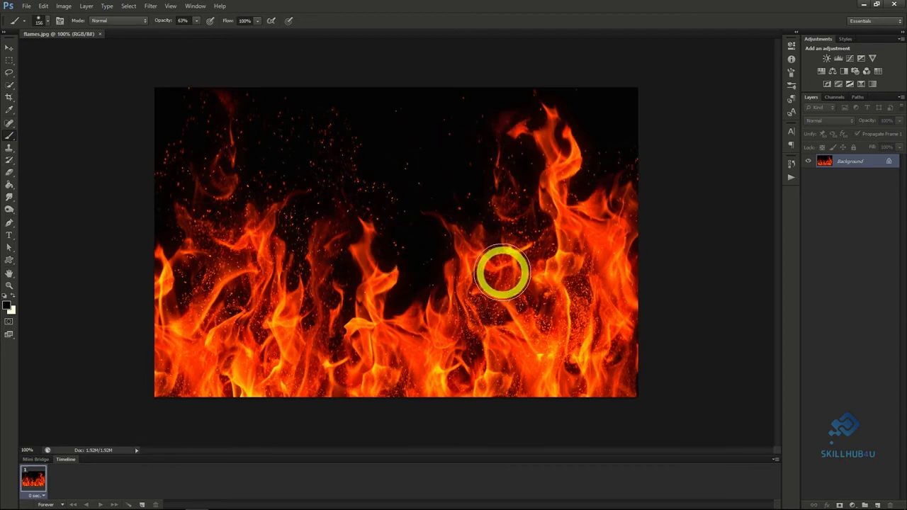
Create a new 1280 x 720 pixel transparent document at 72 pixels/inch and fill its layer with black.
left_click(27, 6)
left_click(33, 15)
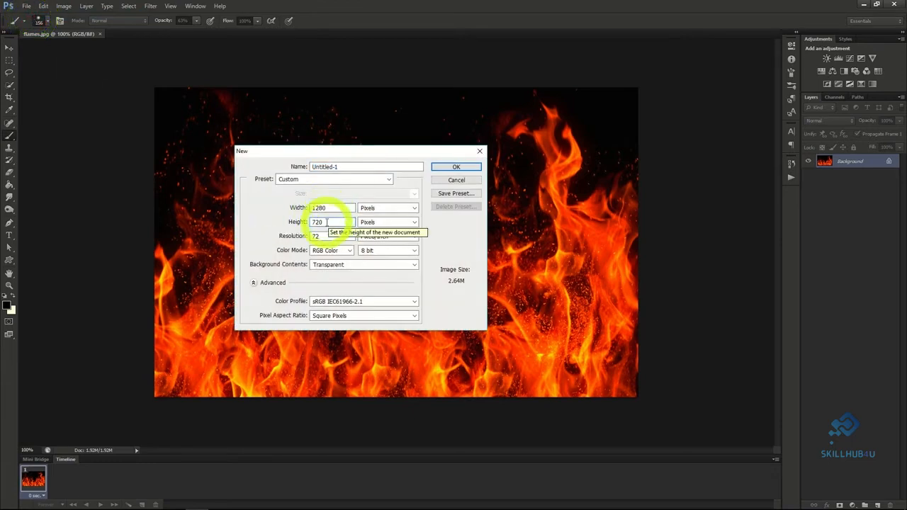
left_click(453, 168)
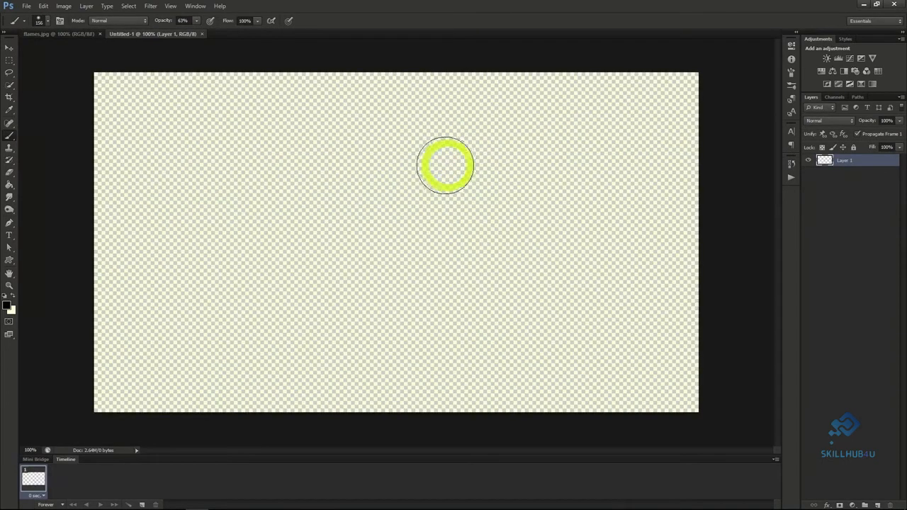
left_click(9, 186)
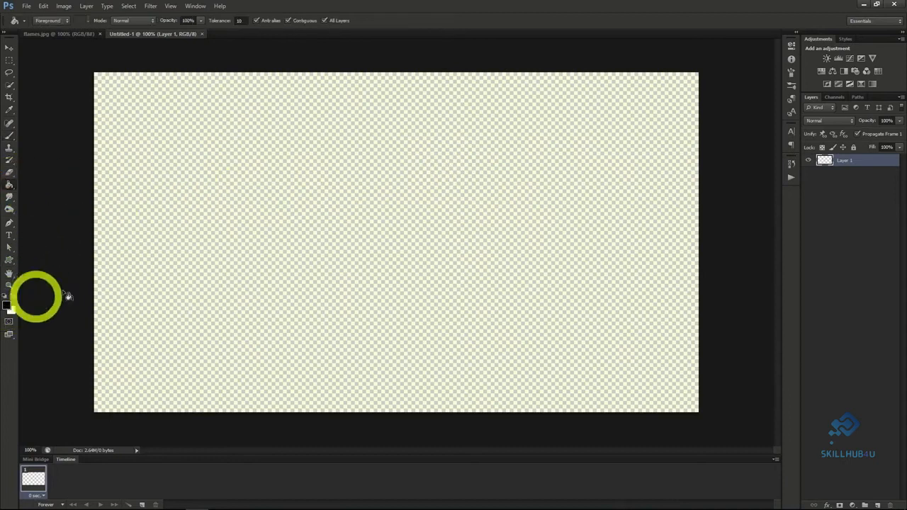
left_click(308, 230)
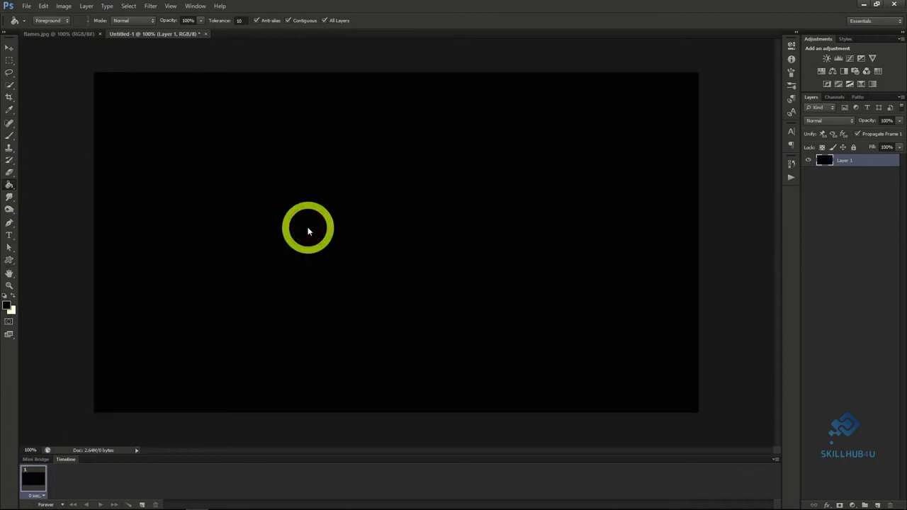
Add the white text FIRE in Steelfish Regular at 282.12 pt on the black canvas.
left_click(9, 235)
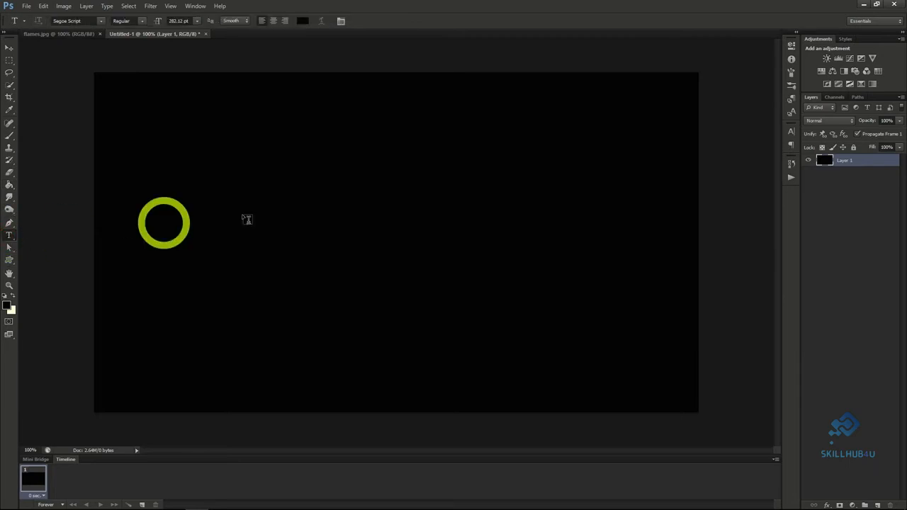
left_click(791, 132)
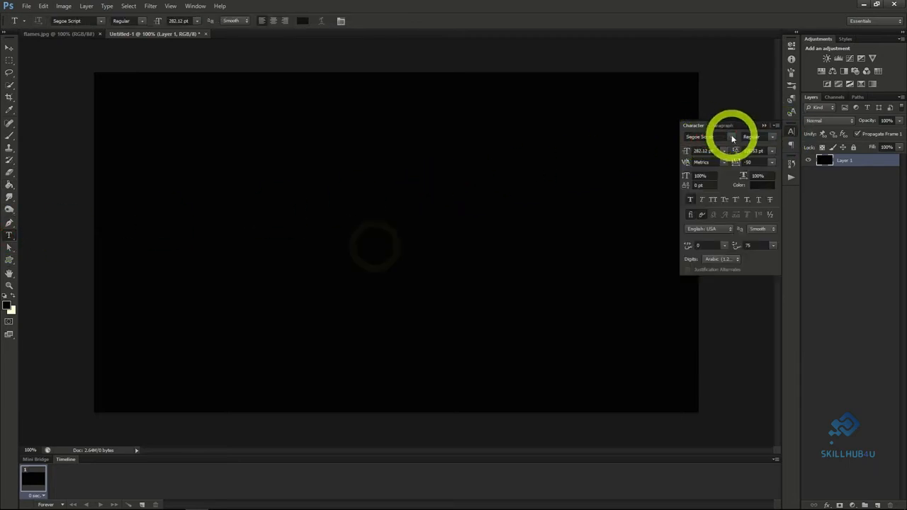
left_click(374, 245)
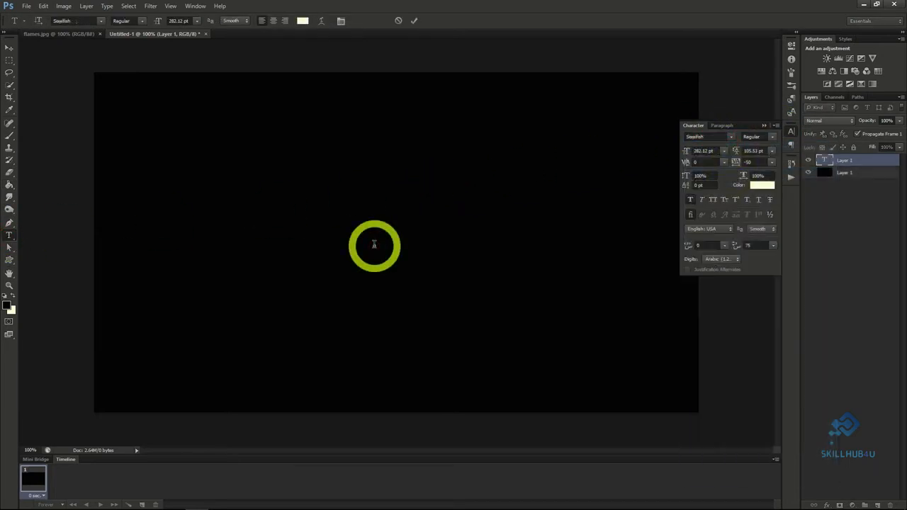
type("FIRE")
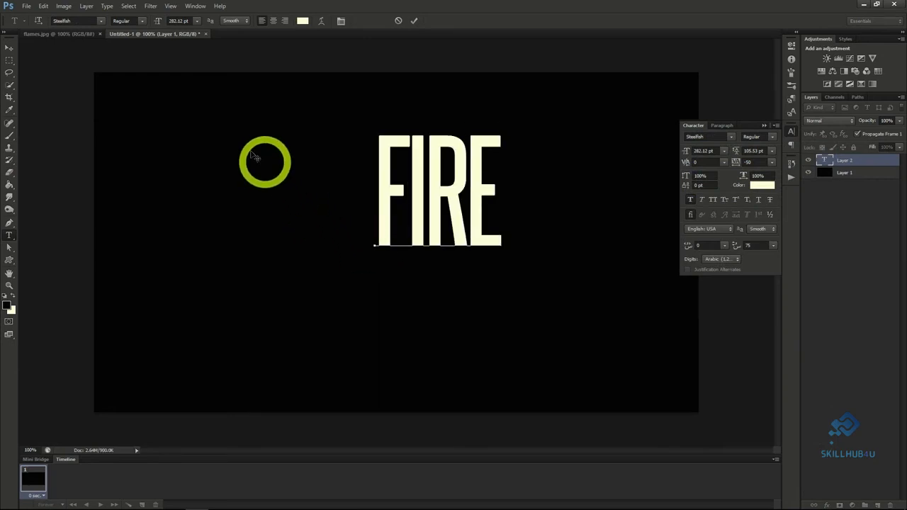
left_click(9, 49)
Add an Outer Glow to the FIRE text layer with the glow colour set to F70300.
right_click(856, 161)
left_click(850, 165)
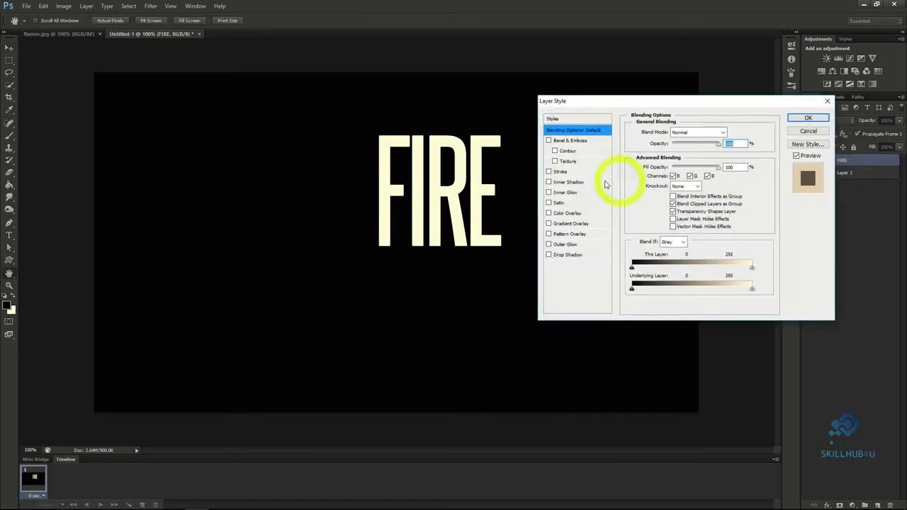
left_click(549, 245)
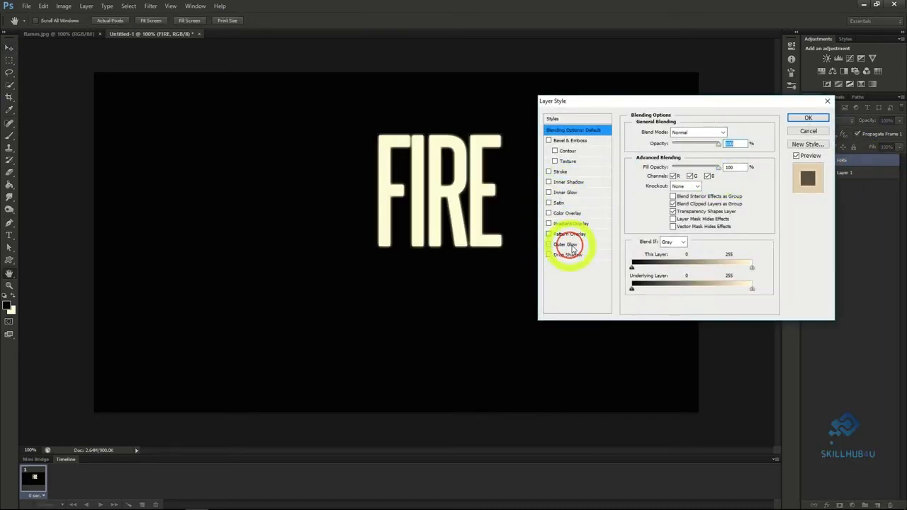
left_click(574, 245)
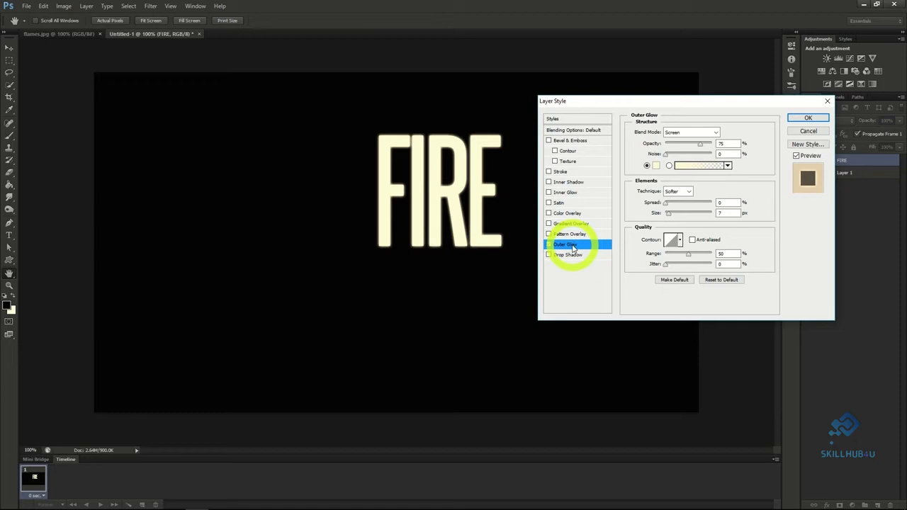
left_click(656, 165)
left_click(766, 210)
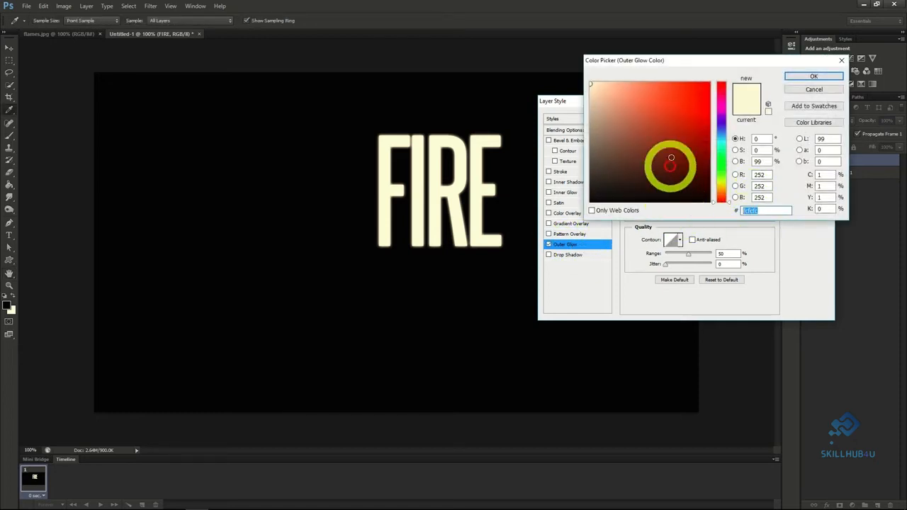
type("f70")
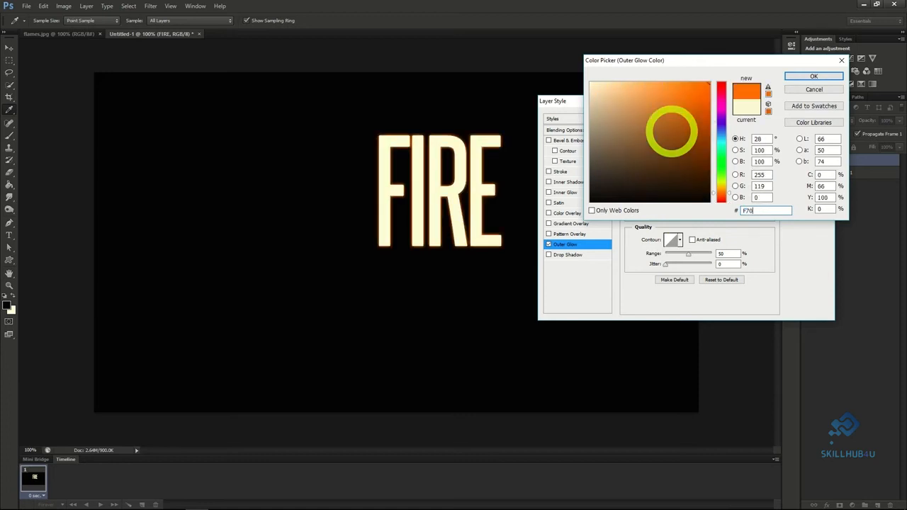
type("300")
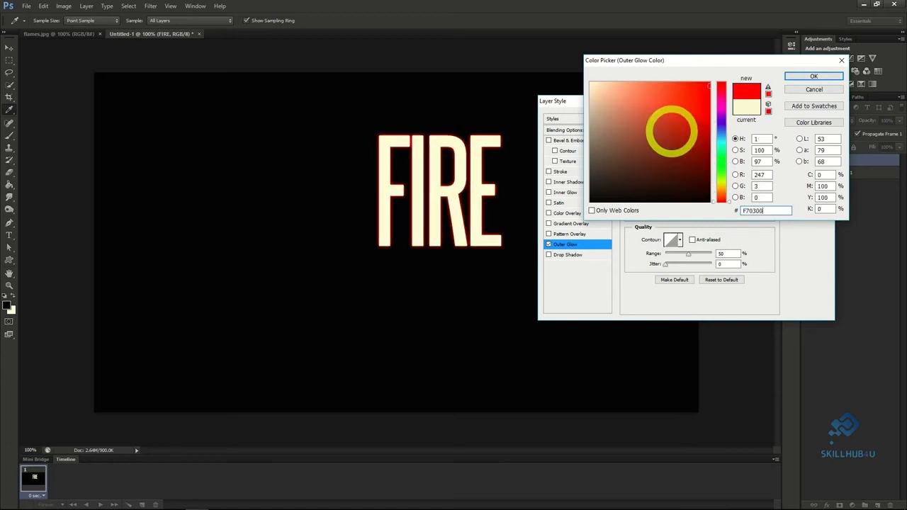
left_click(813, 78)
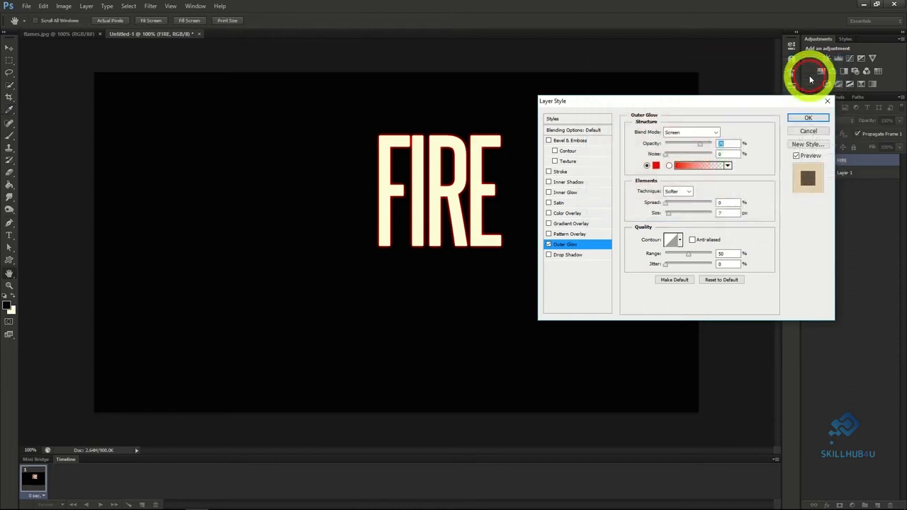
Add a Satin effect to the FIRE layer in colour 872D0F at 100% opacity and slightly increase its distance.
left_click(559, 204)
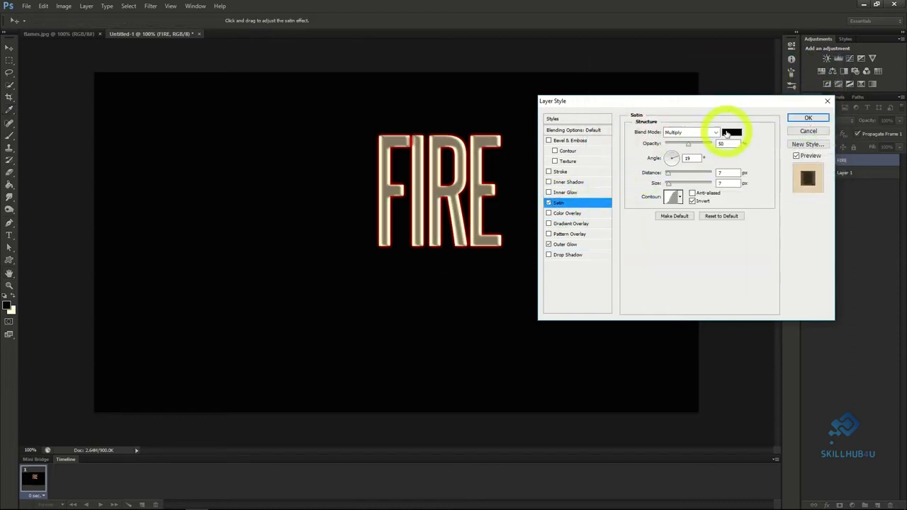
left_click(730, 132)
left_click(758, 211)
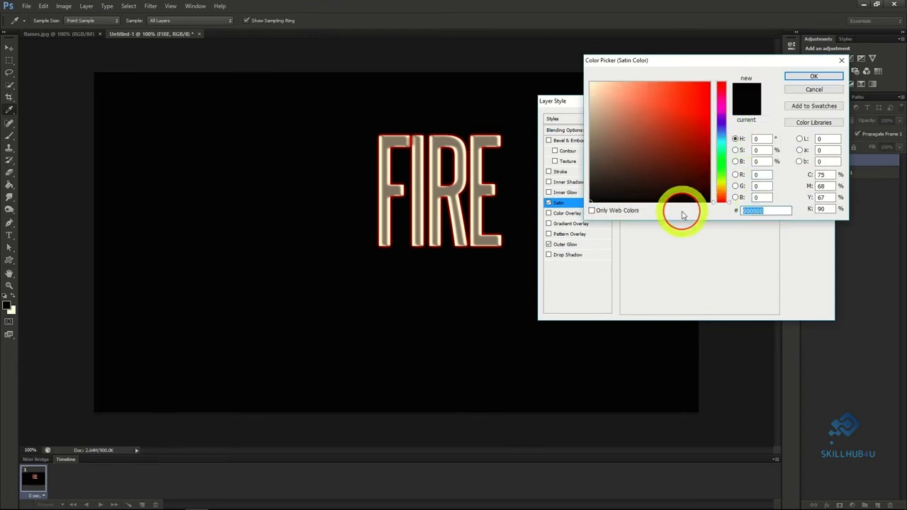
type("87")
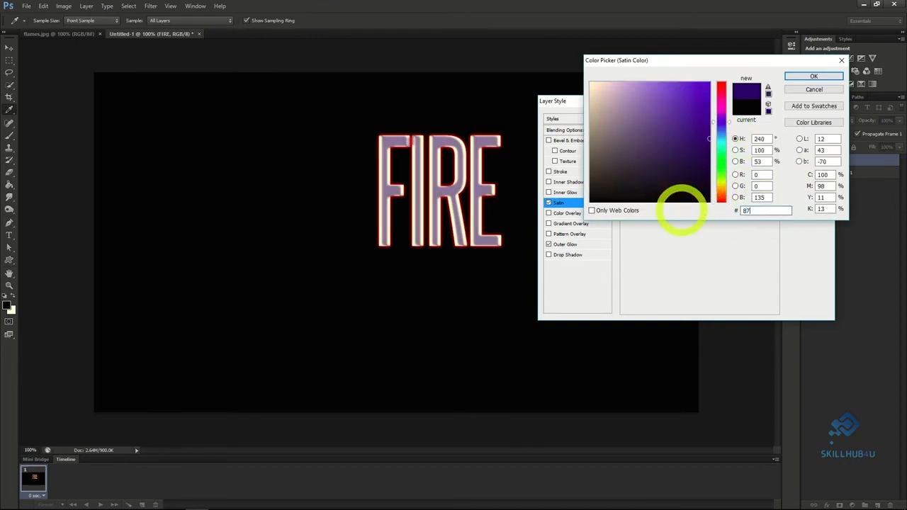
type("2D0F")
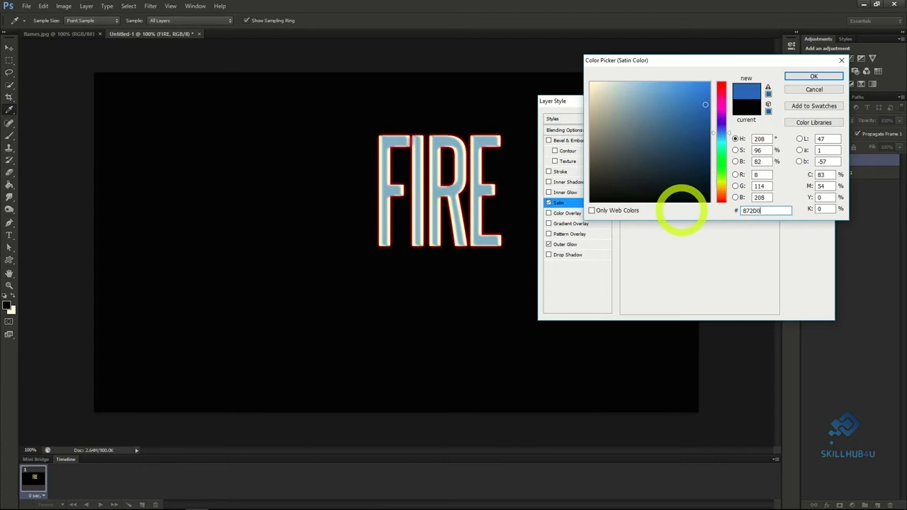
left_click(821, 78)
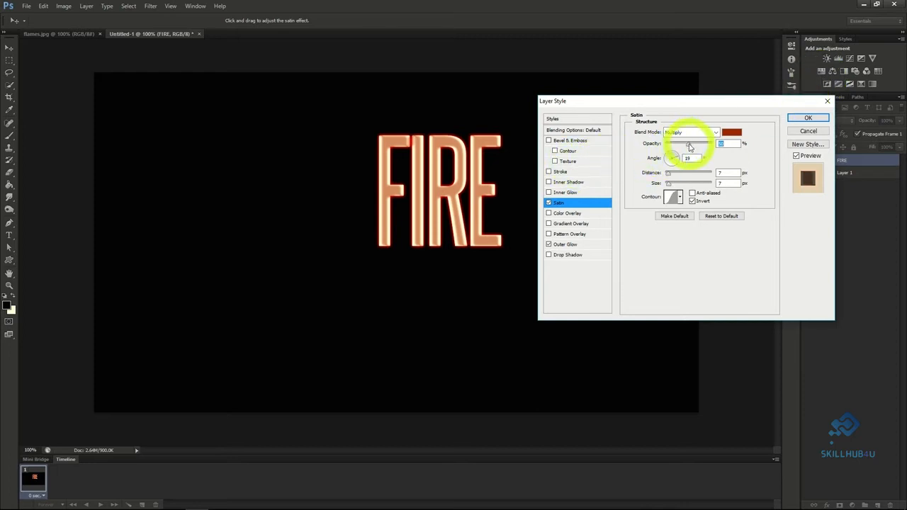
left_click_drag(691, 147, 728, 146)
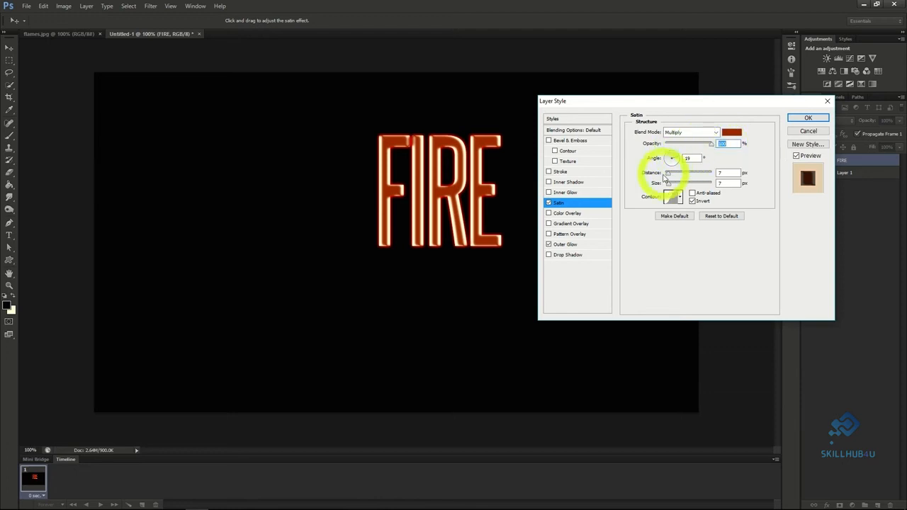
left_click_drag(668, 177, 671, 177)
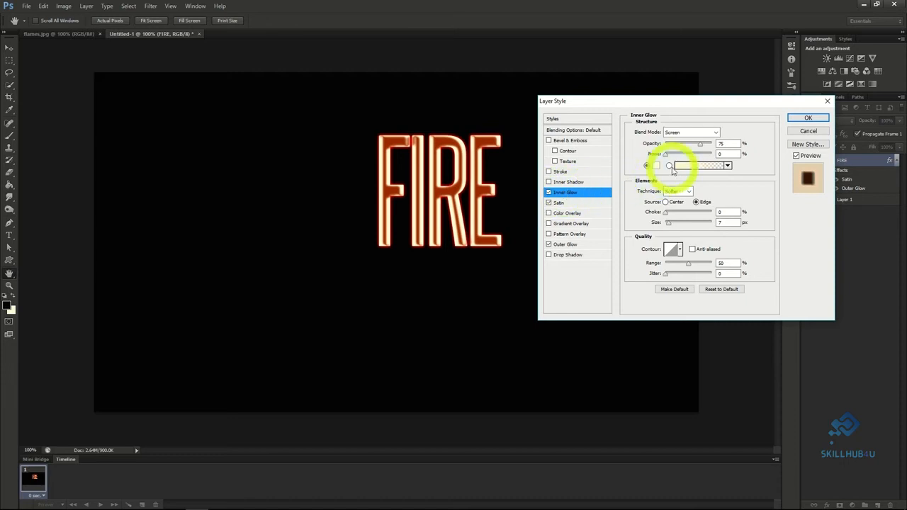
Set the FIRE layer's Inner Glow to Color Dodge blending with the colour E5C23B.
left_click(712, 132)
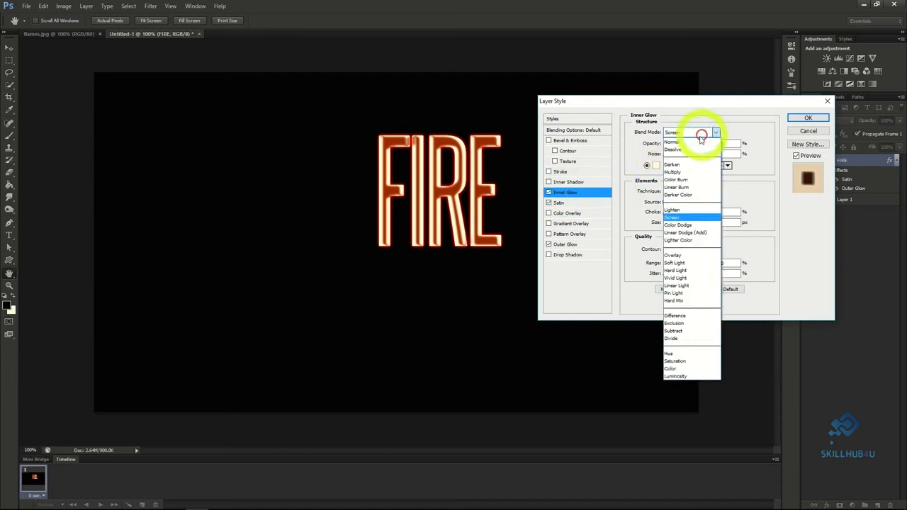
left_click(678, 224)
left_click(656, 166)
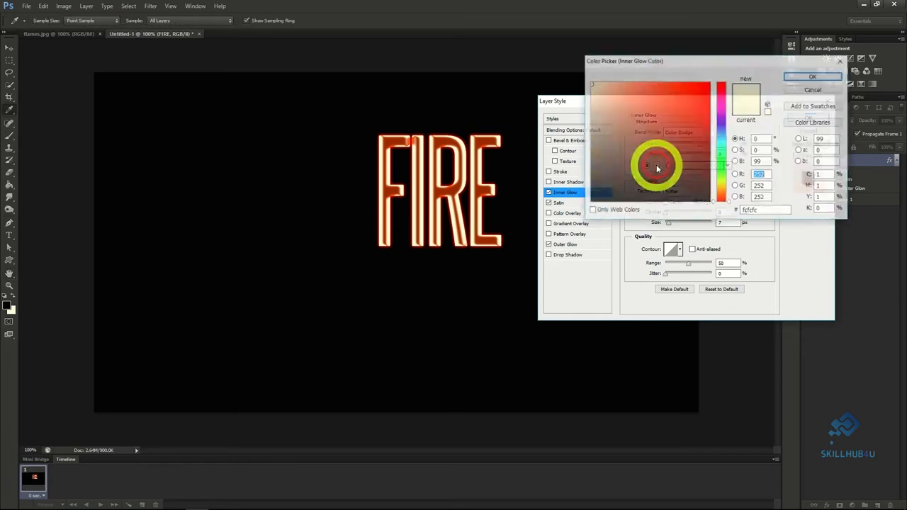
double_click(759, 210)
type("E")
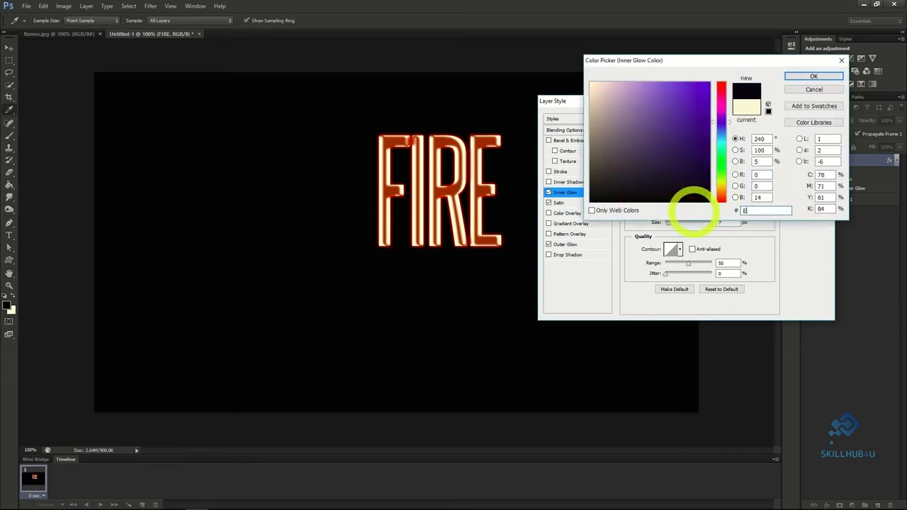
type("5C")
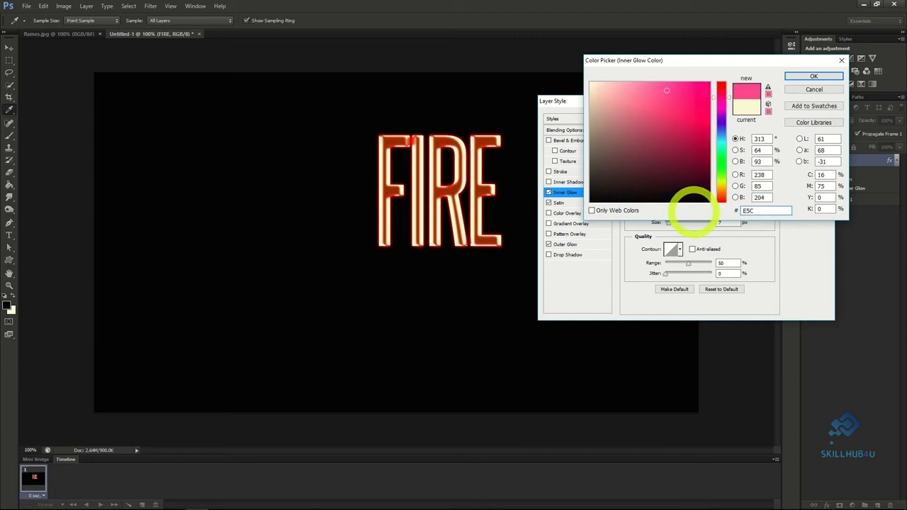
type("238")
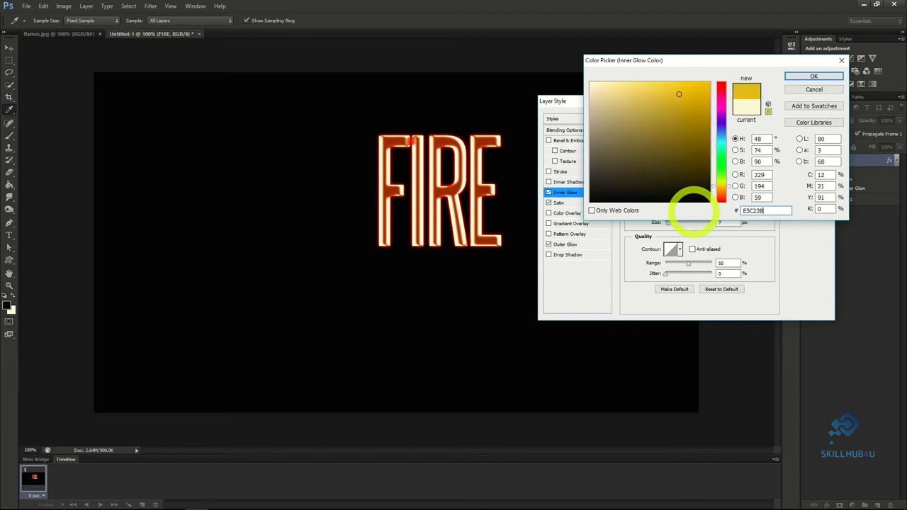
left_click(809, 75)
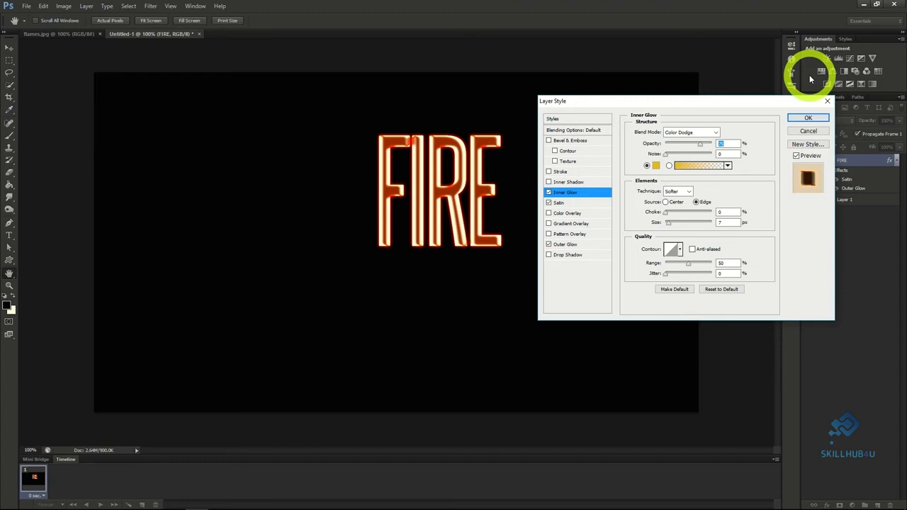
Raise the Inner Glow's opacity to 100%, slightly increase its size, and apply the layer style.
double_click(722, 143)
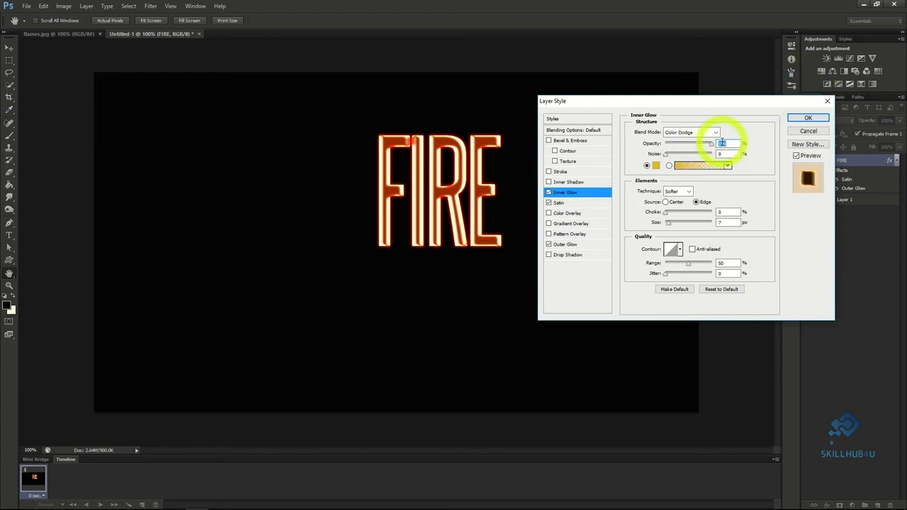
left_click_drag(671, 225, 672, 226)
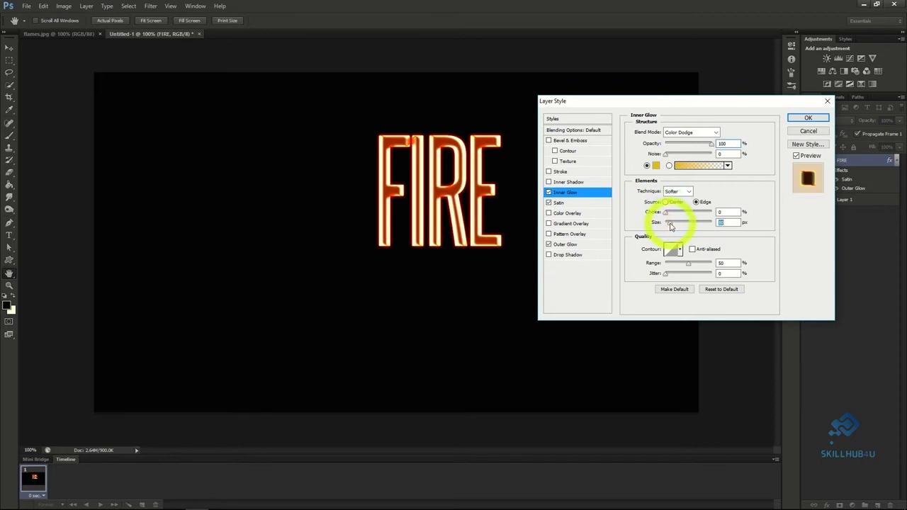
left_click(806, 121)
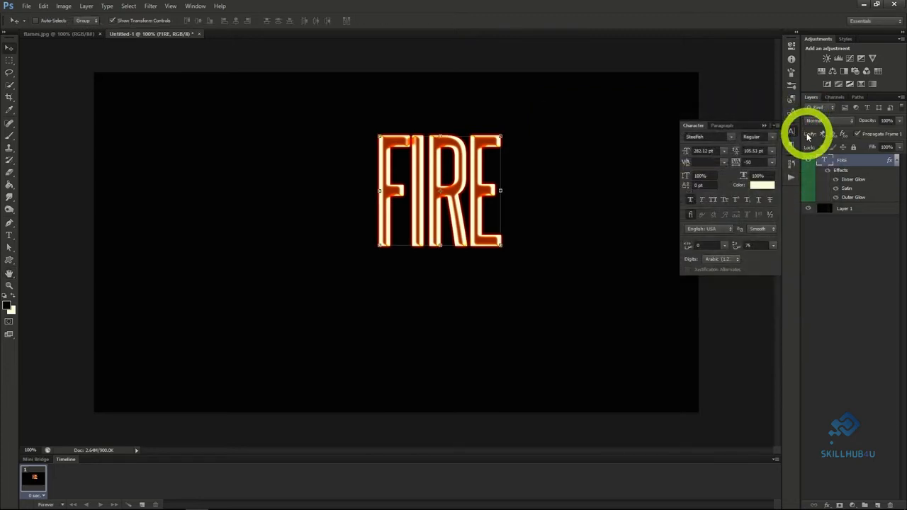
Rasterize the FIRE type layer and move the lettering to the middle of the black canvas.
right_click(832, 162)
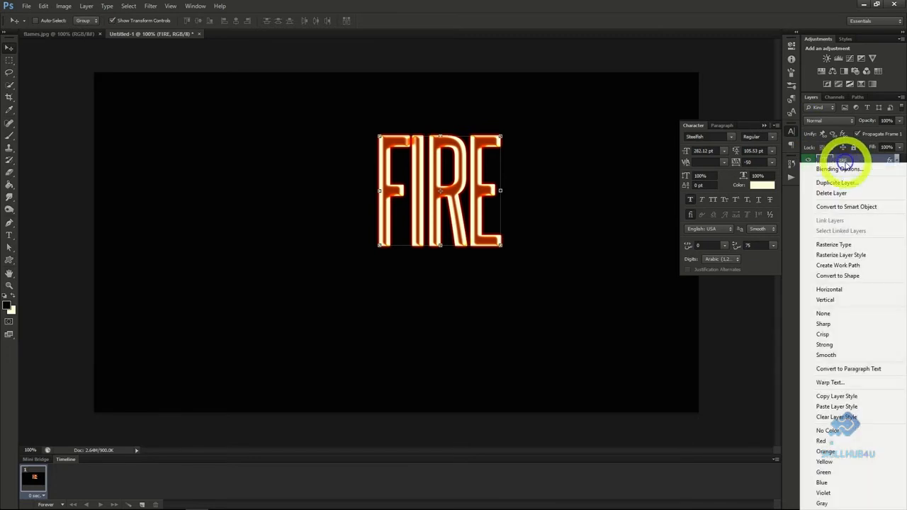
left_click(834, 244)
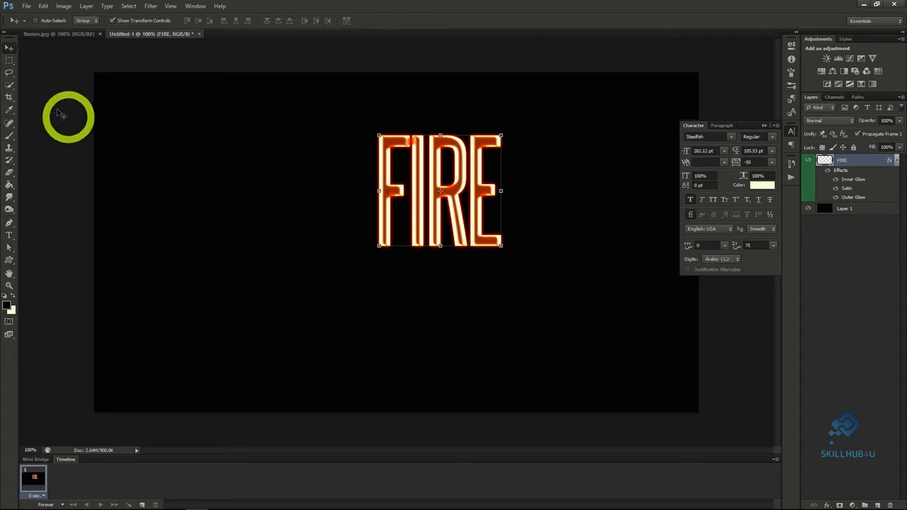
left_click_drag(415, 220, 416, 221)
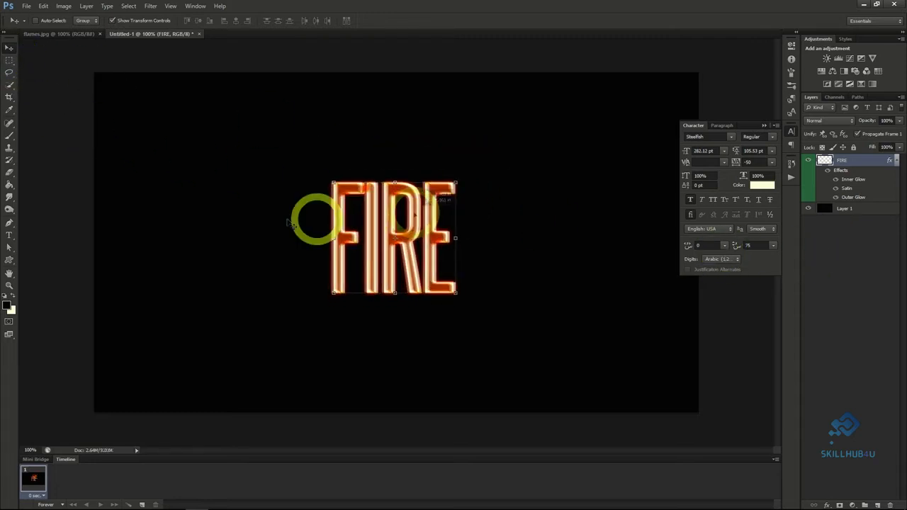
Erase the tops of the FIRE letters with a soft 250 px Eraser at 0% hardness so they fade into black.
left_click(10, 175)
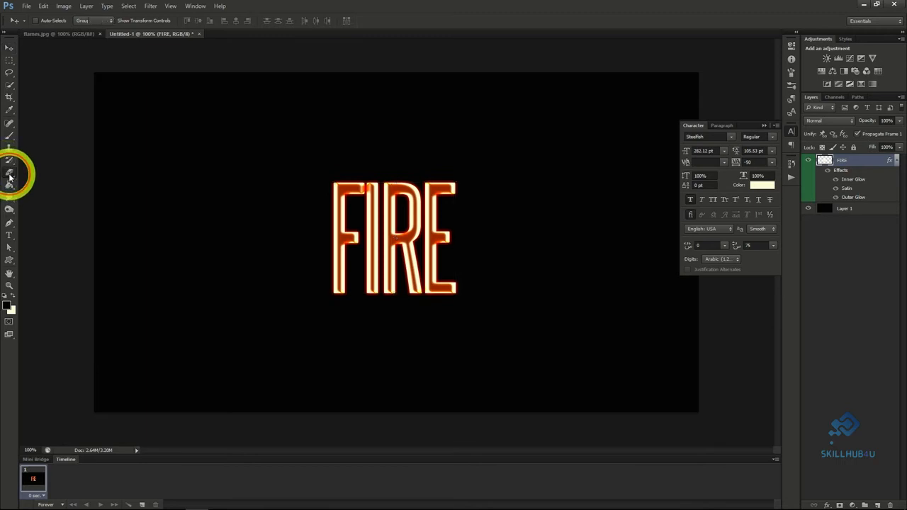
left_click(47, 24)
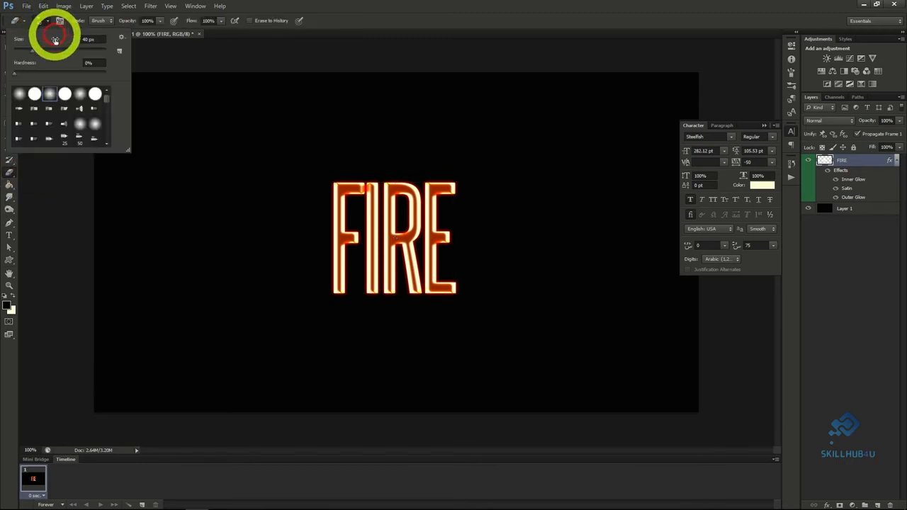
left_click_drag(56, 53, 89, 47)
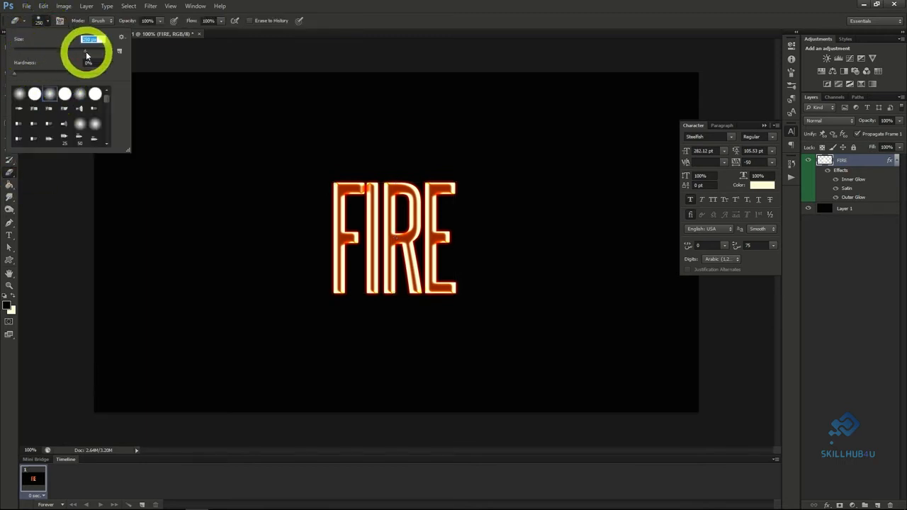
left_click(51, 94)
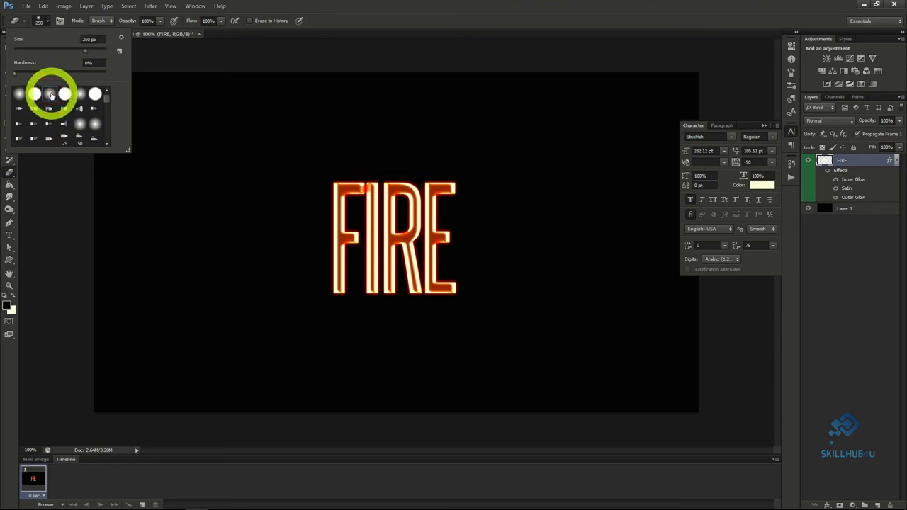
left_click(42, 21)
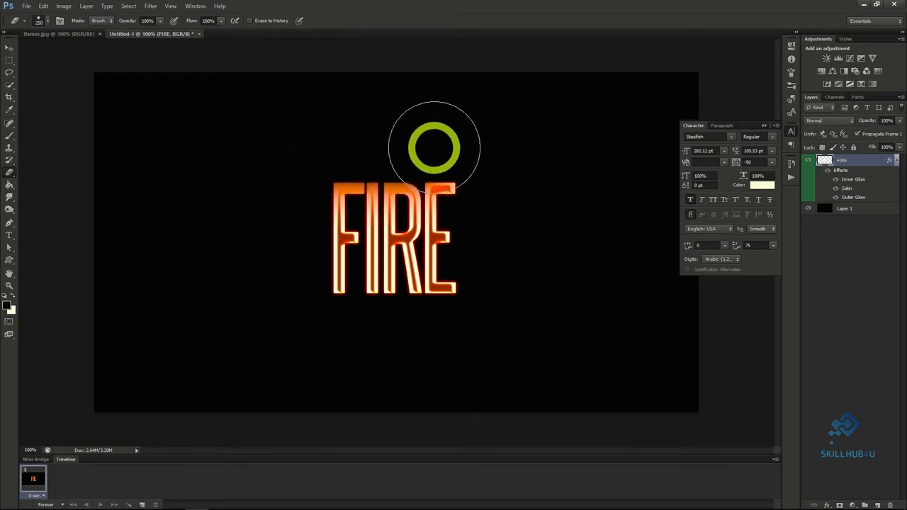
mouse_move(469, 147)
left_mouse_down()
mouse_move(327, 148)
mouse_move(424, 145)
left_mouse_up()
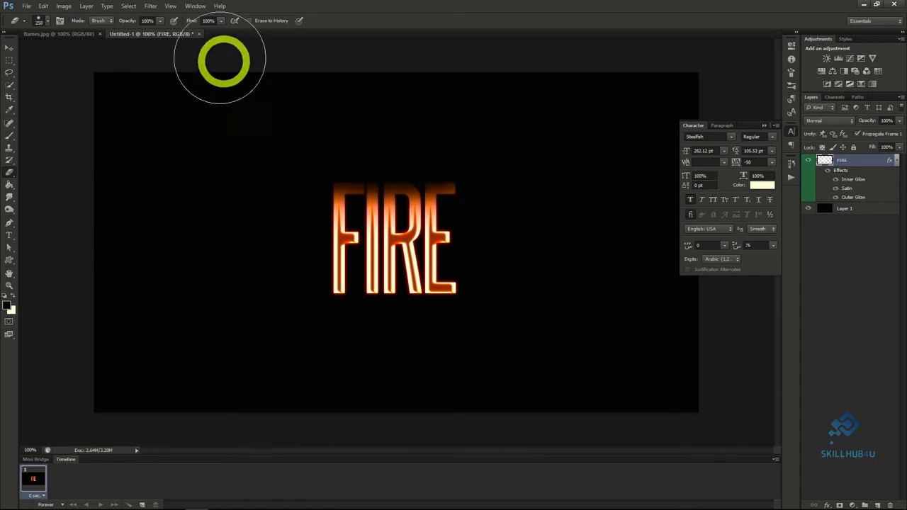
Distort the FIRE lettering with the ZigZag filter in Pond Ripples style, using an amount of 4 and slightly fewer ridges.
left_click(149, 7)
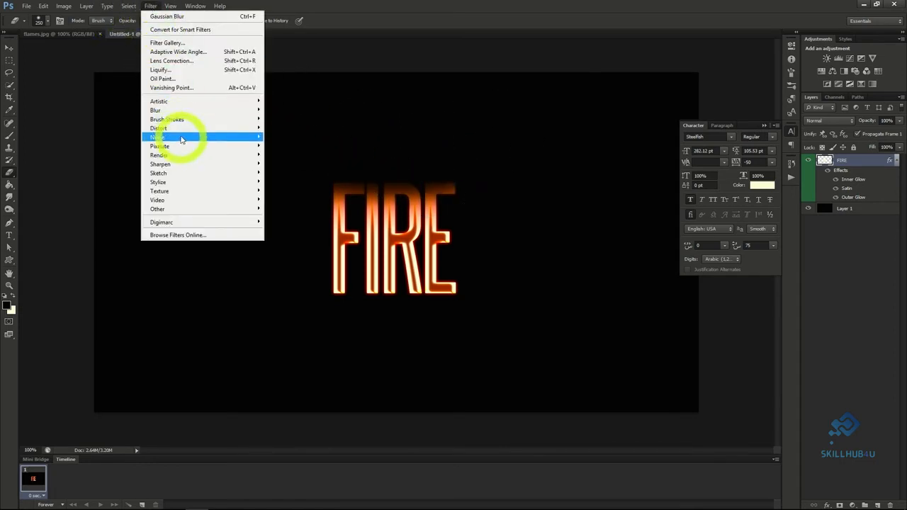
mouse_move(183, 133)
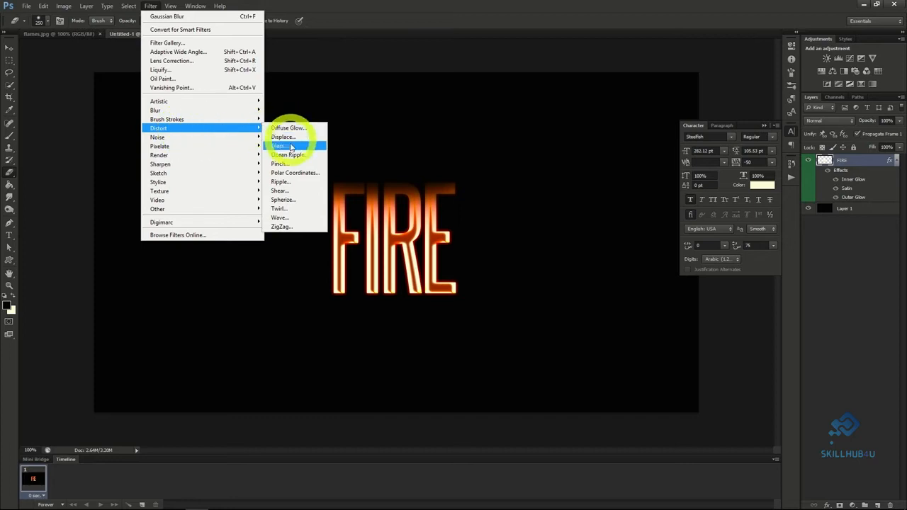
left_click(283, 226)
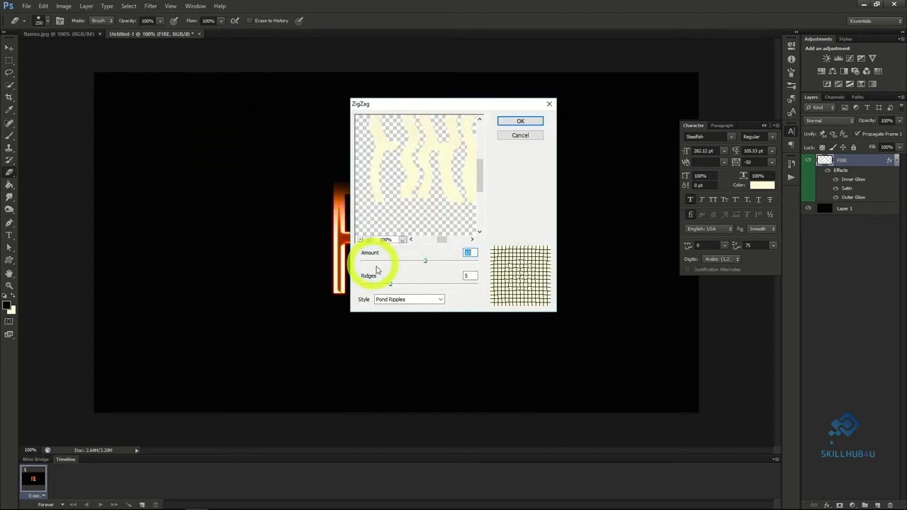
left_click_drag(424, 261, 387, 285)
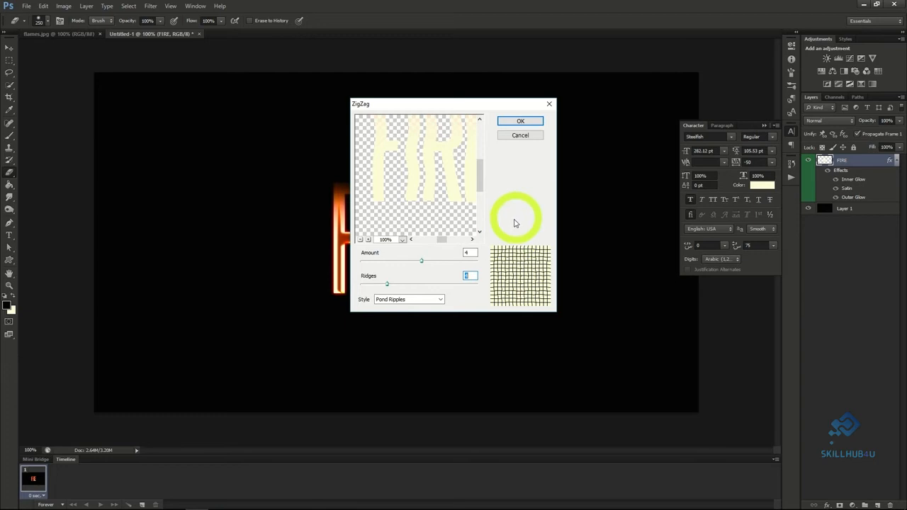
left_click(514, 121)
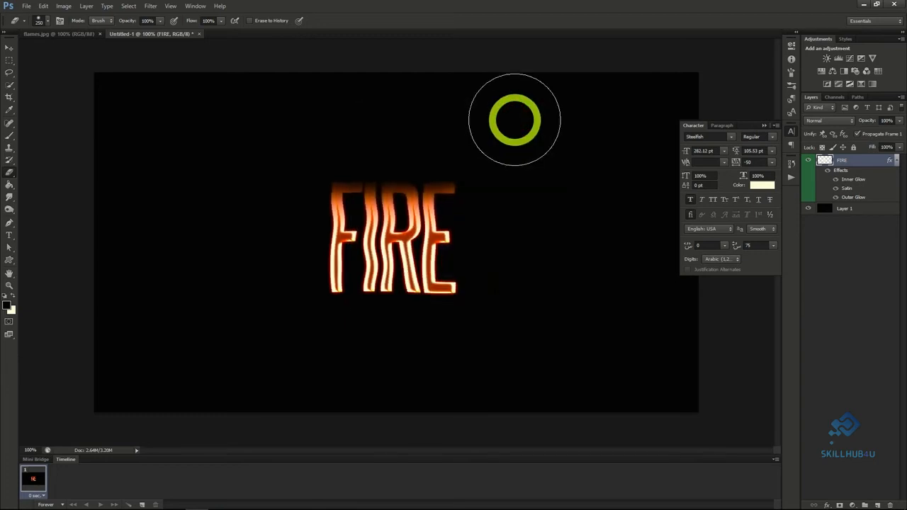
Copy the flames.jpg background into the FIRE document and load its Green channel as a selection.
left_click(75, 34)
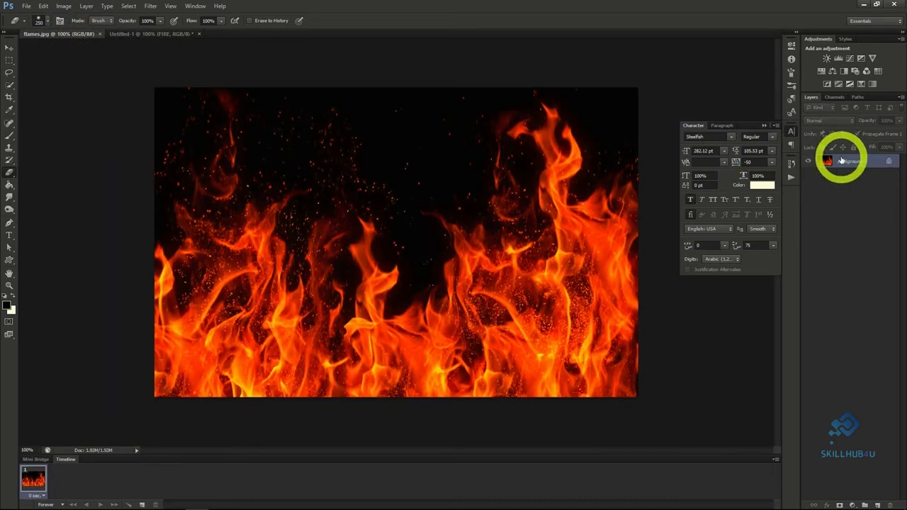
left_click_drag(840, 161, 168, 35)
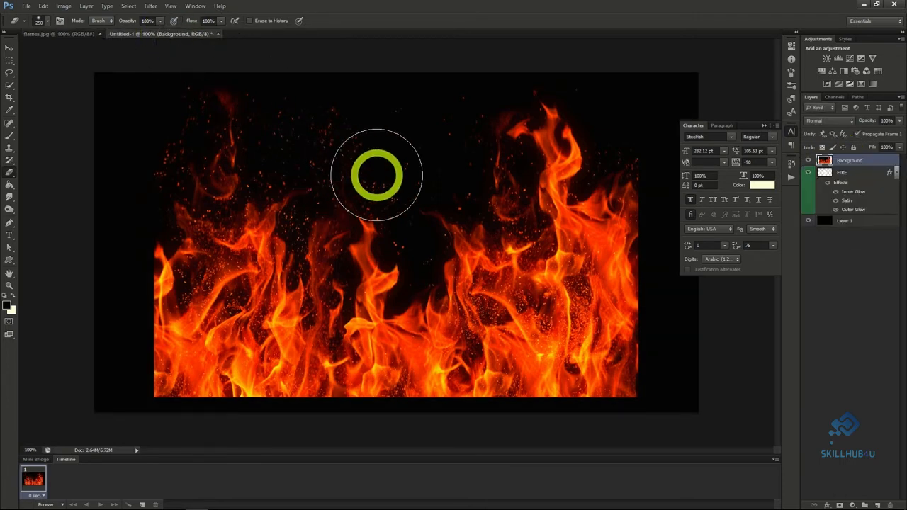
left_click(834, 98)
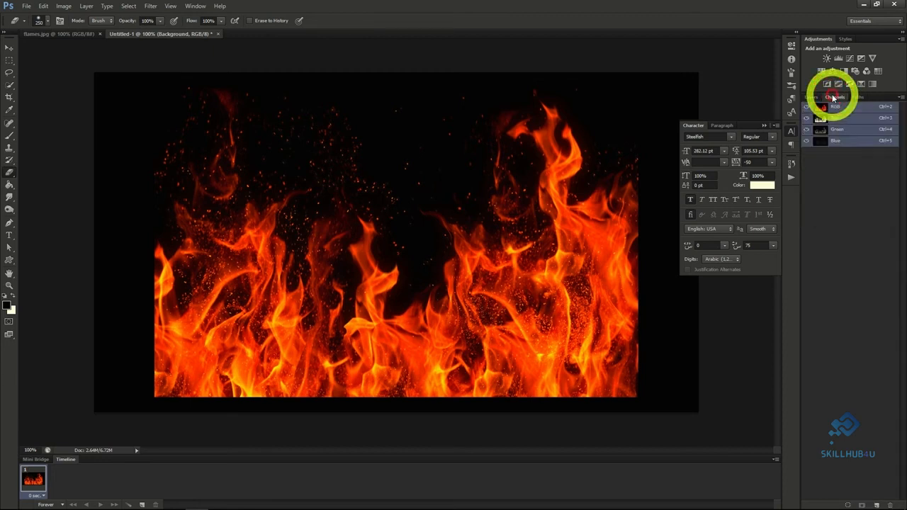
left_click(840, 132, "ctrl")
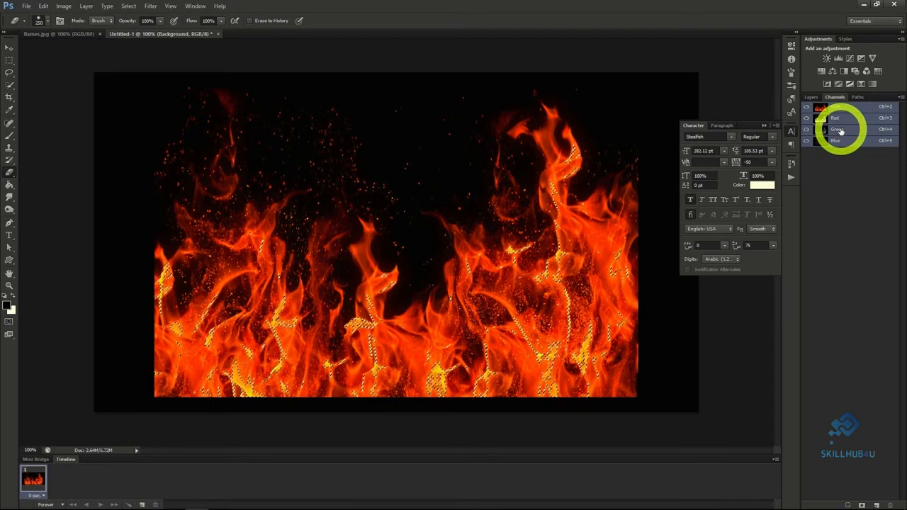
Extract the selected flames to a separate layer named Fire Main and delete the full flames Background layer.
left_click(815, 98)
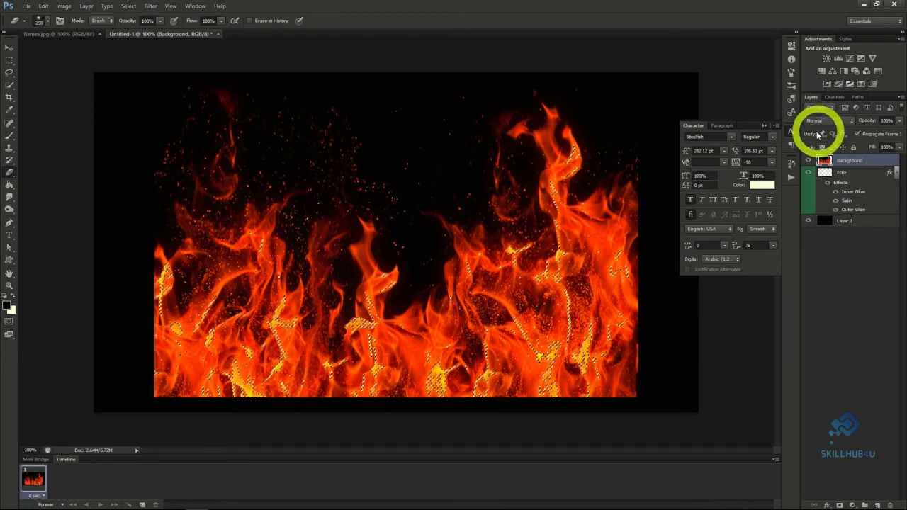
key("ctrl+j")
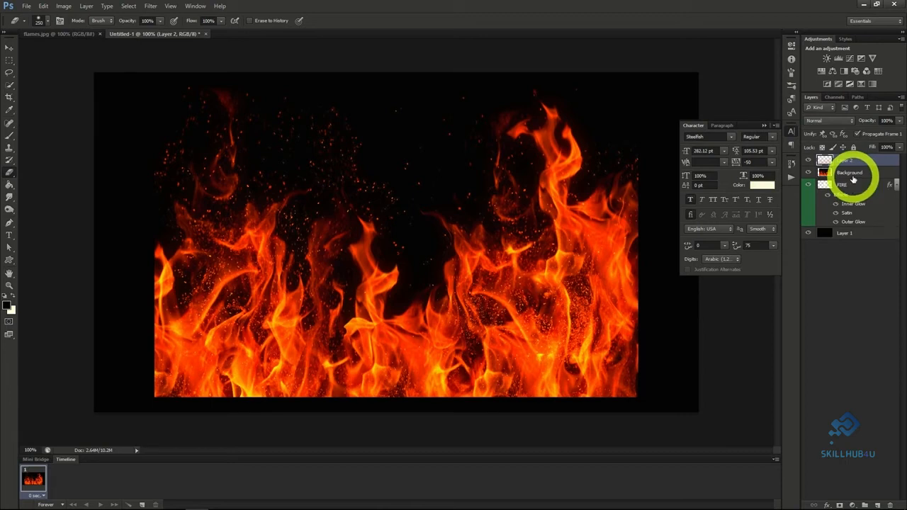
left_click(842, 175)
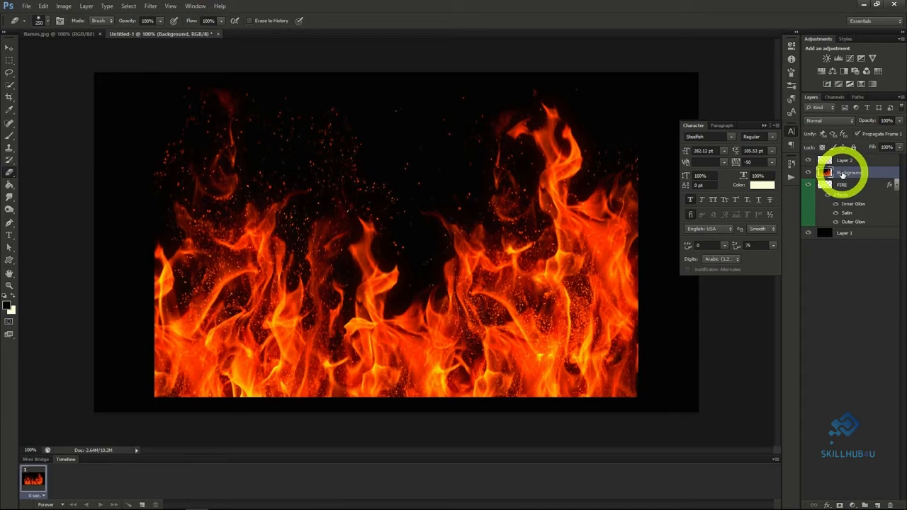
key("Delete")
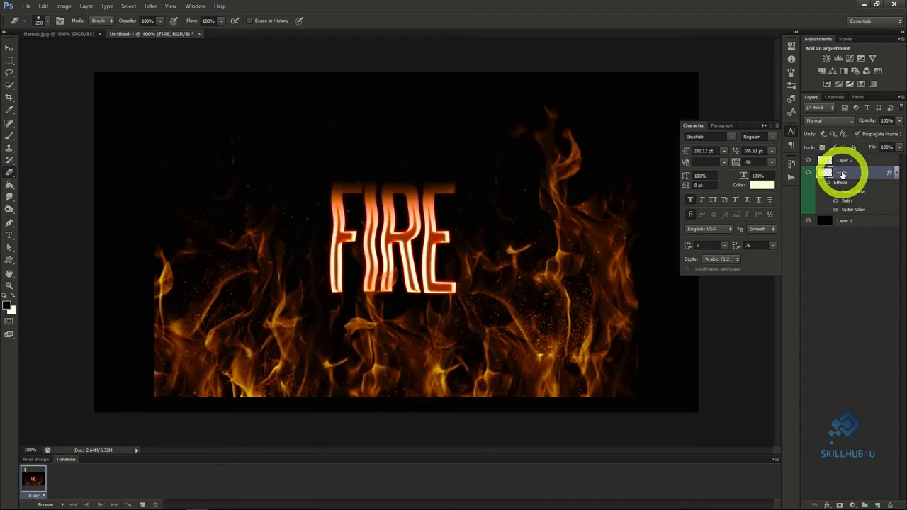
double_click(845, 161)
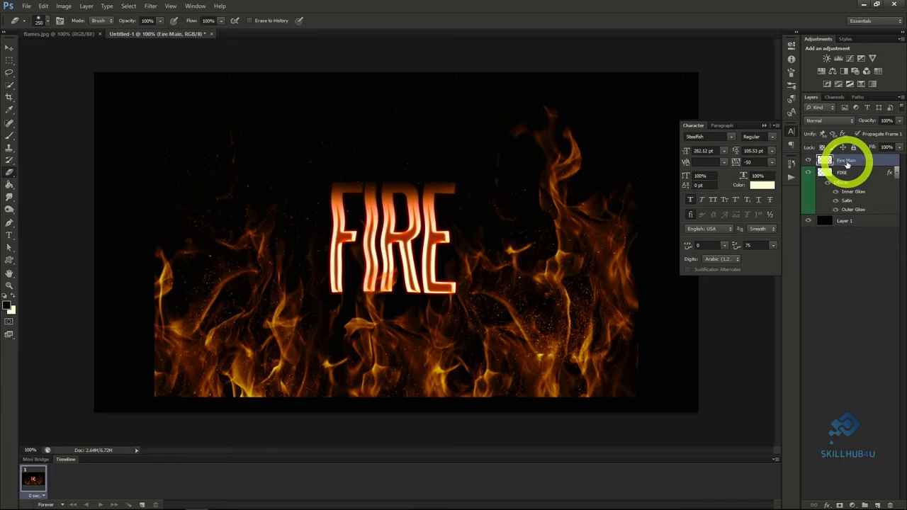
Scale the Fire Main flames down with linked proportions and position them over the FIRE lettering.
left_click(9, 48)
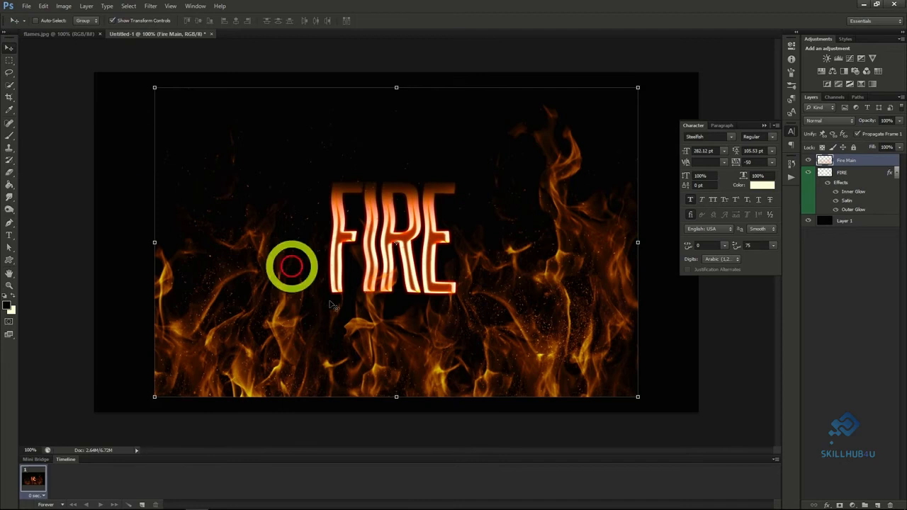
left_click_drag(528, 326, 511, 308)
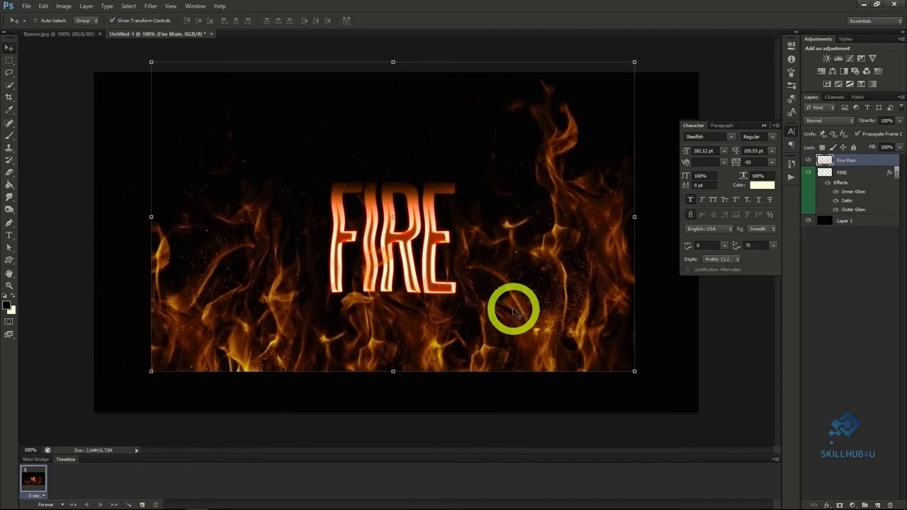
left_click(634, 62)
left_click(165, 20)
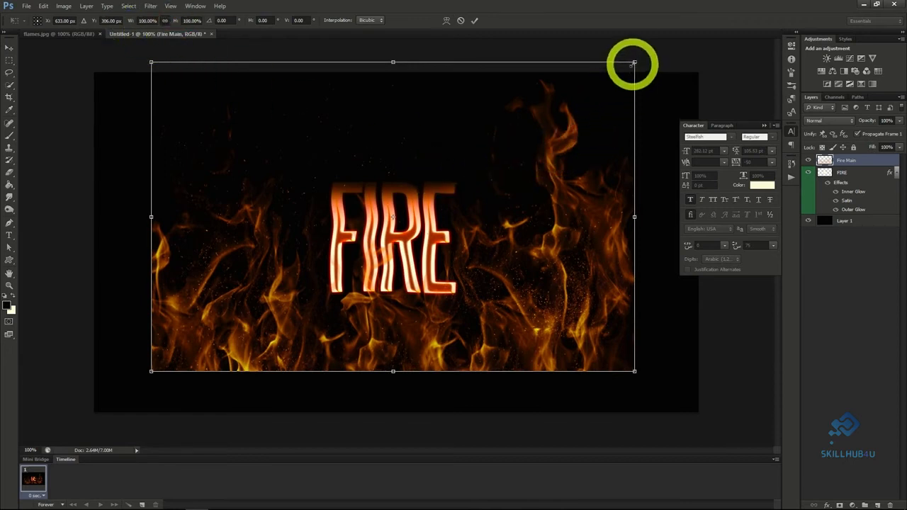
left_click_drag(634, 63, 418, 202)
mouse_move(354, 324)
left_mouse_down()
mouse_move(421, 259)
mouse_move(415, 254)
left_mouse_up()
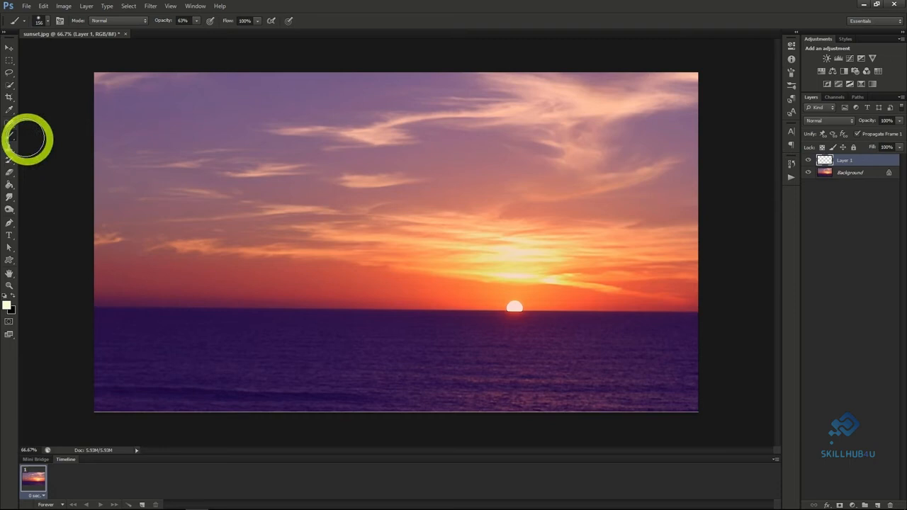
Enlarge the soft brush to 300 px and paint one pale glow spot on sunset.jpg's Layer 1, at the horizon left of the sun.
left_click(49, 23)
left_click(78, 54)
left_click_drag(78, 54, 96, 54)
left_click(49, 24)
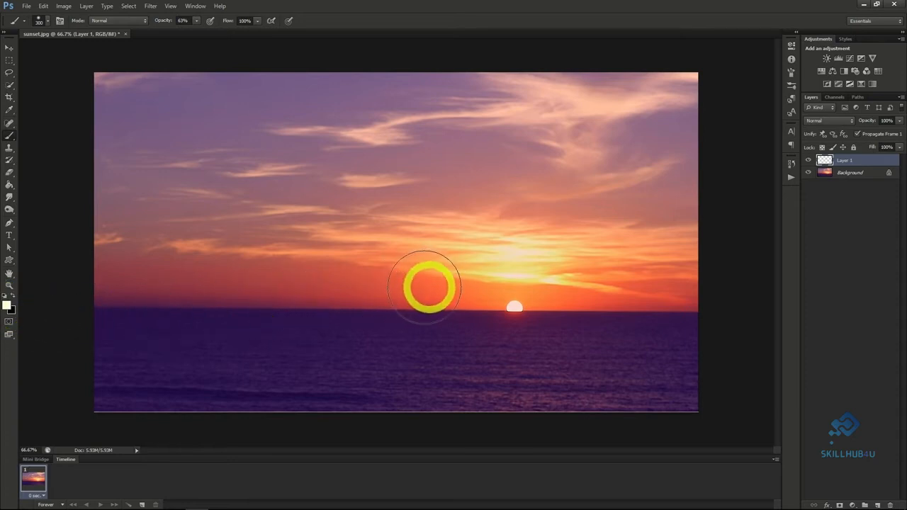
left_click(419, 287)
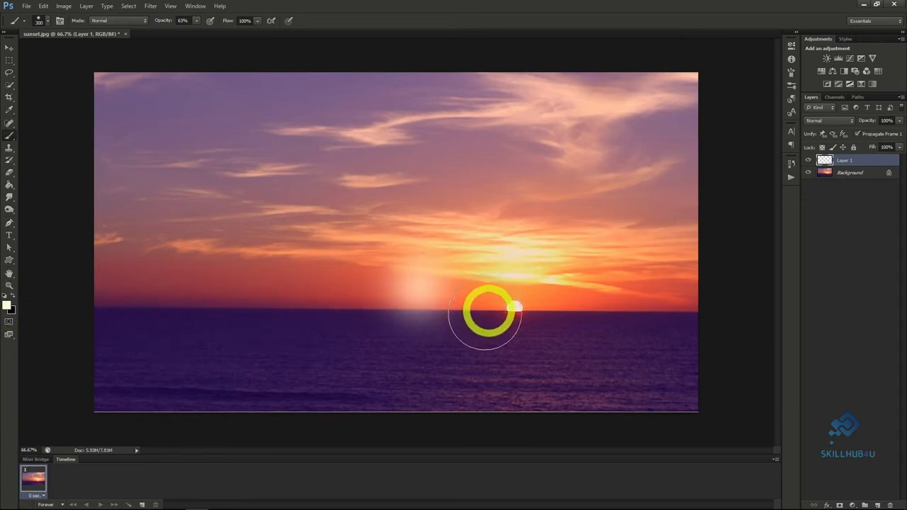
Add 3.5% uniform, monochromatic noise to the glow spot on Layer 1.
scroll(455, 316, "up", 3)
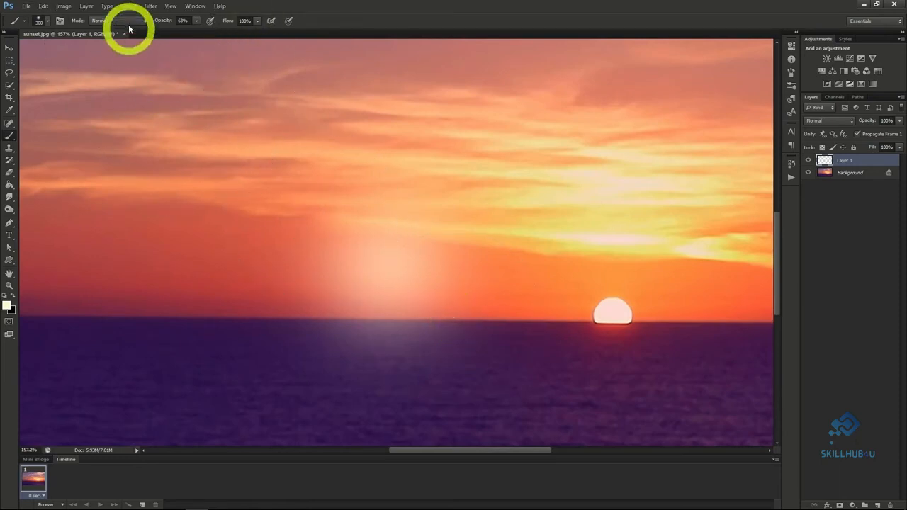
left_click(151, 6)
left_click(170, 137)
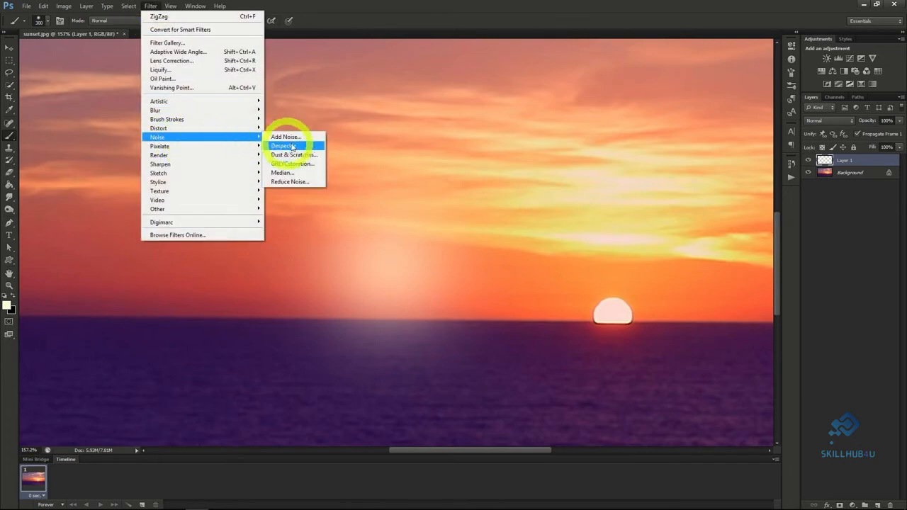
left_click(299, 142)
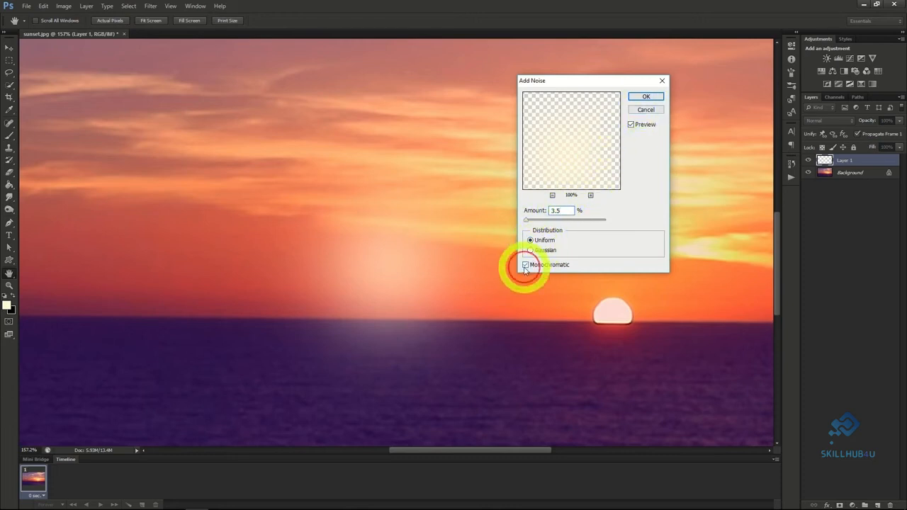
left_click(642, 96)
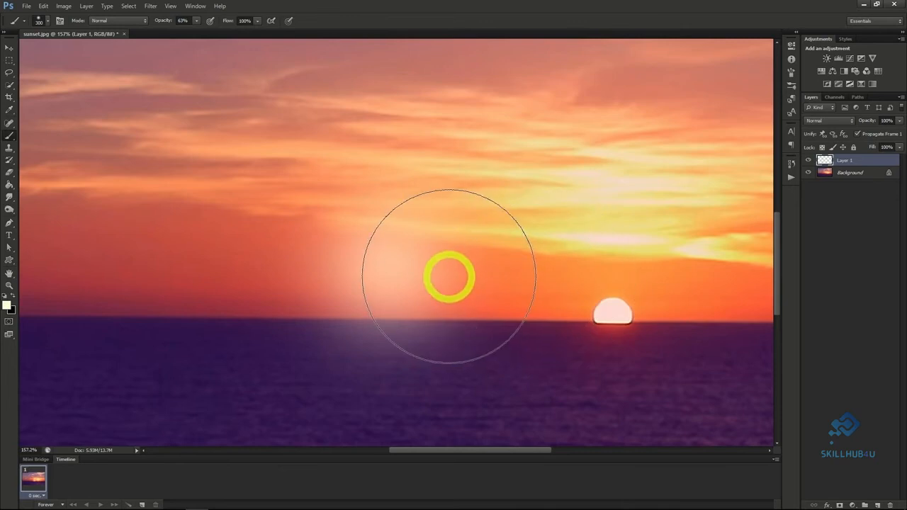
Duplicate the glow layer as White and rename the original Layer 1 to Orange.
right_click(845, 161)
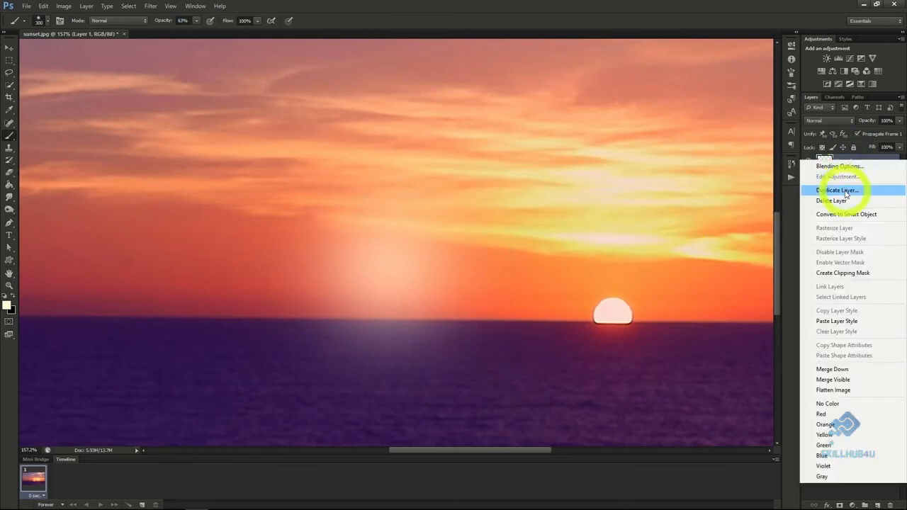
left_click(836, 191)
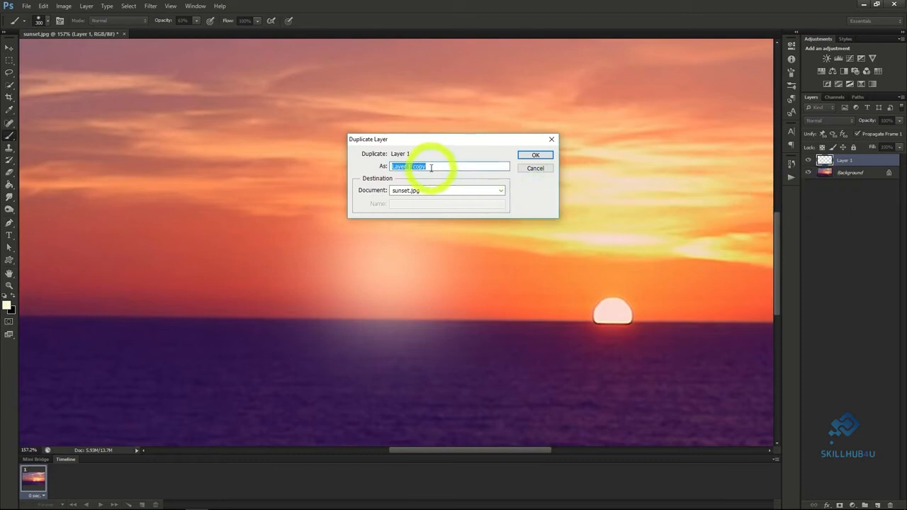
type("White")
key("Return")
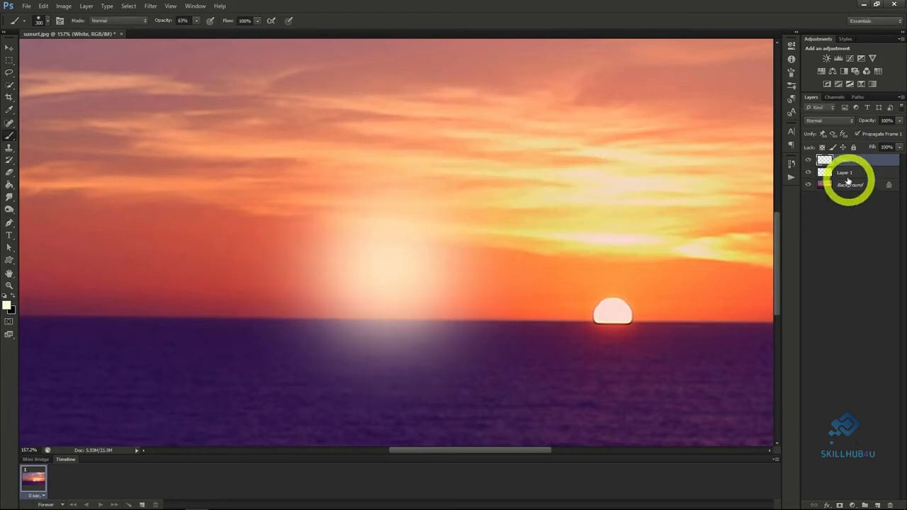
left_click(844, 174)
right_click(844, 176)
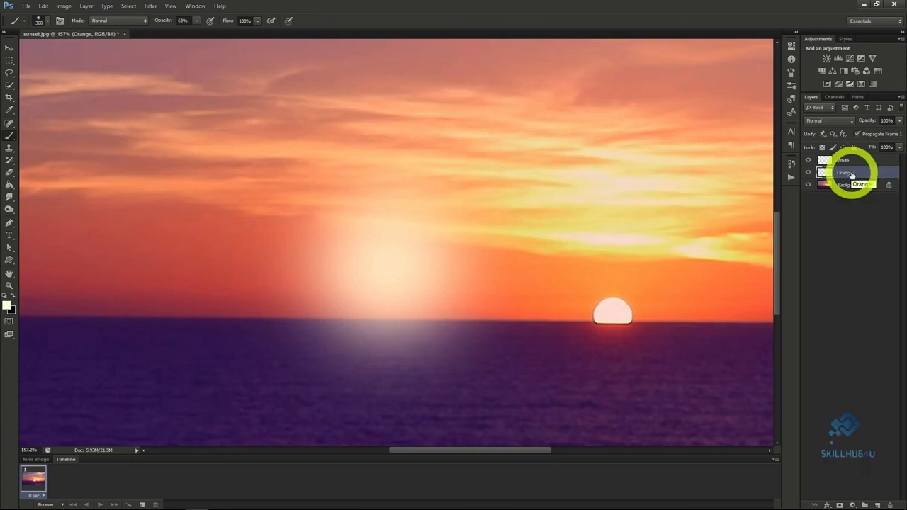
Hide the White layer and colorize the Orange layer with Hue/Saturation at hue 45, saturation 97 and lightness -19.
left_click(808, 161)
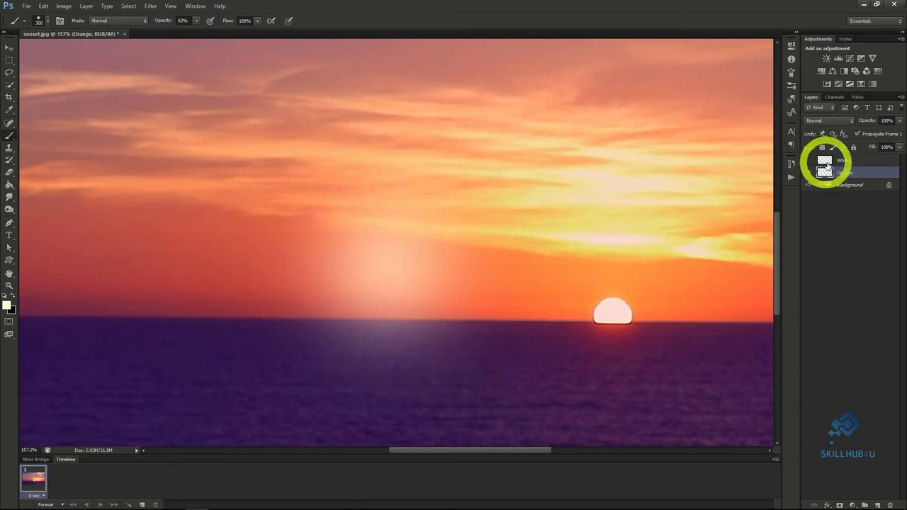
left_click(64, 6)
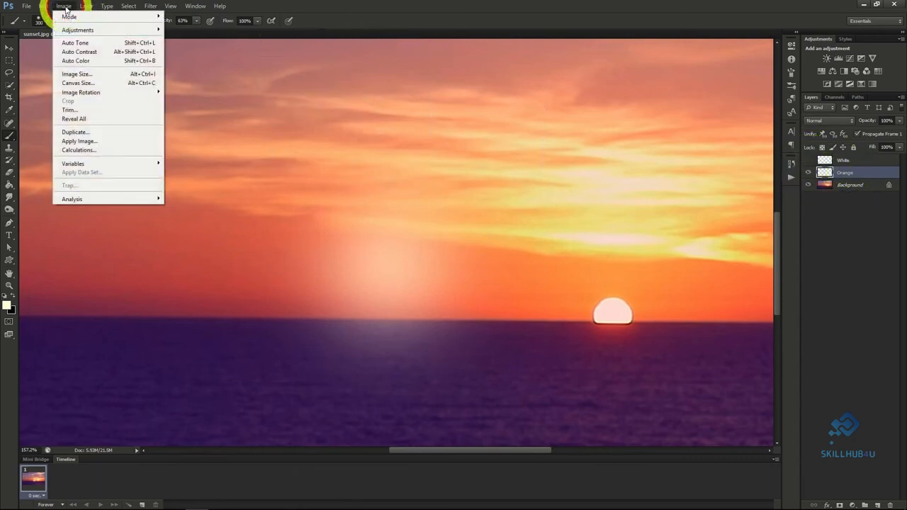
mouse_move(85, 31)
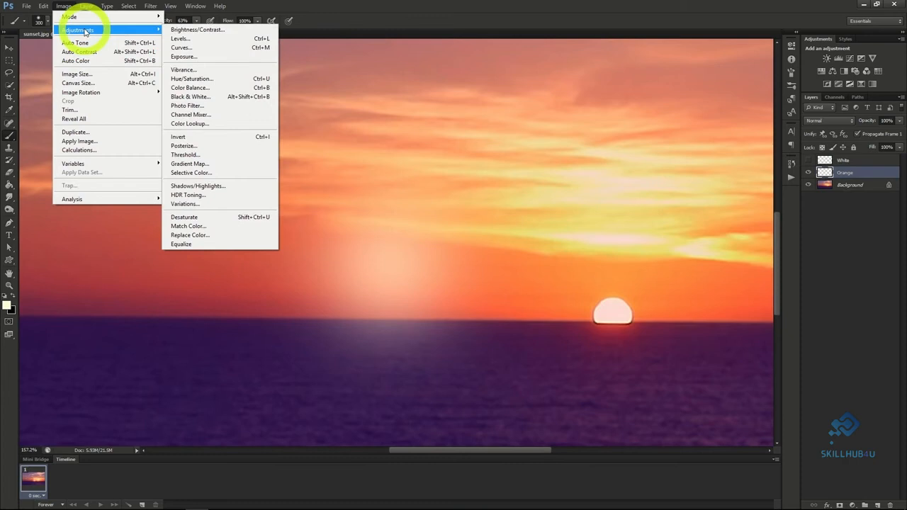
left_click(195, 79)
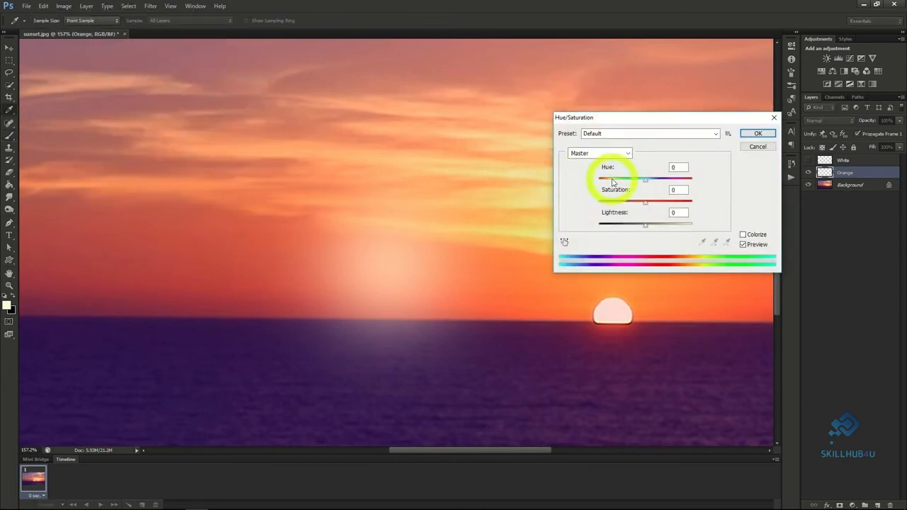
left_click(742, 235)
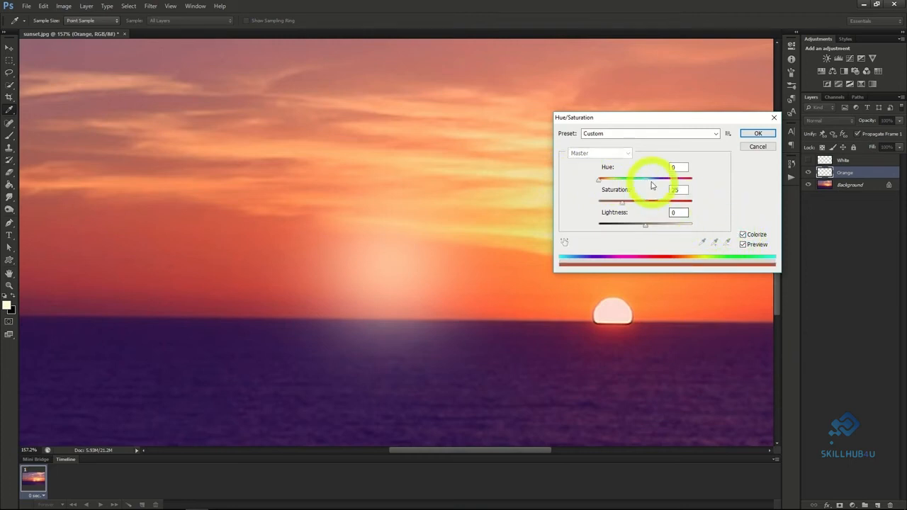
left_click_drag(599, 179, 715, 210)
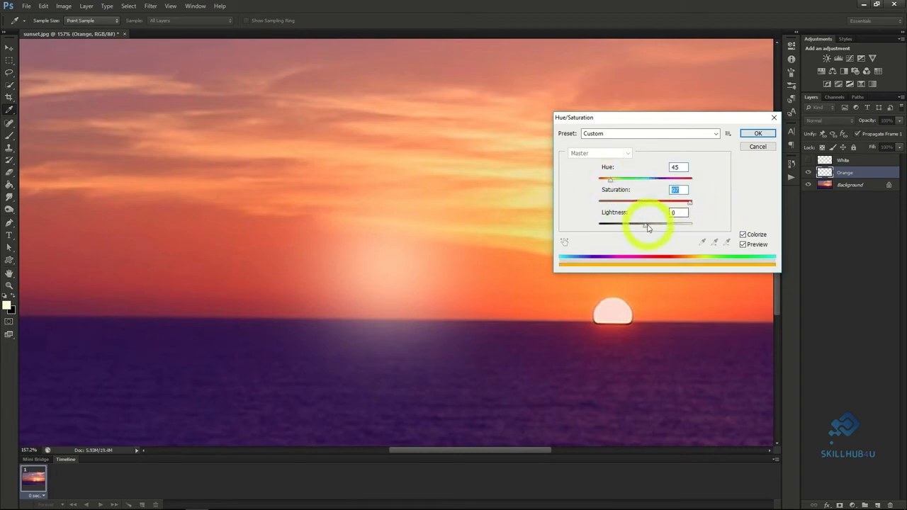
left_click_drag(645, 225, 636, 228)
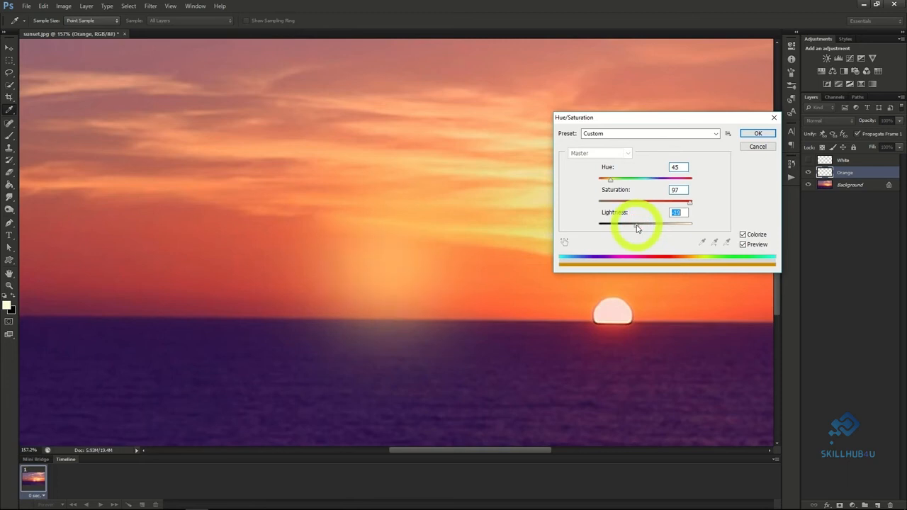
left_click(758, 133)
key("b")
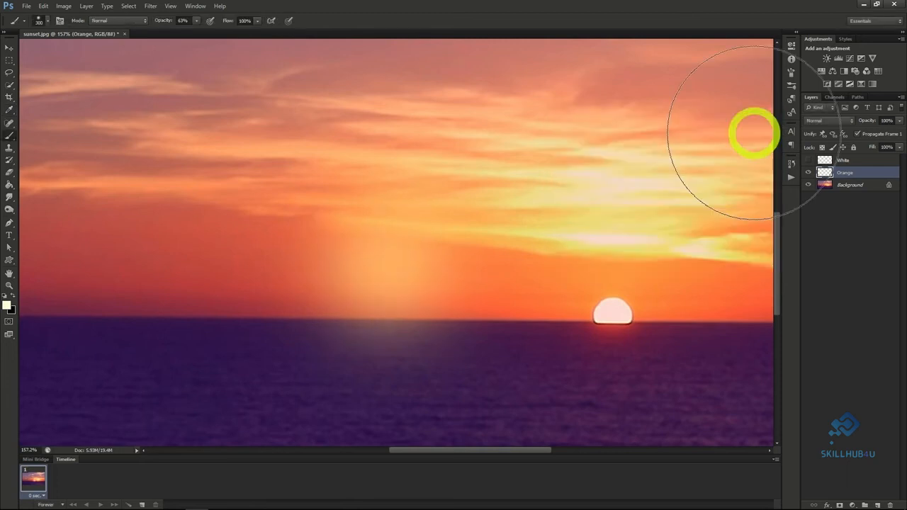
Set the Orange layer's blend mode to Screen, show the White layer again and set its blend mode to Linear Dodge (Add).
left_click(823, 121)
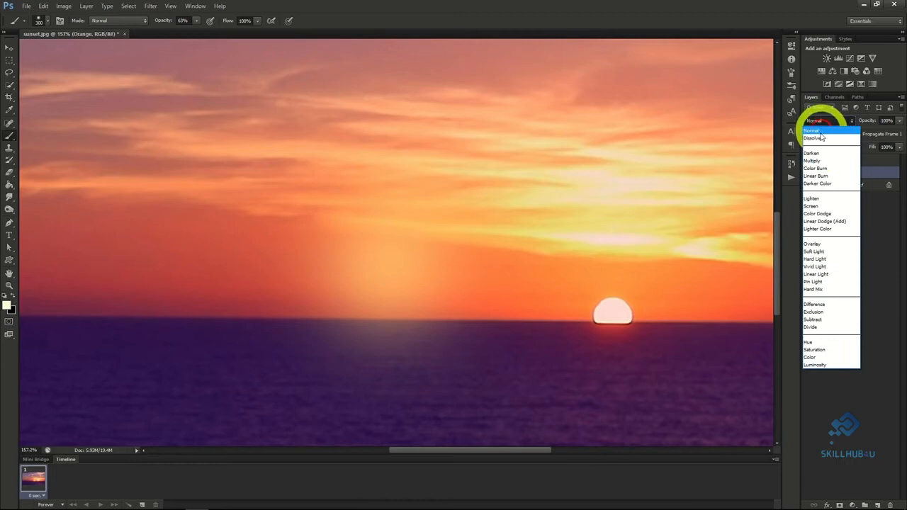
left_click(822, 221)
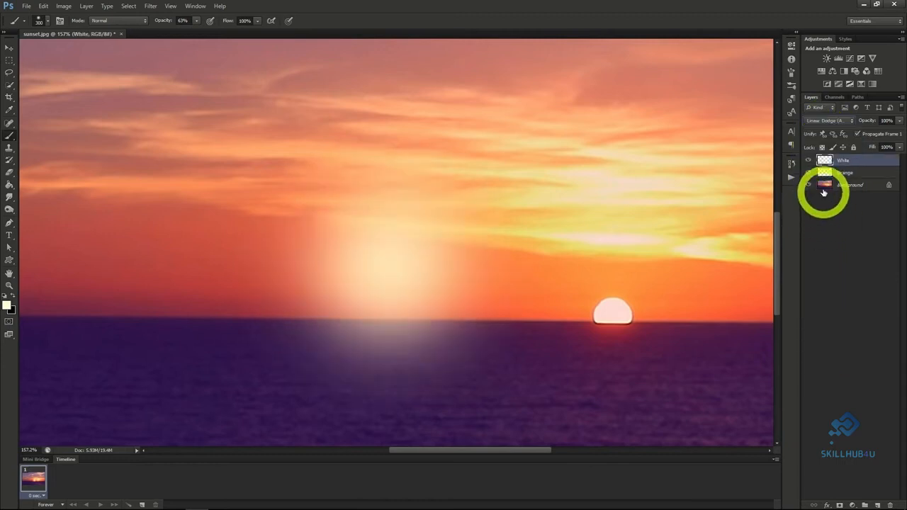
left_click(828, 120)
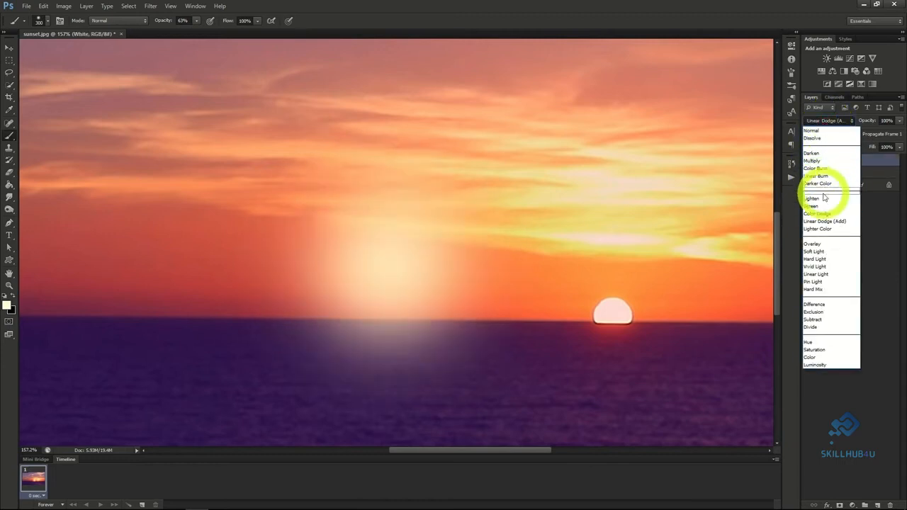
left_click(823, 222)
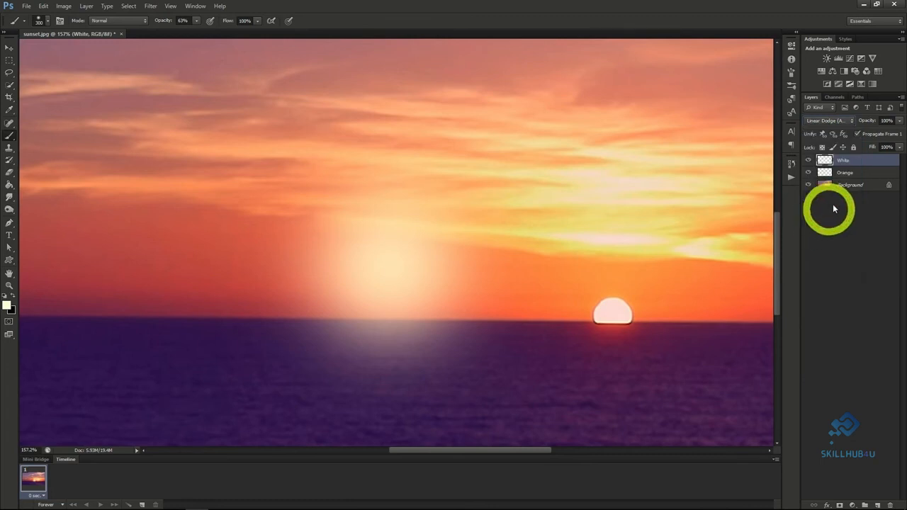
Scale the Orange glow up proportionally to about 114% and center it behind the White glow.
left_click(852, 174)
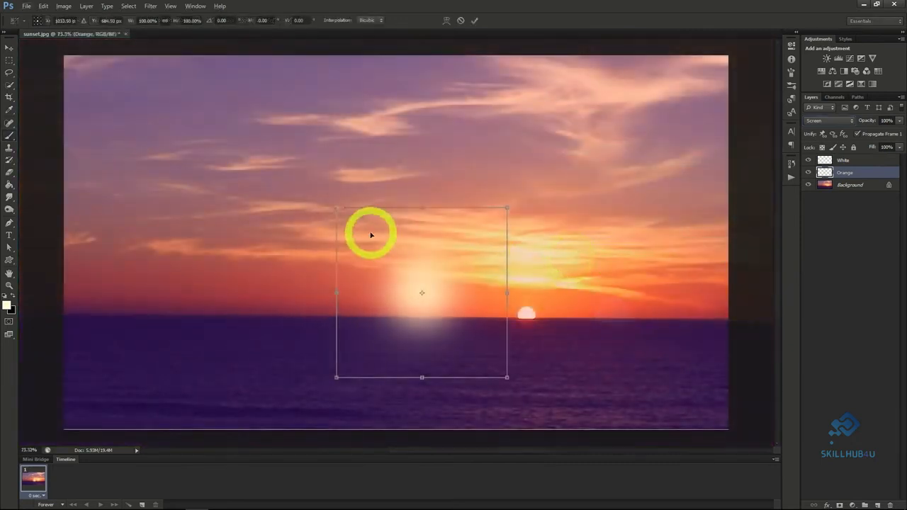
left_click_drag(336, 207, 306, 188)
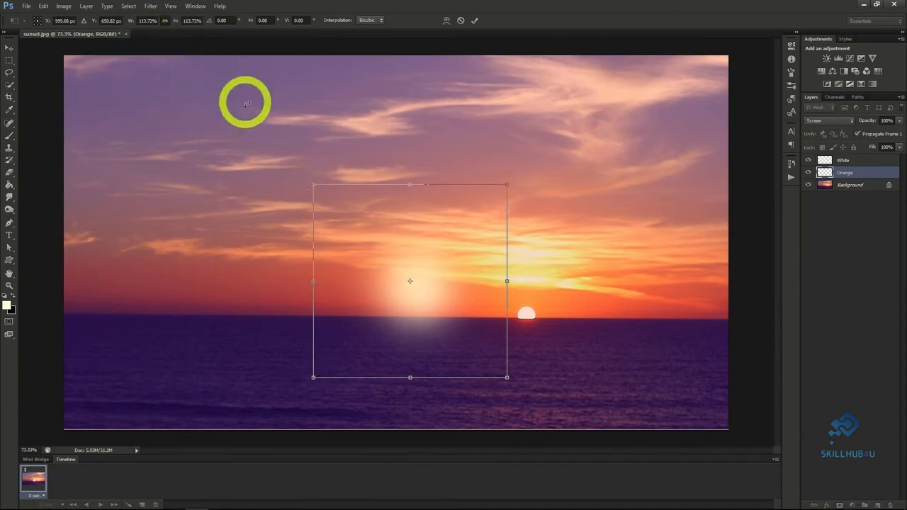
left_click(6, 49)
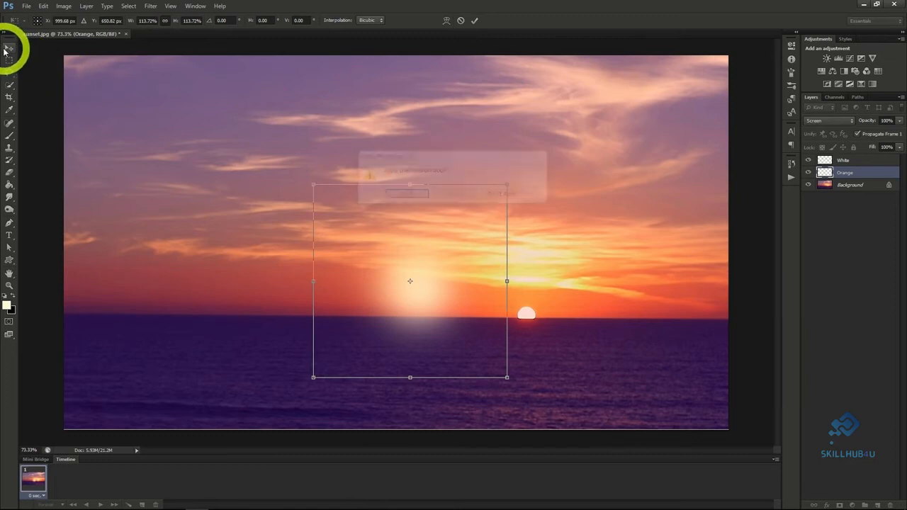
left_click(400, 197)
left_click_drag(400, 197, 455, 241)
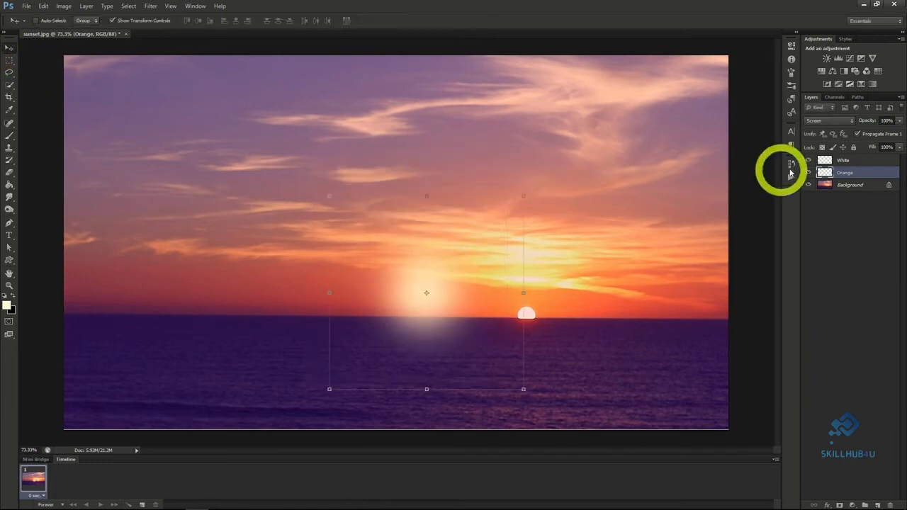
Move the White and Orange glow layers together over the setting sun and enlarge both around it.
left_click(853, 161)
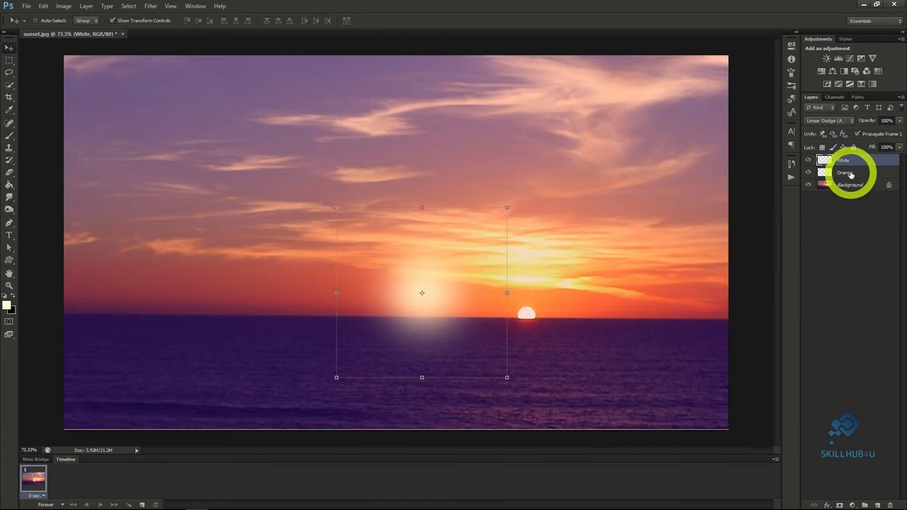
left_click(851, 174, "shift")
left_click_drag(423, 290, 548, 309)
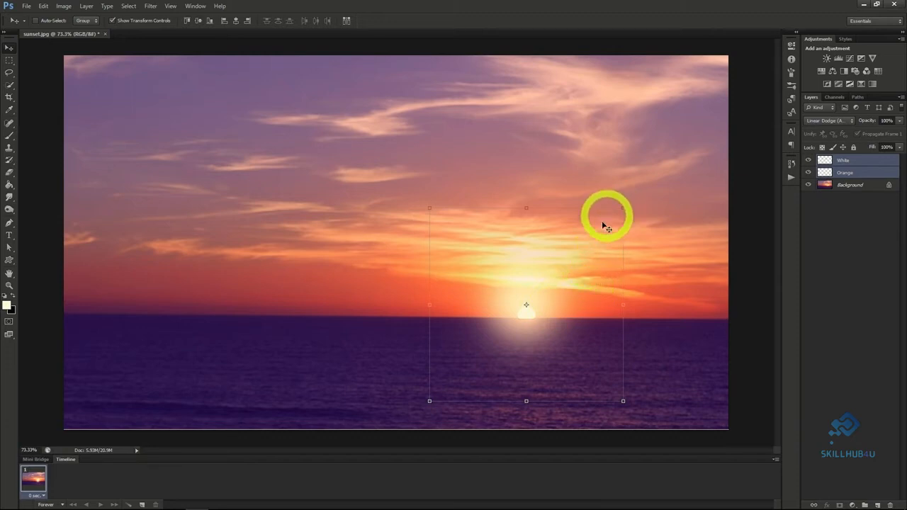
mouse_move(546, 274)
left_mouse_down()
mouse_move(549, 283)
mouse_move(551, 275)
left_mouse_up()
left_click(836, 161)
left_click(843, 172)
left_click(844, 162)
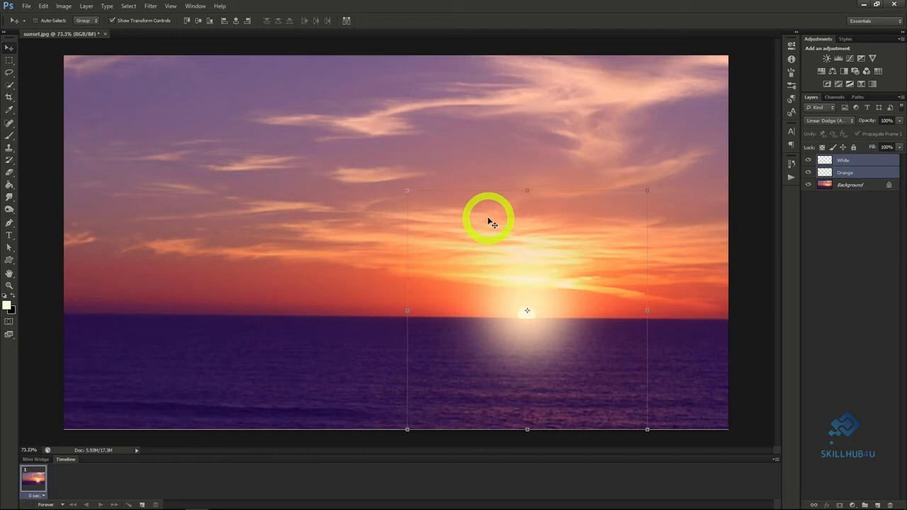
Lower the Orange glow layer's opacity to 50%.
left_click(853, 172)
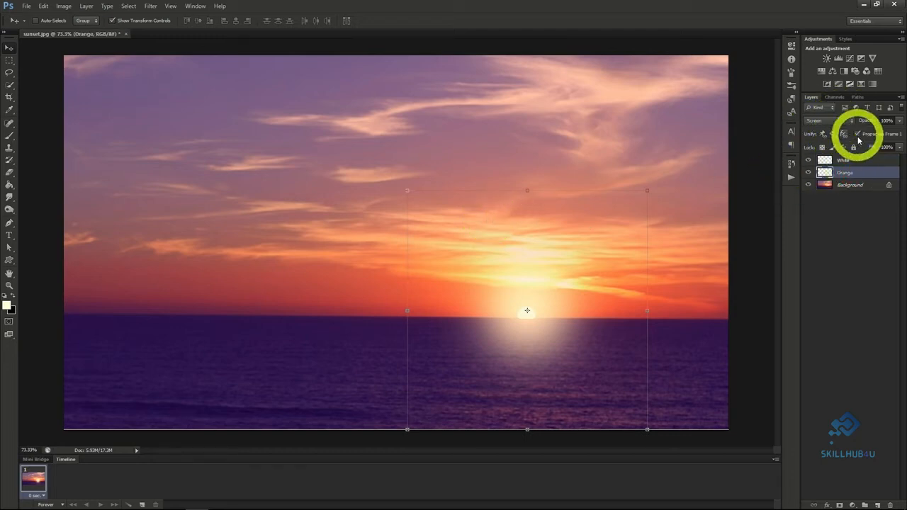
left_click(855, 162)
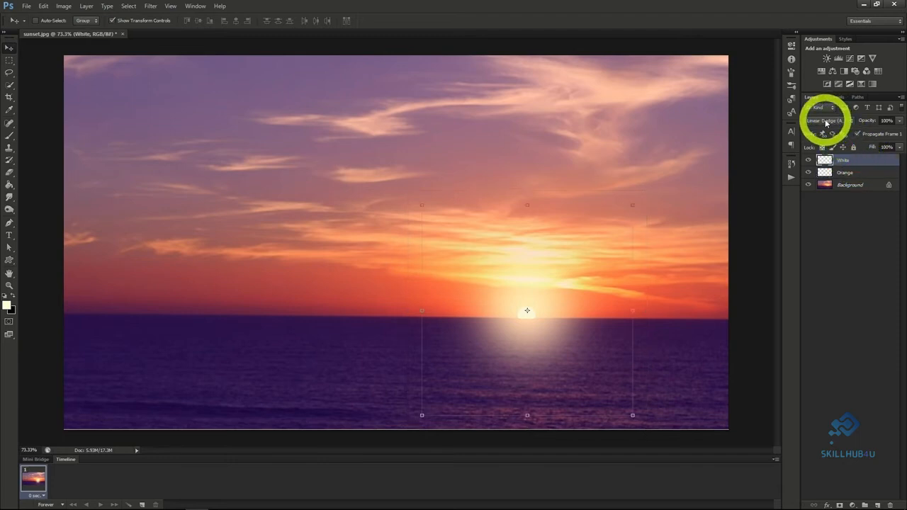
left_click(858, 173)
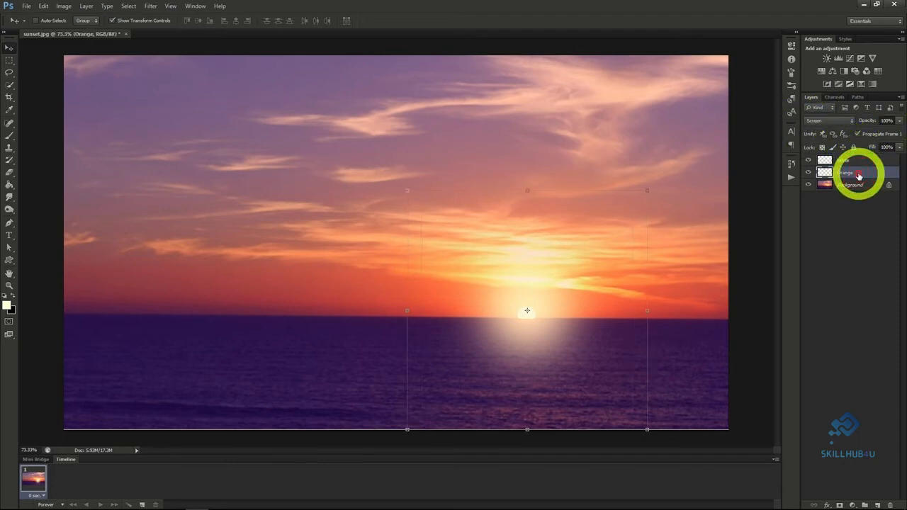
left_click(899, 122)
left_click(875, 133)
left_click_drag(874, 133, 876, 133)
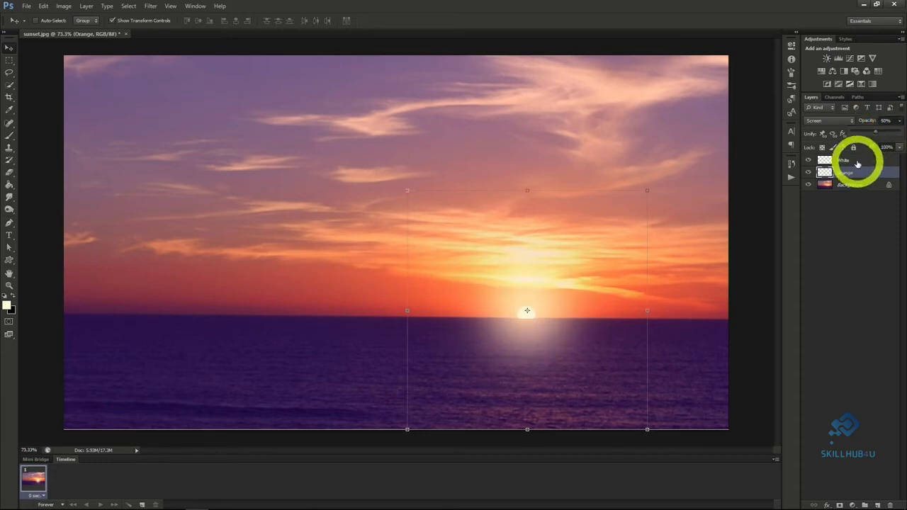
Lower the fill of the White glow layer.
left_click(858, 162)
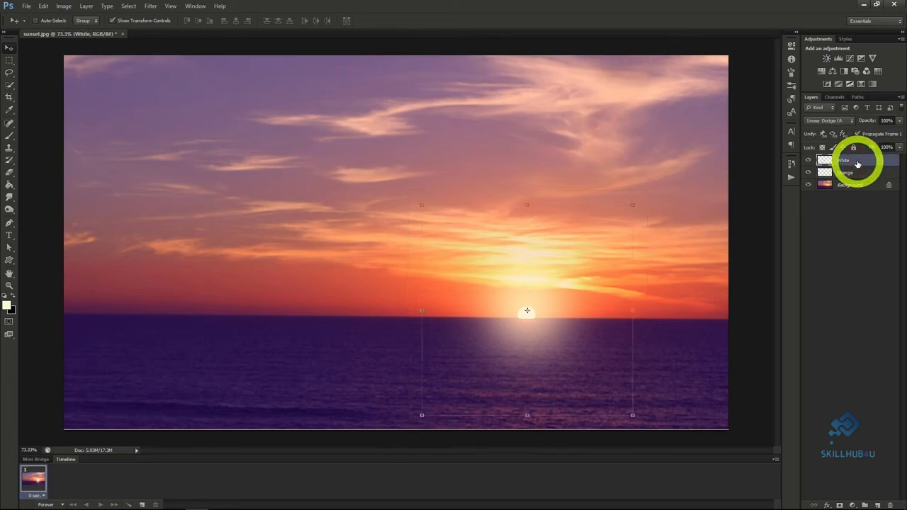
left_click(898, 148)
left_click_drag(899, 161, 861, 162)
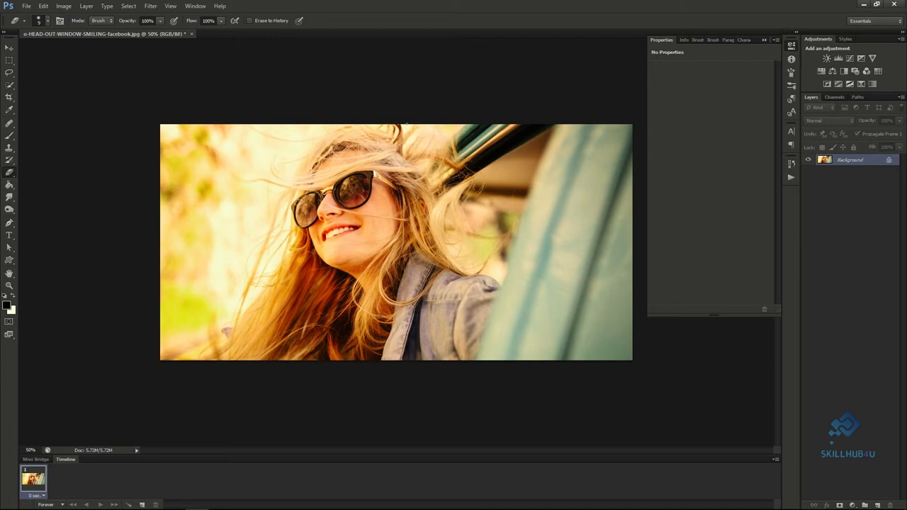
Add a Curves adjustment layer named Lomography Effect above the photo of the woman in sunglasses.
left_click(86, 6)
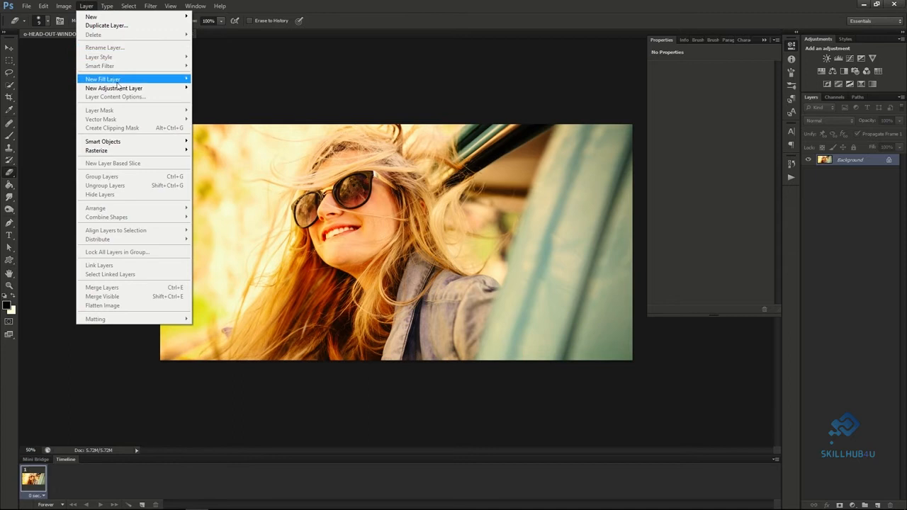
mouse_move(119, 91)
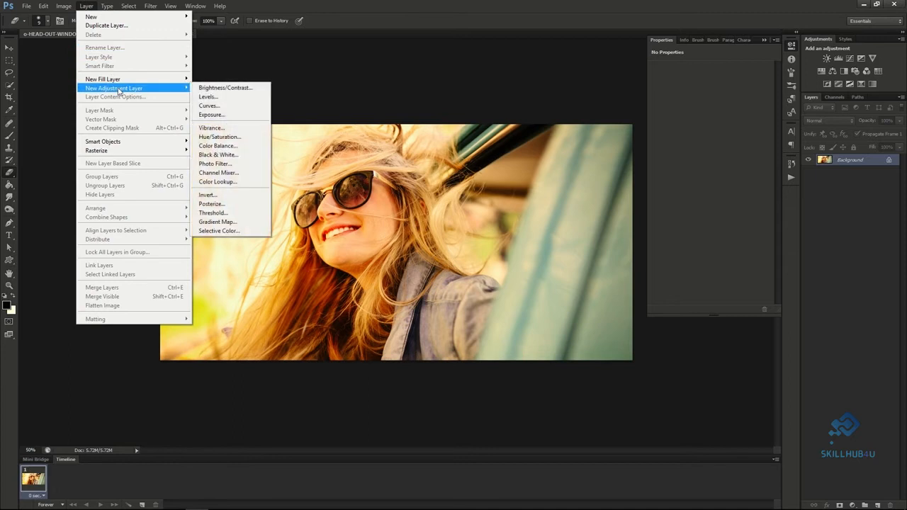
left_click(212, 105)
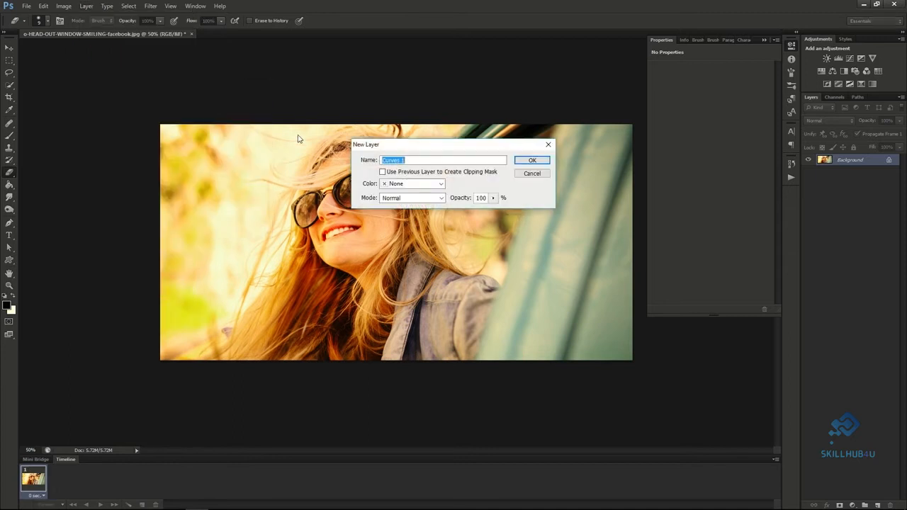
type("Lomography Effect")
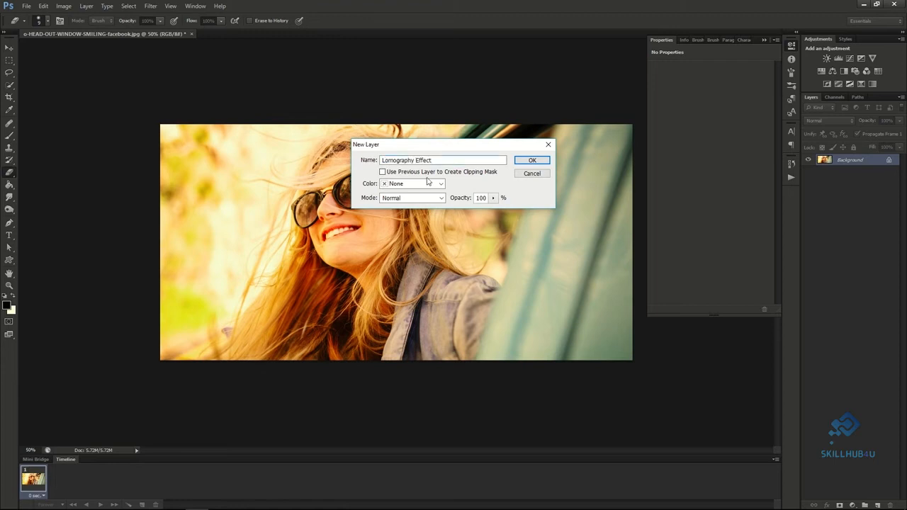
left_click(532, 161)
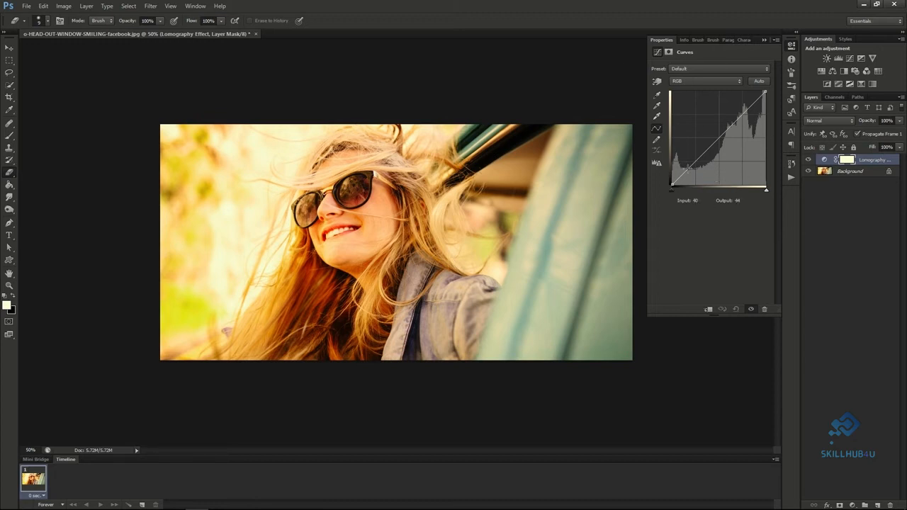
Shape the RGB curve into a slight S with points at input 47, output 35 and input 190, output 196.
left_click(687, 168)
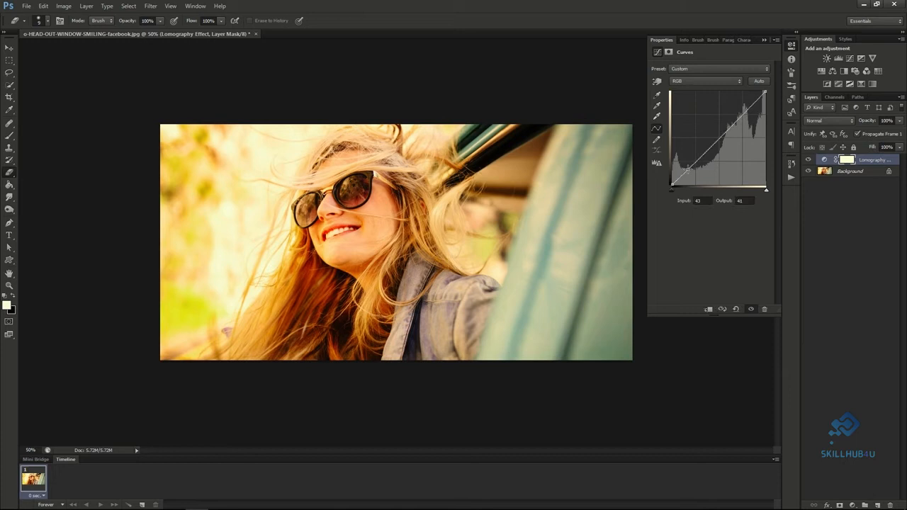
left_click_drag(687, 168, 689, 173)
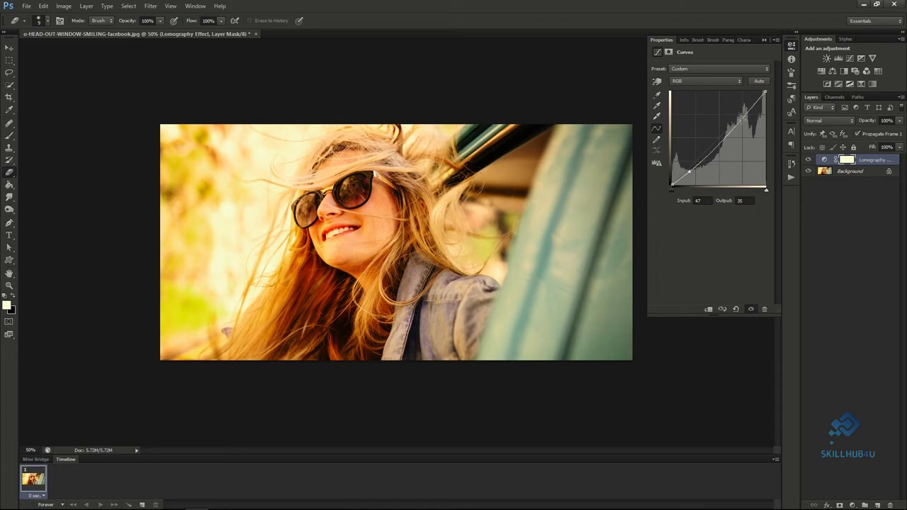
left_click(743, 116)
left_click_drag(743, 117, 742, 112)
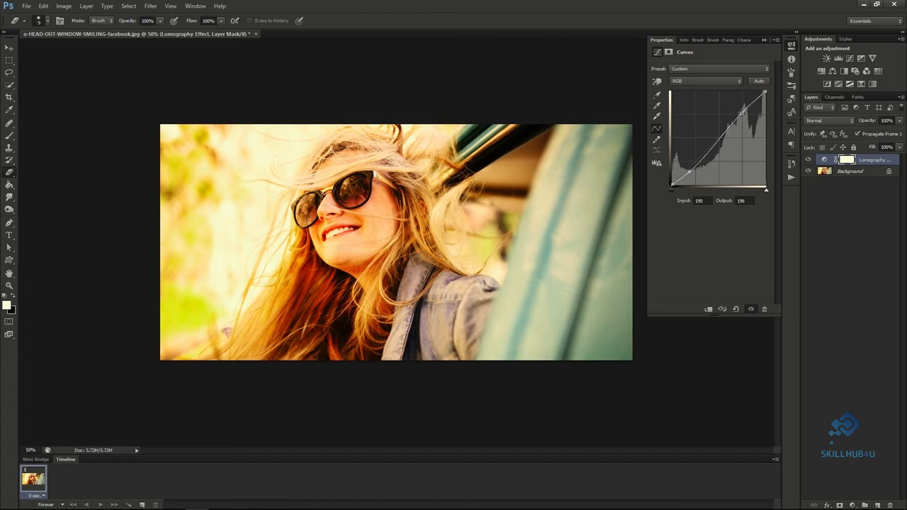
Shape the red channel curve with points at input 41, output 26 and input 191, output 190, and raise its black point slightly.
left_click(696, 80)
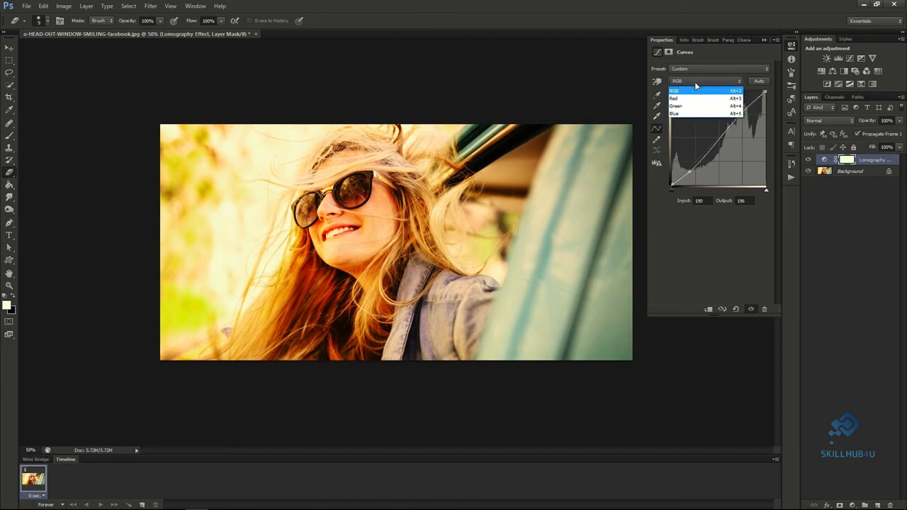
left_click(695, 96)
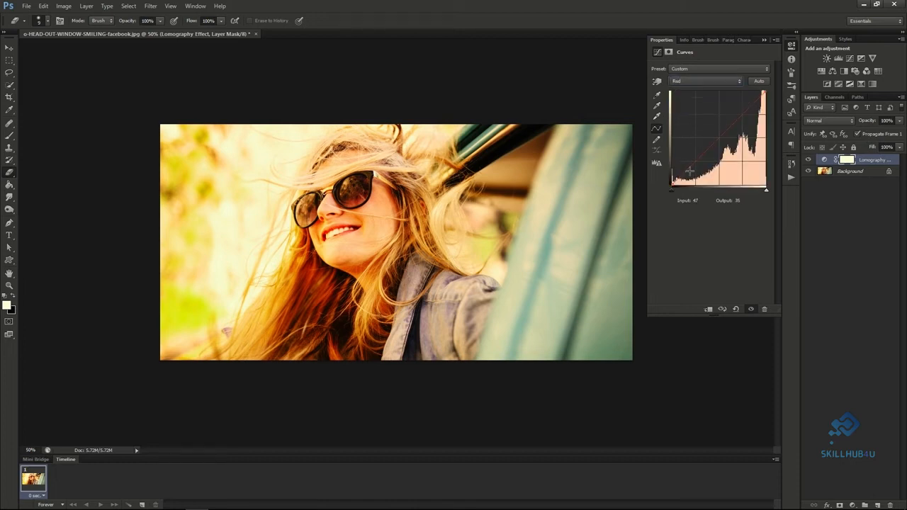
left_click_drag(686, 171, 687, 174)
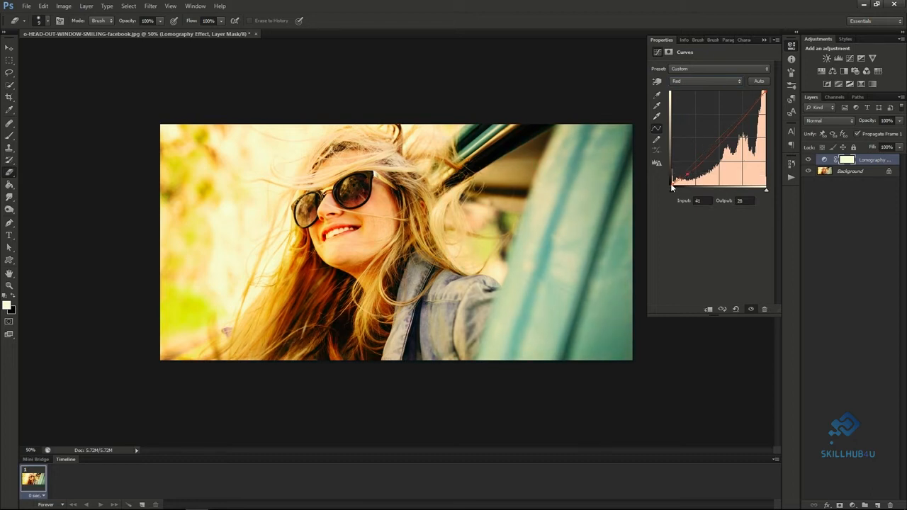
left_click_drag(671, 184, 670, 180)
left_click_drag(744, 119, 743, 115)
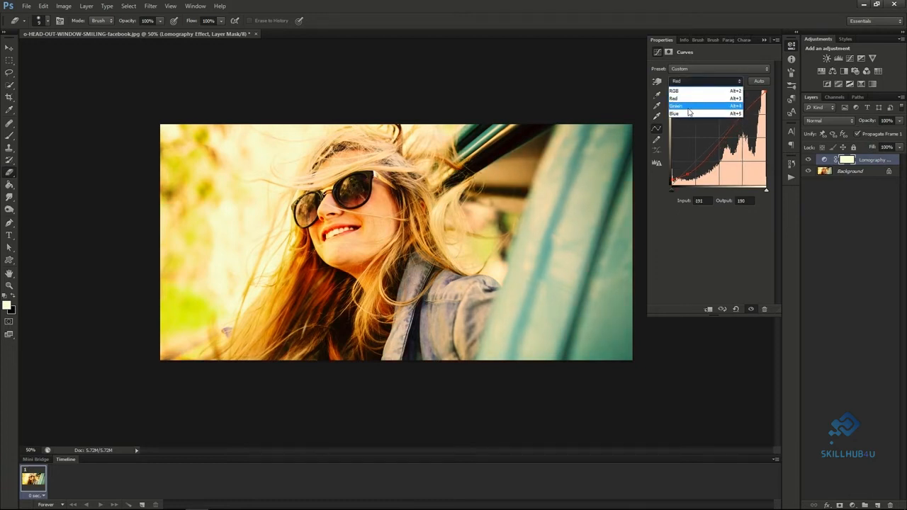
In the green channel curve, raise the shadows slightly and lower the highlights to input 195, output 182.
left_click(690, 106)
left_click(691, 166)
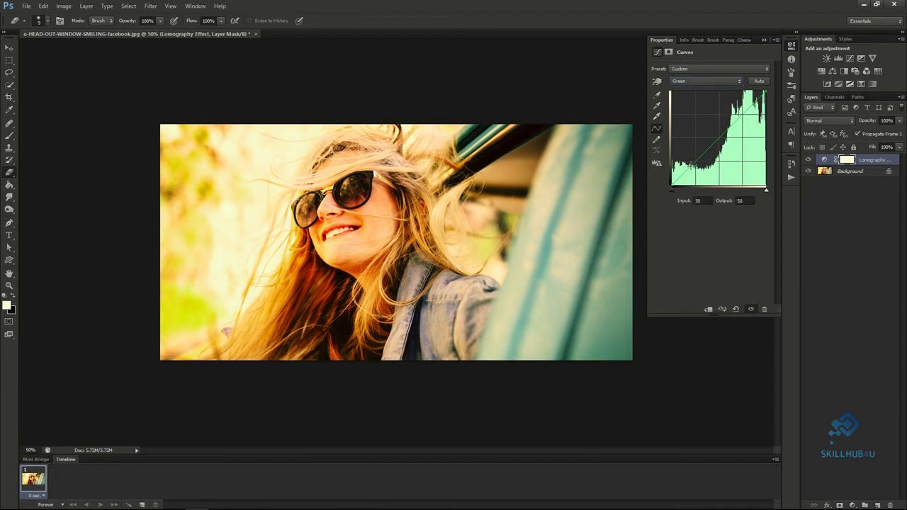
left_click_drag(691, 167, 691, 164)
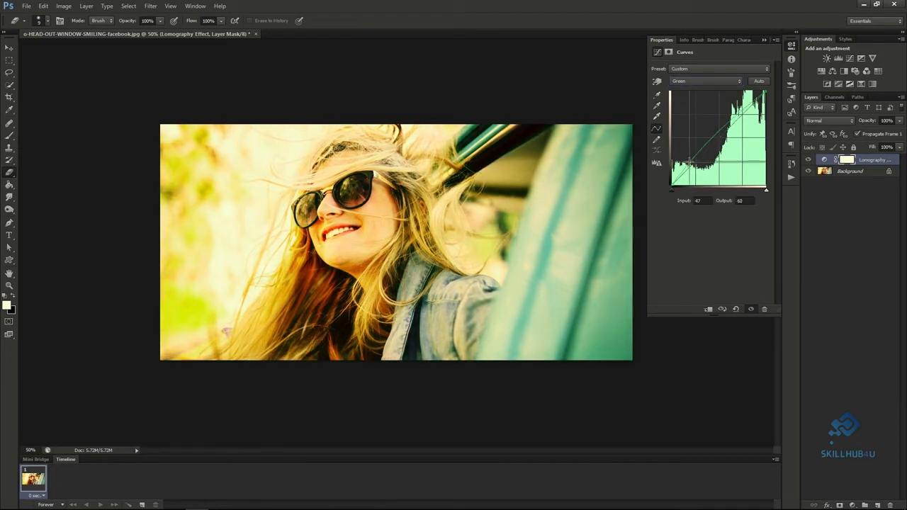
left_click_drag(743, 112, 743, 118)
In the blue channel curve, raise the shadows slightly and lower the highlights with one point at each end.
left_click(718, 85)
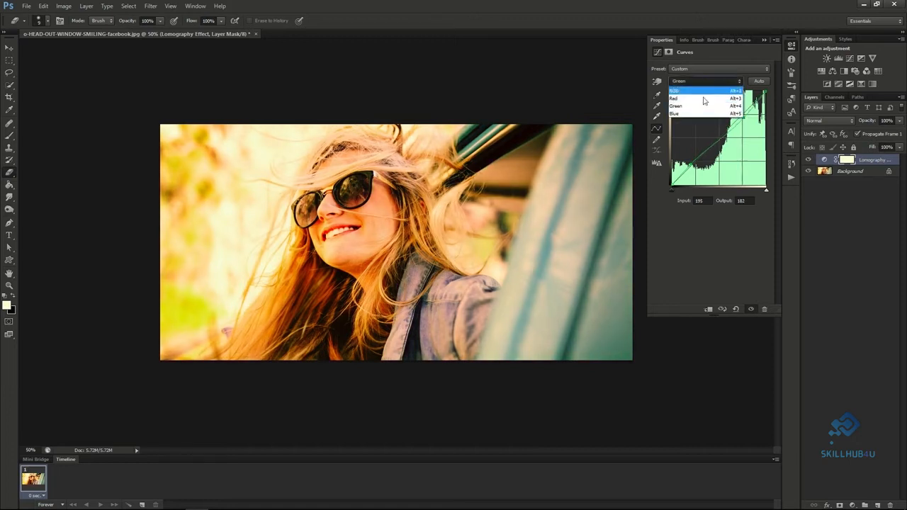
left_click(697, 112)
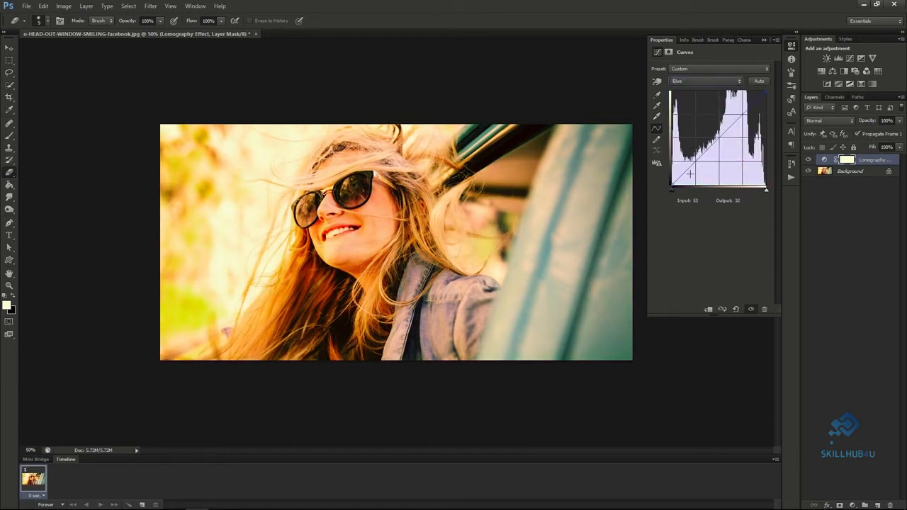
left_click_drag(743, 114, 743, 116)
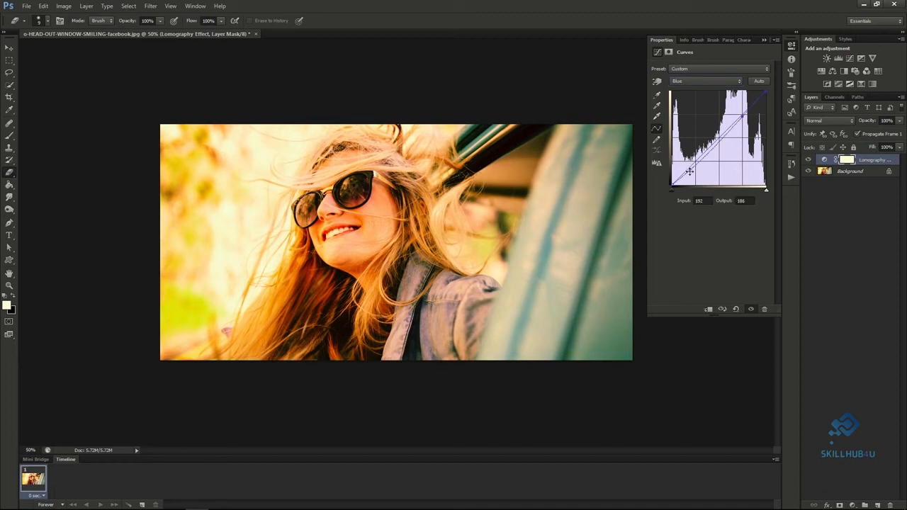
left_click_drag(689, 171, 688, 166)
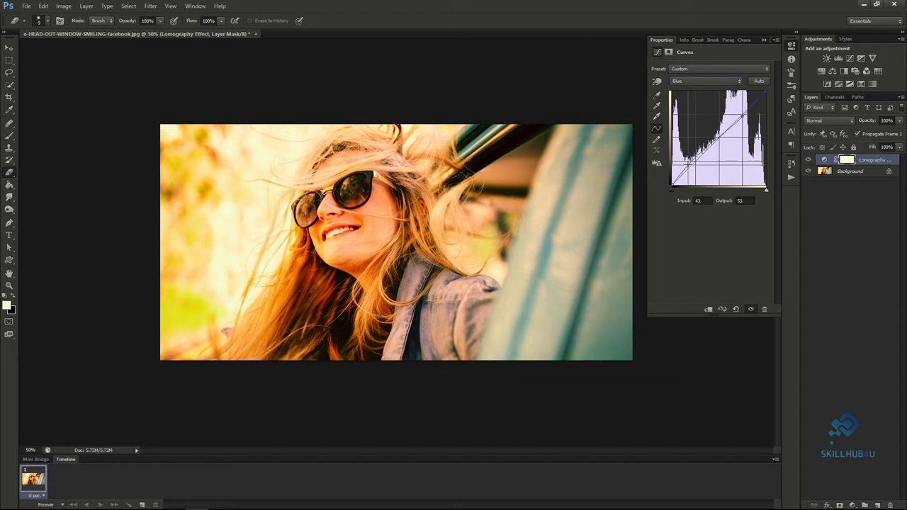
left_click_drag(742, 114, 743, 118)
Return to the composite RGB curve and raise its black point to output 31 for faded shadows.
left_click(688, 69)
left_click(688, 68)
left_click(687, 81)
left_click(687, 92)
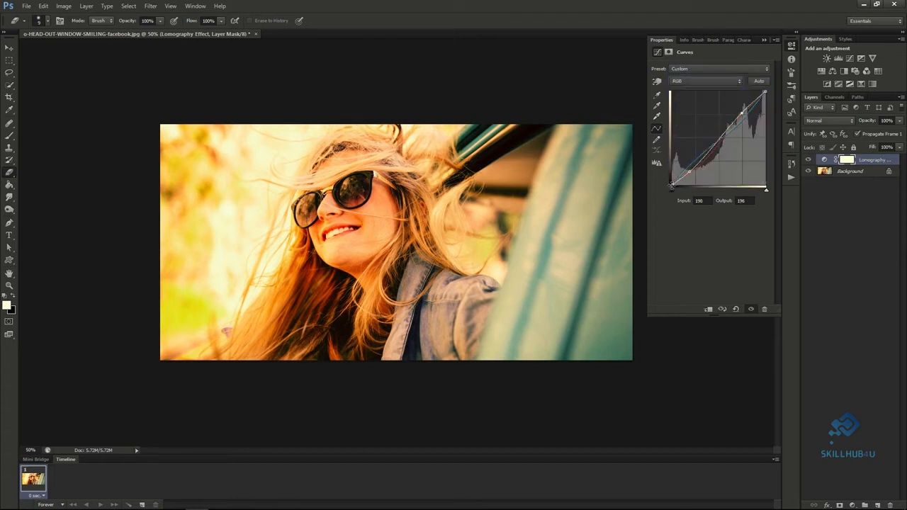
left_click_drag(672, 185, 672, 175)
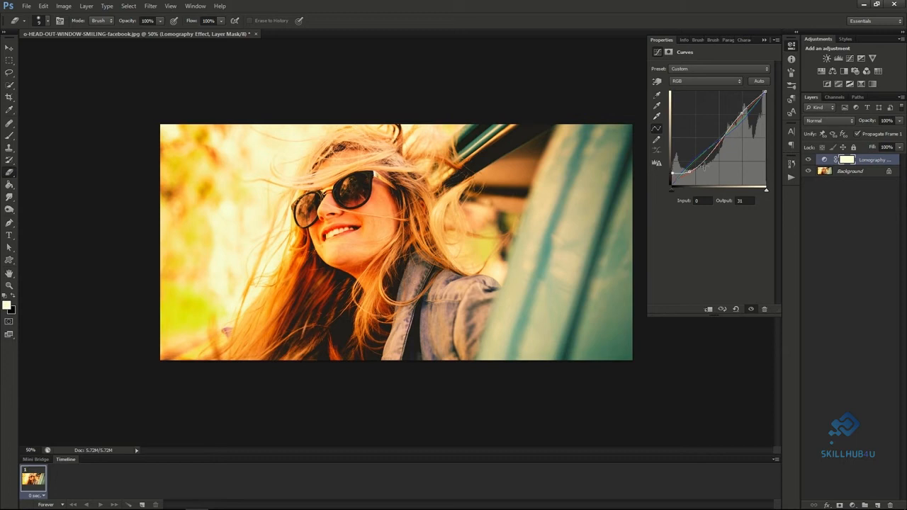
Lower the Lomography Effect layer's opacity to 55%.
left_click(899, 122)
left_click(880, 131)
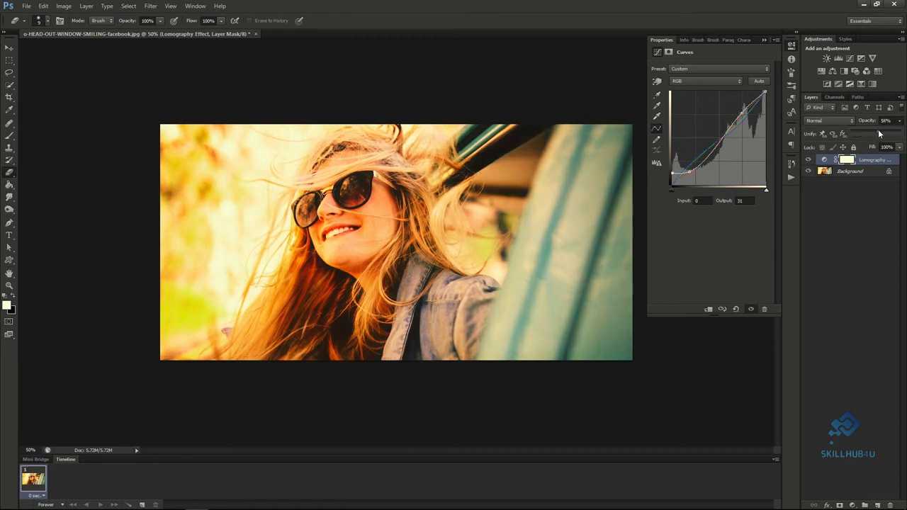
left_click_drag(879, 131, 878, 131)
left_click(901, 124)
Toggle the Lomography Effect layer's visibility to compare the photo with and without the effect.
left_click(808, 162)
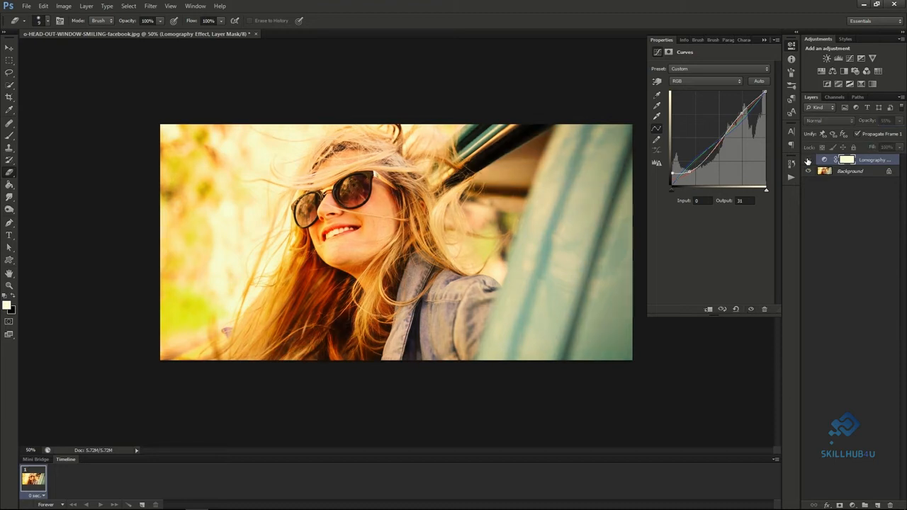
left_click(808, 162)
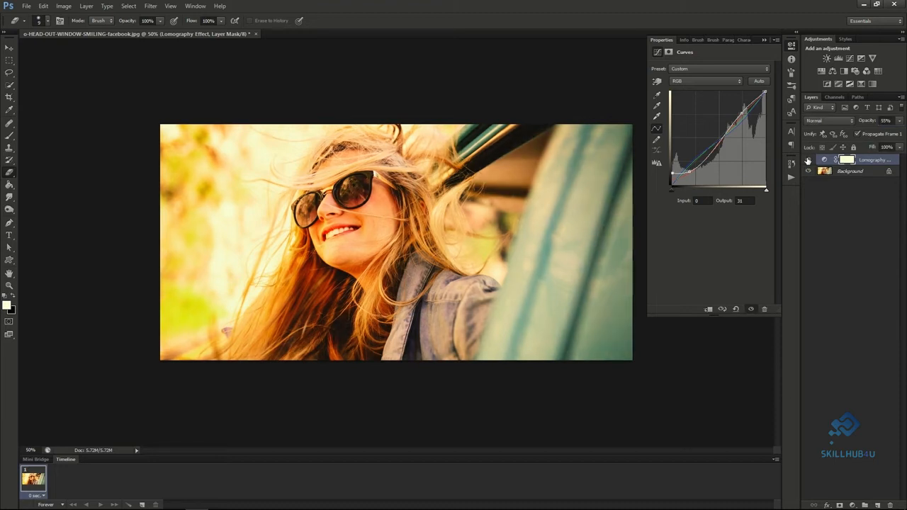
left_click(808, 161)
left_click(808, 162)
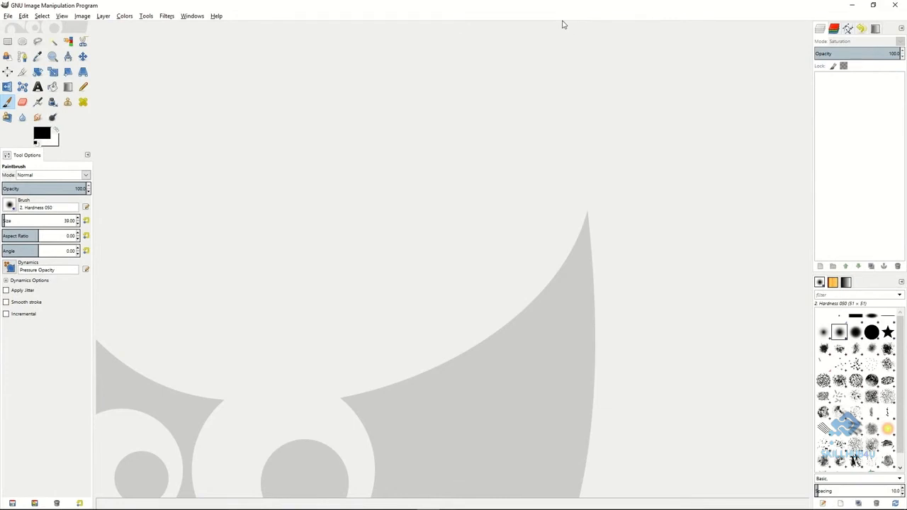
Switch to GIMP and open the photo o-HEAD-OUT-WINDOW-SMILING-facebook, fitting the whole image in view.
left_click(9, 16)
mouse_move(42, 79)
left_click(172, 81)
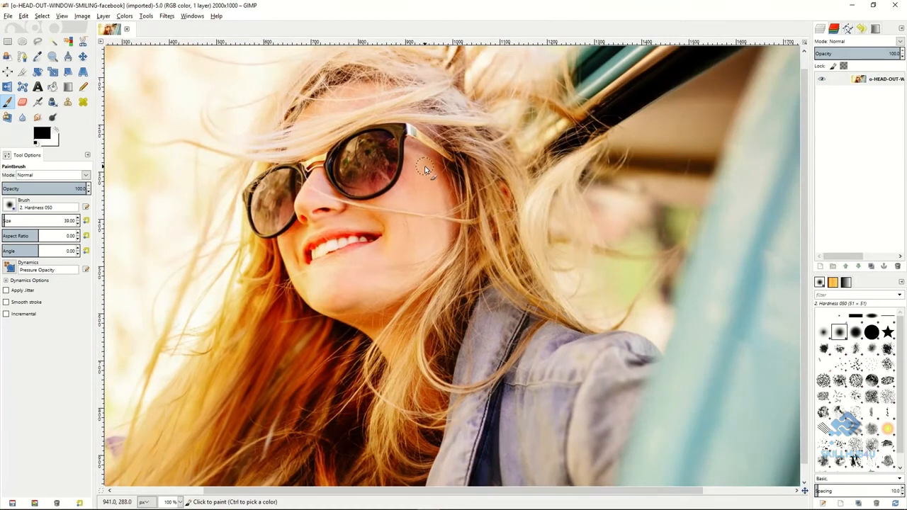
key("minus")
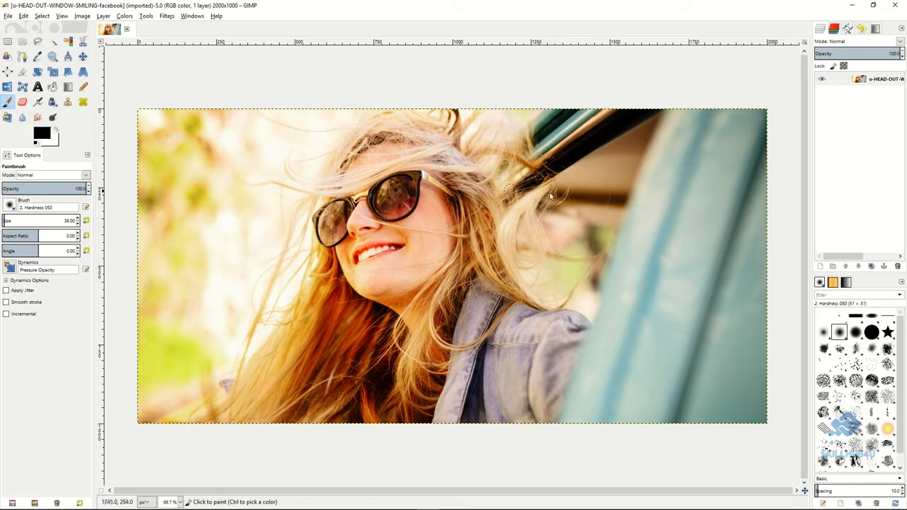
Create a new transparent layer of 2000 × 1000 px above the photo.
right_click(843, 113)
left_click(811, 133)
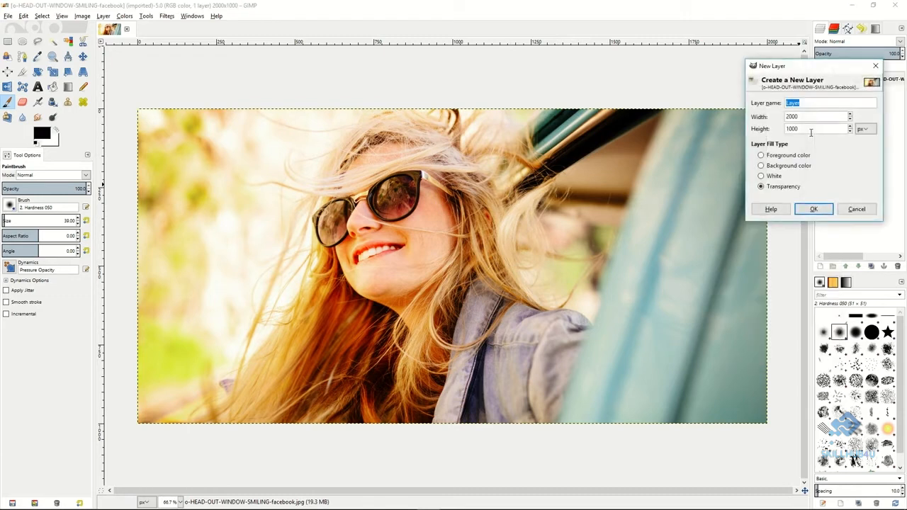
left_click(812, 209)
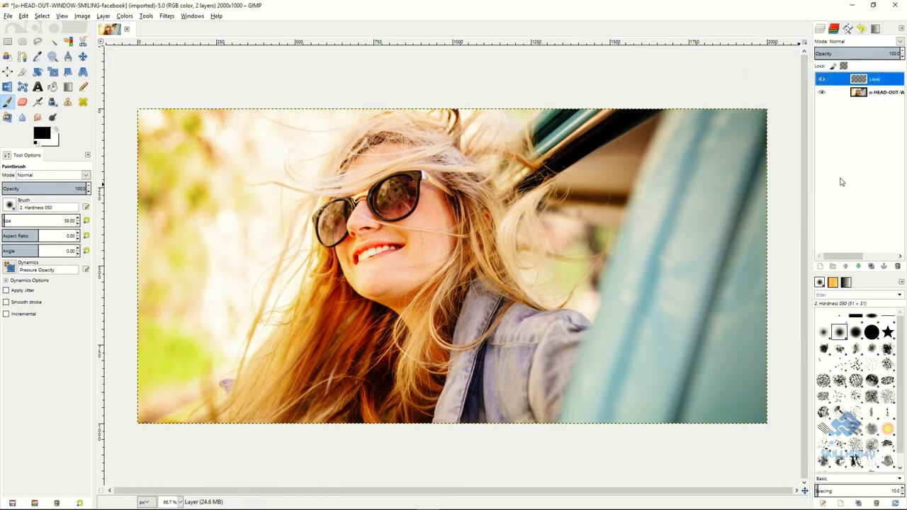
Add a white (full opacity) layer mask to the new transparent layer.
double_click(871, 81)
right_click(872, 83)
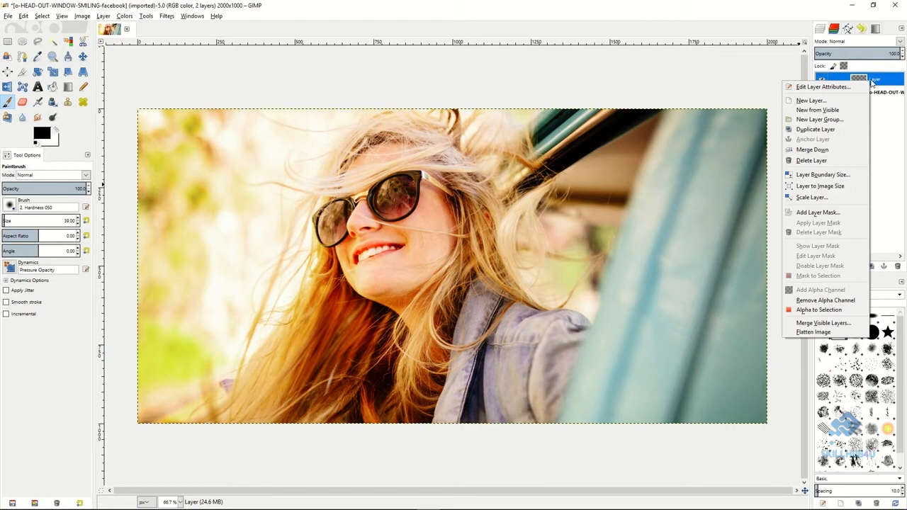
left_click(819, 214)
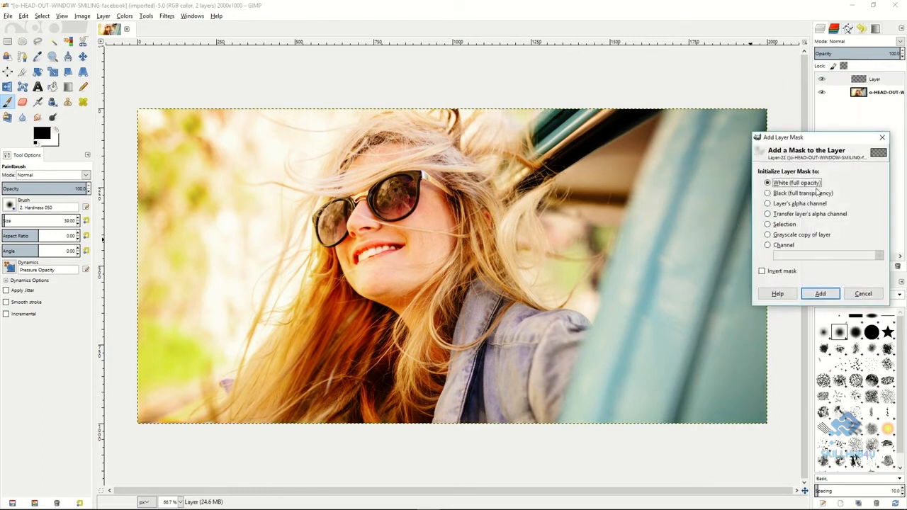
left_click(819, 293)
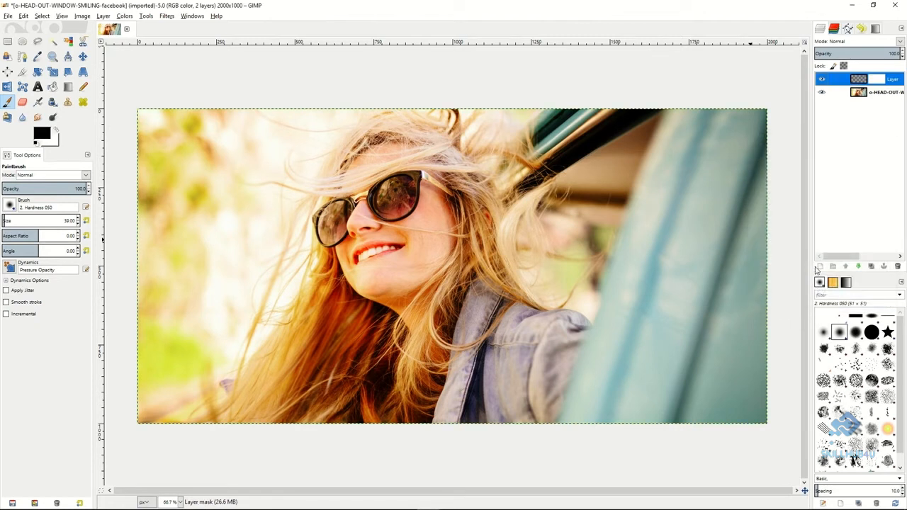
Set the masked layer's blend mode to Saturation and keep its opacity at 100.
left_click(856, 42)
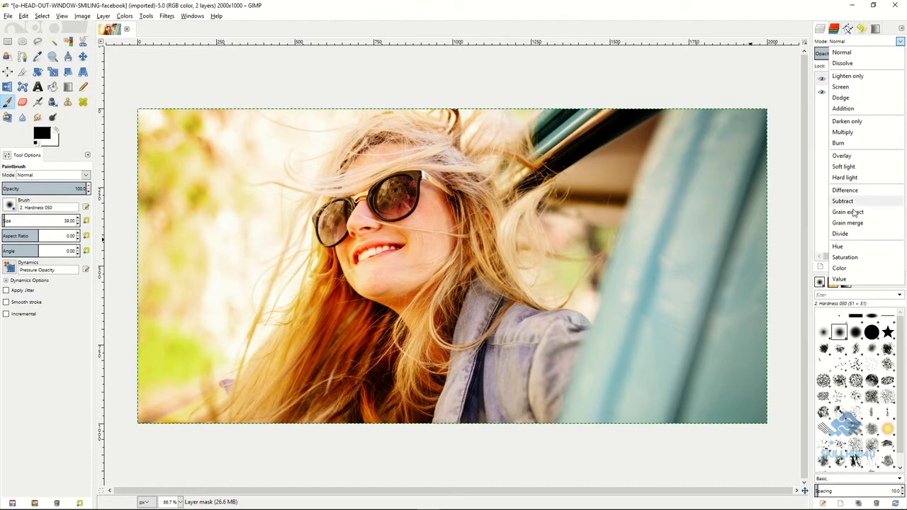
left_click(845, 257)
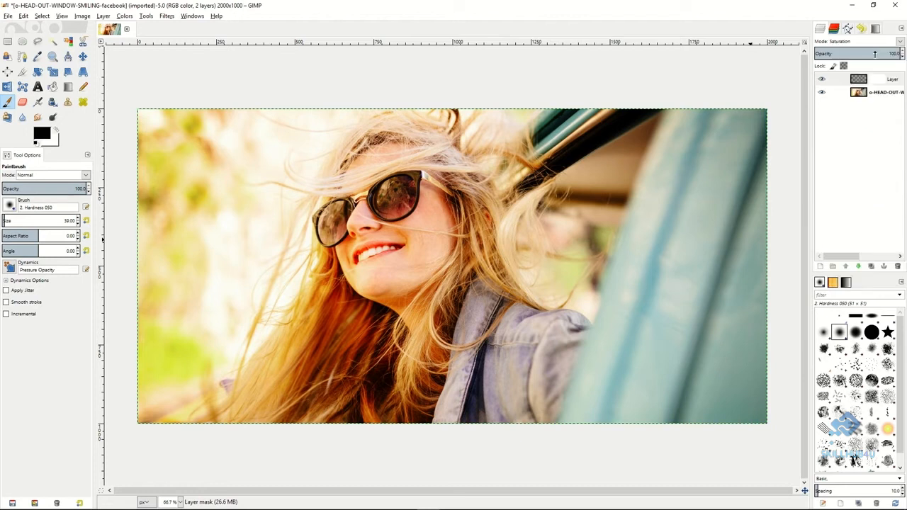
left_click_drag(874, 53, 903, 53)
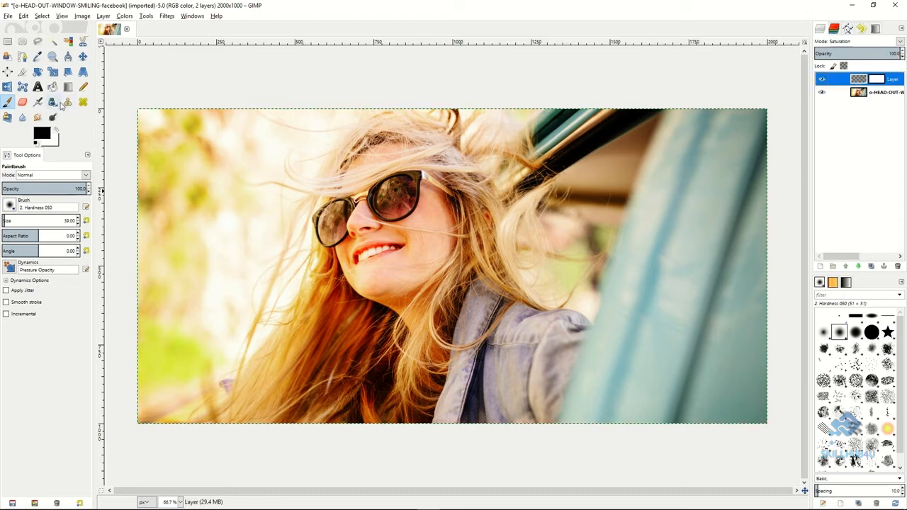
Fill the Saturation layer itself, not its mask, with the black foreground colour using Bucket Fill.
left_click(52, 87)
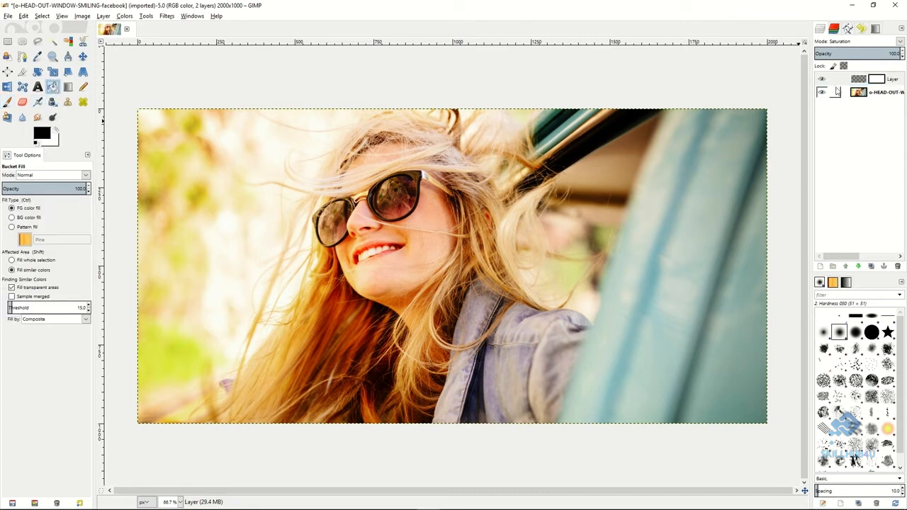
left_click(856, 80)
left_click(545, 210)
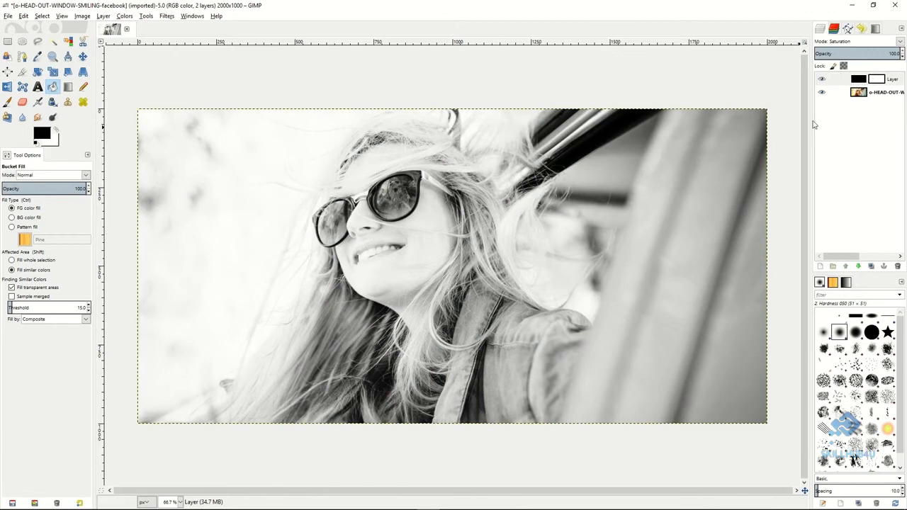
Reduce the black Saturation layer's opacity to 87.9 so a little of the photo's colour shows through.
left_click_drag(893, 54, 874, 53)
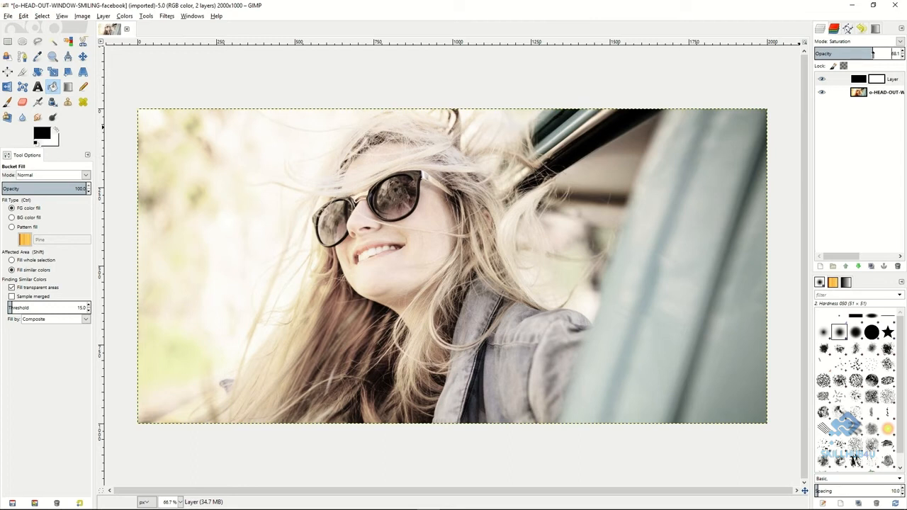
mouse_move(875, 54)
left_mouse_down()
mouse_move(890, 55)
mouse_move(872, 54)
left_mouse_up()
left_click_drag(872, 54, 889, 54)
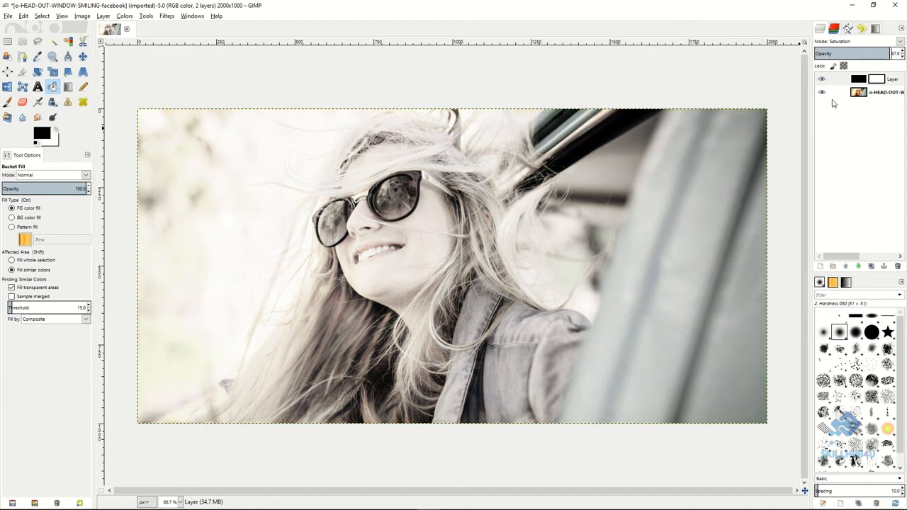
On the photo layer, trace a closed outline around the woman's sunglasses, including the visible temple arm, with the Scissors Select tool.
left_click(860, 92)
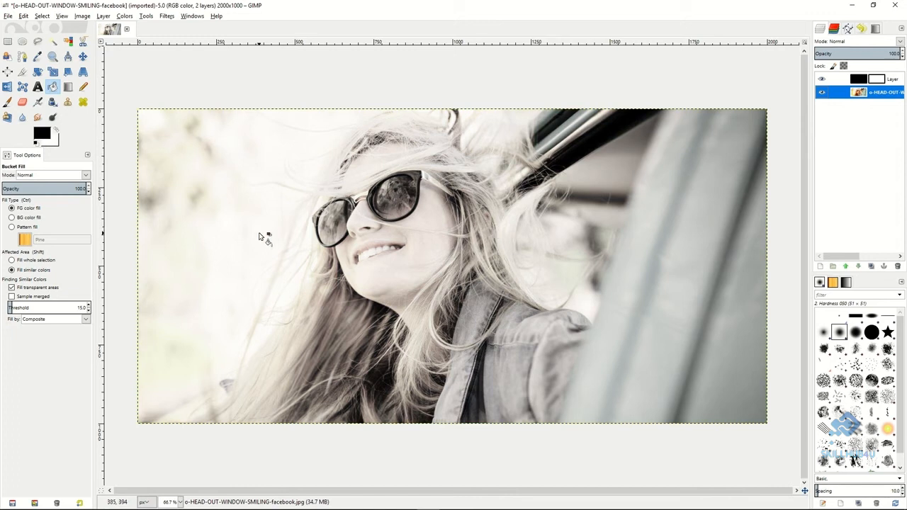
left_click(83, 44)
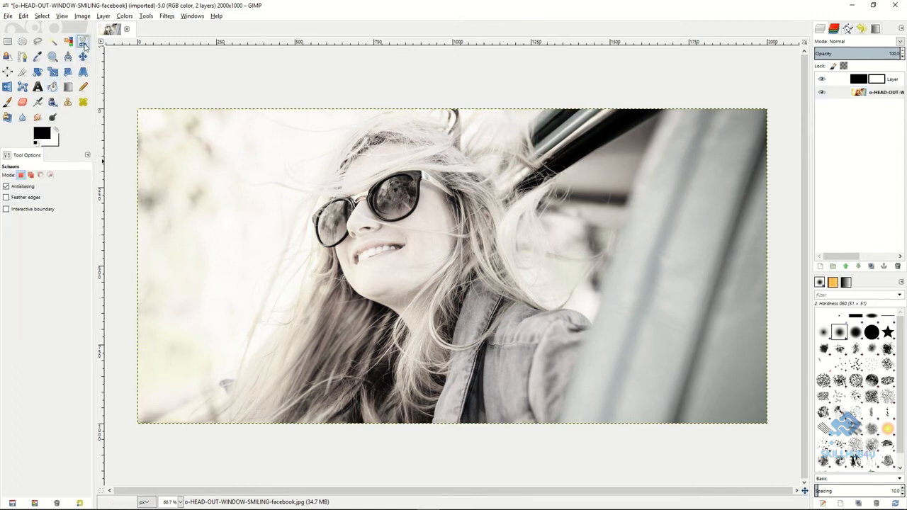
left_click(335, 246)
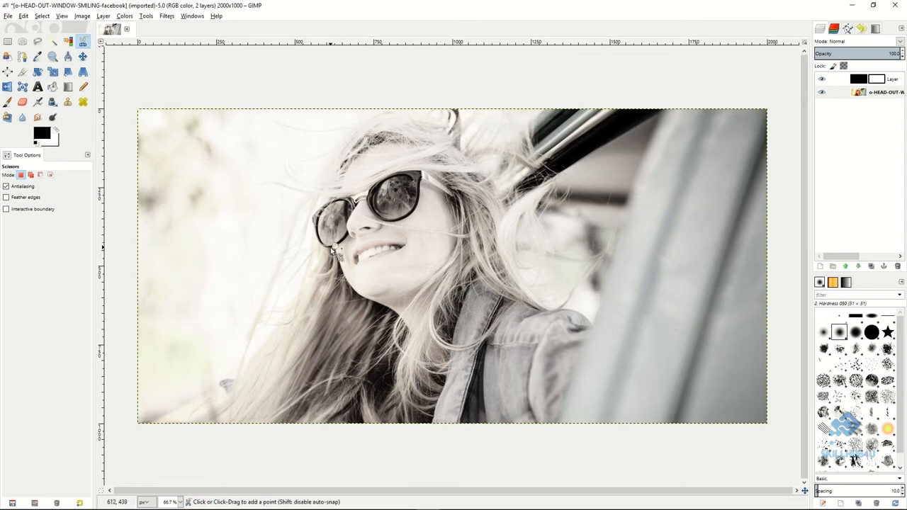
left_click(315, 231)
left_click(312, 216)
left_click(331, 201)
left_click(351, 198)
left_click(359, 196)
left_click(369, 190)
left_click(395, 174)
left_click(421, 171)
left_click(452, 191)
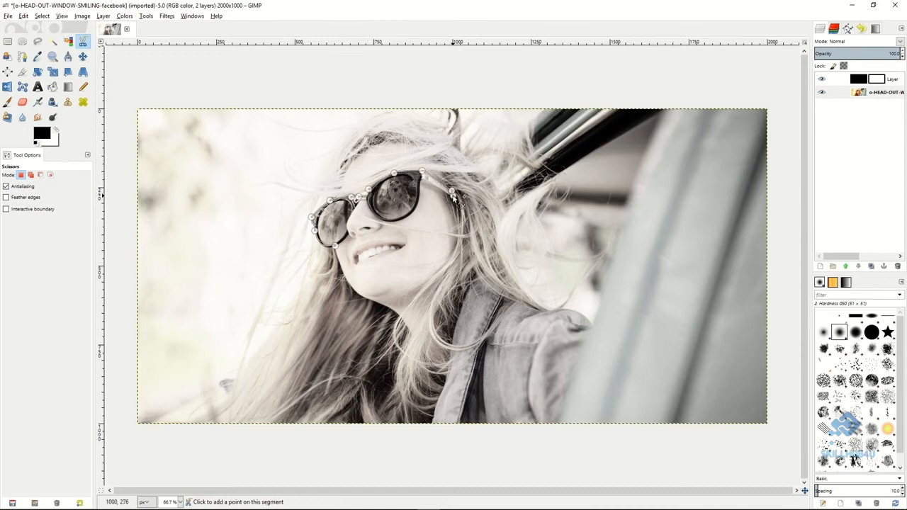
left_click(410, 215)
left_click(374, 214)
left_click(366, 199)
left_click(337, 247)
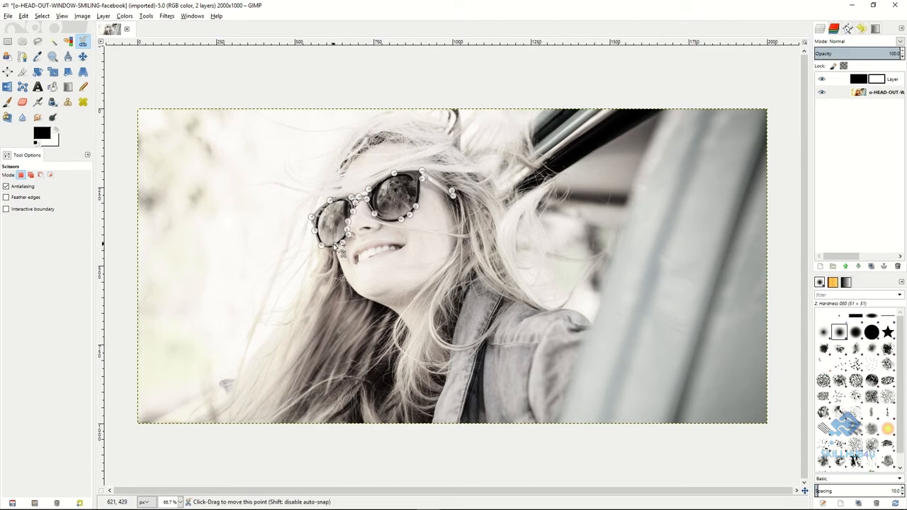
Convert the closed sunglasses outline into a selection and paint black inside it on the Saturation layer's mask with the Paintbrush.
left_click(335, 246)
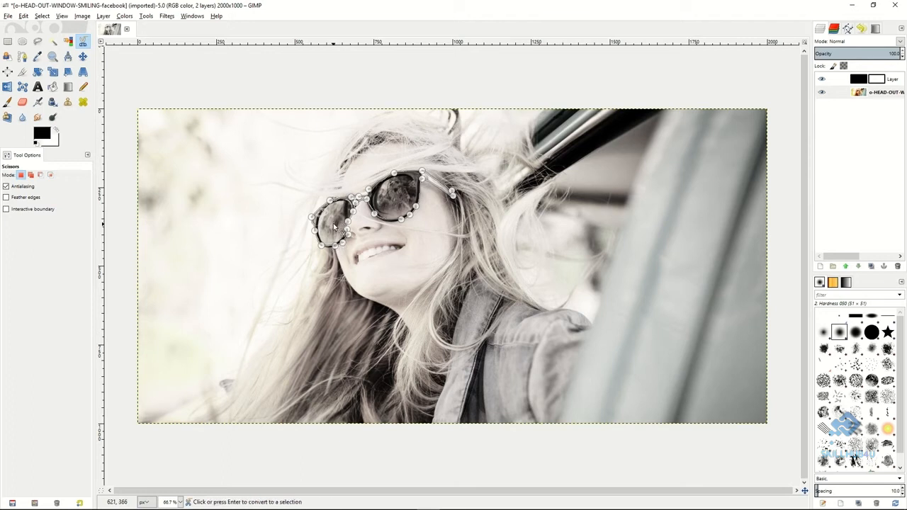
left_click(335, 225)
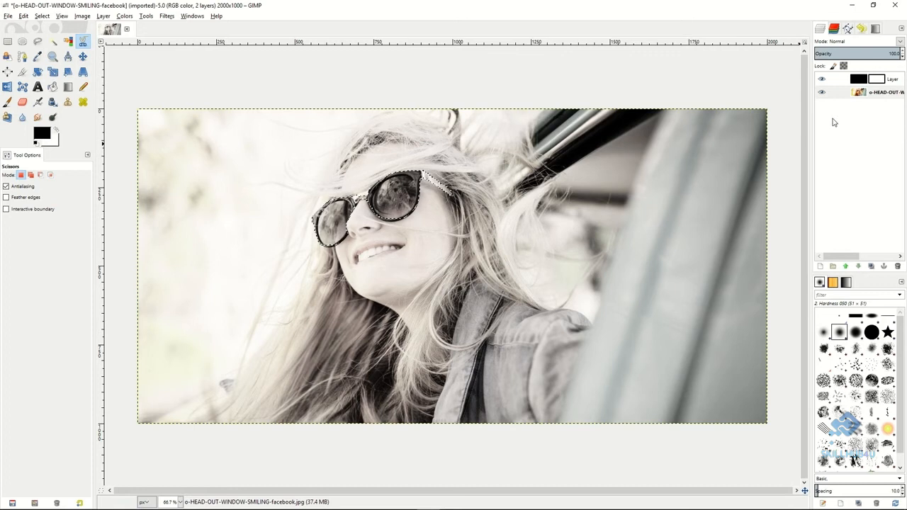
left_click(877, 83)
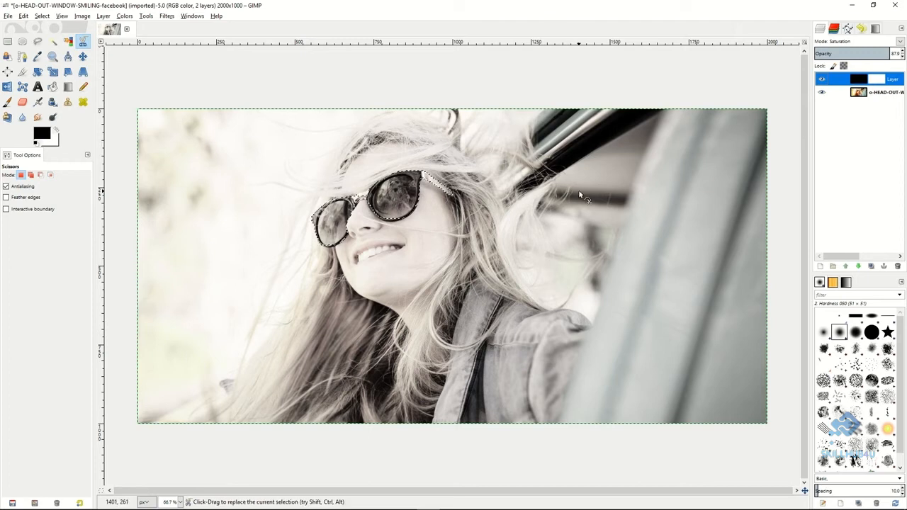
left_click(8, 101)
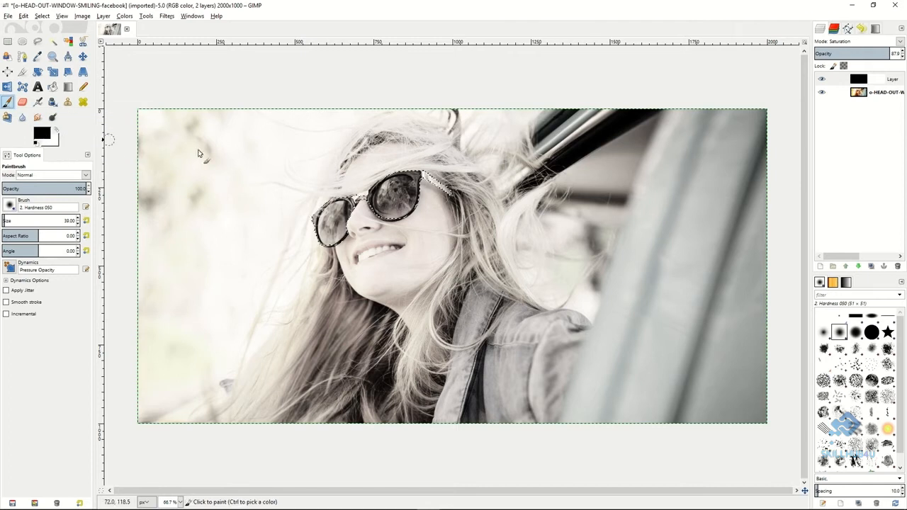
left_click(836, 80)
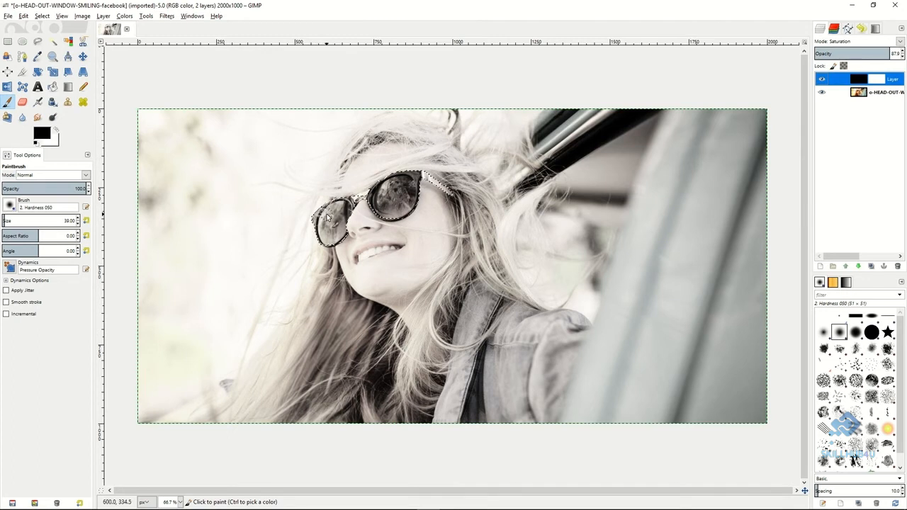
mouse_move(336, 212)
left_mouse_down()
mouse_move(348, 213)
mouse_move(330, 253)
mouse_move(307, 242)
mouse_move(367, 199)
mouse_move(441, 182)
mouse_move(371, 183)
mouse_move(394, 218)
mouse_move(418, 205)
mouse_move(341, 230)
mouse_move(353, 248)
mouse_move(324, 214)
mouse_move(374, 195)
mouse_move(317, 210)
mouse_move(345, 220)
mouse_move(422, 177)
mouse_move(423, 201)
mouse_move(383, 213)
mouse_move(385, 224)
mouse_move(430, 180)
mouse_move(408, 187)
mouse_move(385, 225)
mouse_move(410, 173)
mouse_move(440, 194)
mouse_move(316, 212)
left_mouse_up()
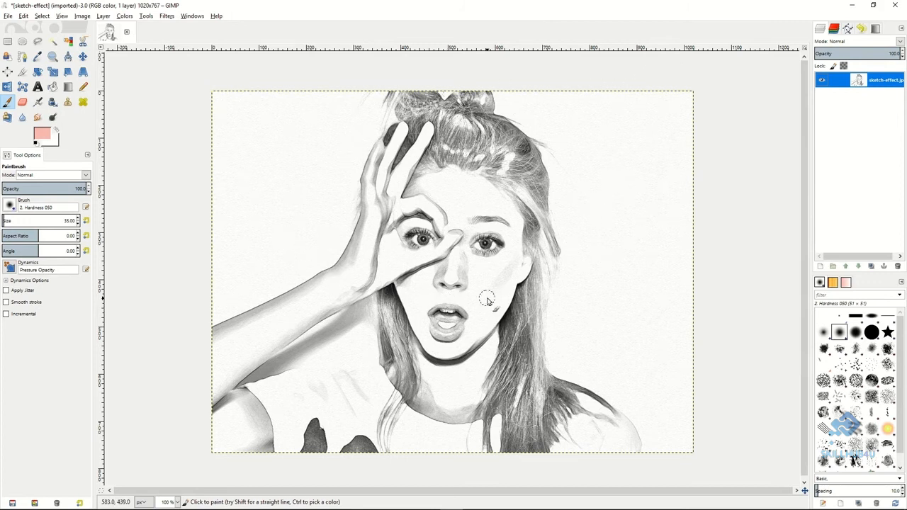
Add a 1020 × 767 px transparent layer above the sketch-effect.jpg layer and set its blend mode to Multiply.
right_click(842, 82)
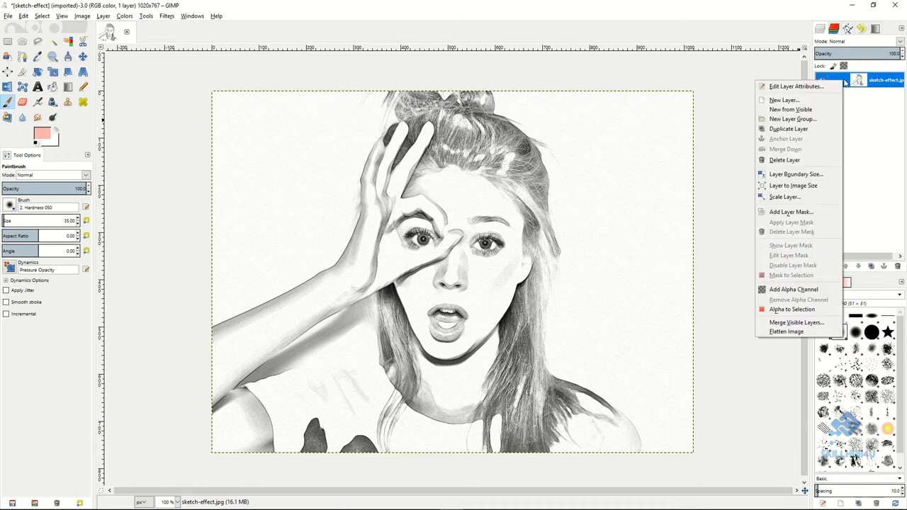
left_click(801, 101)
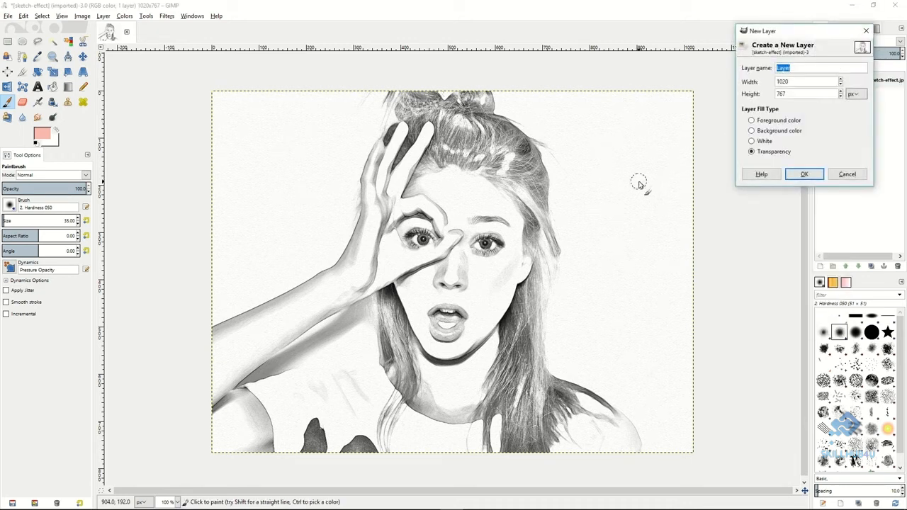
left_click(805, 175)
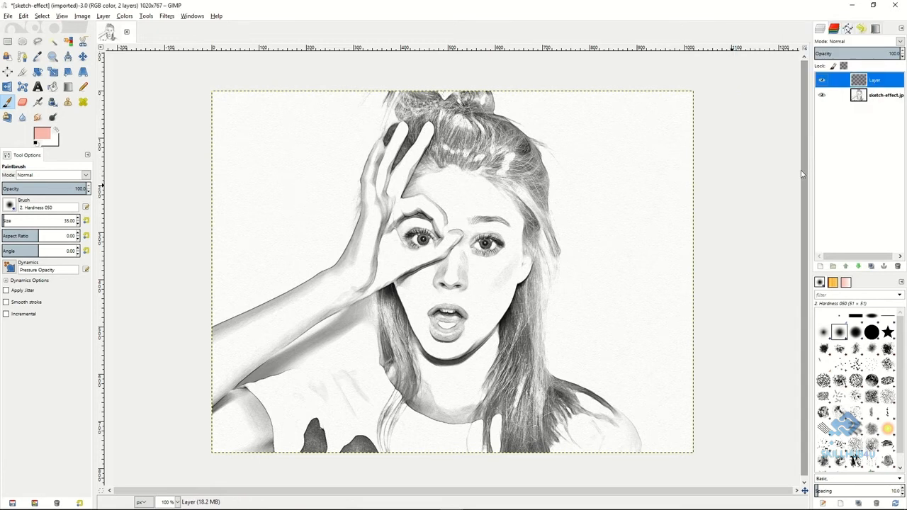
left_click(897, 42)
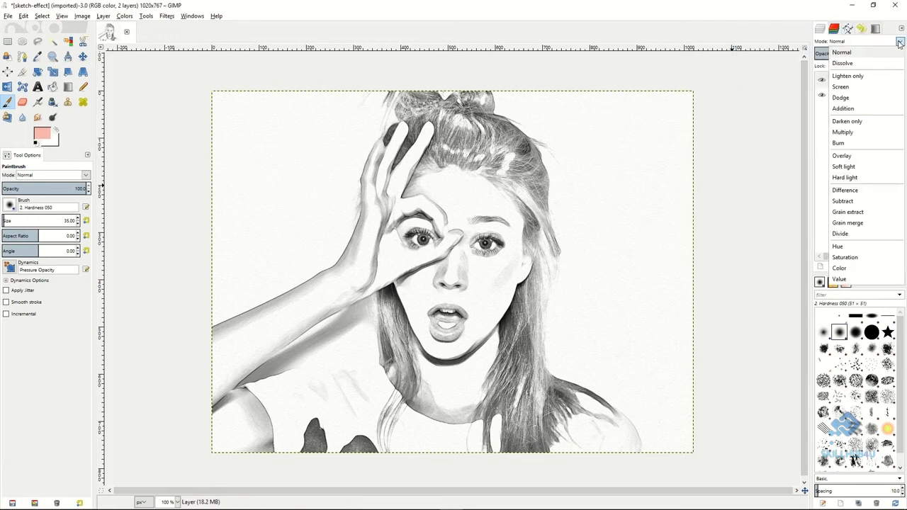
left_click(844, 132)
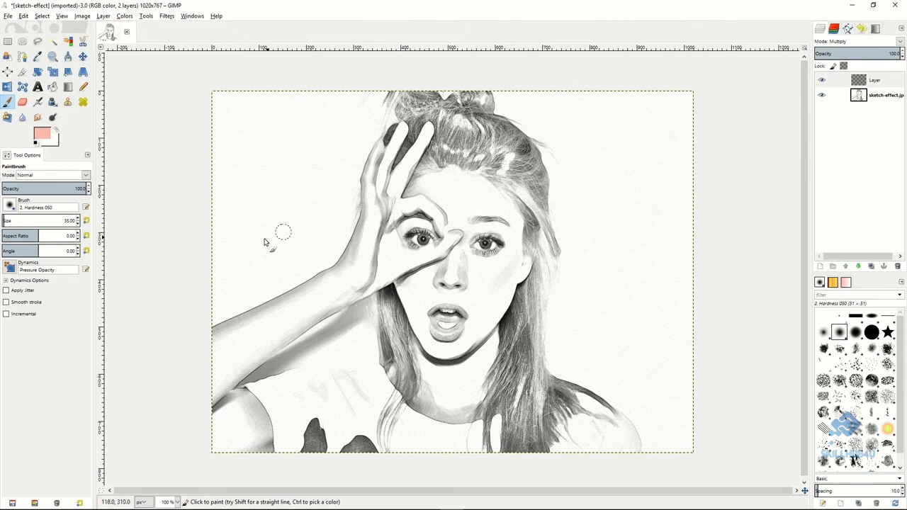
Keep the foreground at skin pink e7b9b9 and paint the woman's raised hand and face on the Multiply layer, leaving the mouth unpainted.
left_click(43, 132)
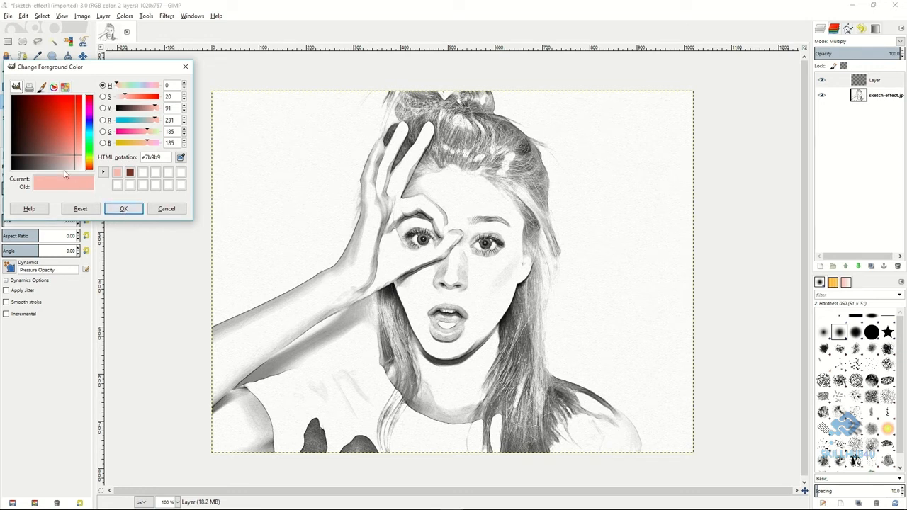
left_click(128, 208)
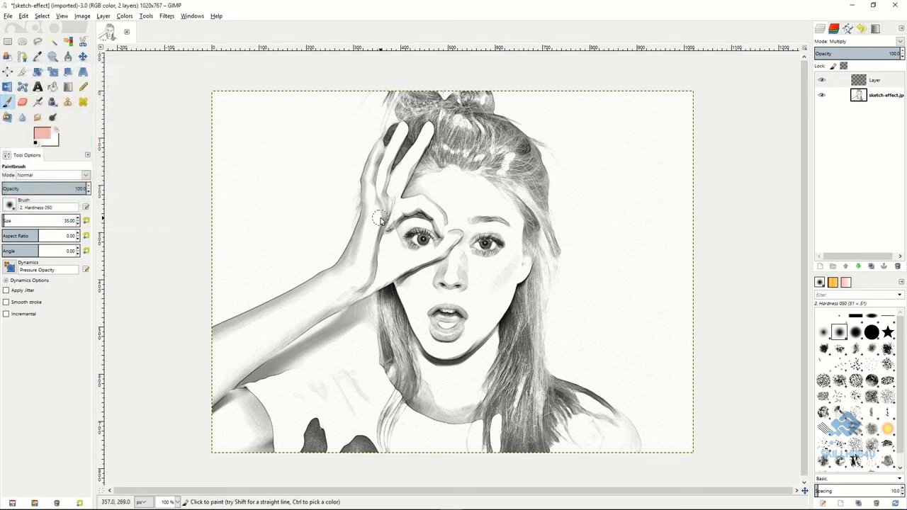
mouse_move(370, 218)
left_mouse_down()
mouse_move(380, 147)
mouse_move(367, 187)
mouse_move(367, 195)
mouse_move(380, 167)
mouse_move(379, 203)
mouse_move(405, 129)
left_mouse_up()
mouse_move(381, 203)
left_mouse_down()
mouse_move(403, 177)
mouse_move(394, 193)
mouse_move(382, 201)
mouse_move(428, 129)
mouse_move(392, 192)
mouse_move(397, 179)
mouse_move(398, 211)
mouse_move(434, 211)
mouse_move(396, 216)
mouse_move(437, 206)
mouse_move(415, 205)
mouse_move(451, 231)
mouse_move(431, 210)
mouse_move(445, 241)
mouse_move(444, 218)
mouse_move(456, 245)
mouse_move(451, 234)
mouse_move(435, 258)
mouse_move(454, 232)
mouse_move(416, 262)
mouse_move(436, 245)
mouse_move(389, 243)
left_mouse_up()
mouse_move(381, 209)
left_mouse_down()
mouse_move(392, 251)
mouse_move(382, 206)
mouse_move(390, 251)
mouse_move(370, 219)
mouse_move(361, 261)
mouse_move(373, 241)
mouse_move(383, 257)
mouse_move(376, 280)
mouse_move(404, 268)
mouse_move(405, 232)
mouse_move(414, 257)
mouse_move(399, 225)
mouse_move(422, 223)
mouse_move(401, 220)
mouse_move(440, 244)
mouse_move(428, 216)
mouse_move(403, 231)
mouse_move(440, 194)
mouse_move(407, 197)
mouse_move(434, 175)
mouse_move(432, 182)
mouse_move(459, 172)
mouse_move(444, 171)
mouse_move(420, 198)
mouse_move(474, 196)
mouse_move(431, 200)
mouse_move(447, 186)
mouse_move(486, 189)
mouse_move(491, 205)
mouse_move(497, 199)
mouse_move(528, 211)
mouse_move(487, 193)
mouse_move(516, 217)
mouse_move(462, 203)
mouse_move(497, 212)
mouse_move(456, 221)
mouse_move(496, 230)
mouse_move(468, 216)
mouse_move(507, 231)
mouse_move(517, 270)
mouse_move(527, 255)
mouse_move(522, 270)
mouse_move(515, 248)
mouse_move(453, 256)
mouse_move(478, 266)
mouse_move(462, 265)
mouse_move(475, 253)
mouse_move(467, 248)
mouse_move(482, 264)
left_mouse_up()
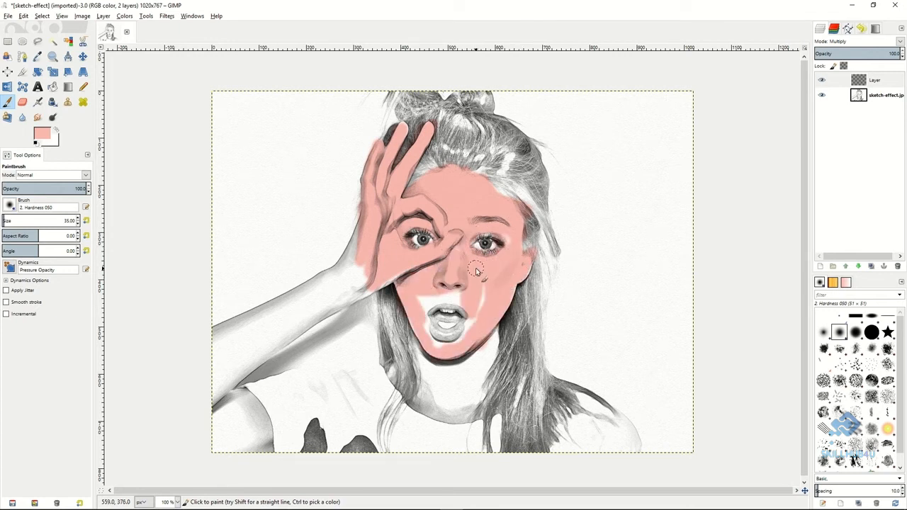
mouse_move(453, 294)
left_mouse_down()
mouse_move(414, 297)
mouse_move(482, 312)
left_mouse_up()
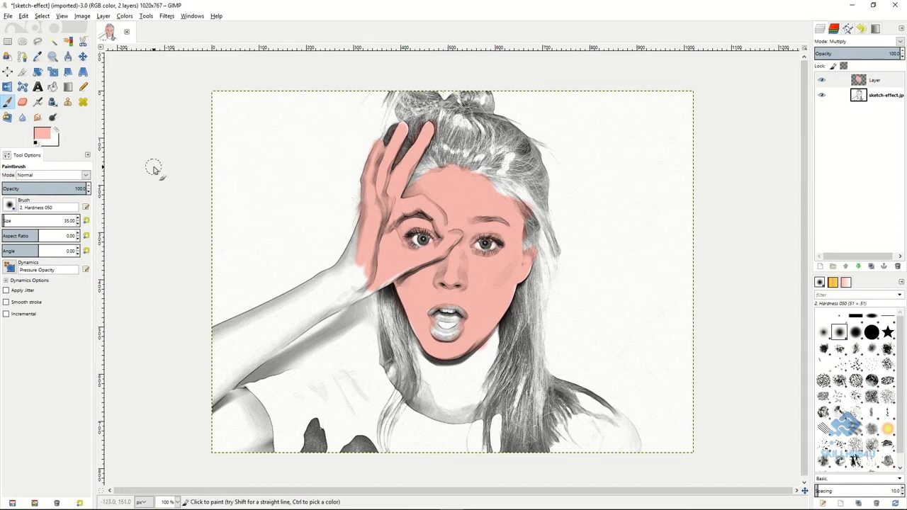
Set Dodge / Burn to Burn with a size 15 brush and darken the pink skin along the forehead's hairline and temple.
left_click(53, 117)
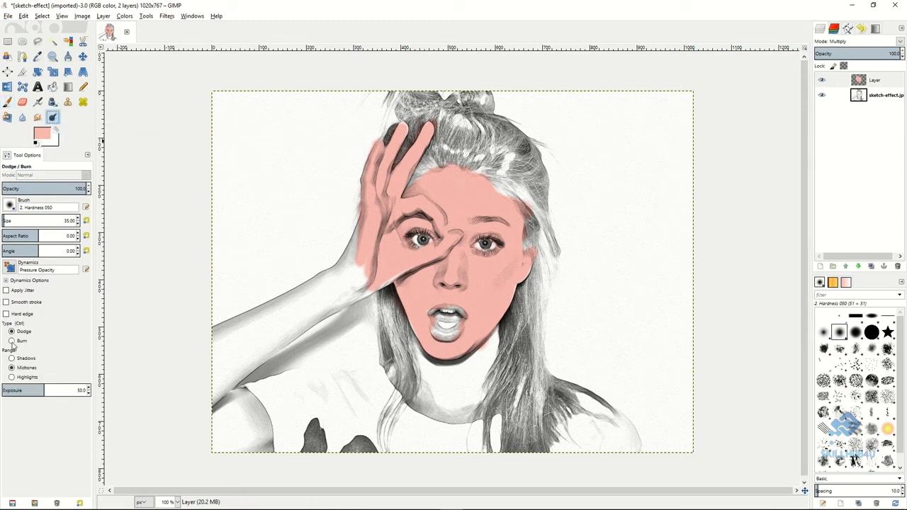
left_click(12, 341)
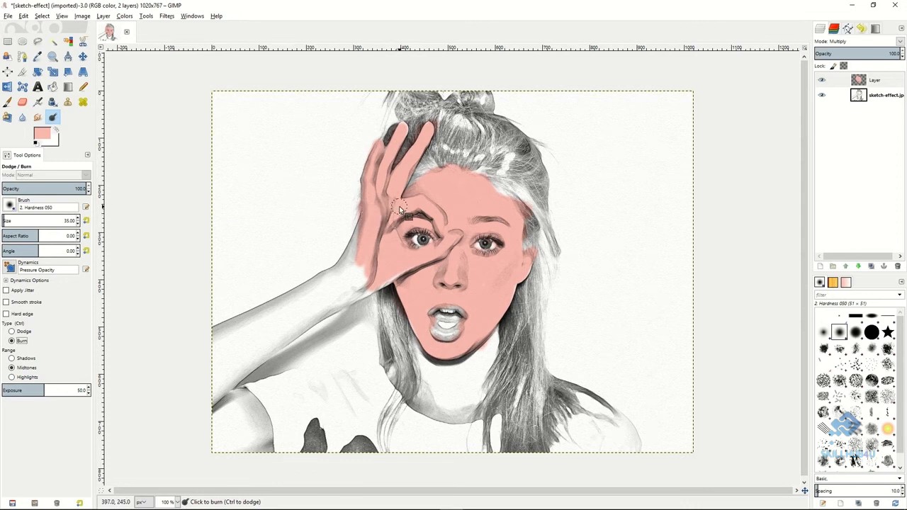
key("bracketleft")
key("bracketleft")
key("bracketleft")
key("bracketleft")
key("bracketleft")
key("bracketleft")
key("bracketleft")
key("bracketleft")
key("bracketleft")
key("bracketleft")
key("bracketleft")
key("bracketleft")
key("bracketleft")
key("bracketleft")
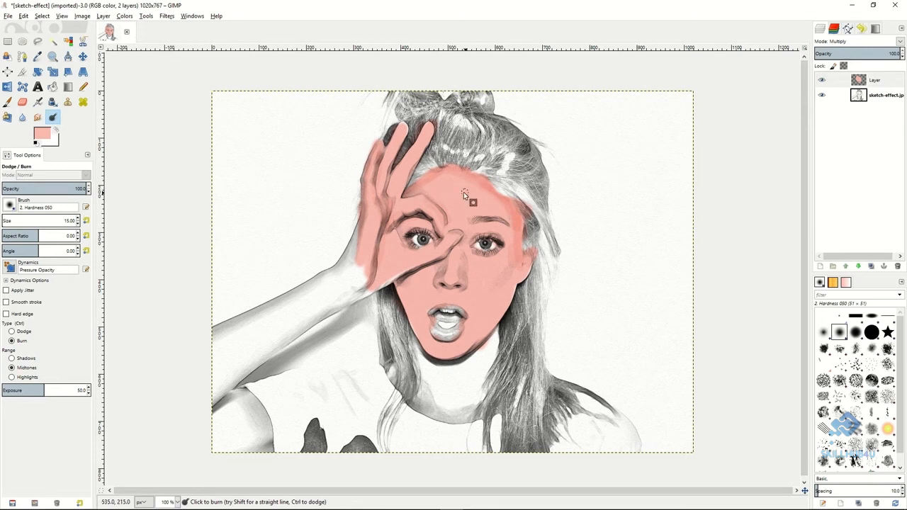
Set the Smudge tool's rate to 32 and blend the burned shading along the forehead's hairline.
key("s")
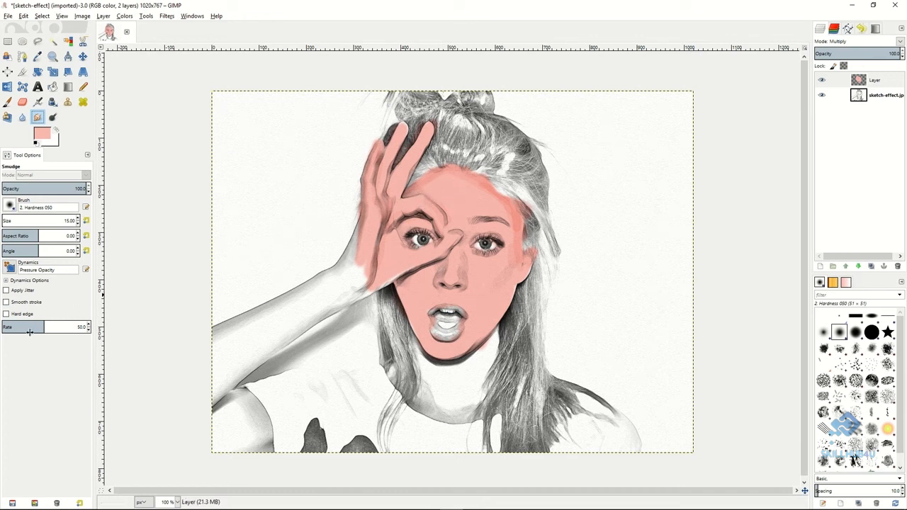
left_click_drag(30, 330, 18, 329)
mouse_move(4, 328)
left_mouse_down()
mouse_move(49, 328)
mouse_move(6, 328)
left_mouse_up()
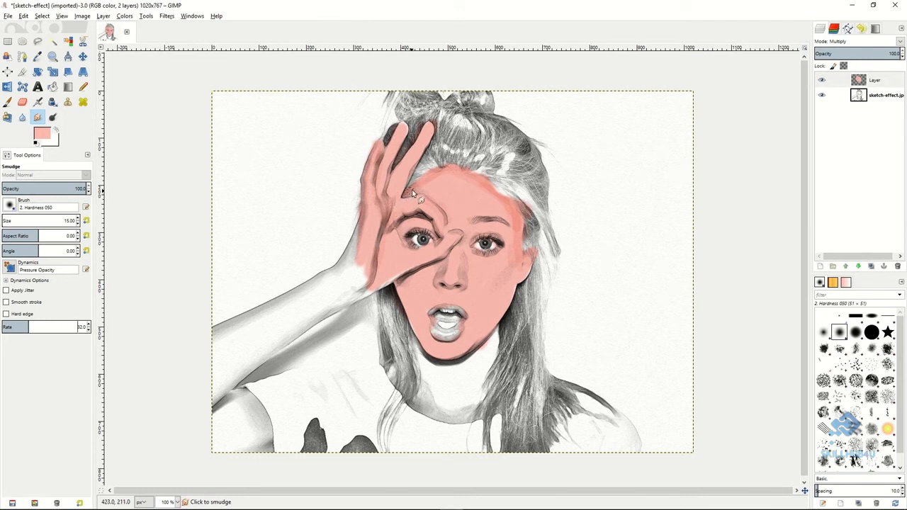
left_click_drag(414, 190, 424, 186)
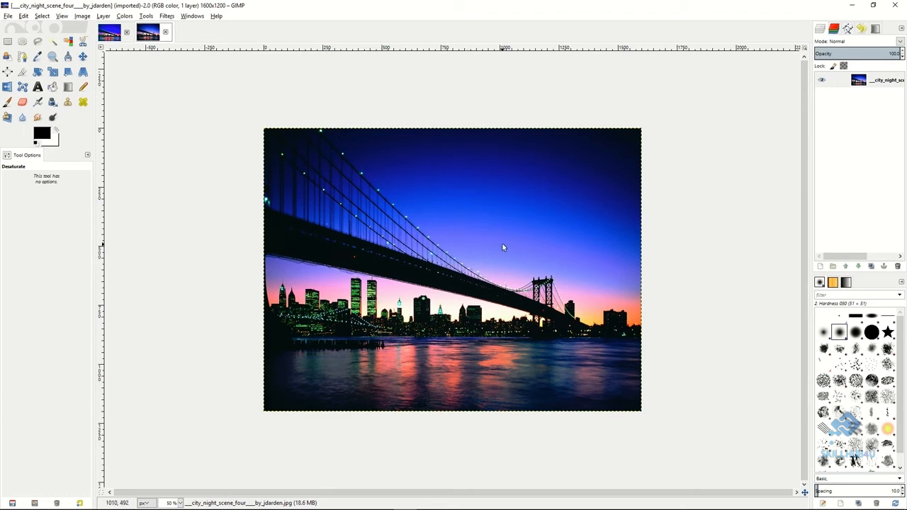
Duplicate the city night photo layer and apply Advanced Tone Mapping to the copy with blur 10, opacities 75 and 90, and 5 merged copies.
right_click(843, 82)
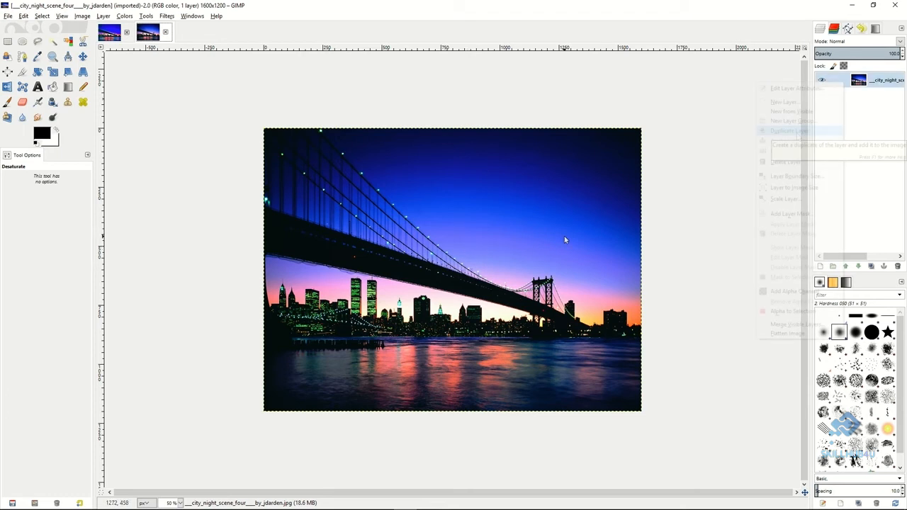
left_click(798, 134)
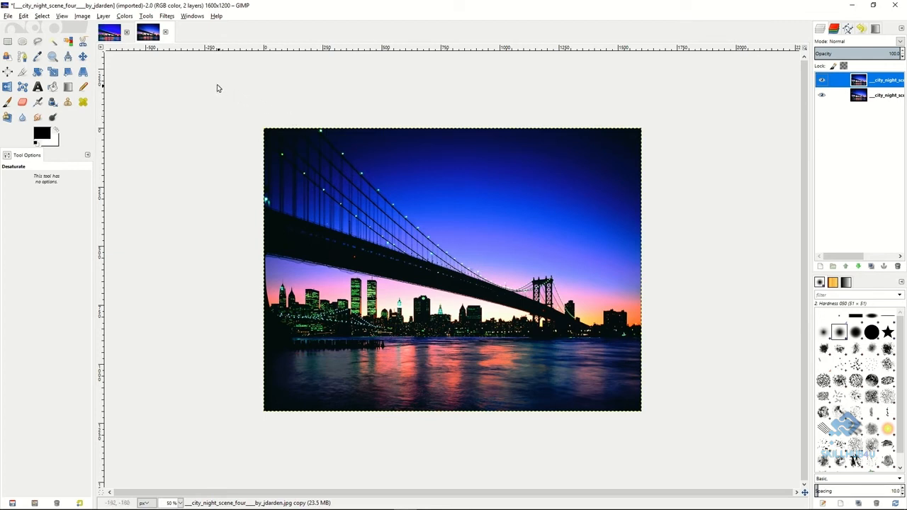
left_click(167, 16)
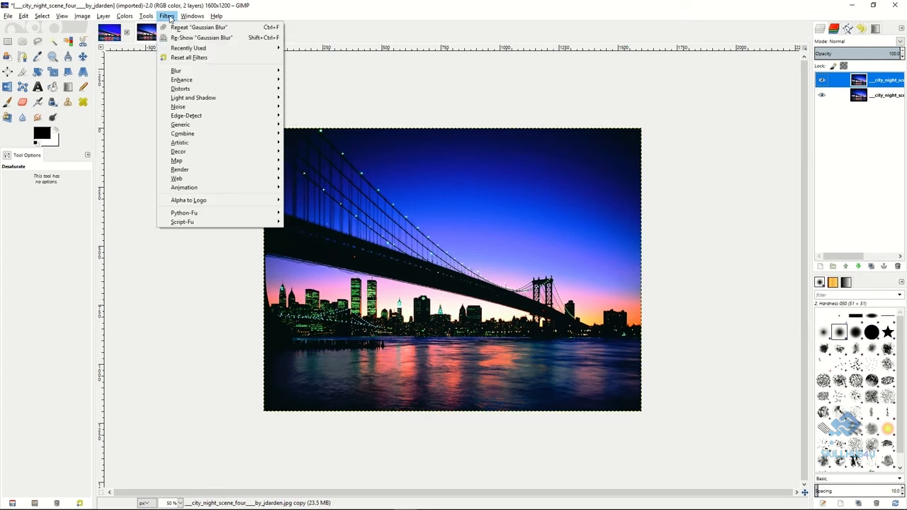
mouse_move(182, 84)
left_click(333, 80)
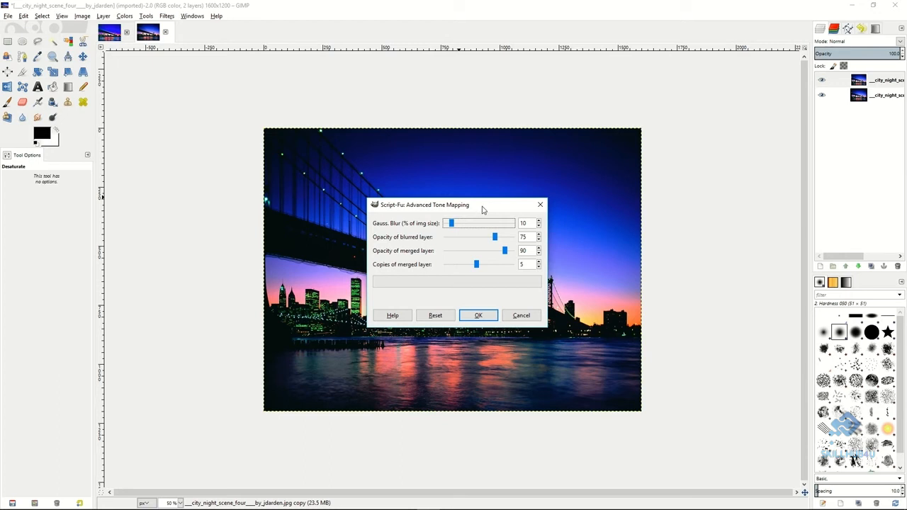
left_click(476, 265)
mouse_move(475, 265)
left_mouse_down()
mouse_move(449, 265)
mouse_move(474, 266)
left_mouse_up()
left_click(478, 317)
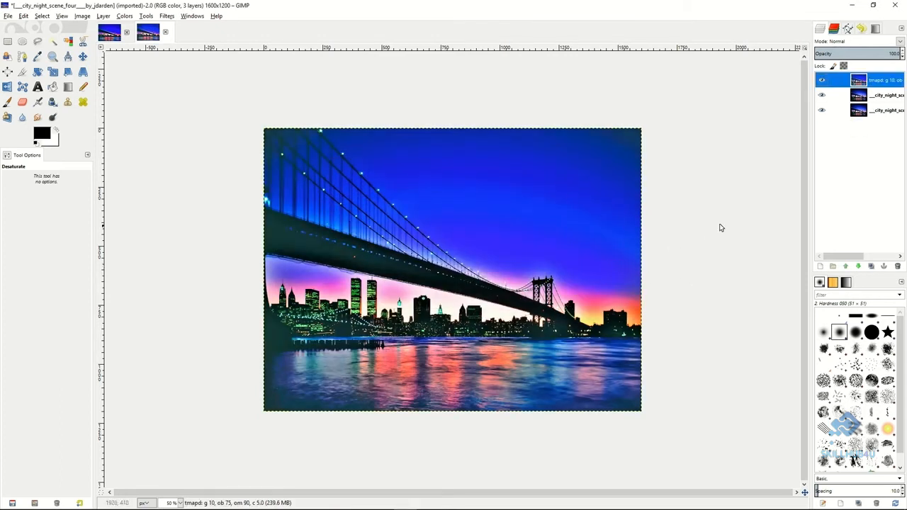
Merge the tone-mapped layer down until one layer remains, and set its Levels gamma to 0.92.
right_click(847, 83)
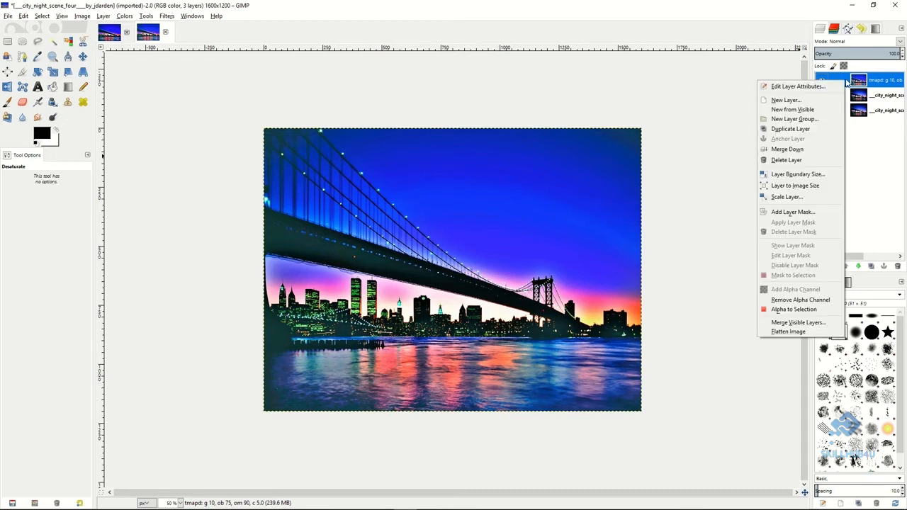
left_click(799, 150)
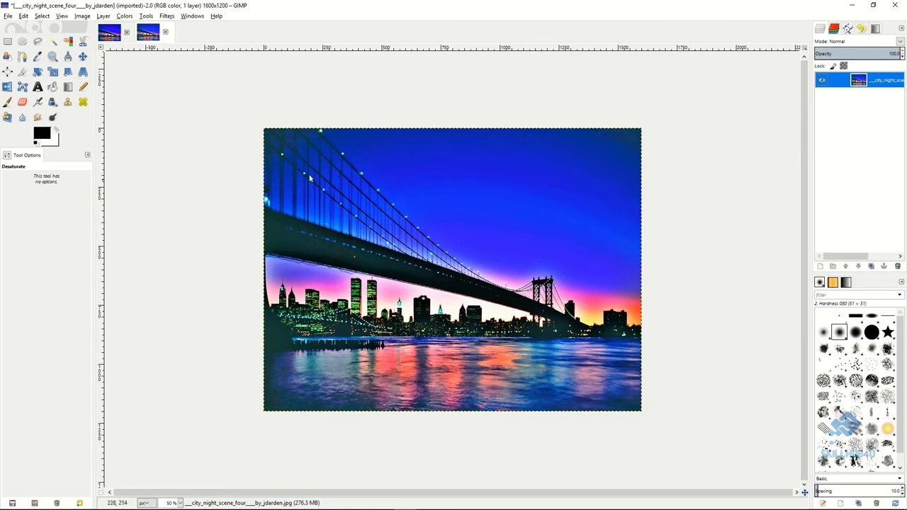
left_click(125, 17)
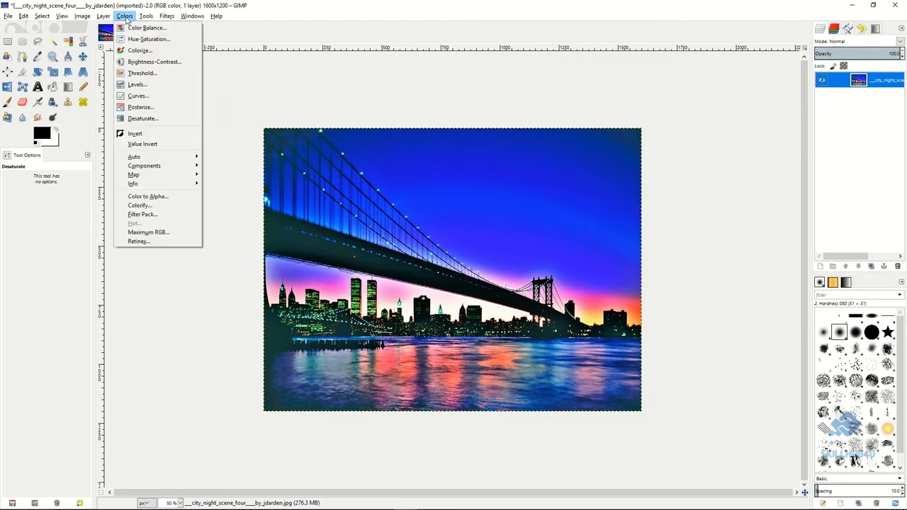
left_click(133, 83)
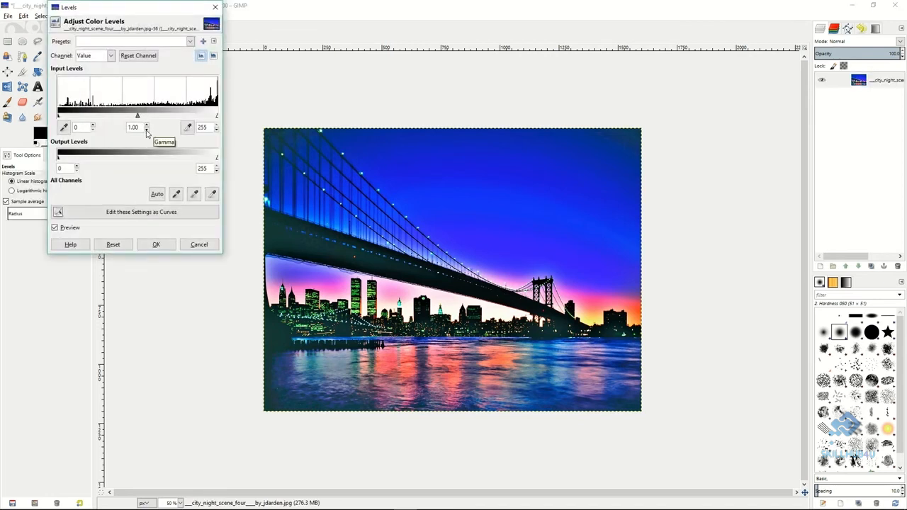
left_click(146, 131)
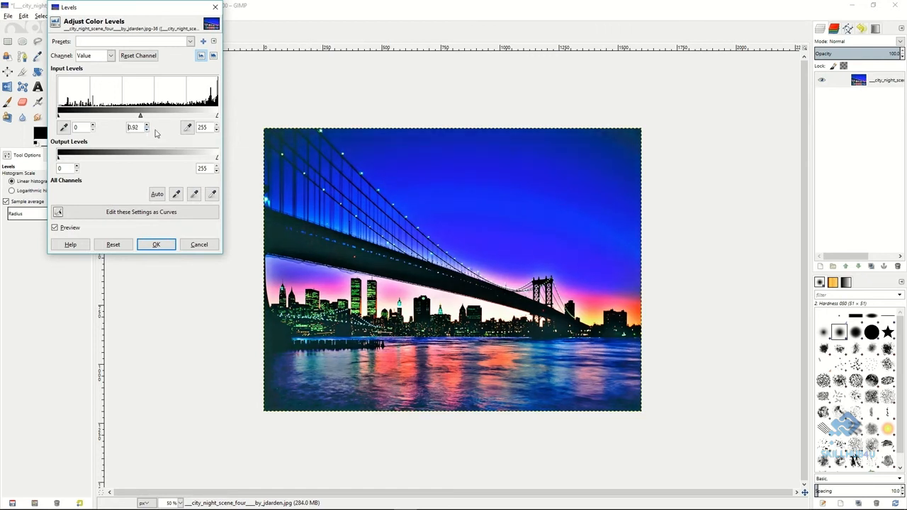
left_click(156, 245)
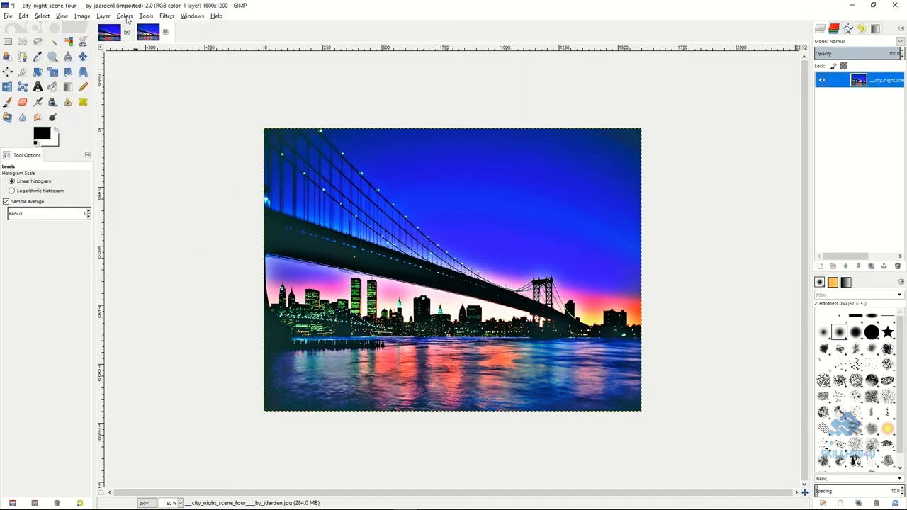
Duplicate the city night layer and desaturate the copy using the Lightness shade of gray.
right_click(843, 82)
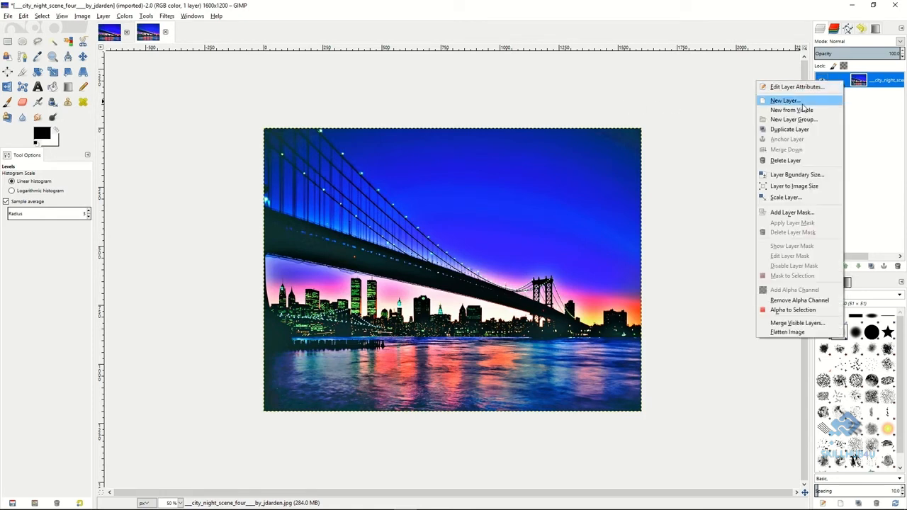
left_click(791, 130)
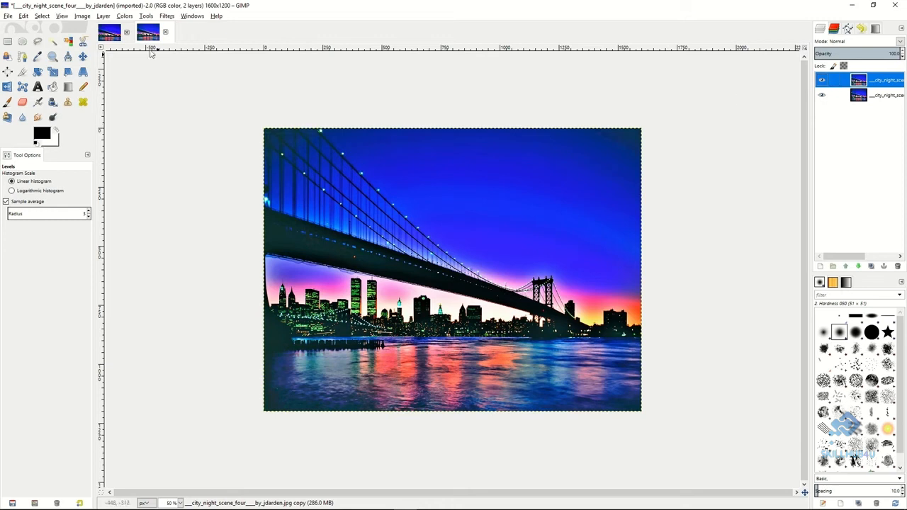
left_click(125, 17)
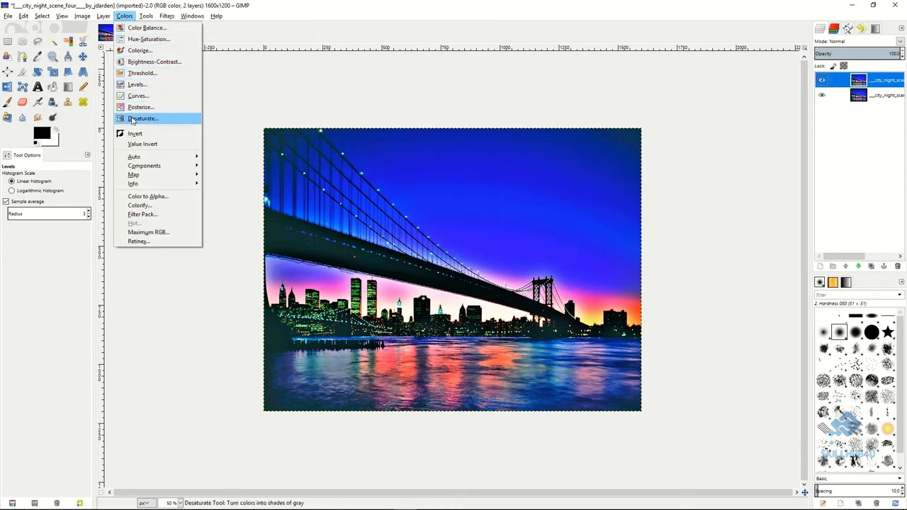
left_click(132, 120)
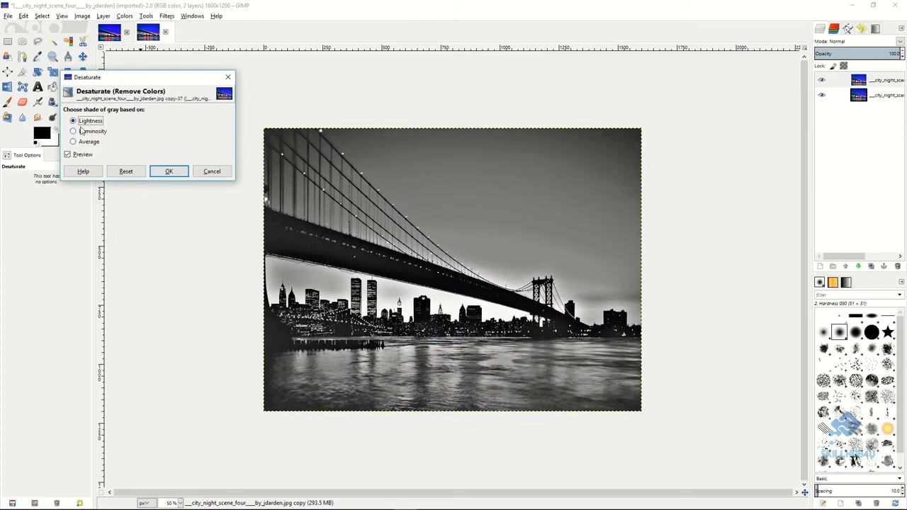
left_click(80, 132)
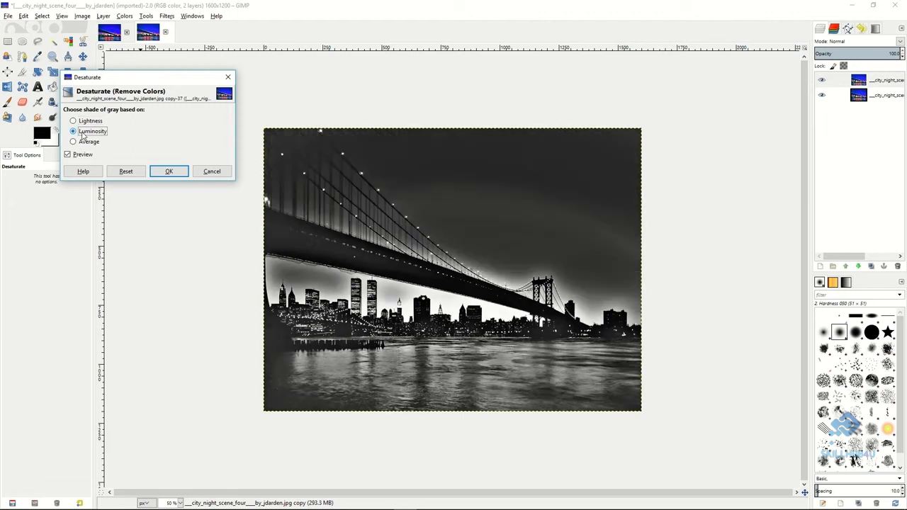
left_click(82, 142)
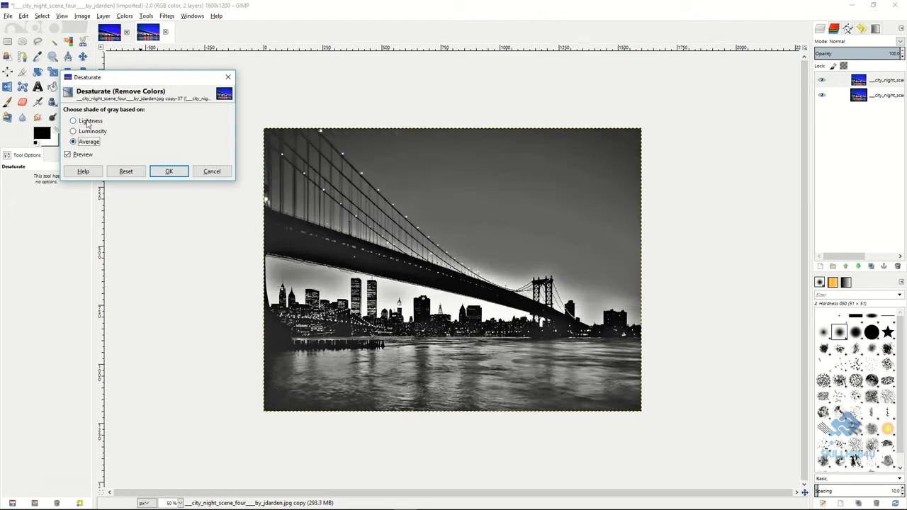
left_click(88, 122)
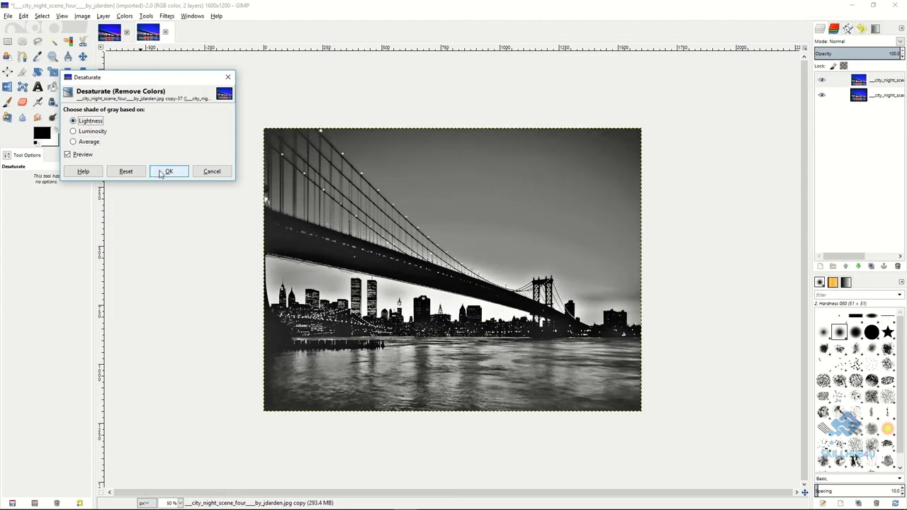
left_click(165, 172)
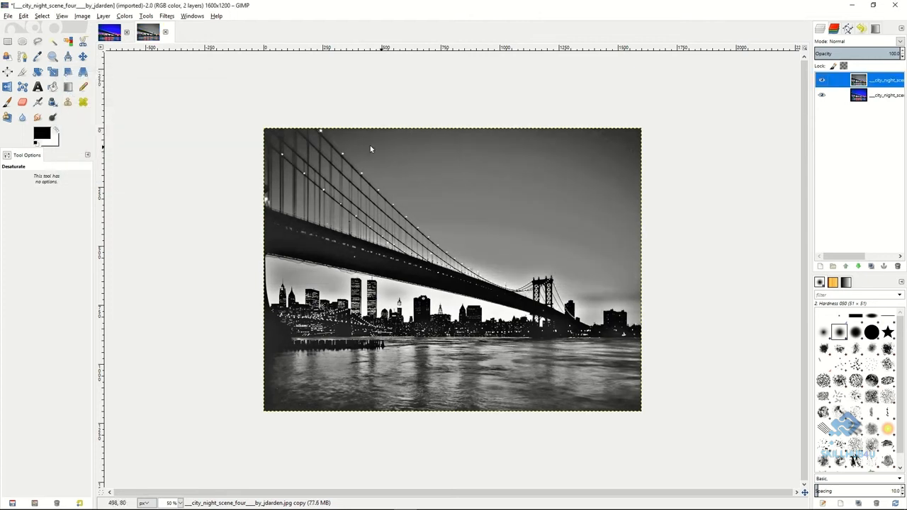
Invert the desaturated copy and apply a Gaussian Blur with a 20 px horizontal and vertical radius.
left_click(125, 15)
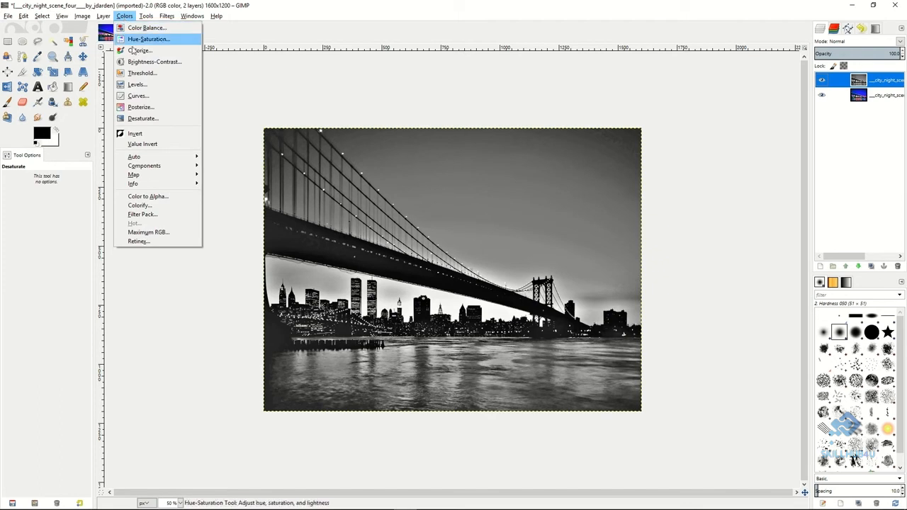
left_click(140, 134)
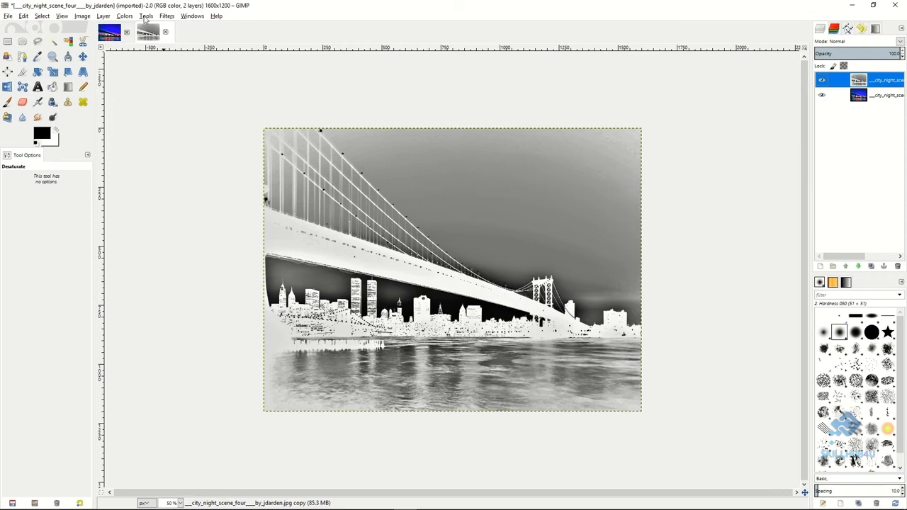
left_click(167, 15)
mouse_move(185, 71)
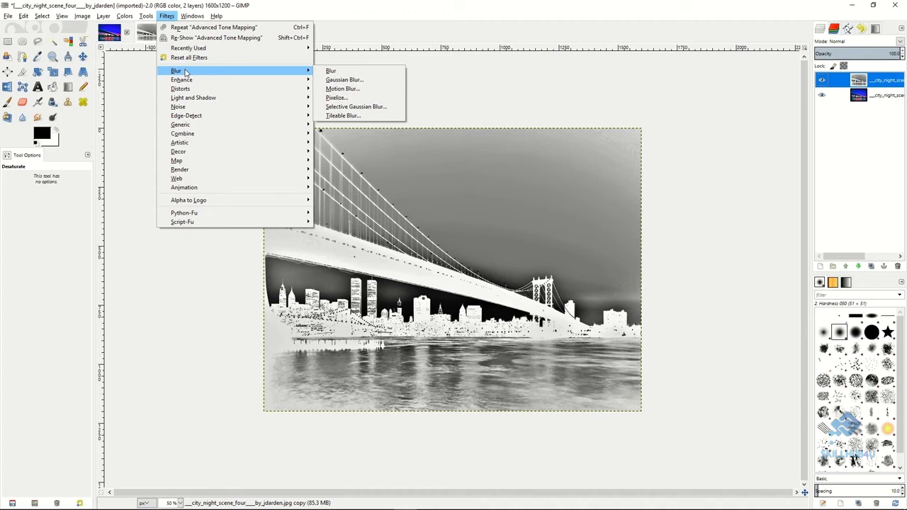
left_click(358, 81)
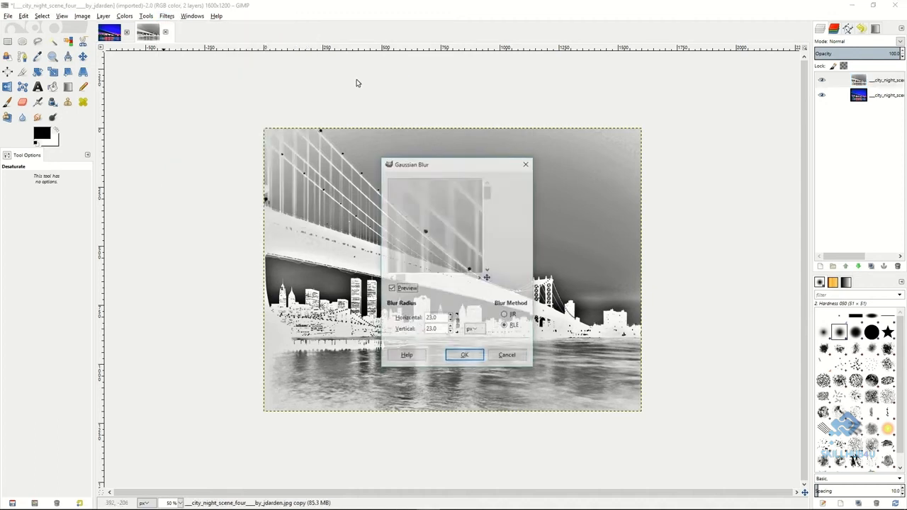
left_click(451, 322)
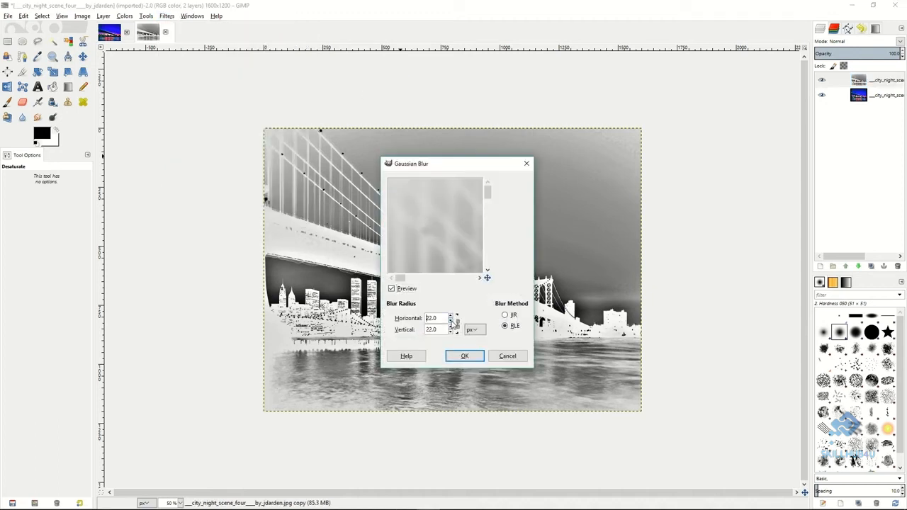
left_click(450, 315)
left_click(451, 322)
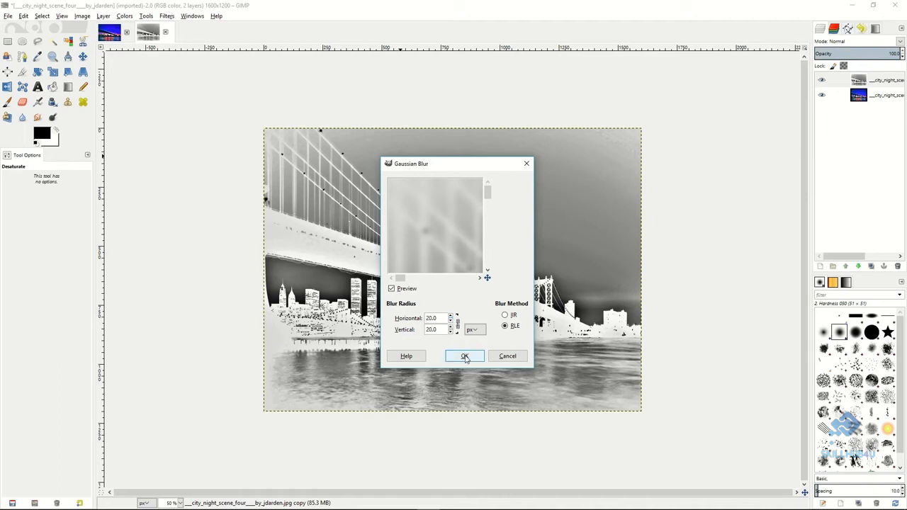
left_click(465, 356)
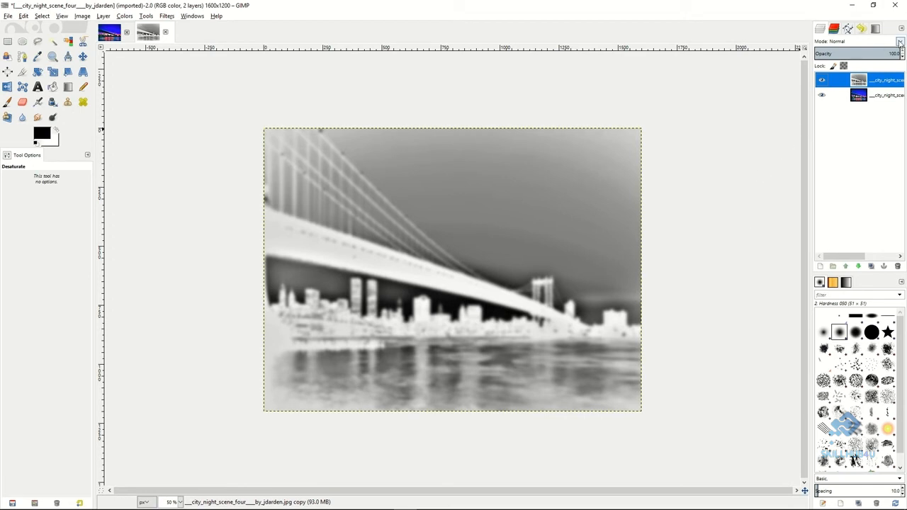
Blend the blurred copy in Overlay mode at opacity 48 and merge it down onto the city night layer.
left_click(900, 42)
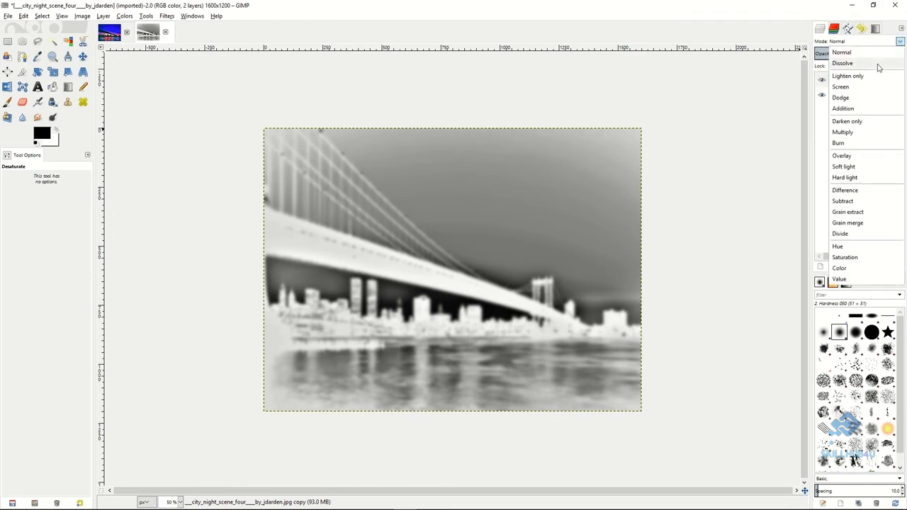
left_click(842, 156)
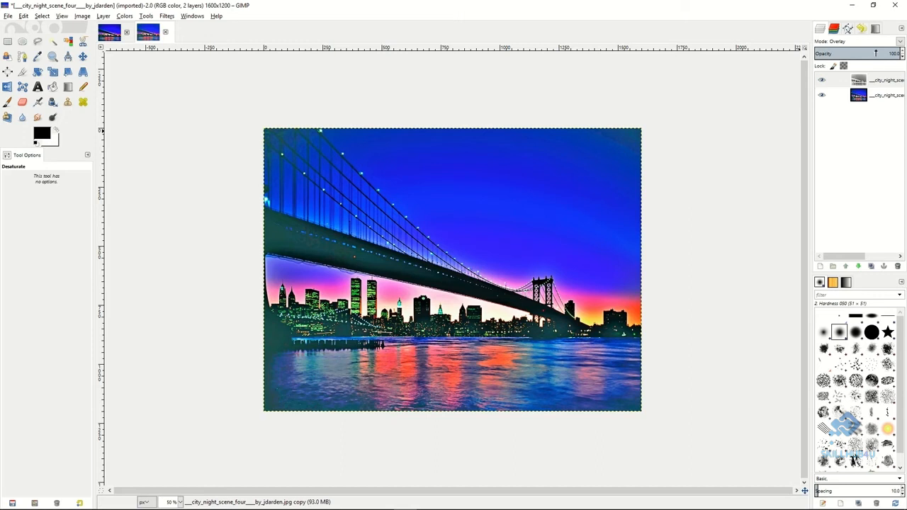
left_click_drag(876, 53, 857, 54)
right_click(845, 85)
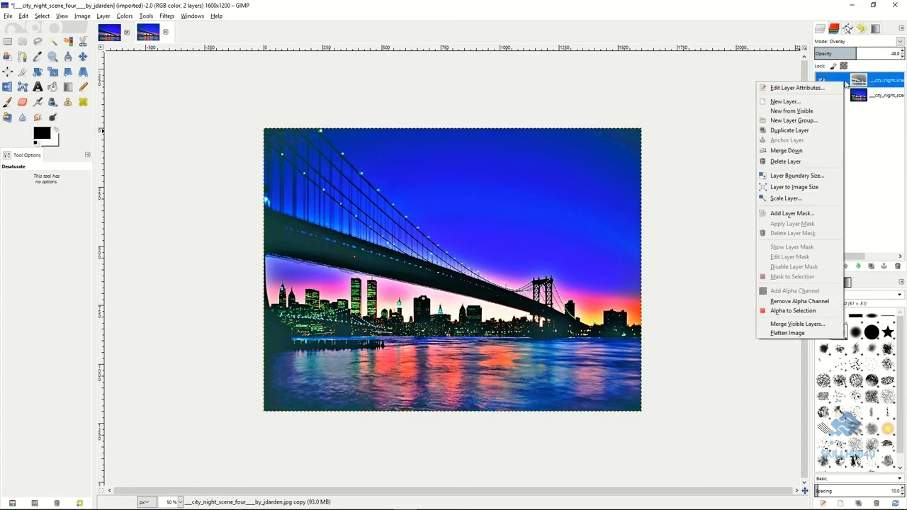
left_click(786, 151)
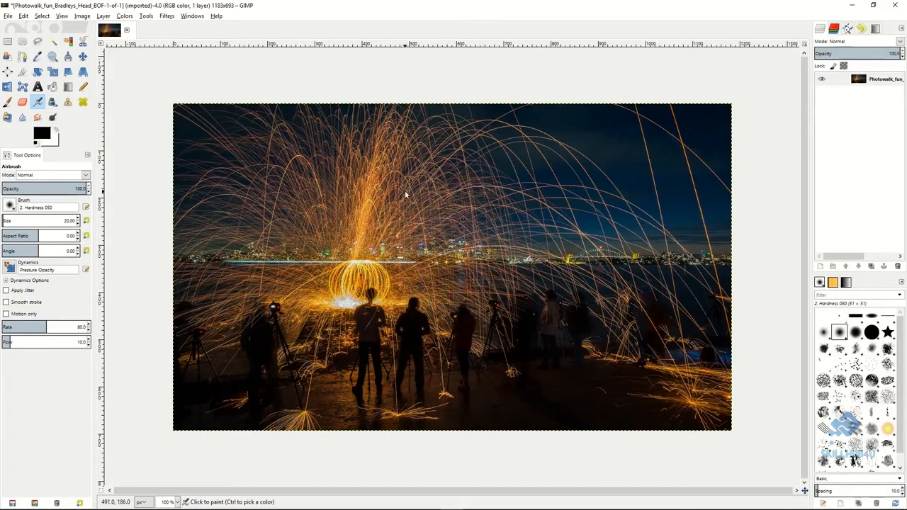
Try a Gaussian Blur with a 1 px radius on the light-sparks night photo and undo it.
left_click(167, 18)
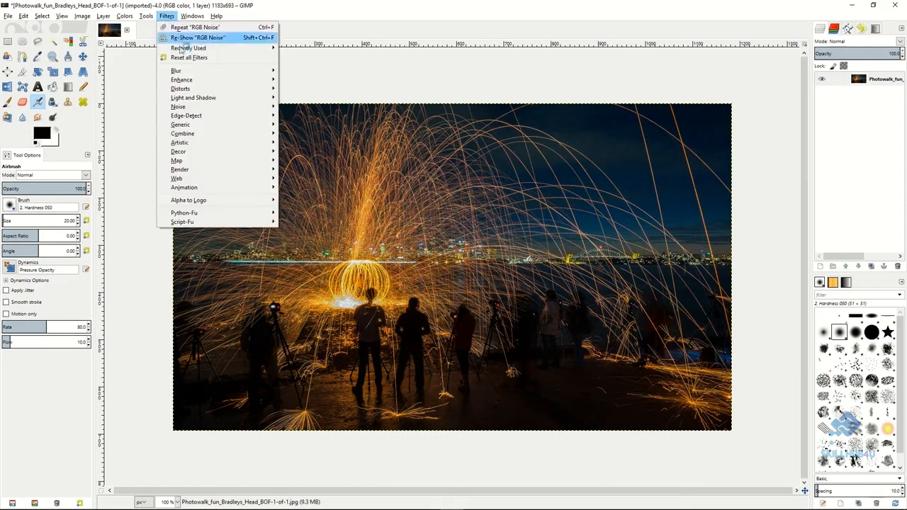
mouse_move(184, 73)
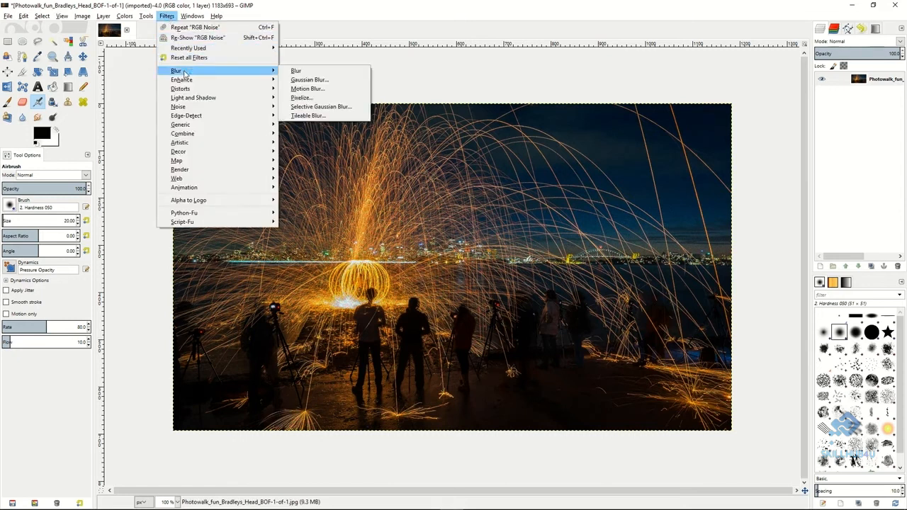
left_click(309, 80)
left_click(448, 321)
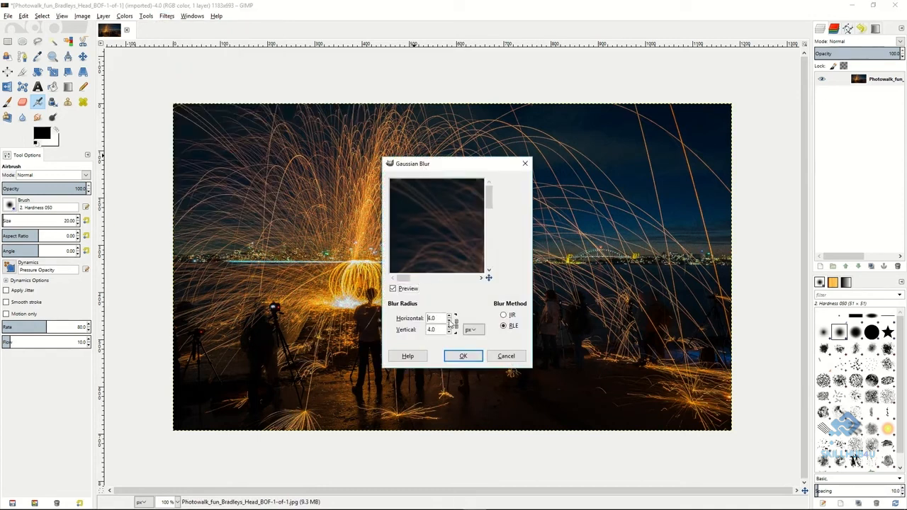
left_click(464, 355)
left_click(27, 16)
left_click(62, 31)
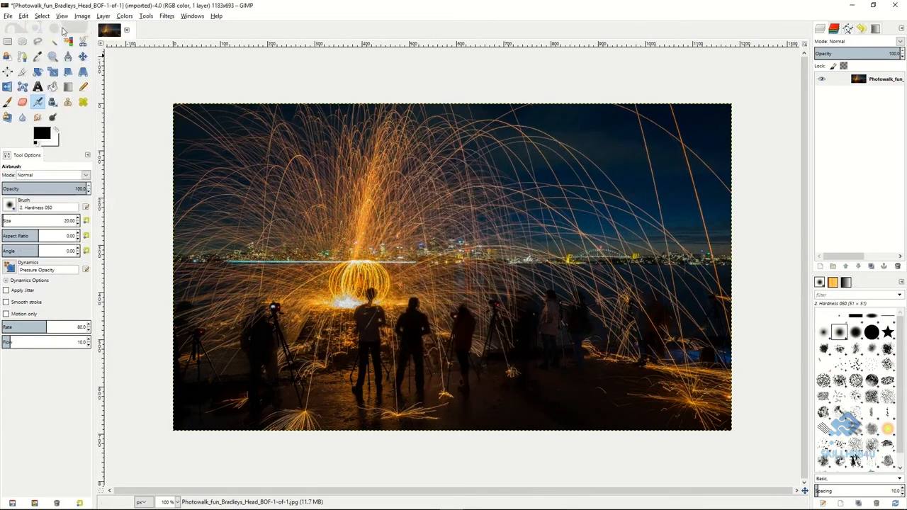
Apply Wavelet denoise to the light-sparks photo, adjusting the Y channel's Amount and setting its Detail to 1.12.
left_click(168, 17)
mouse_move(194, 80)
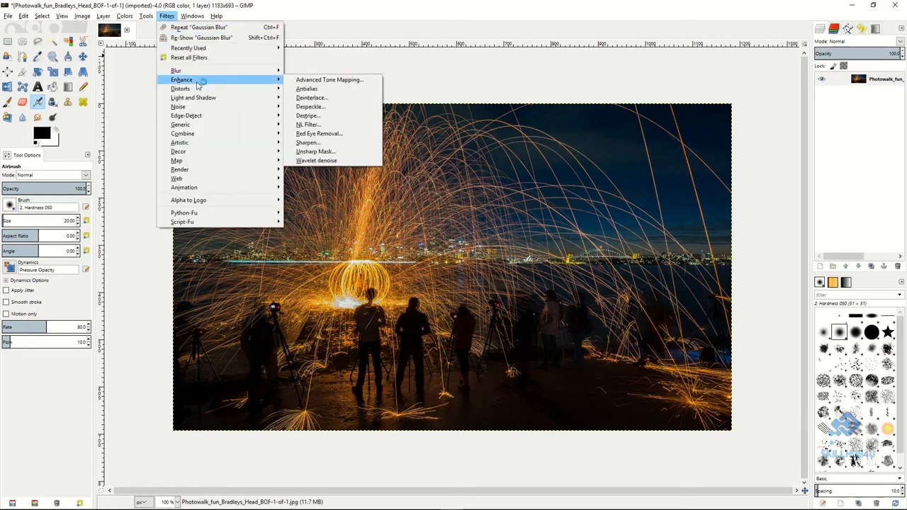
left_click(310, 162)
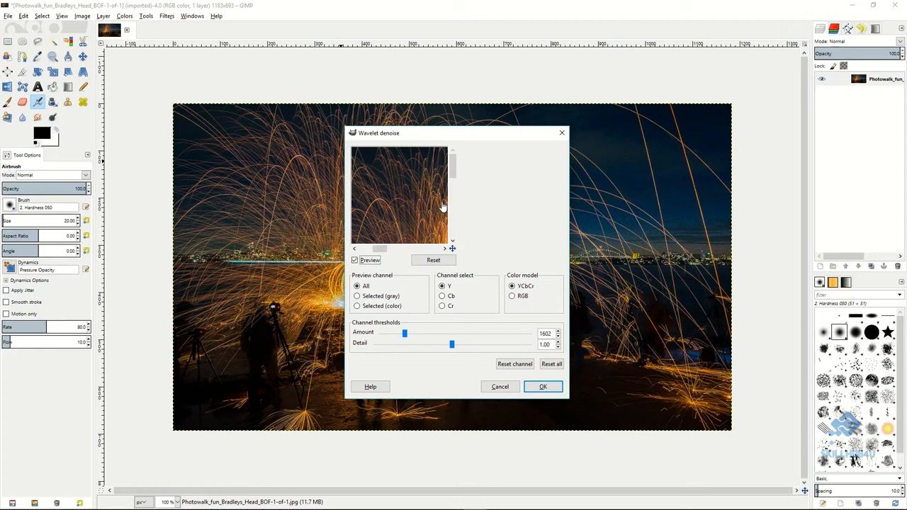
scroll(405, 188, "down", 3)
scroll(416, 206, "down", 3)
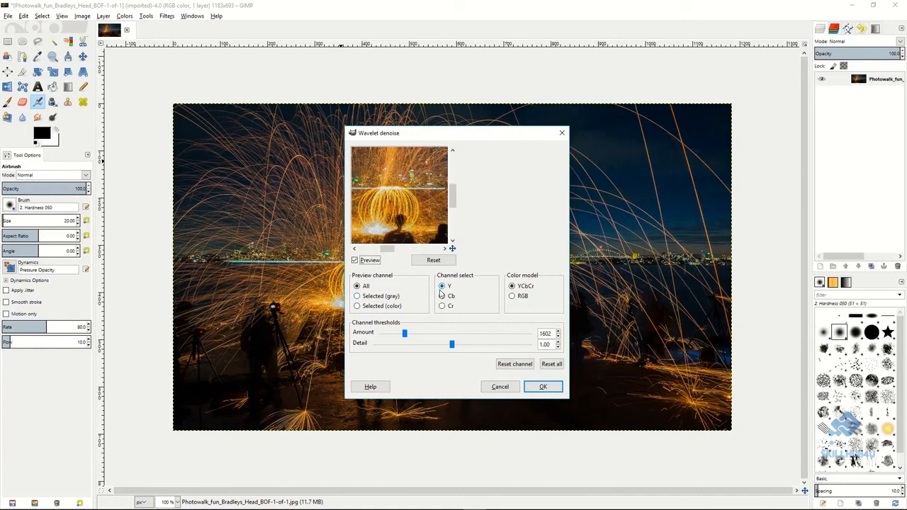
left_click_drag(404, 339, 489, 335)
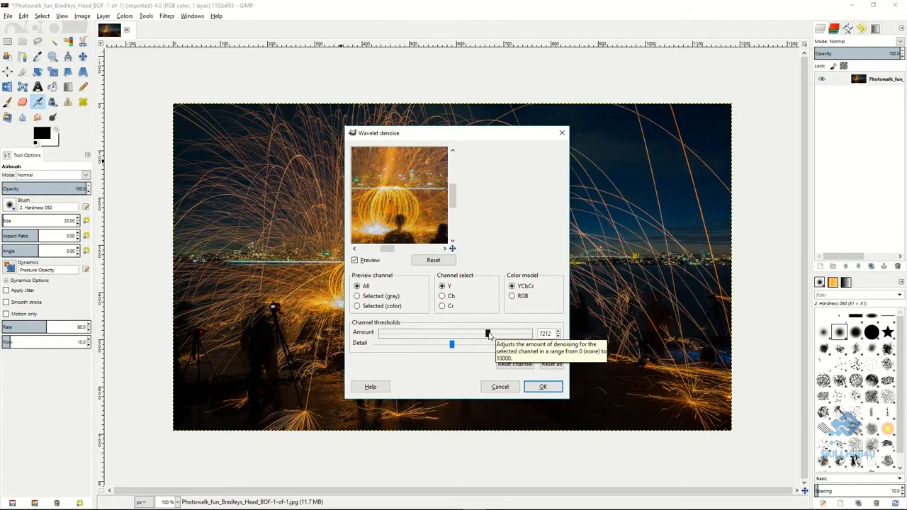
left_click(423, 332)
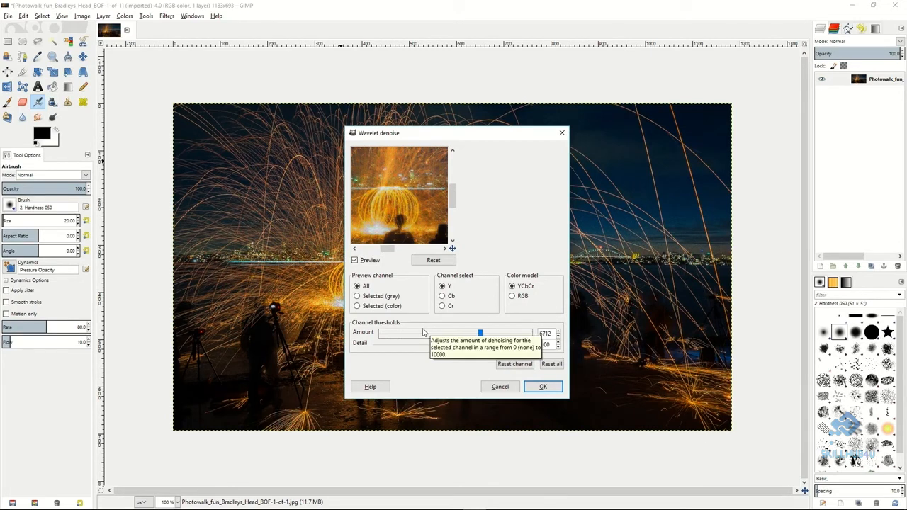
left_click_drag(481, 336, 460, 347)
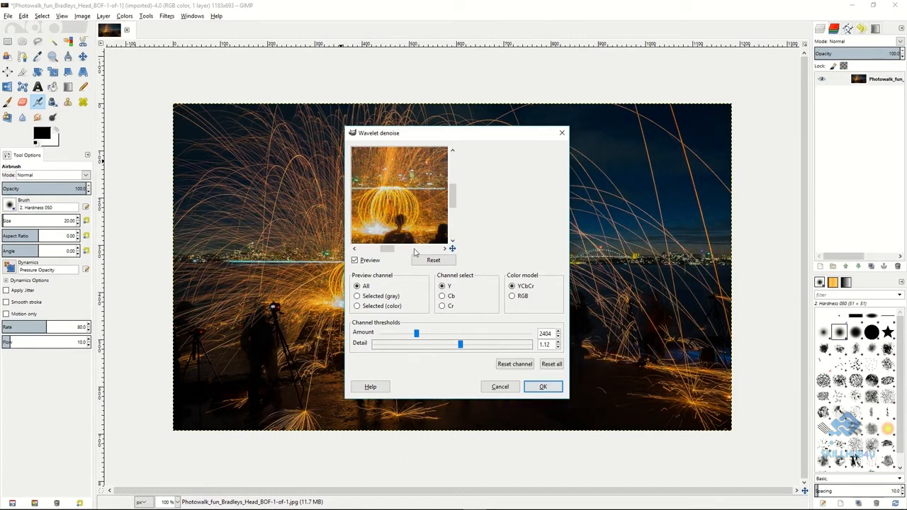
left_click_drag(416, 333, 410, 333)
left_click(540, 390)
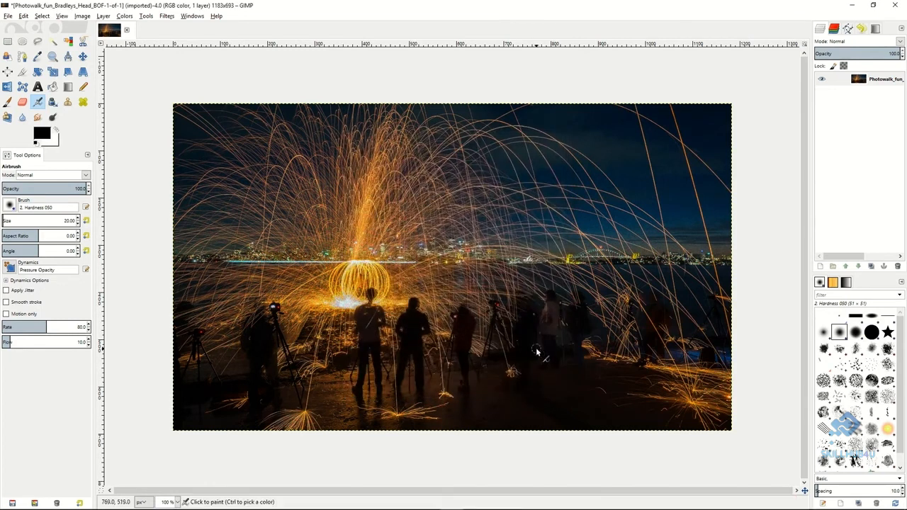
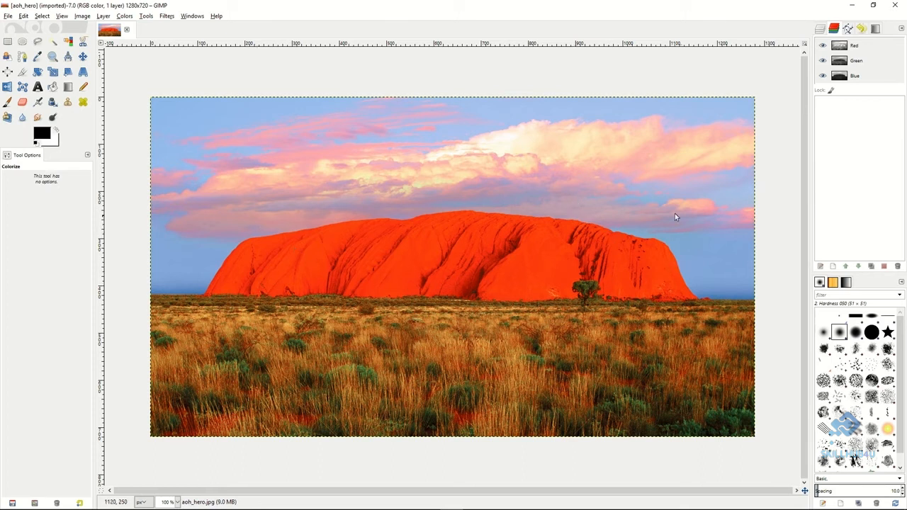
Duplicate the aoh_hero.jpg layer.
left_click(820, 32)
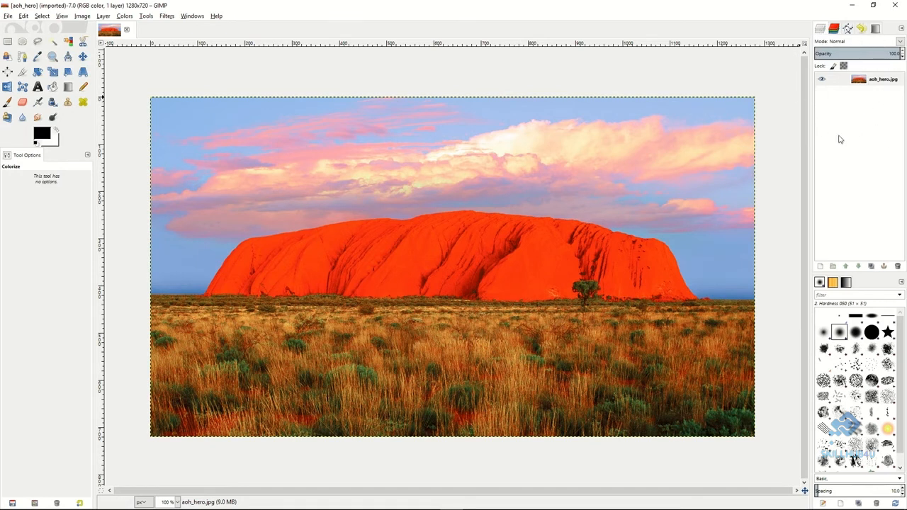
left_click(842, 82)
right_click(844, 83)
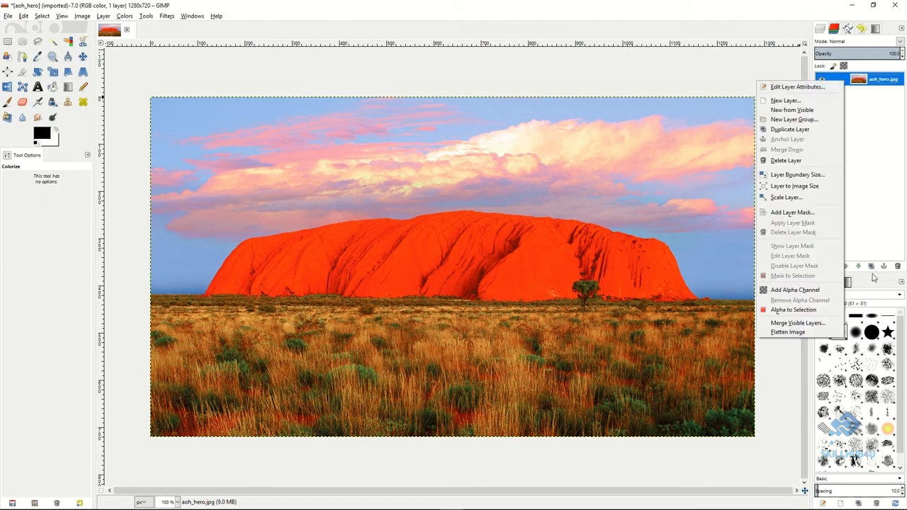
left_click(789, 130)
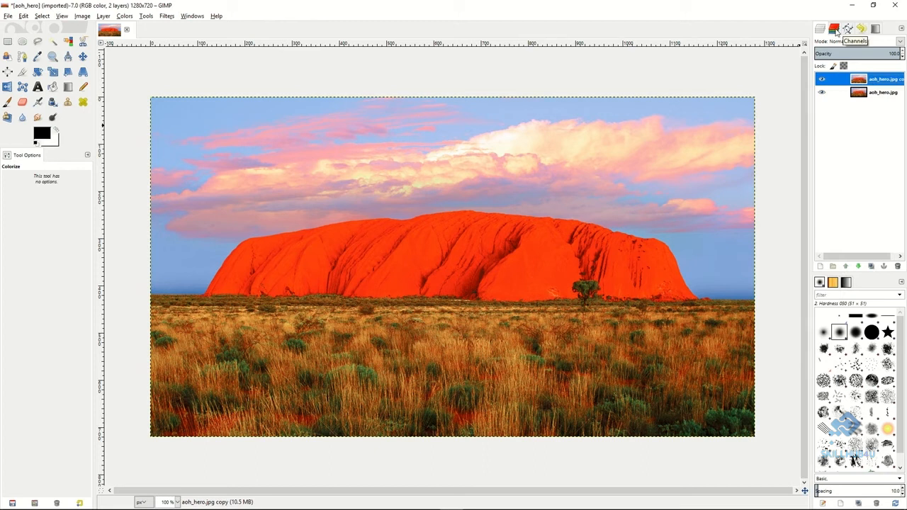
In the image's color channels, deactivate Green, Blue and Alpha, leaving only Red active.
left_click(835, 30)
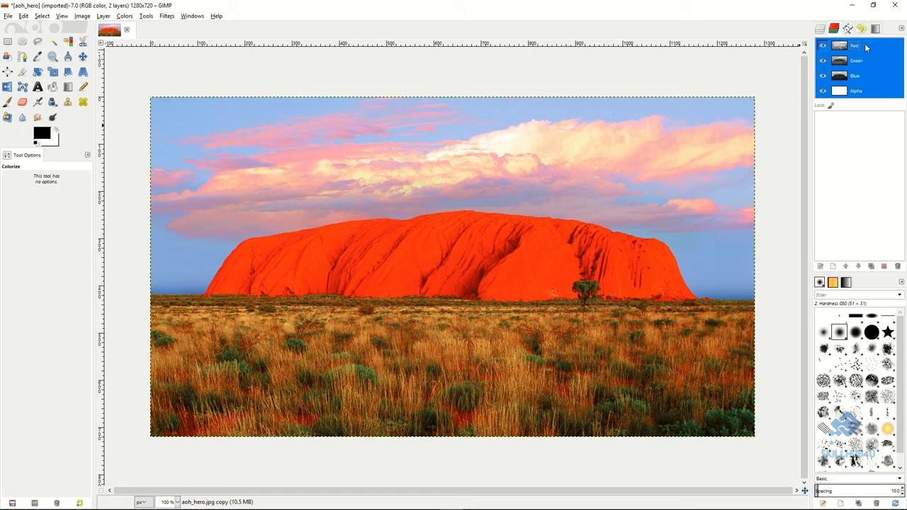
left_click(864, 46)
left_click(866, 63)
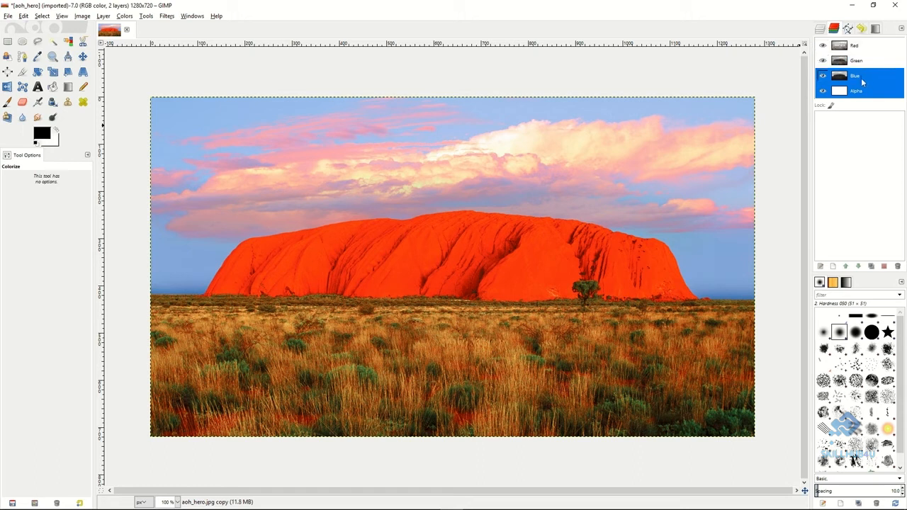
left_click(864, 77)
left_click(864, 91)
left_click(866, 51)
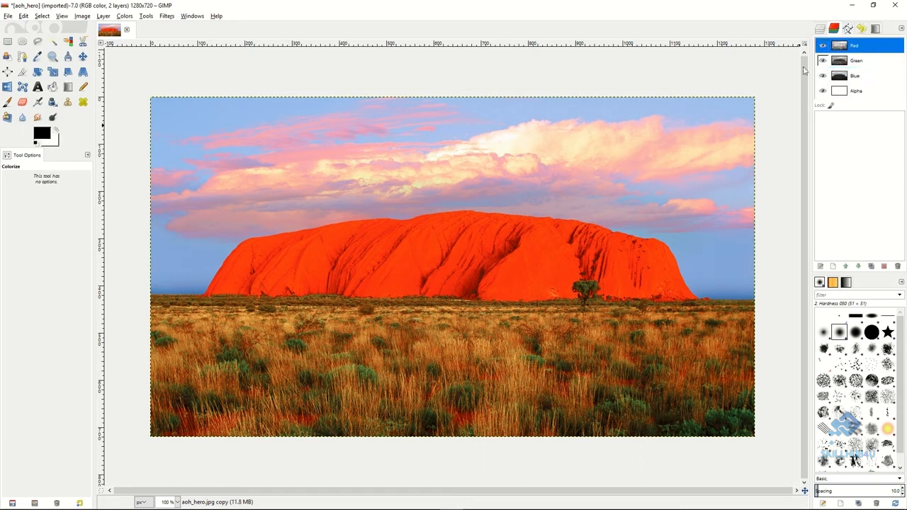
Select the whole image and copy the Red channel into the list of saved channels.
left_click(47, 18)
left_click(48, 28)
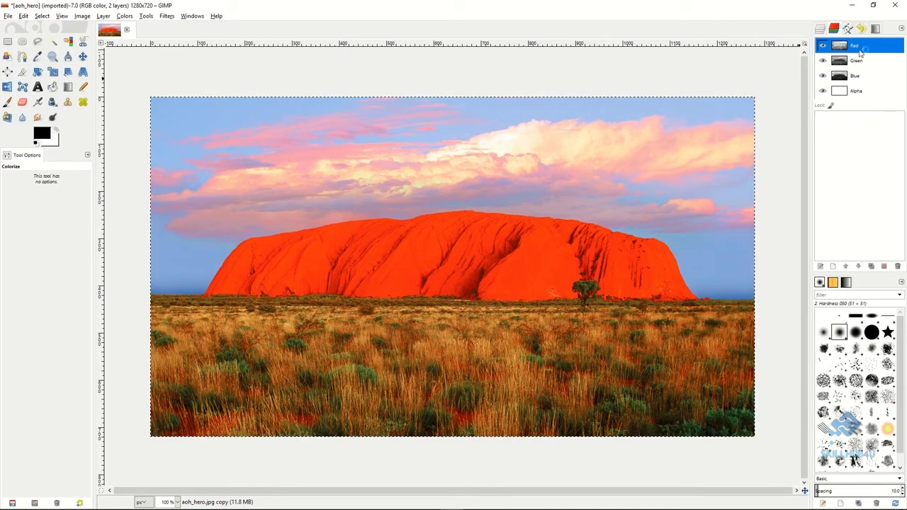
left_click_drag(863, 48, 845, 128)
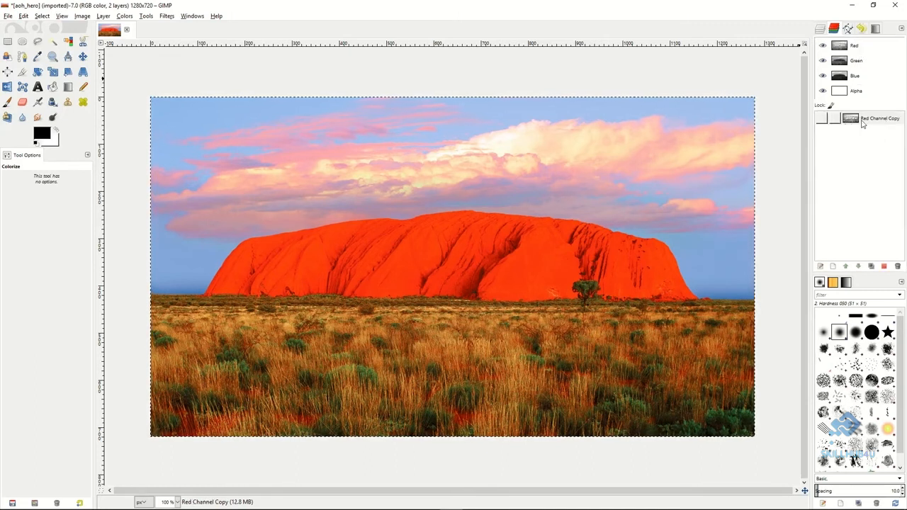
Rename the copied Red channel as L.
left_click(872, 122)
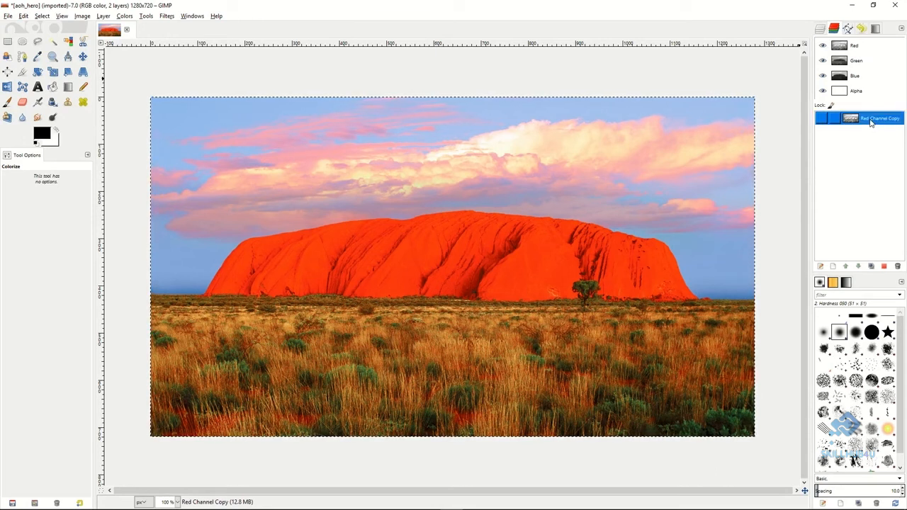
double_click(873, 119)
key("BackSpace")
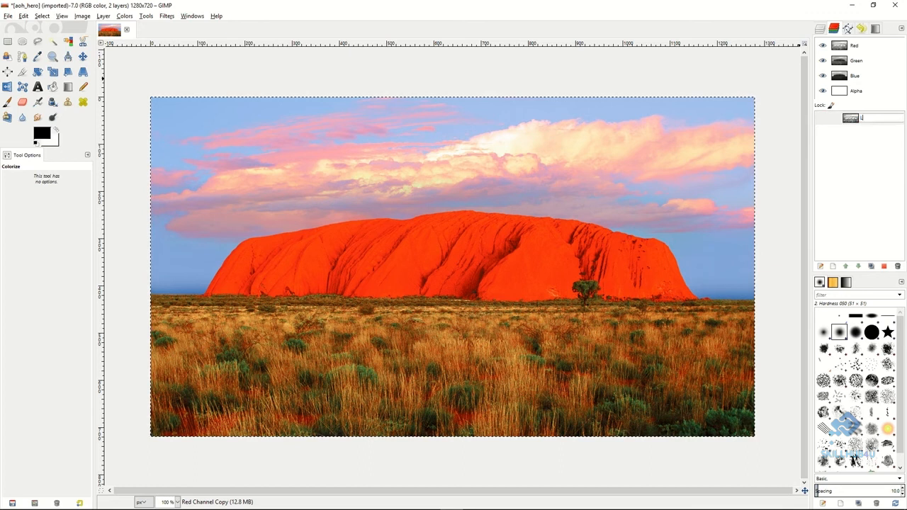
type("L")
key("Return")
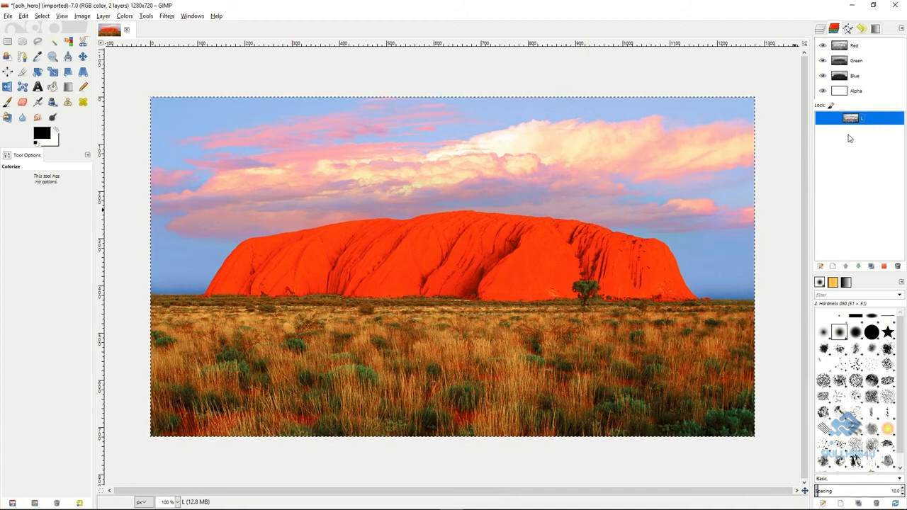
Subtract channel L from the full-image selection and save the result as a new channel.
right_click(872, 120)
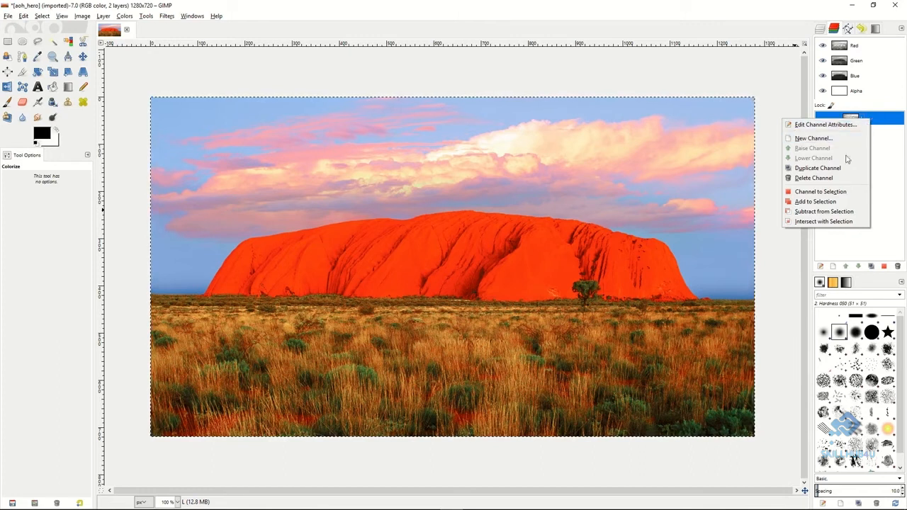
left_click(825, 212)
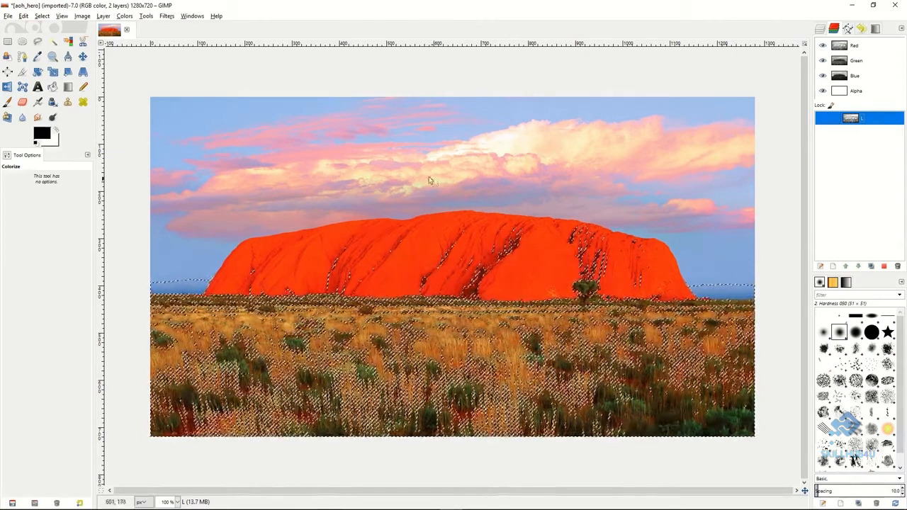
left_click(42, 16)
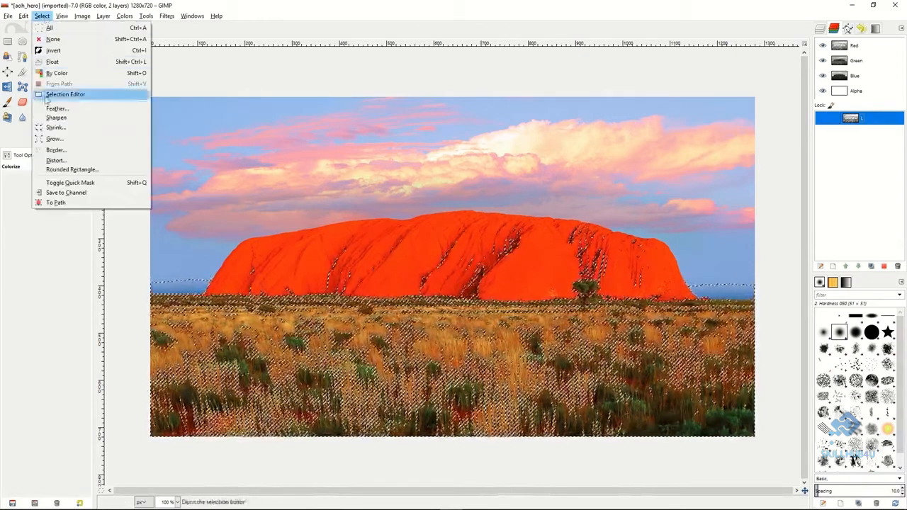
left_click(64, 193)
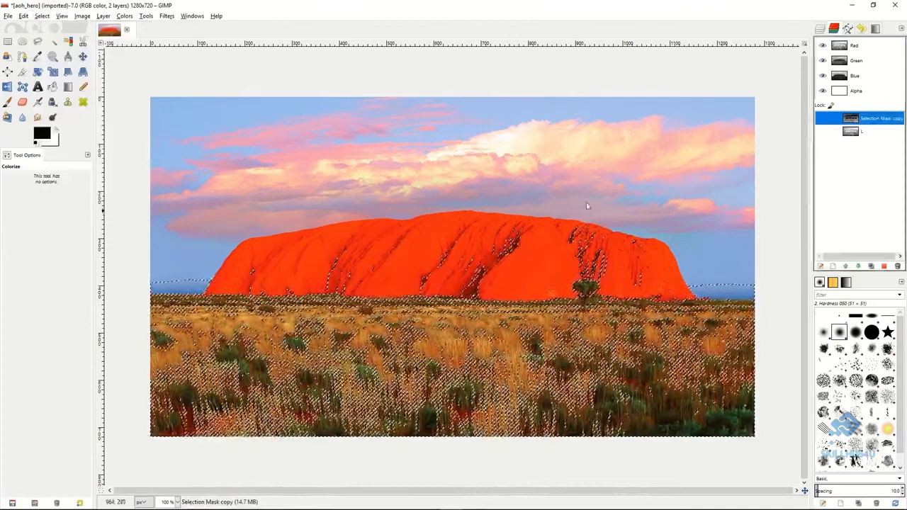
Rename the newly saved selection mask channel as D.
double_click(870, 119)
type("D")
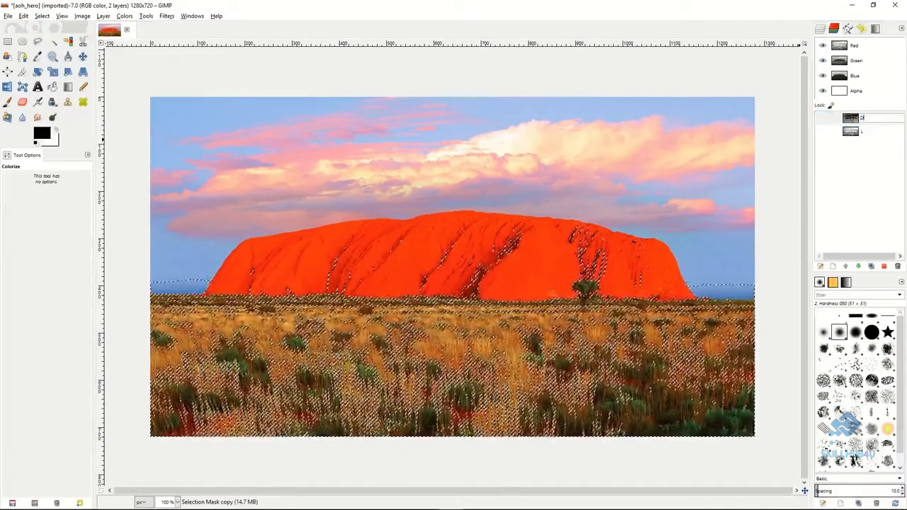
key("Return")
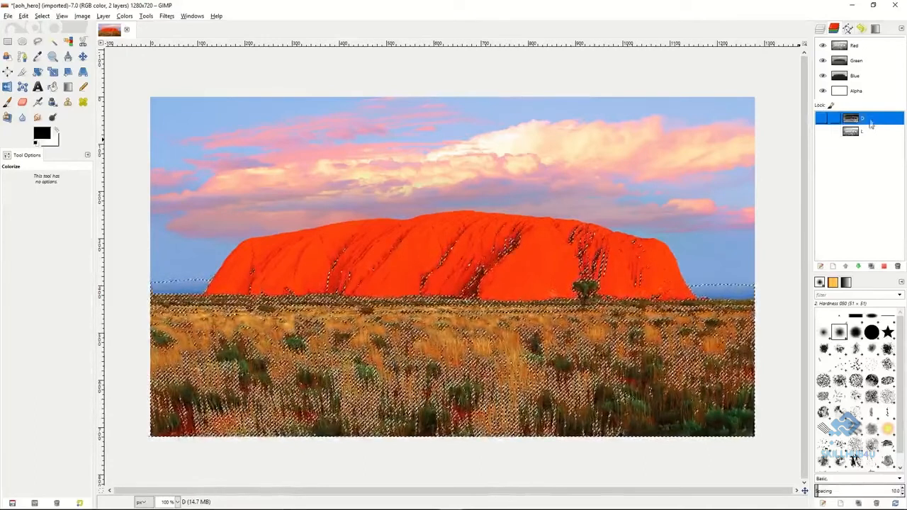
Subtract channel L from the current D selection and save the result as another channel.
left_click(870, 132)
right_click(871, 133)
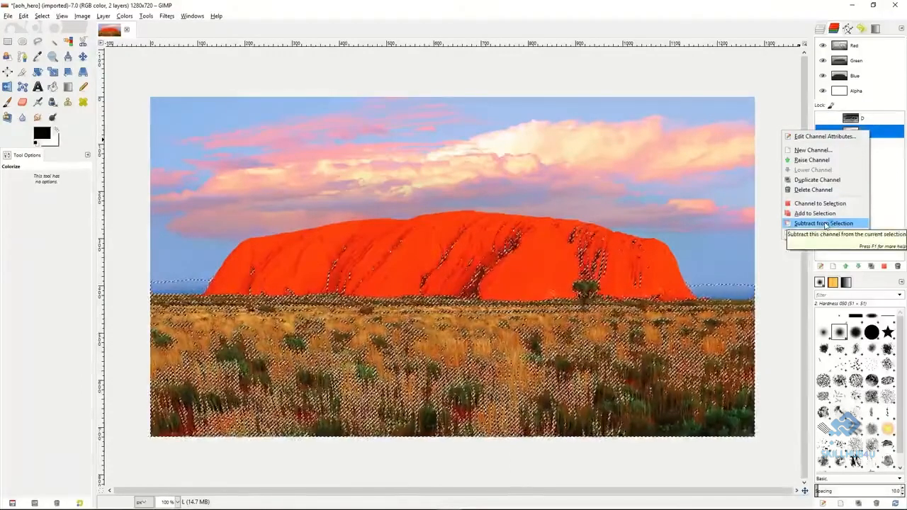
left_click(826, 224)
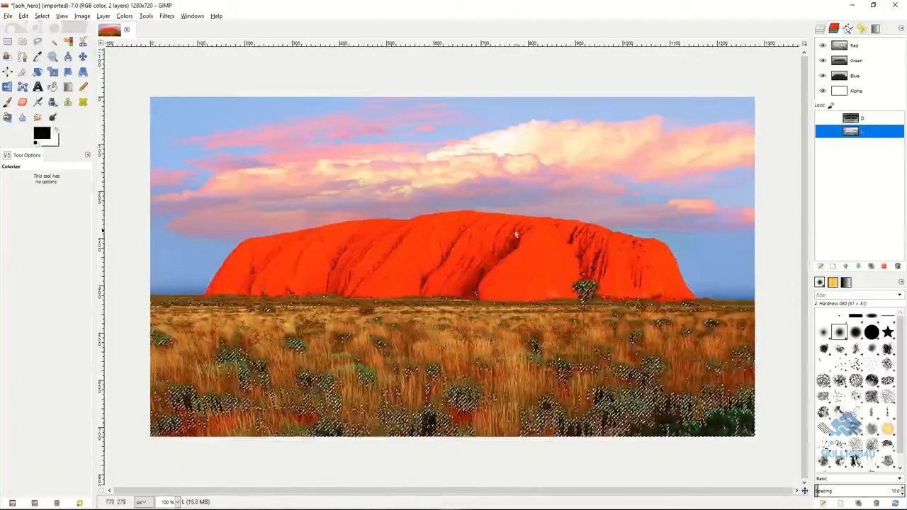
left_click(42, 15)
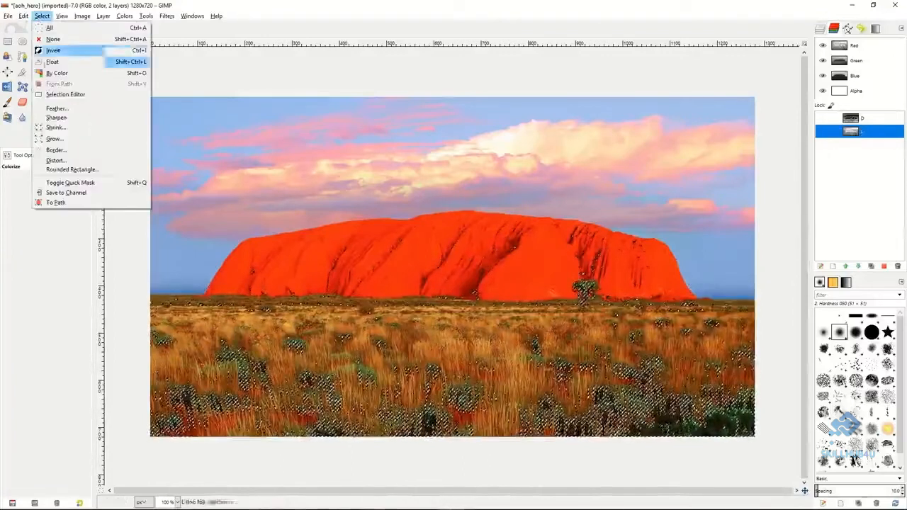
left_click(67, 192)
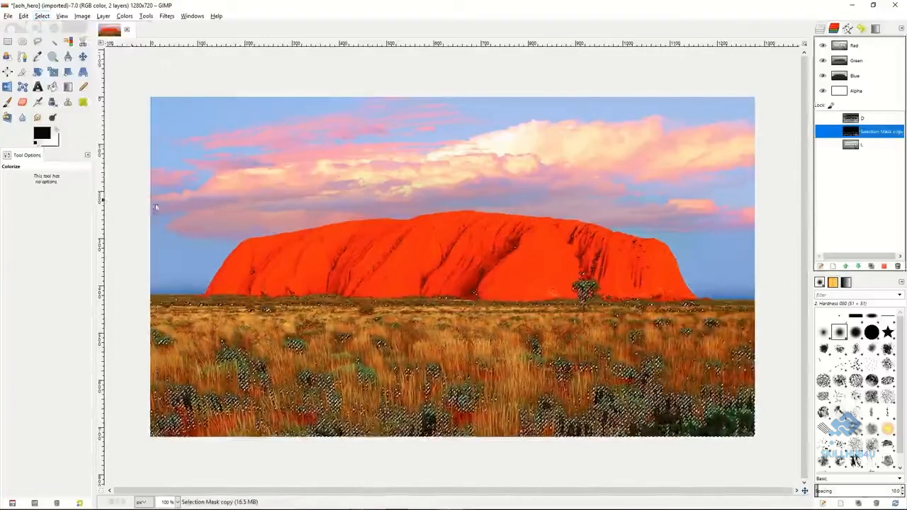
Rename the second saved selection mask channel as DD.
double_click(870, 131)
type("DD")
key("Return")
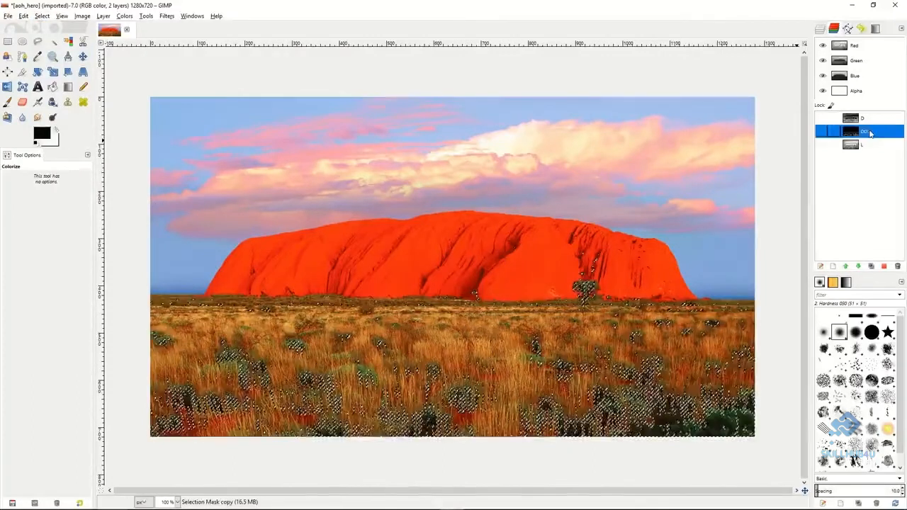
Subtract channel L from the current DD selection and save the result as a third mask channel.
left_click(873, 146)
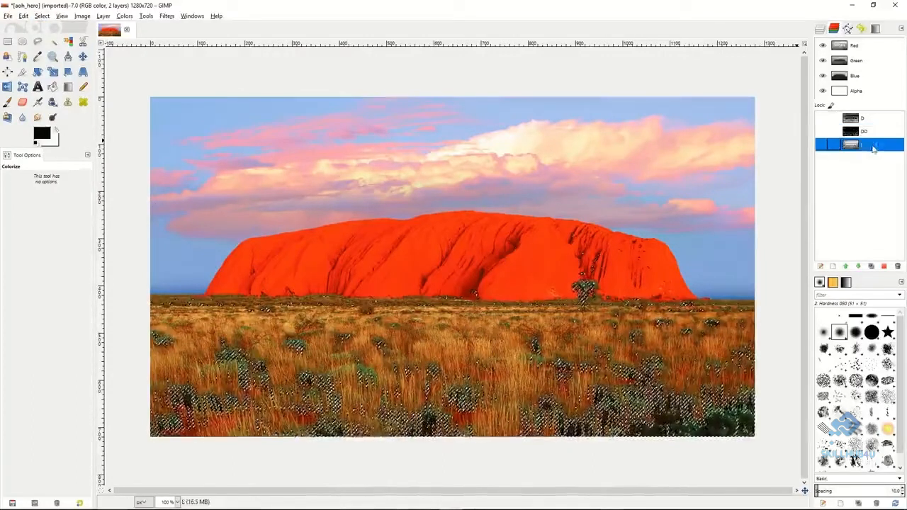
right_click(873, 146)
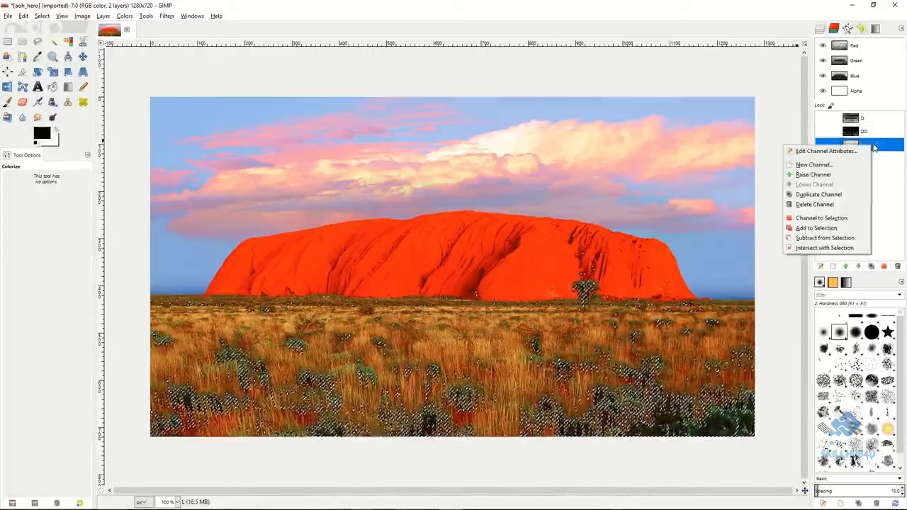
left_click(829, 236)
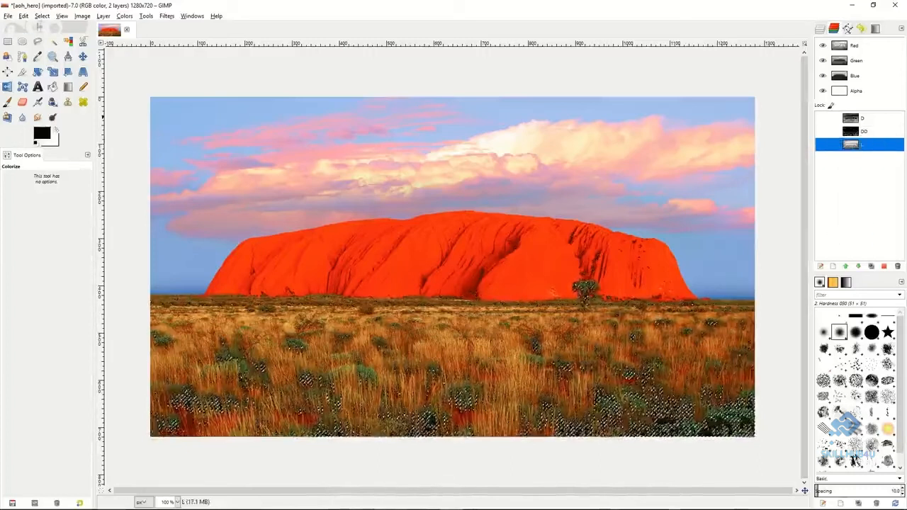
left_click(42, 15)
left_click(70, 191)
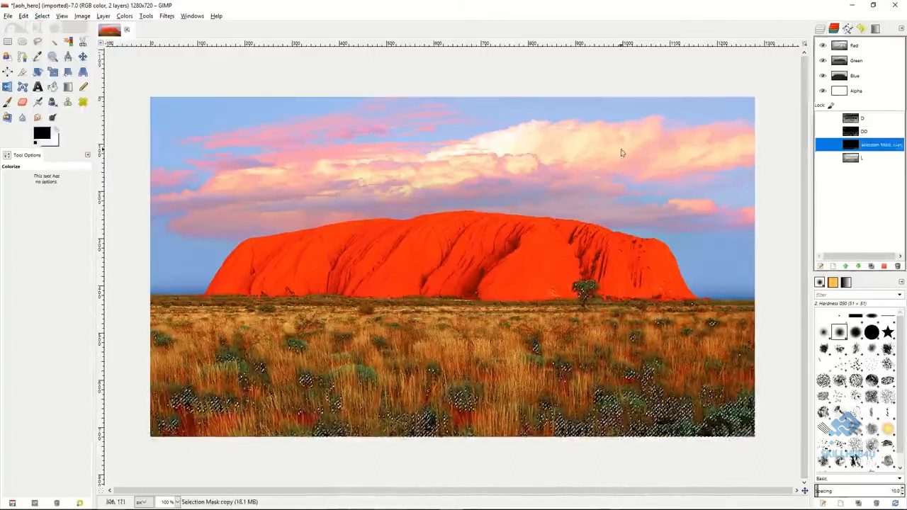
Rename the third saved selection mask channel as DDD.
double_click(869, 146)
type("DDD")
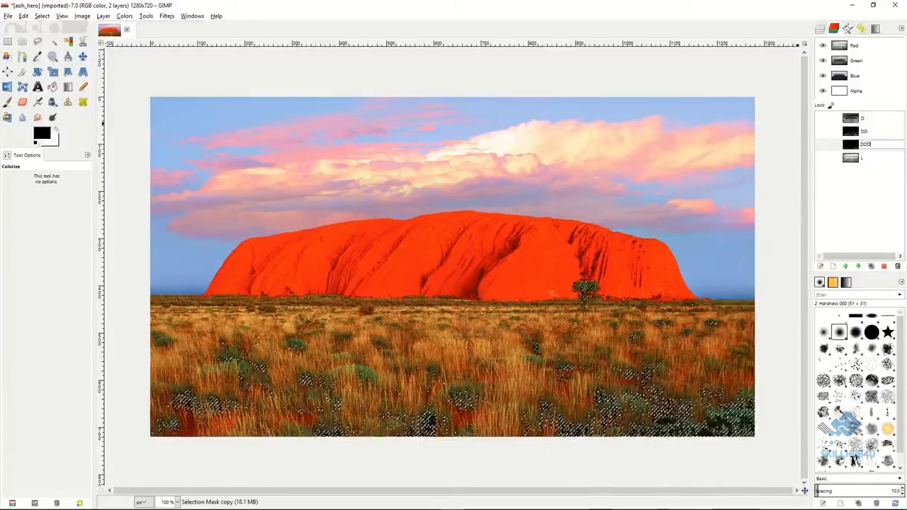
key("Return")
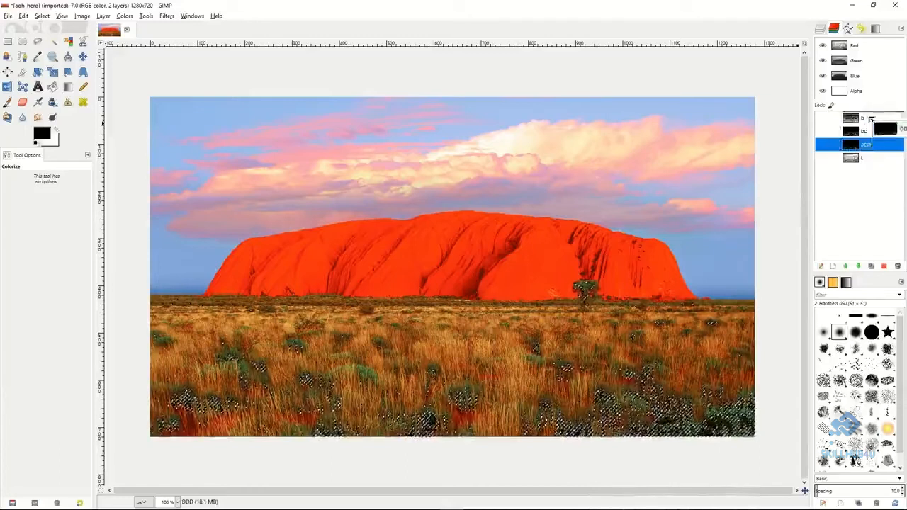
Make channel L active and clear the current selection.
left_click(872, 160)
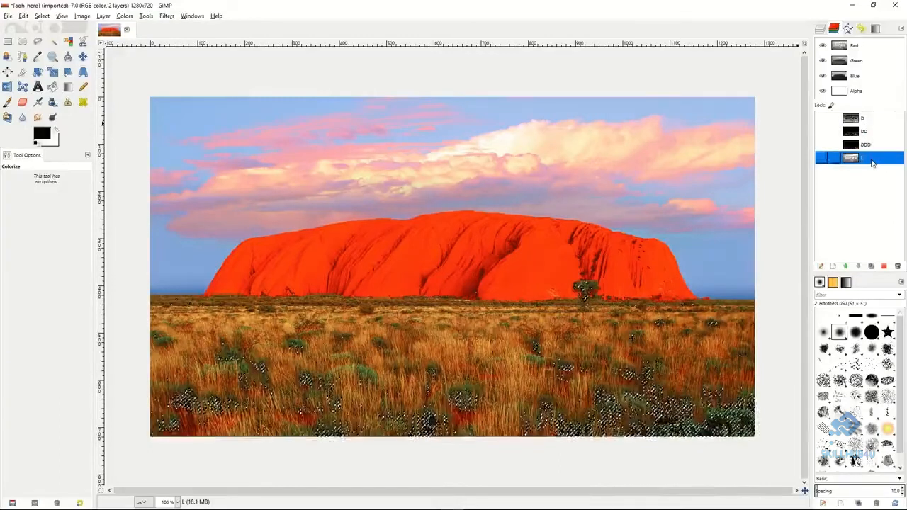
right_click(649, 170)
mouse_move(677, 197)
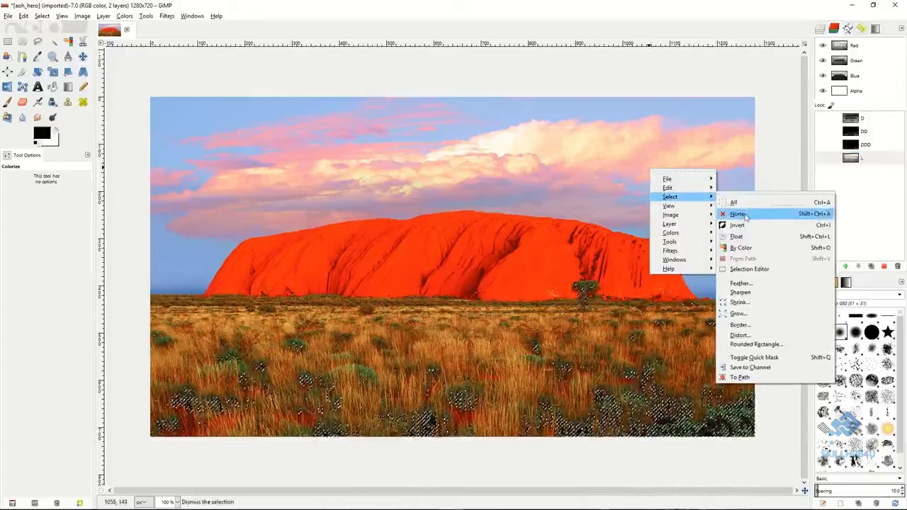
left_click(737, 203)
left_click(867, 163)
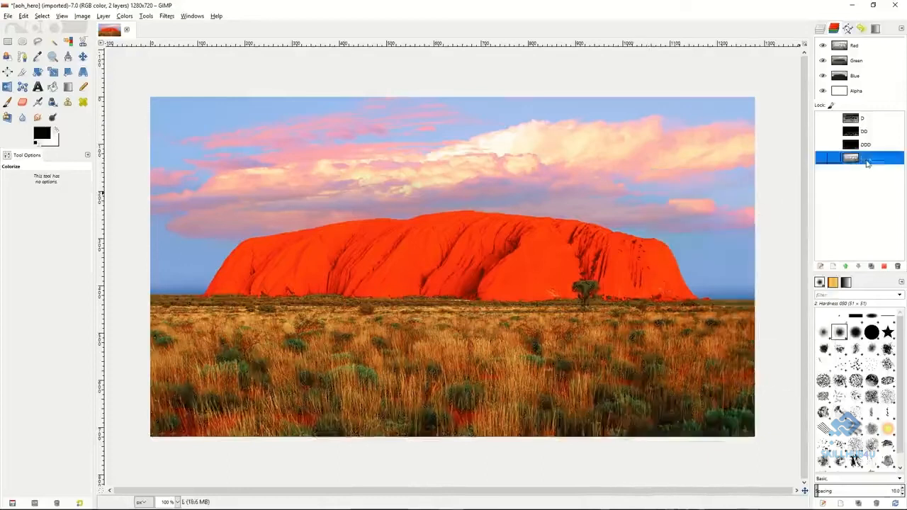
Select the entire image and subtract channel D from the selection.
left_click(871, 121)
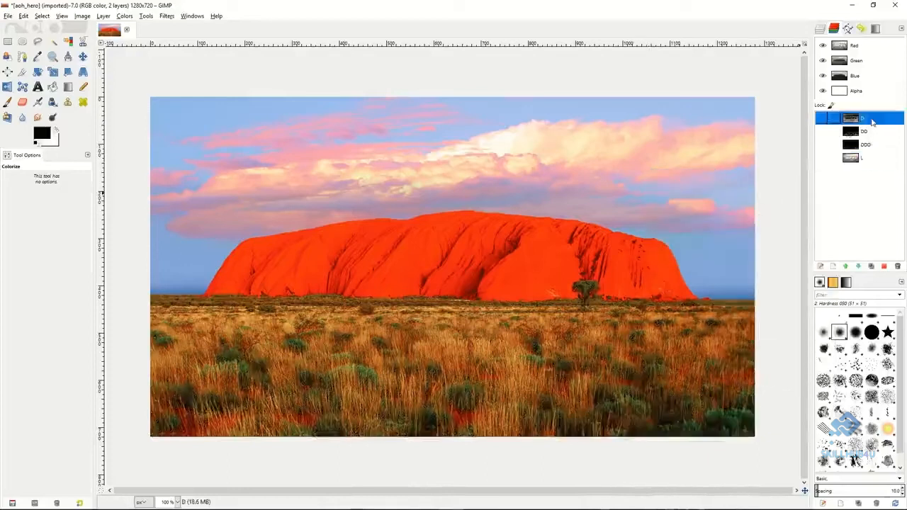
right_click(634, 203)
mouse_move(657, 236)
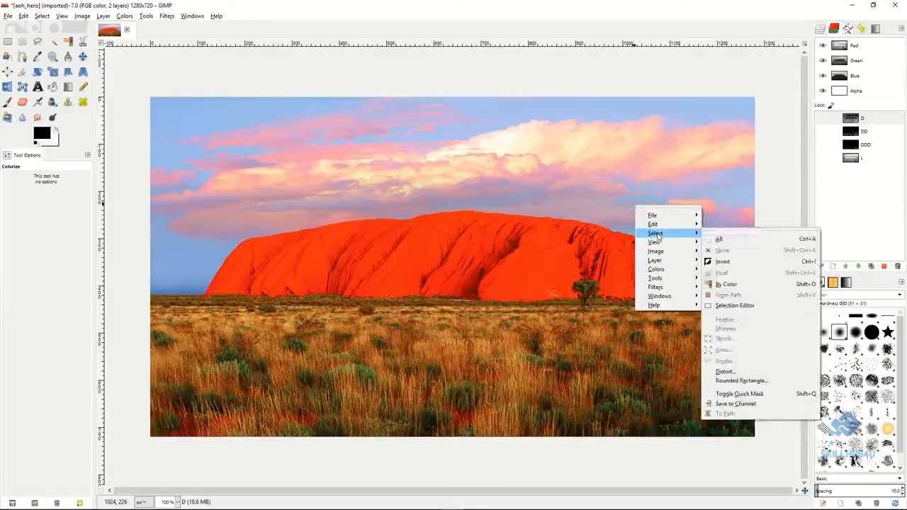
left_click(718, 239)
right_click(871, 121)
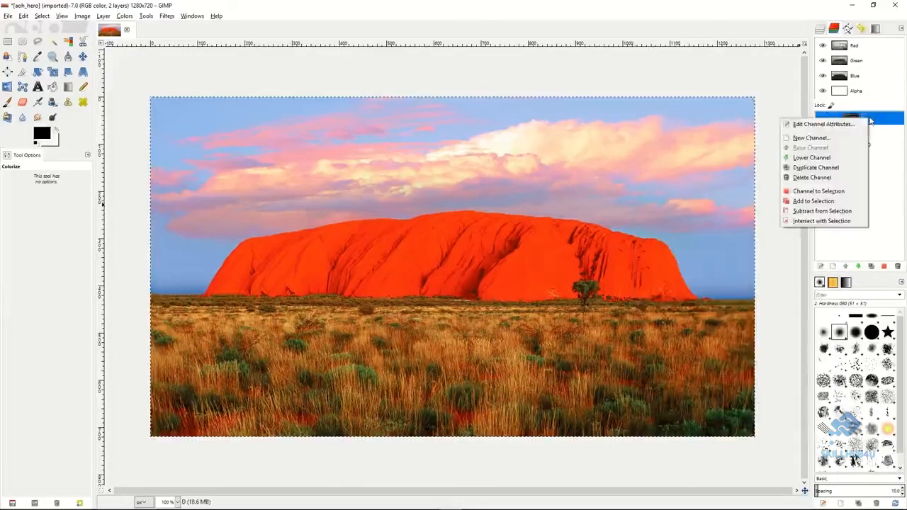
left_click(814, 201)
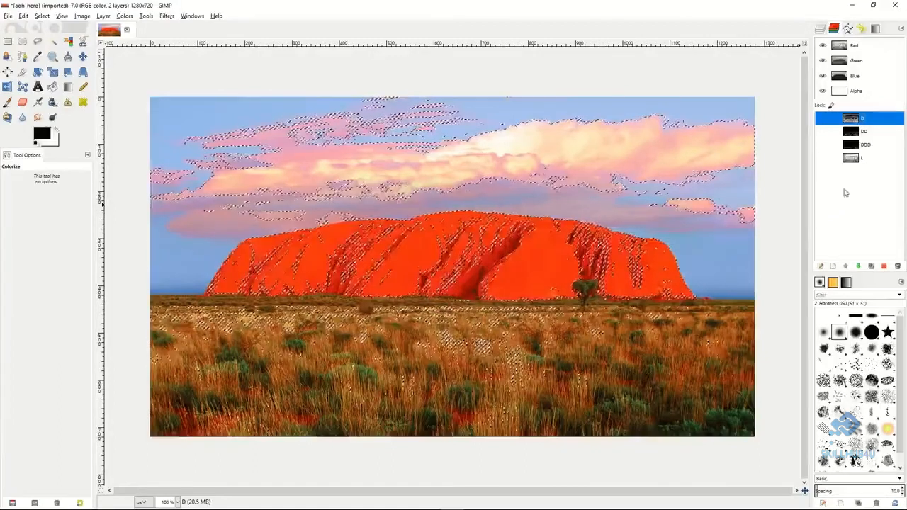
Save the current selection to a new channel and rename it LL.
left_click(42, 16)
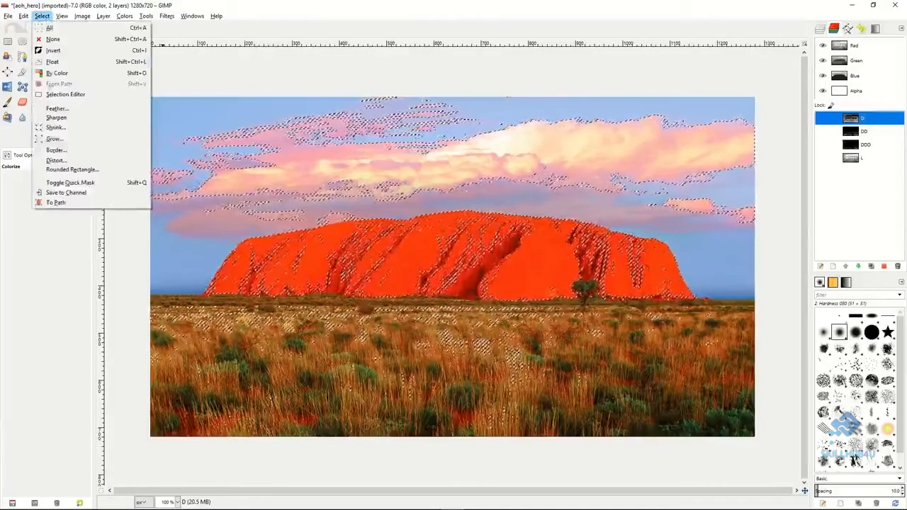
left_click(66, 192)
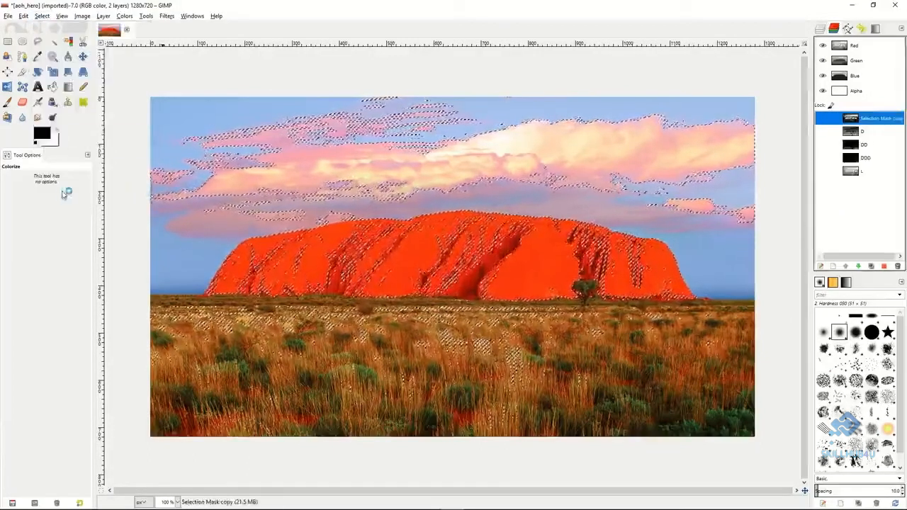
double_click(873, 119)
type("LL")
key("Return")
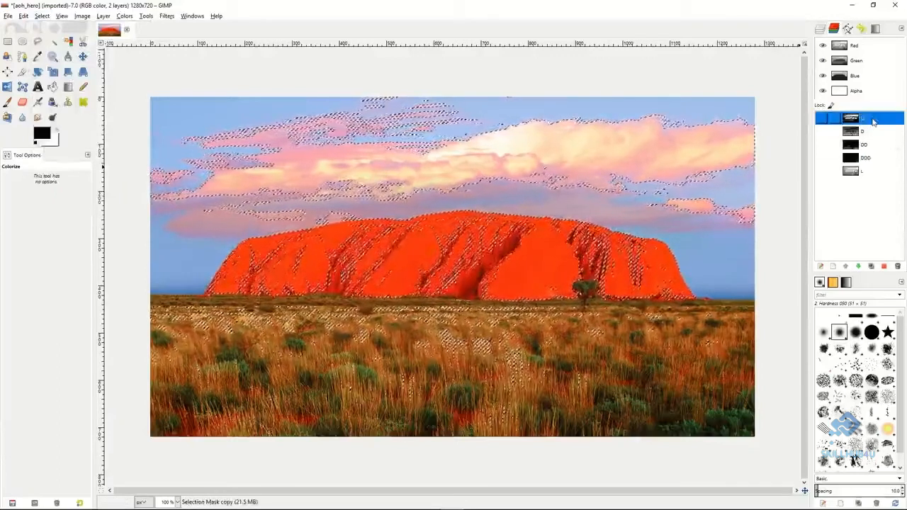
Subtract channel D from the LL selection once more and save the result as another mask channel.
left_click(868, 131)
right_click(870, 132)
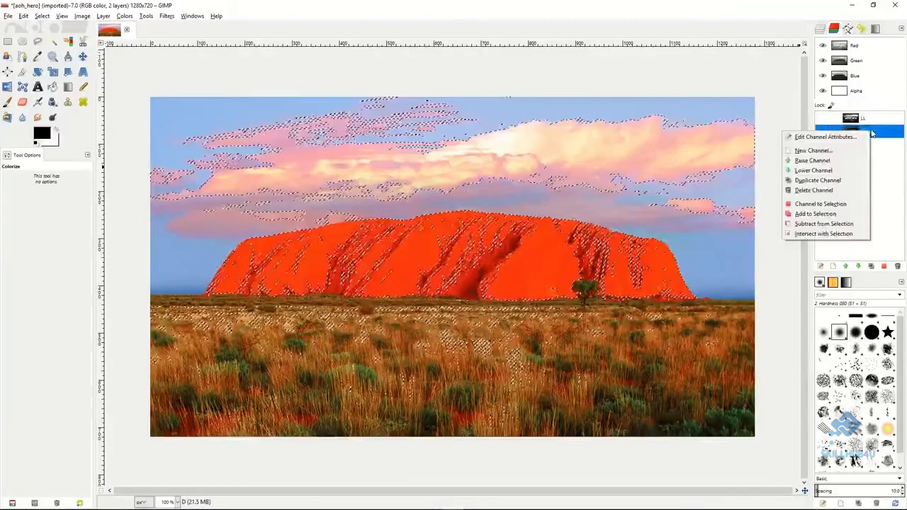
left_click(819, 224)
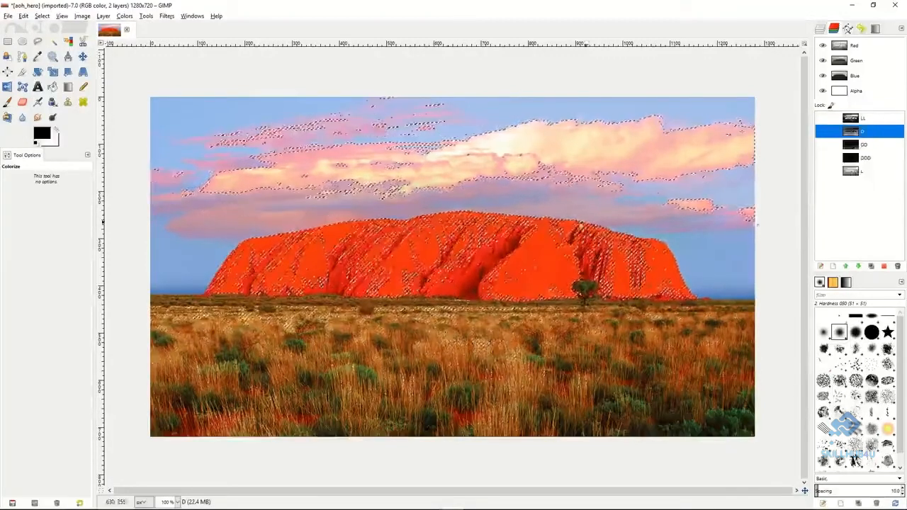
left_click(42, 16)
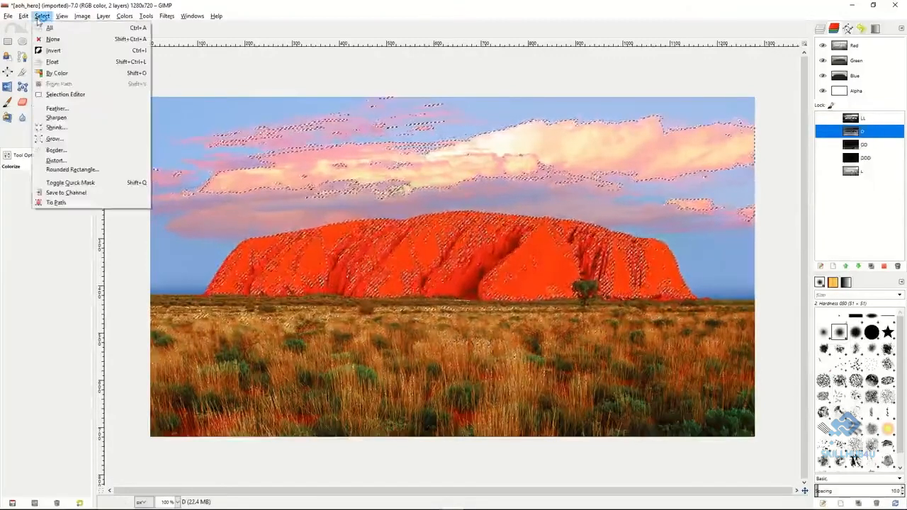
left_click(66, 192)
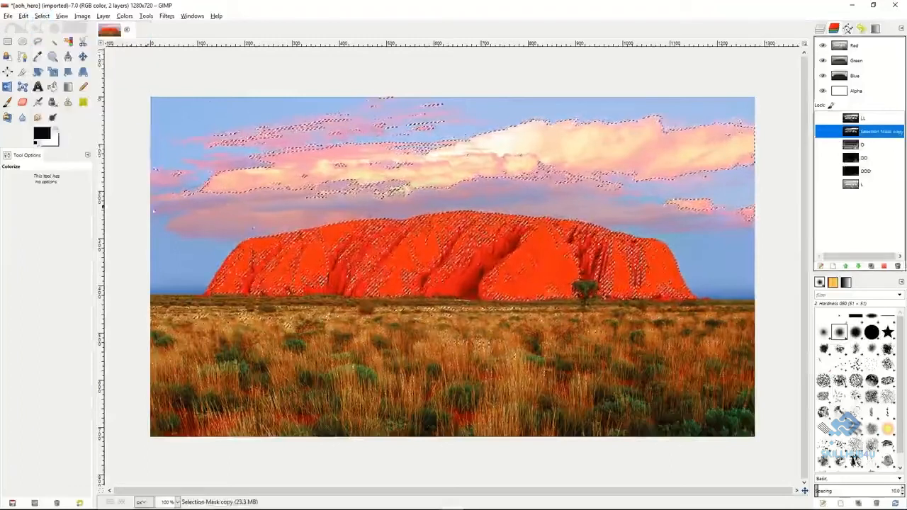
Rename the new selection mask channel as LLL and reorder the channels to D, DD, DDD, L, LL, LLL.
double_click(874, 132)
type("LLL")
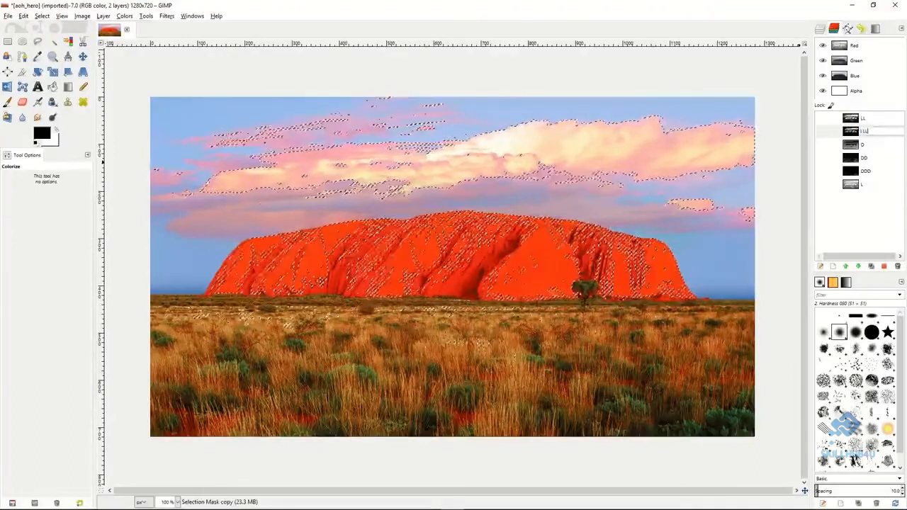
key("Return")
left_click_drag(866, 121, 871, 197)
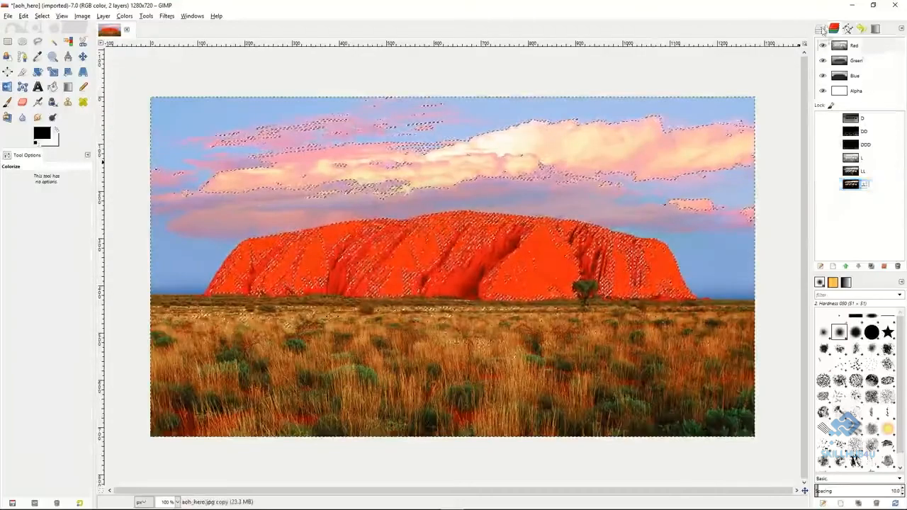
Rename the copied aoh_hero.jpg layer as LightMask.
left_click(820, 28)
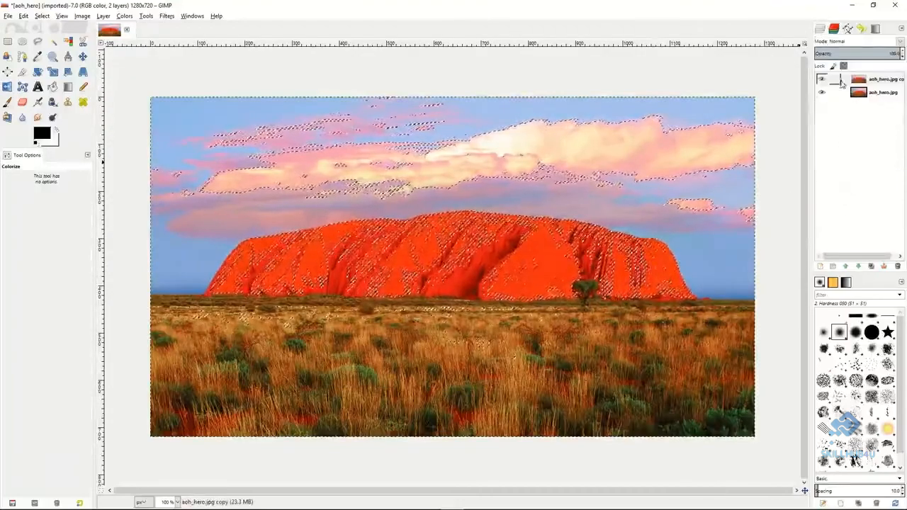
left_click(848, 82)
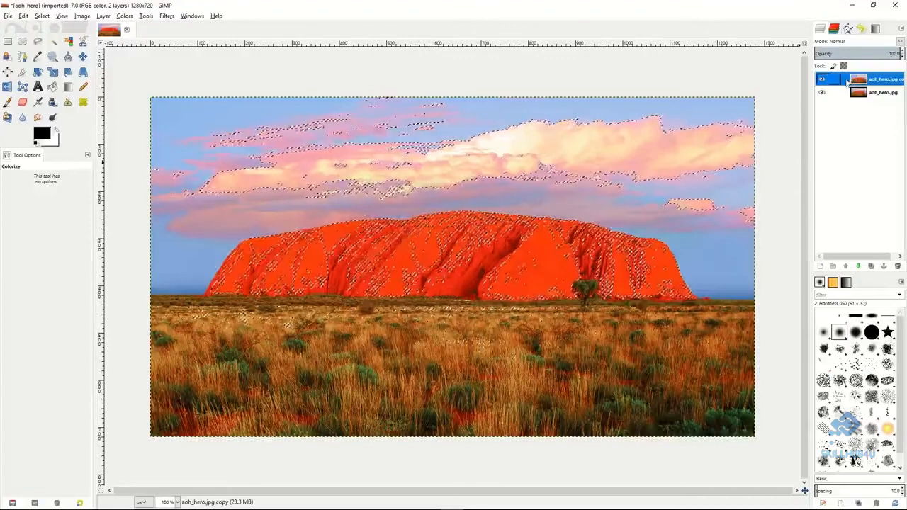
double_click(872, 79)
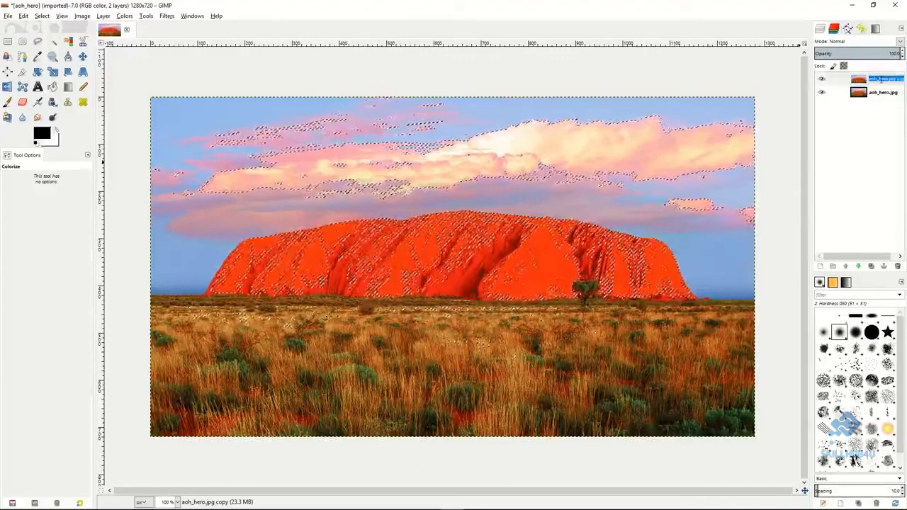
type("LightMask")
key("Return")
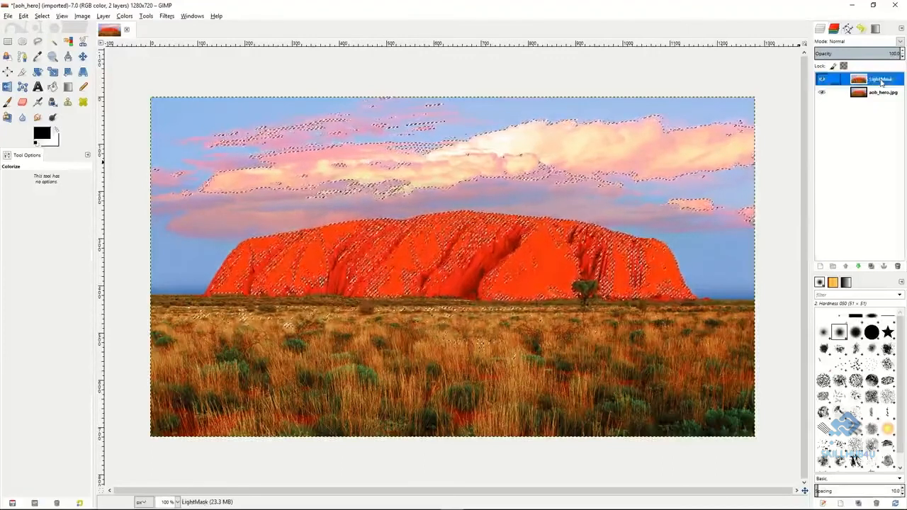
Duplicate the LightMask layer and rename the copy as DarkMask.
left_click(871, 266)
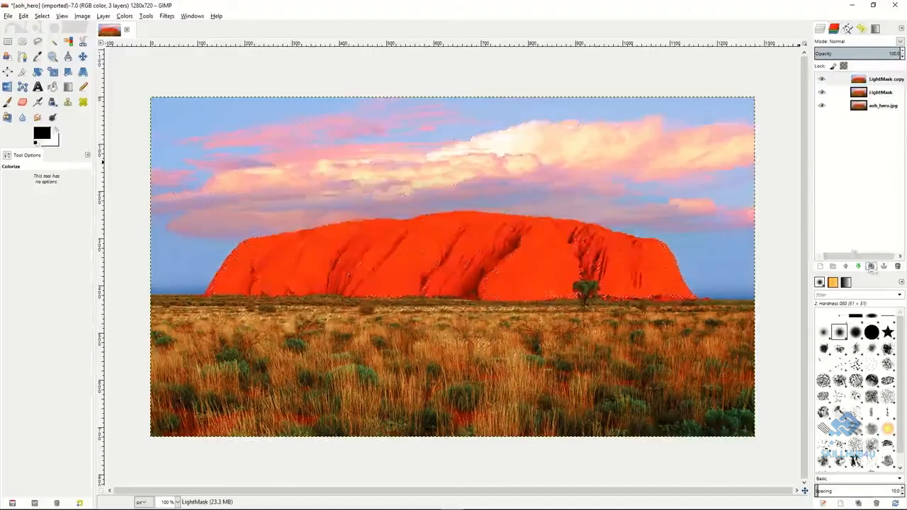
double_click(878, 79)
type("DarkMask")
key("Return")
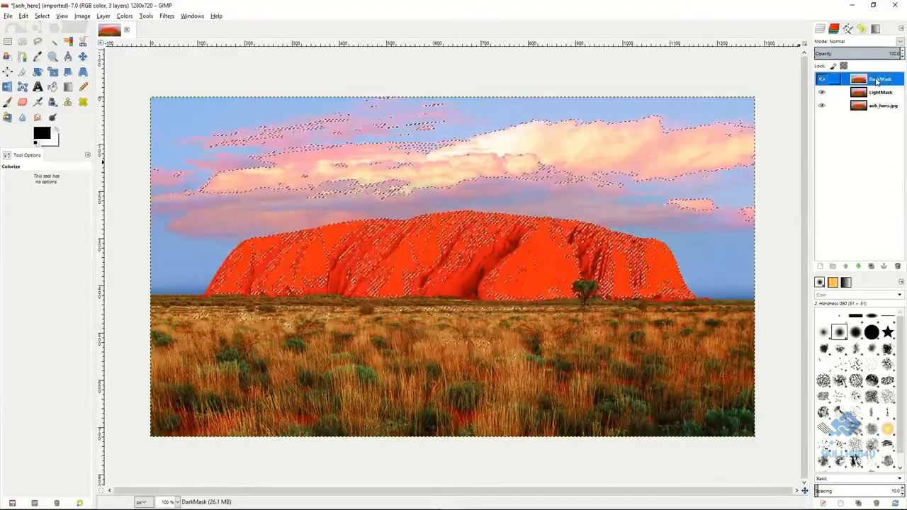
Make the LightMask layer active and clear the current selection.
left_click(846, 93)
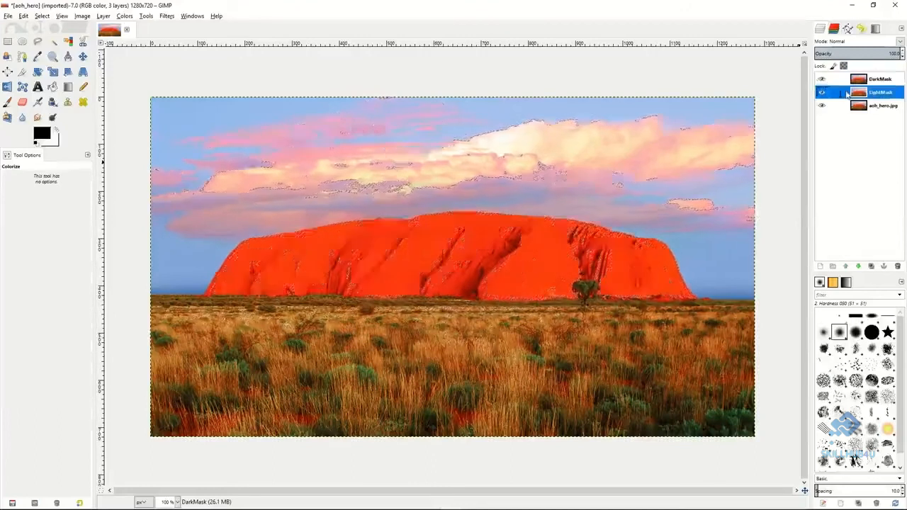
right_click(846, 93)
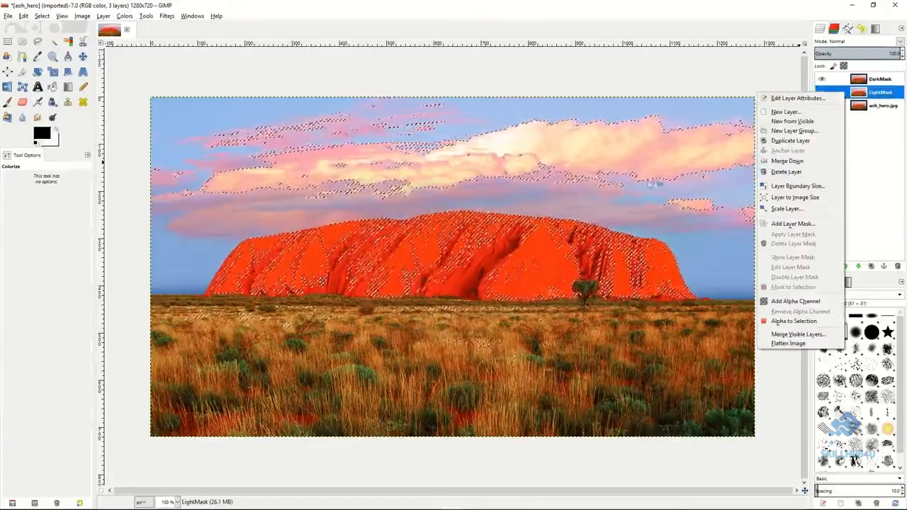
left_click(638, 215)
right_click(639, 215)
mouse_move(661, 244)
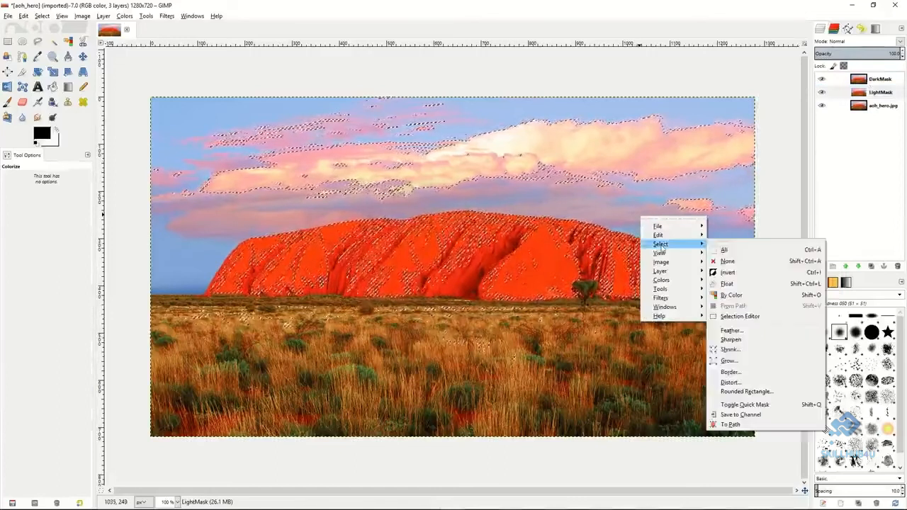
left_click(730, 262)
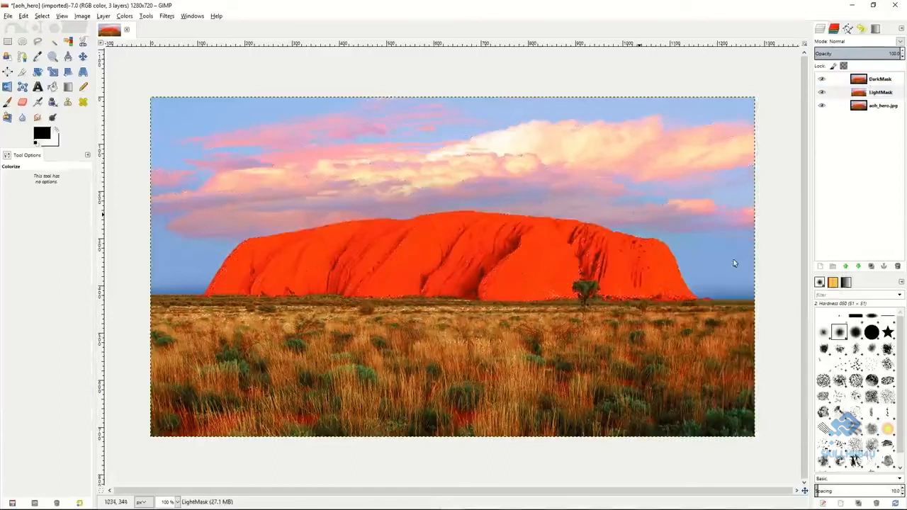
Add a layer mask to the LightMask layer, initialized from channel L.
left_click(846, 93)
right_click(846, 92)
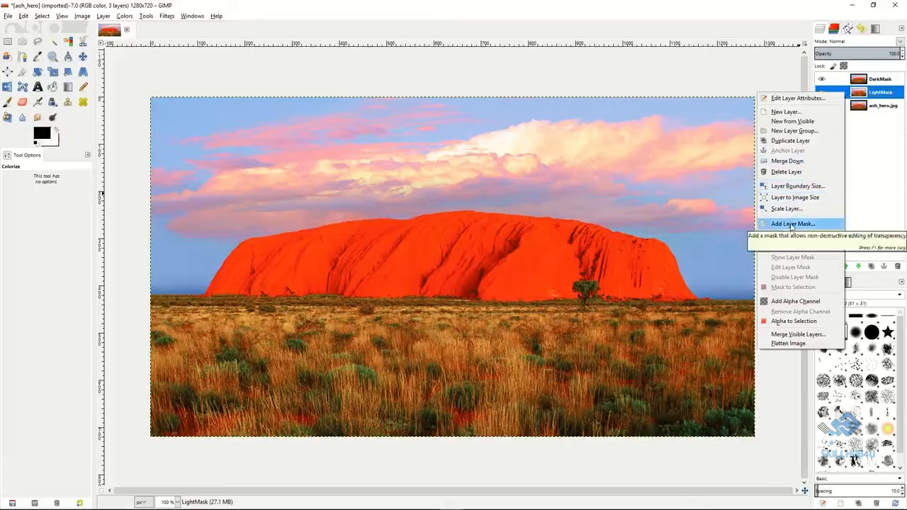
left_click(792, 224)
left_click(739, 196)
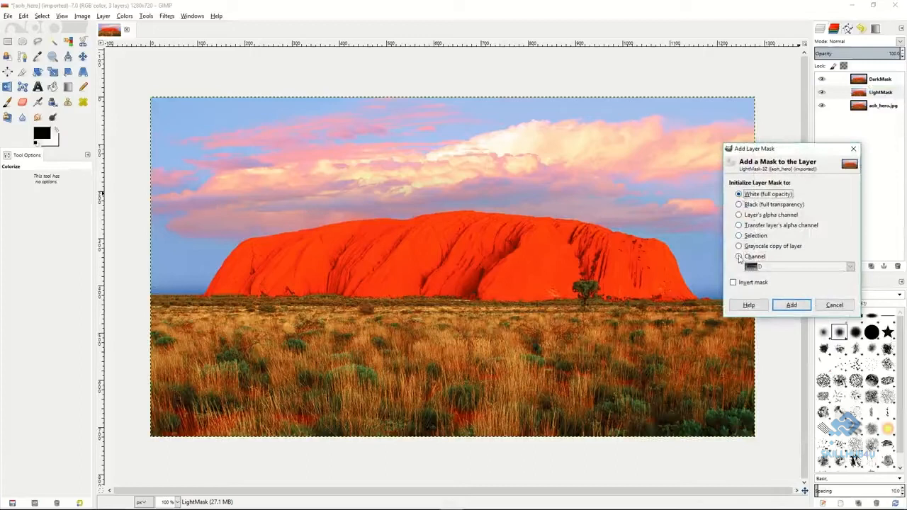
left_click(739, 256)
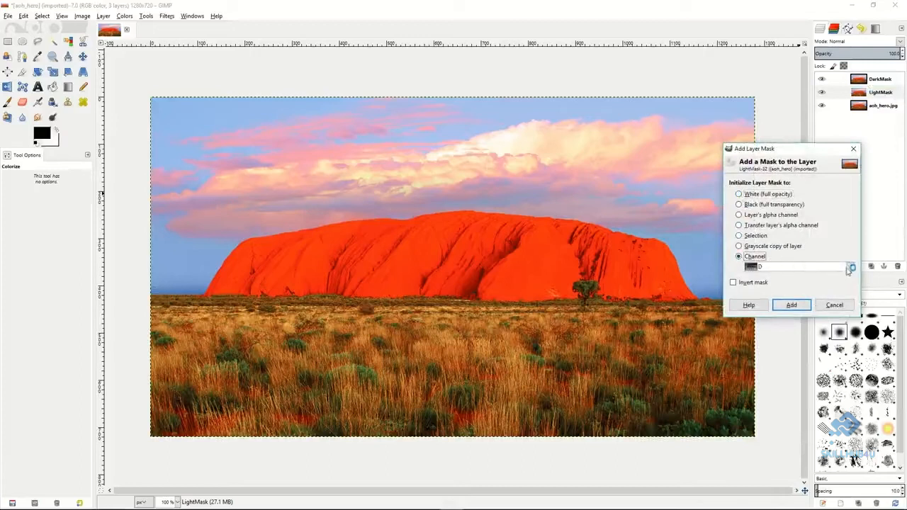
left_click(849, 267)
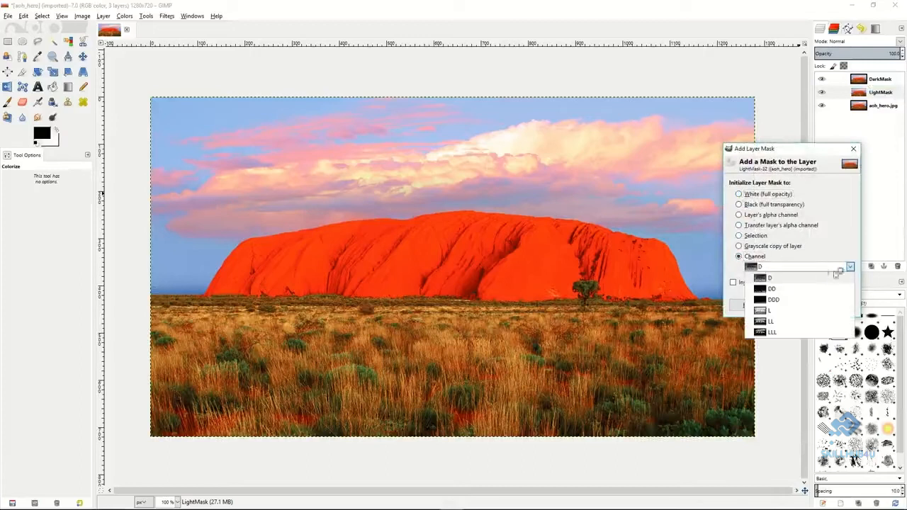
left_click(779, 312)
left_click(793, 307)
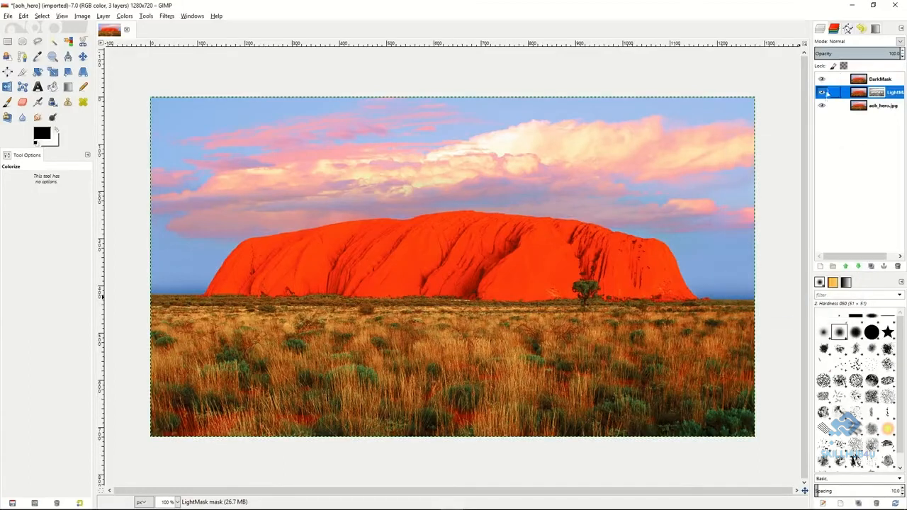
With the DarkMask layer hidden, turn the aoh_hero.jpg layer off and on to inspect the LightMask transparency.
left_click(821, 106)
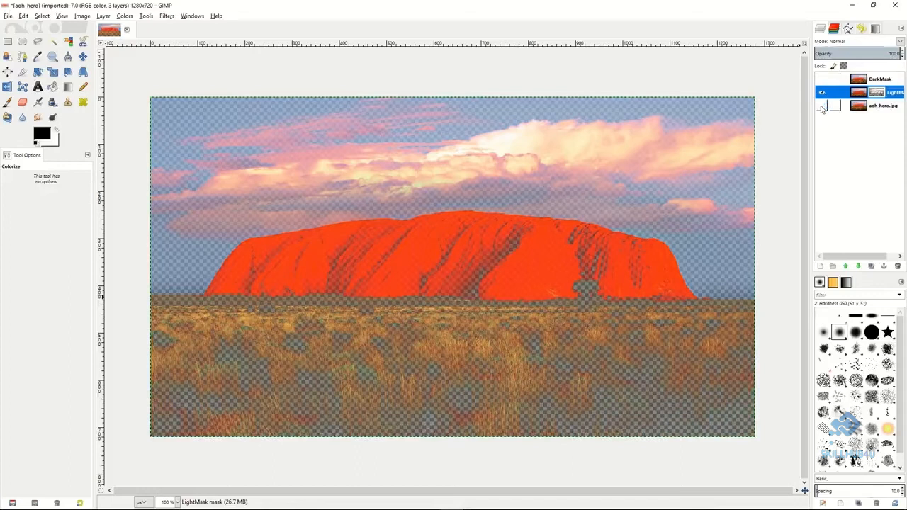
left_click(822, 106)
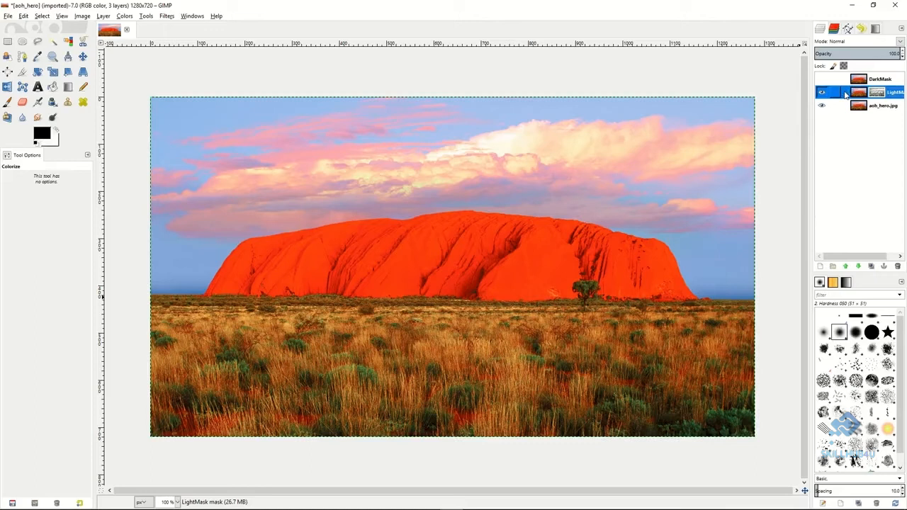
Colorize the LightMask layer with hue 287, saturation 50 and lightness 6, and make the DarkMask layer visible again.
left_click(125, 16)
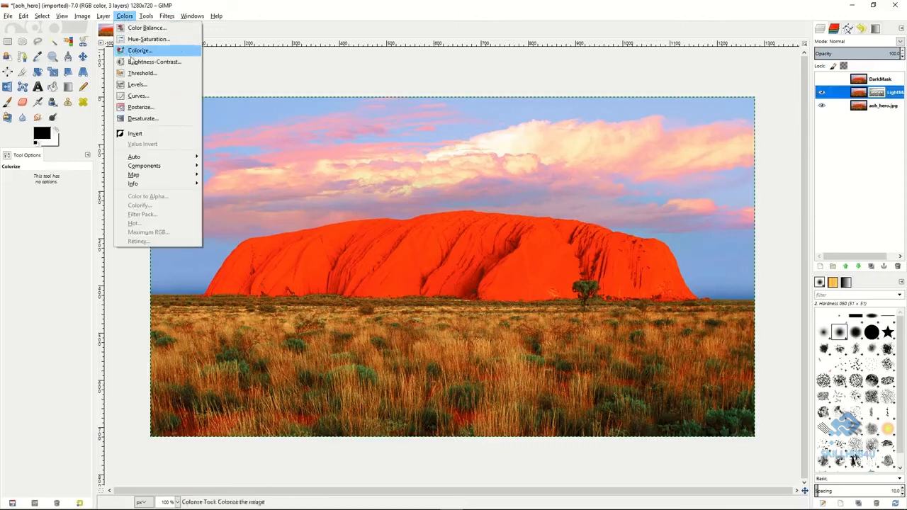
left_click(133, 53)
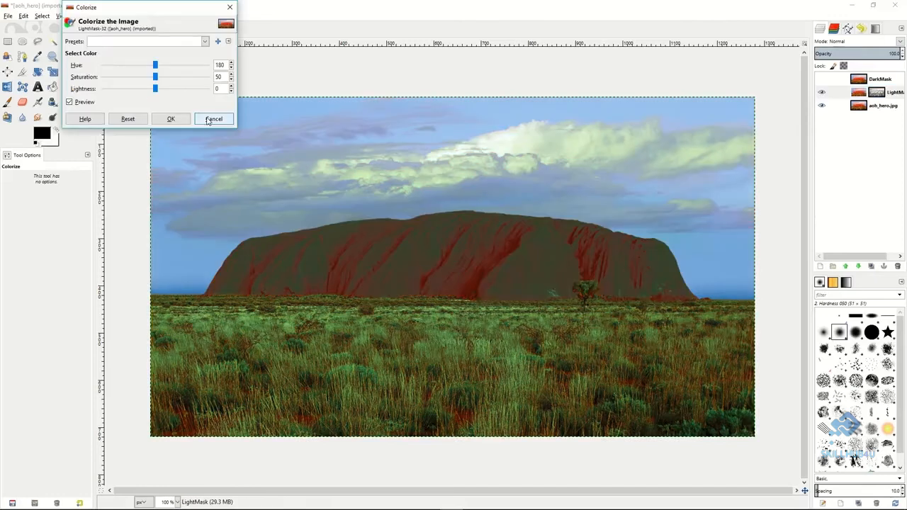
left_click(208, 121)
left_click_drag(156, 67, 160, 90)
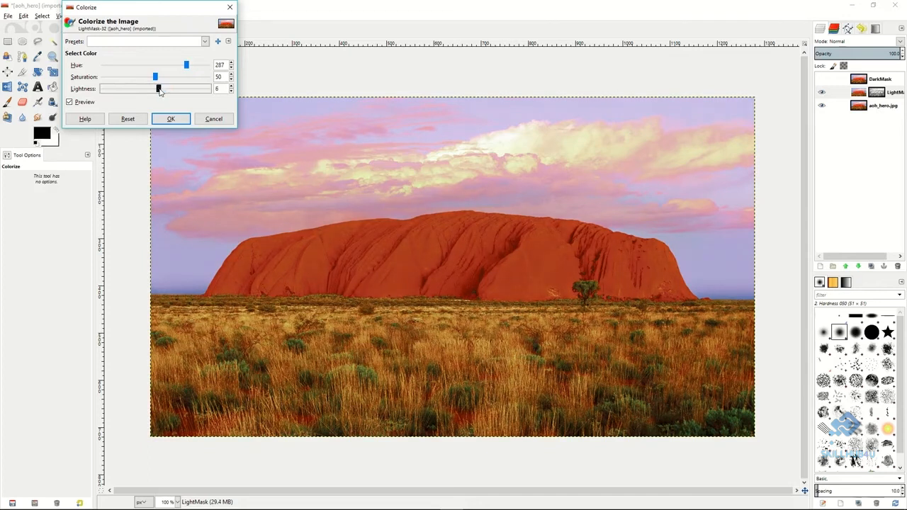
left_click(170, 119)
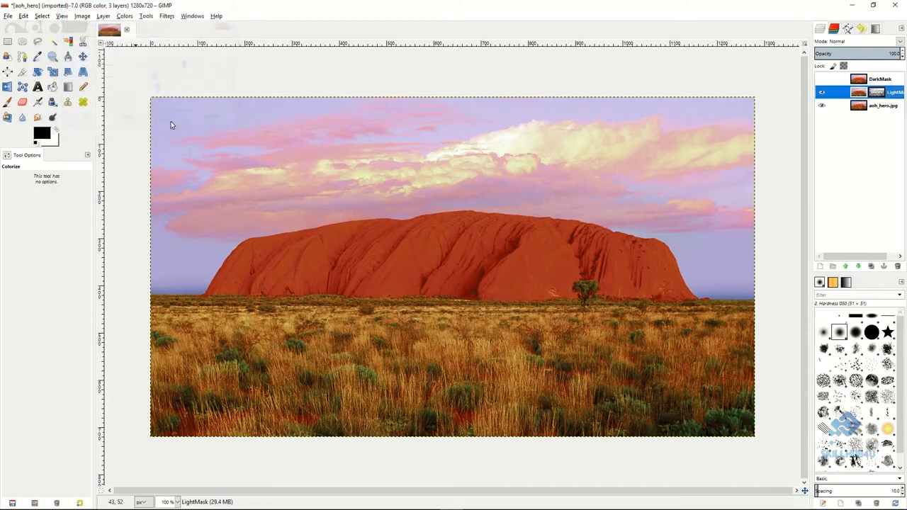
left_click(822, 80)
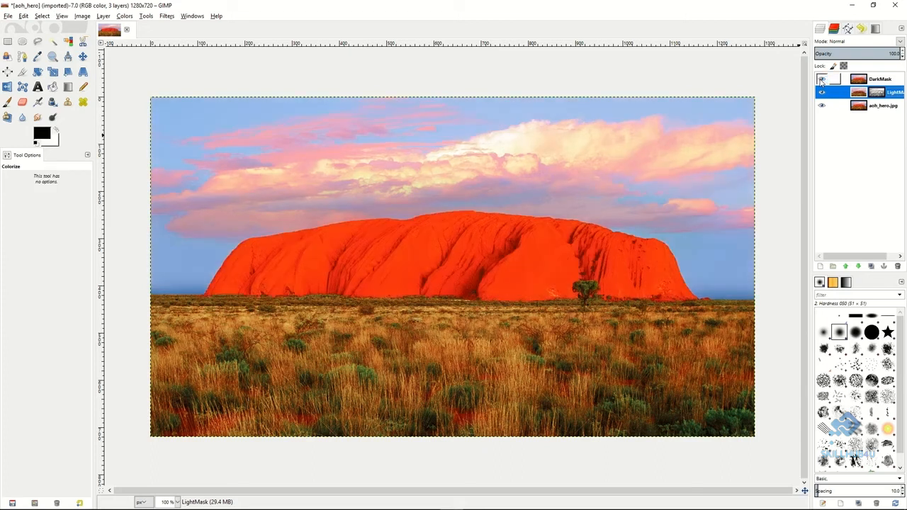
Hide the DarkMask layer to view the colorized LightMask layer beneath it.
left_click(822, 79)
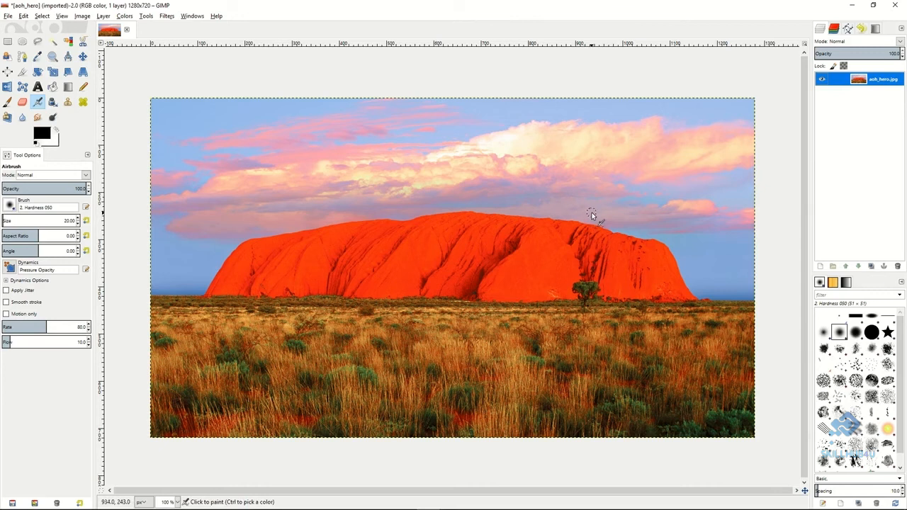
Duplicate the aoh_hero.jpg layer and give the copy a layer mask initialized to a grayscale copy of the layer.
left_click(876, 267)
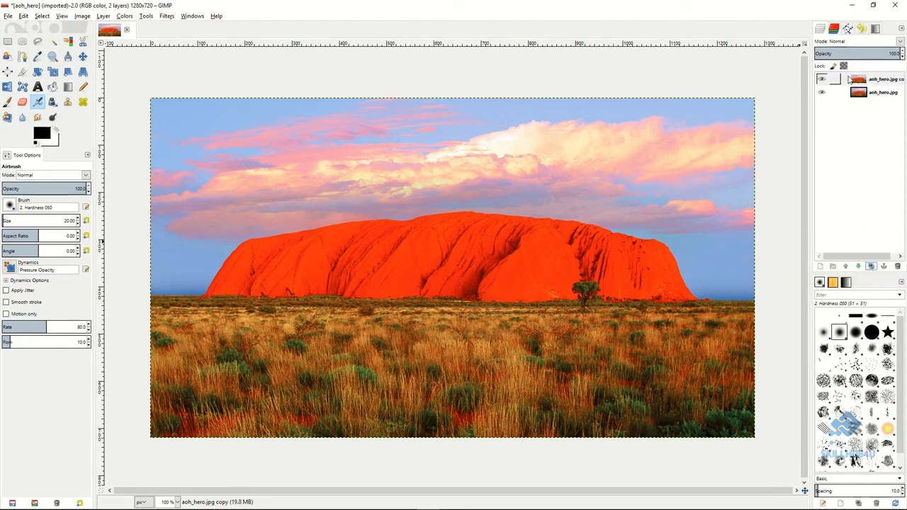
left_click(848, 80)
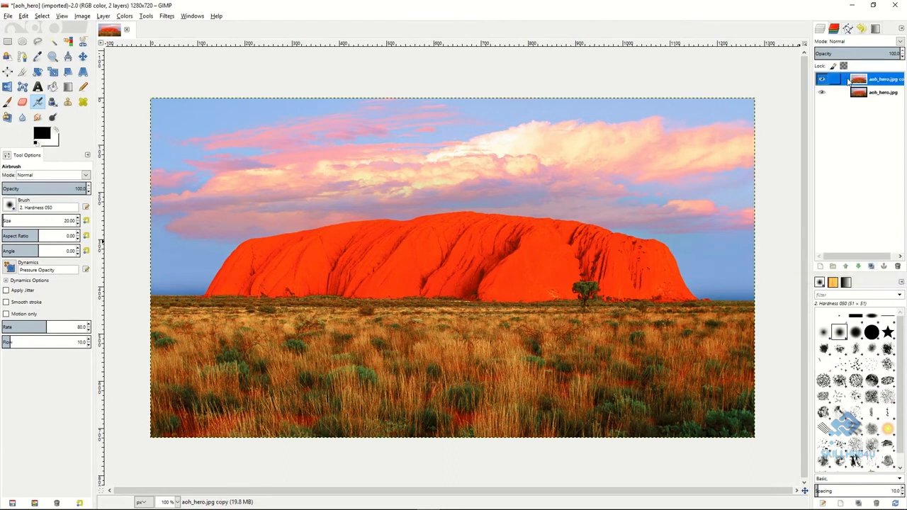
right_click(848, 81)
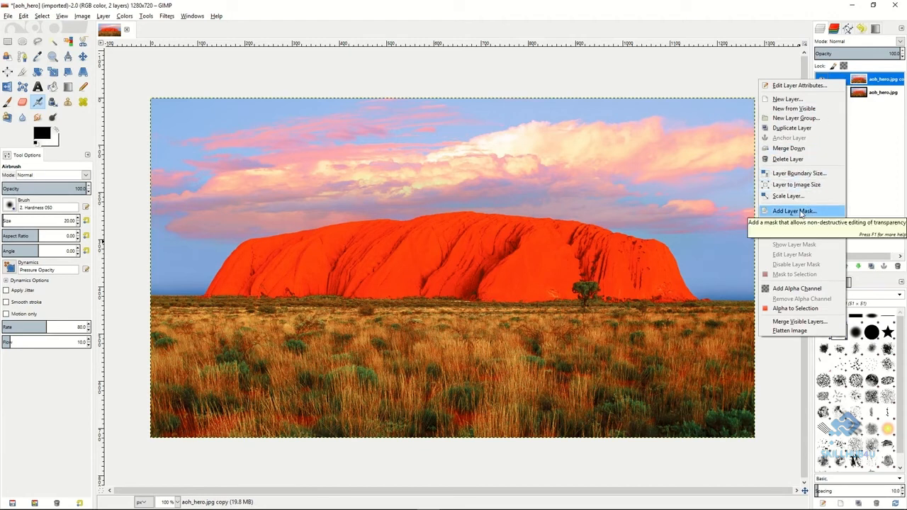
left_click(801, 212)
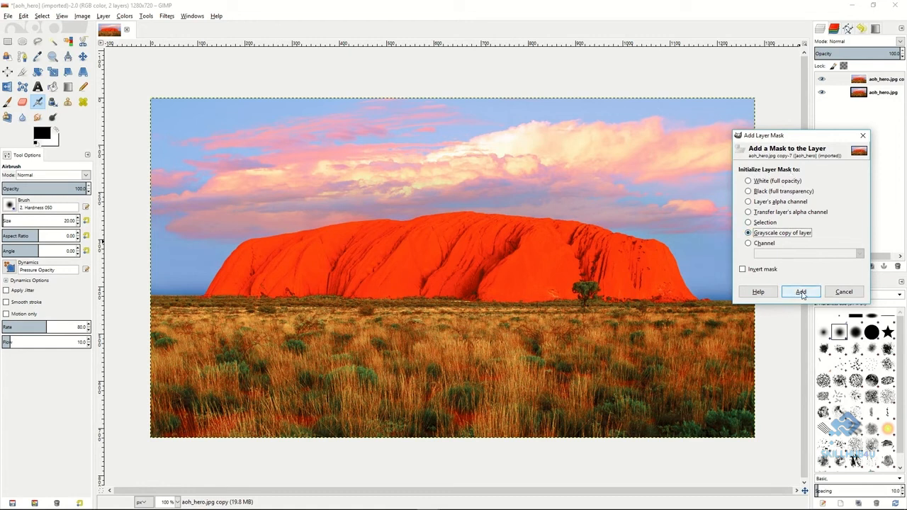
left_click(801, 293)
Show the copy's layer mask on the canvas and invert its tones.
right_click(845, 81)
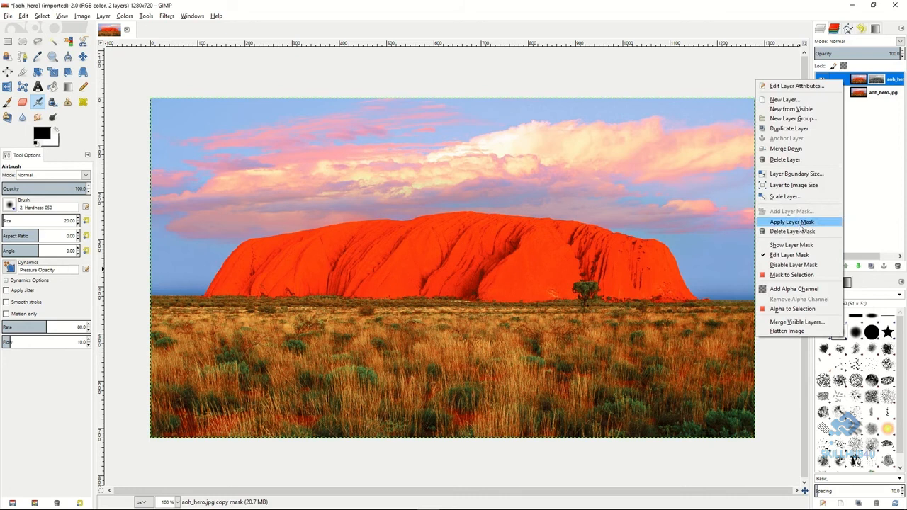
left_click(792, 245)
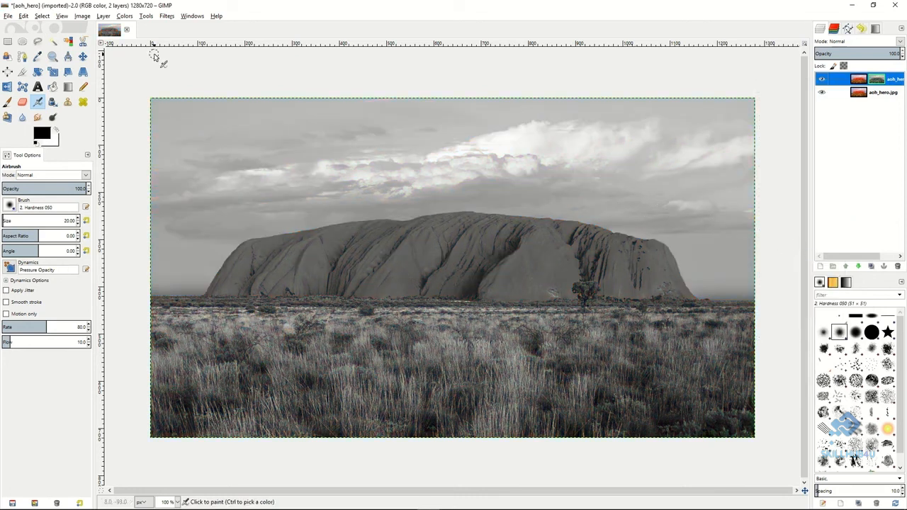
left_click(130, 18)
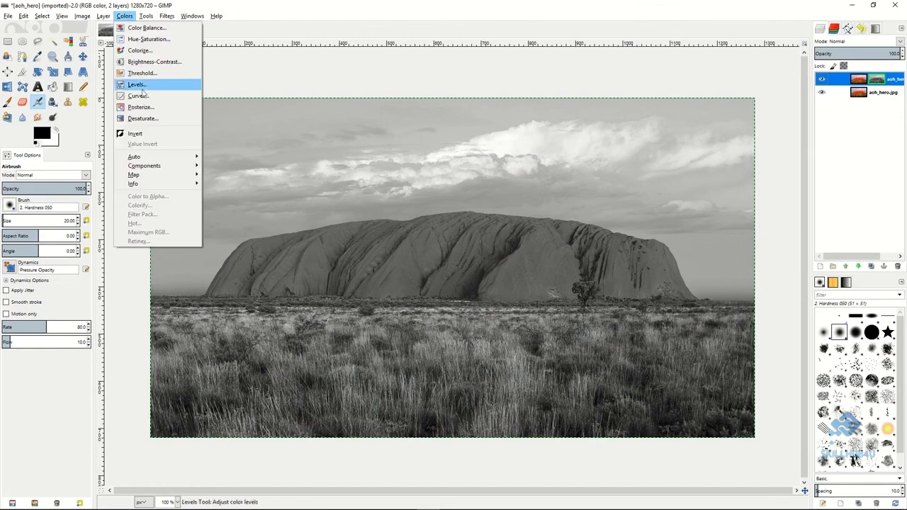
left_click(136, 133)
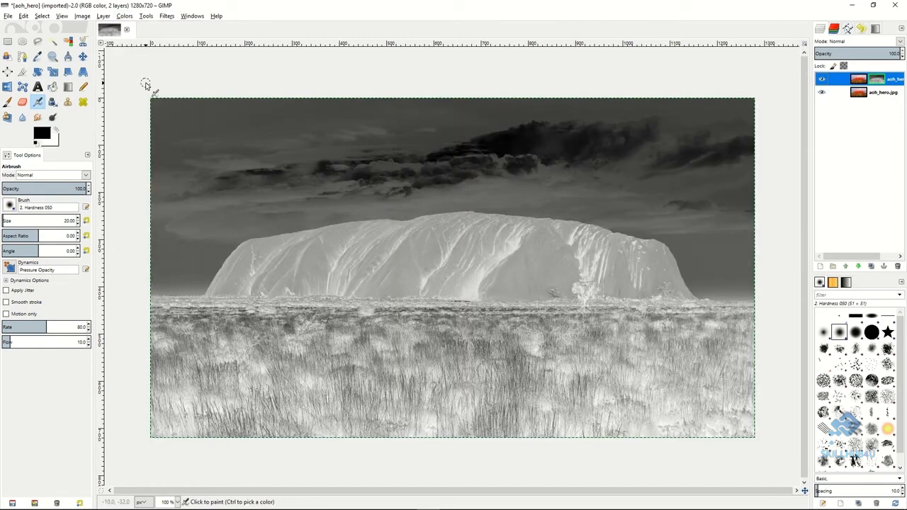
Apply a Gaussian blur to the inverted layer mask and return from the mask view to the normal image.
left_click(168, 17)
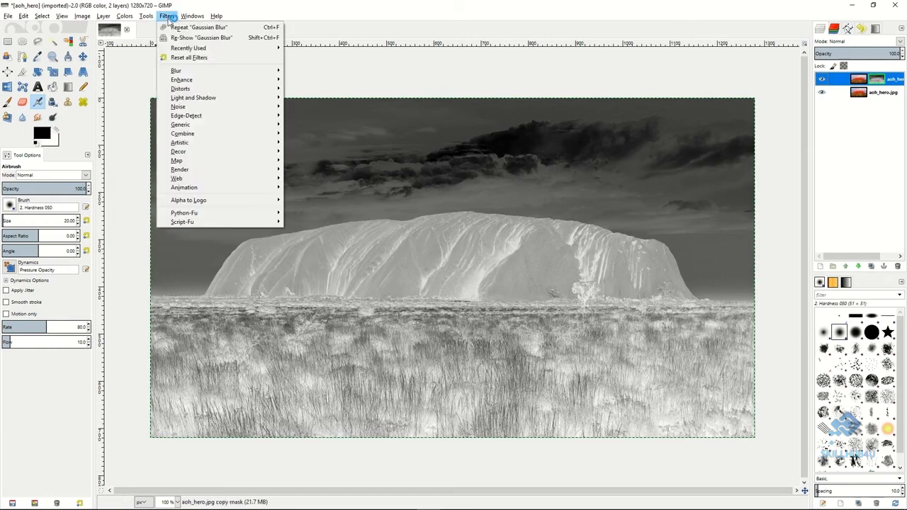
mouse_move(183, 71)
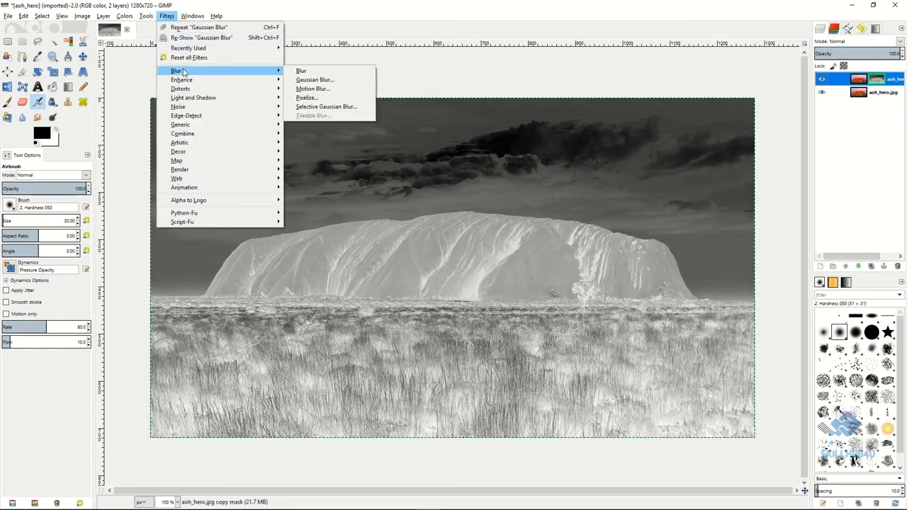
left_click(317, 81)
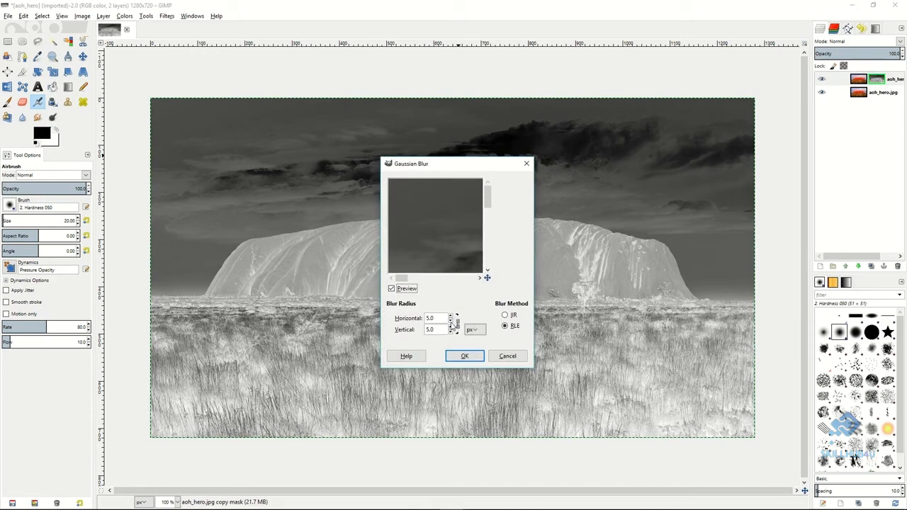
left_click(451, 316)
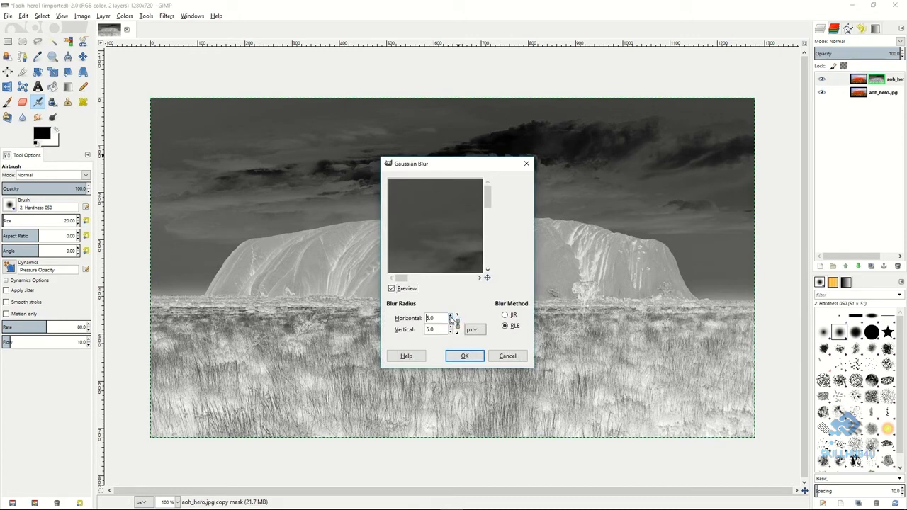
left_click(462, 355)
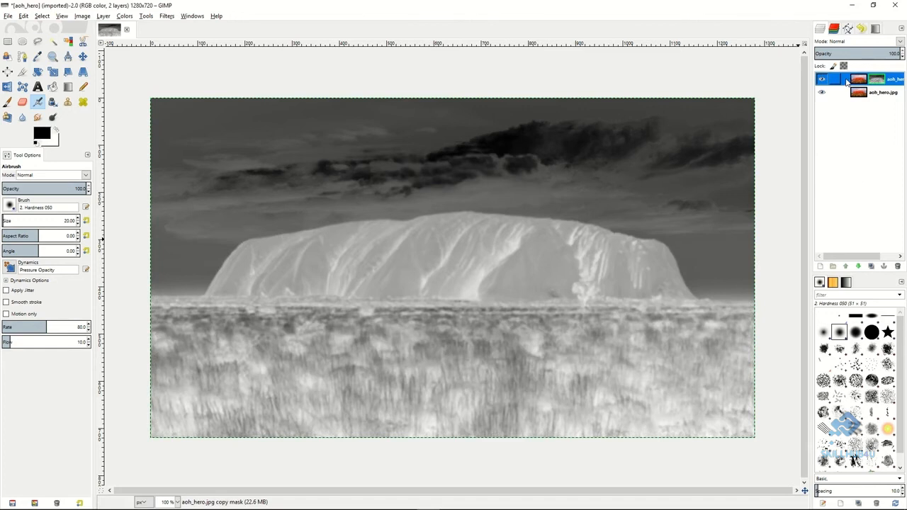
right_click(848, 82)
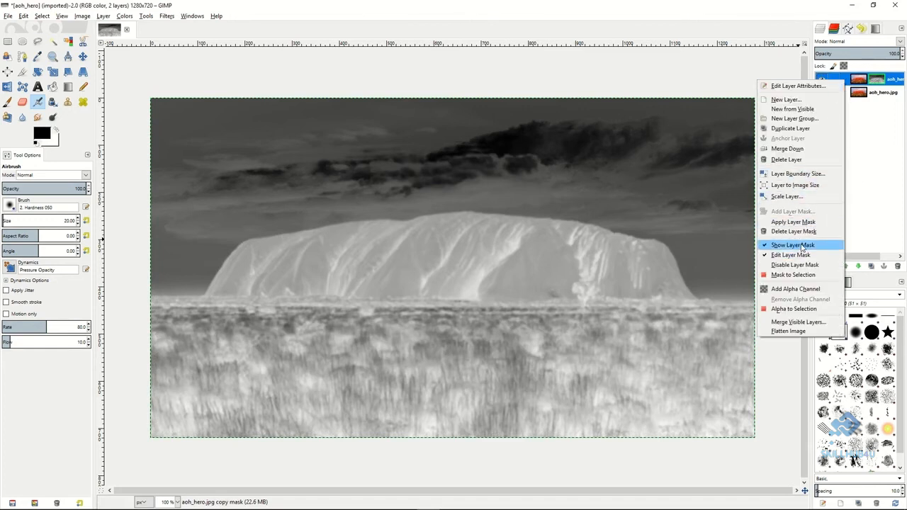
left_click(792, 245)
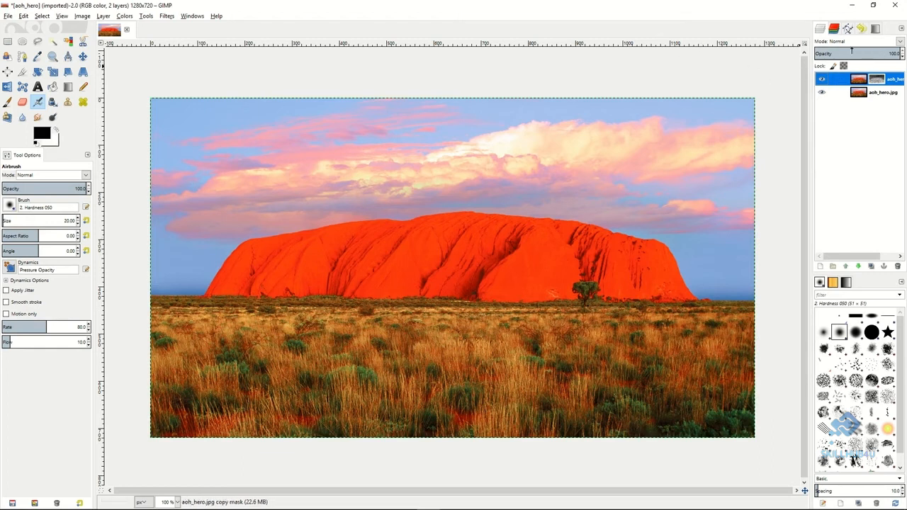
Set the masked aoh_hero.jpg copy layer's blend mode to Overlay and slightly lower its opacity.
left_click(900, 41)
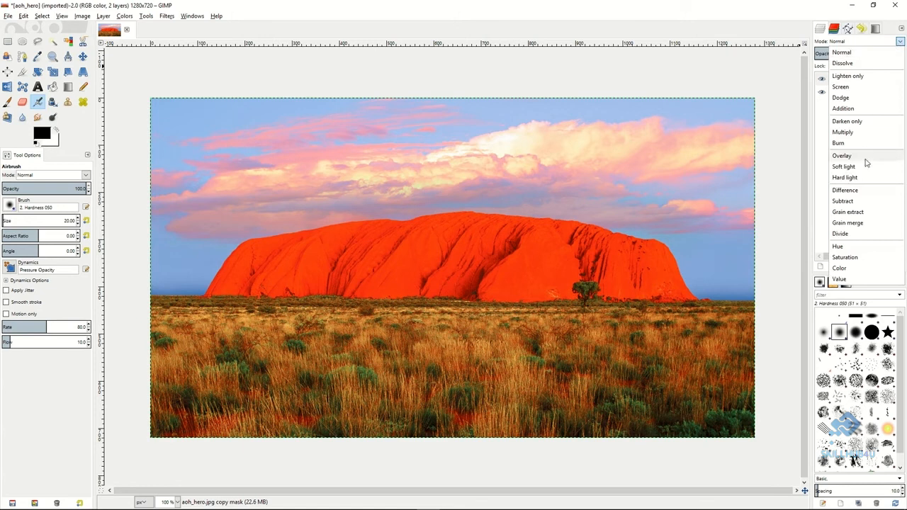
left_click(856, 156)
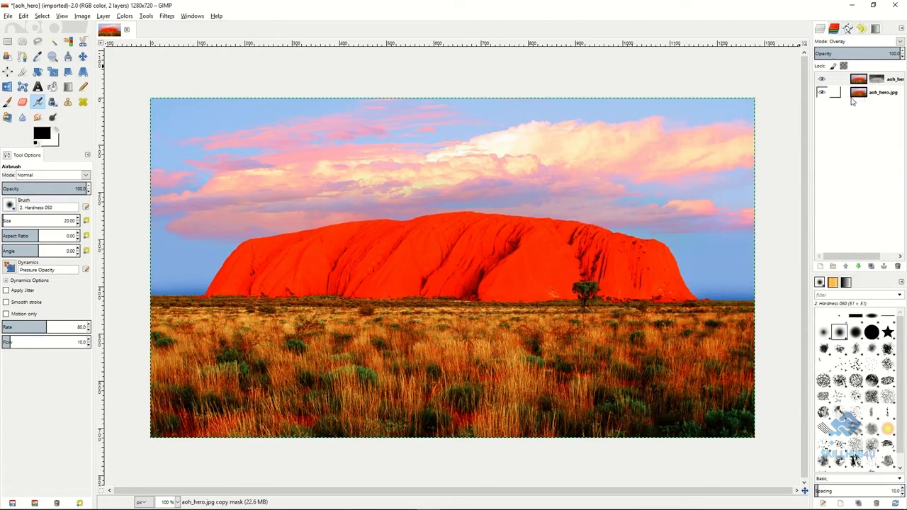
mouse_move(886, 53)
left_mouse_down()
mouse_move(835, 53)
mouse_move(880, 54)
left_mouse_up()
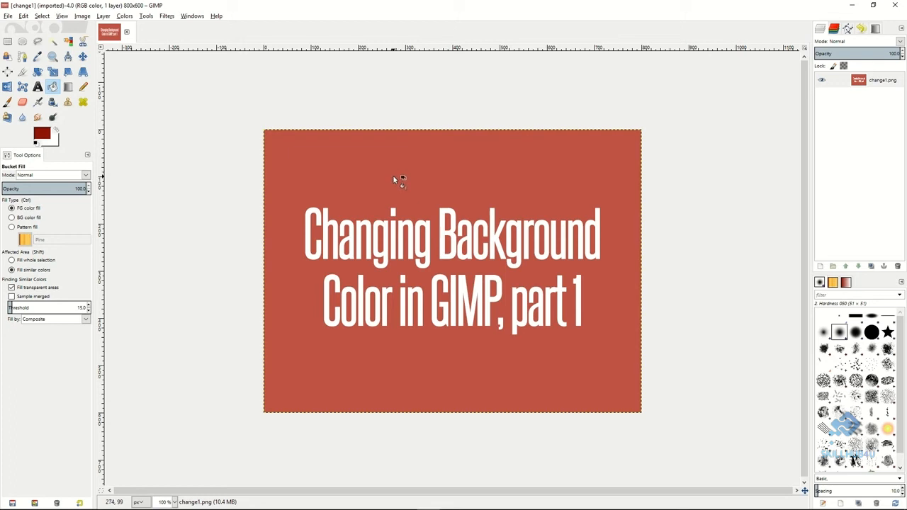
Sample the red background of change1.png and make it transparent with Color to Alpha, using color c05444.
key("o")
left_click(338, 190)
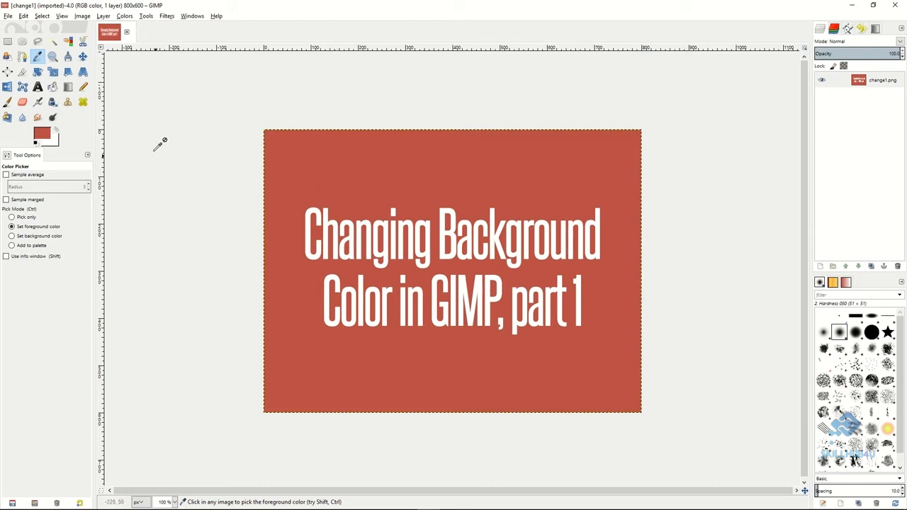
left_click(125, 16)
left_click(157, 196)
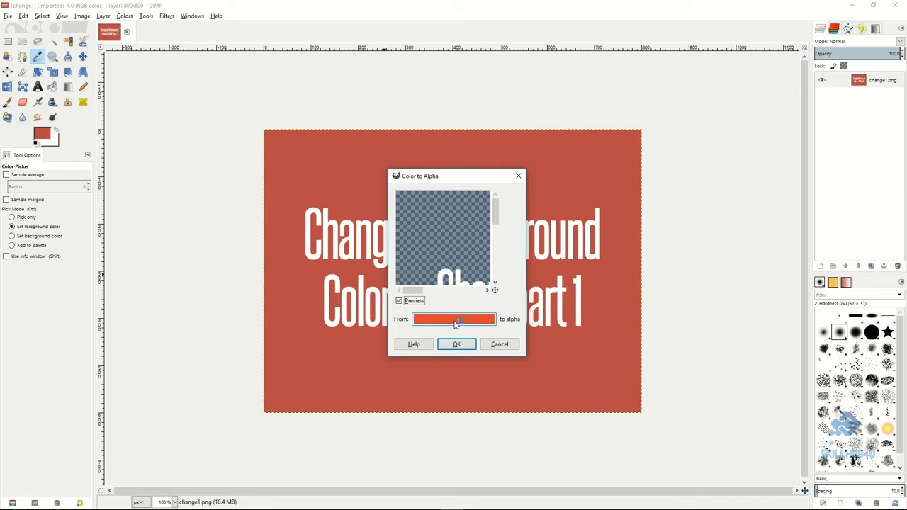
left_click(455, 323)
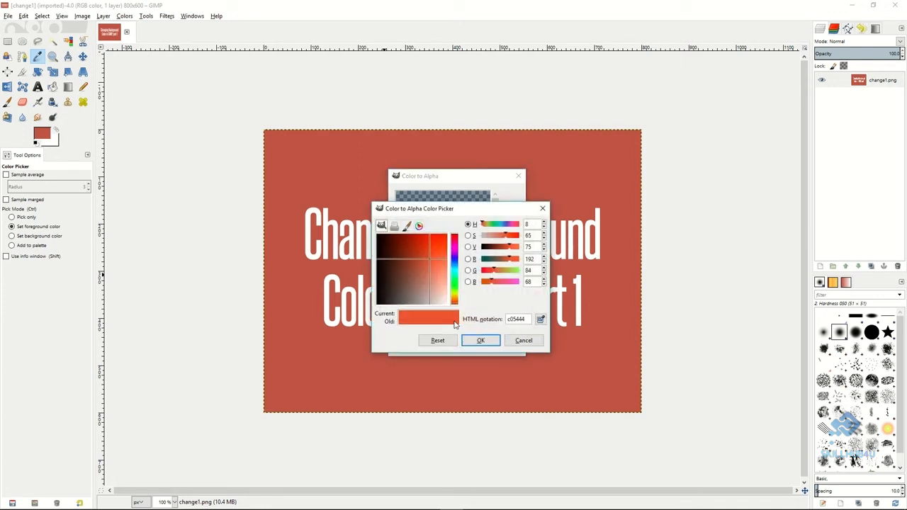
left_click(541, 321)
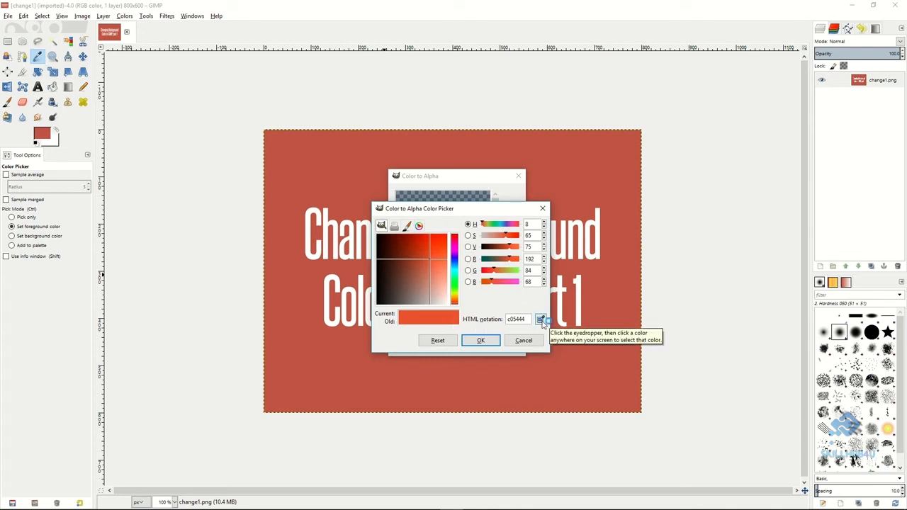
left_click(607, 311)
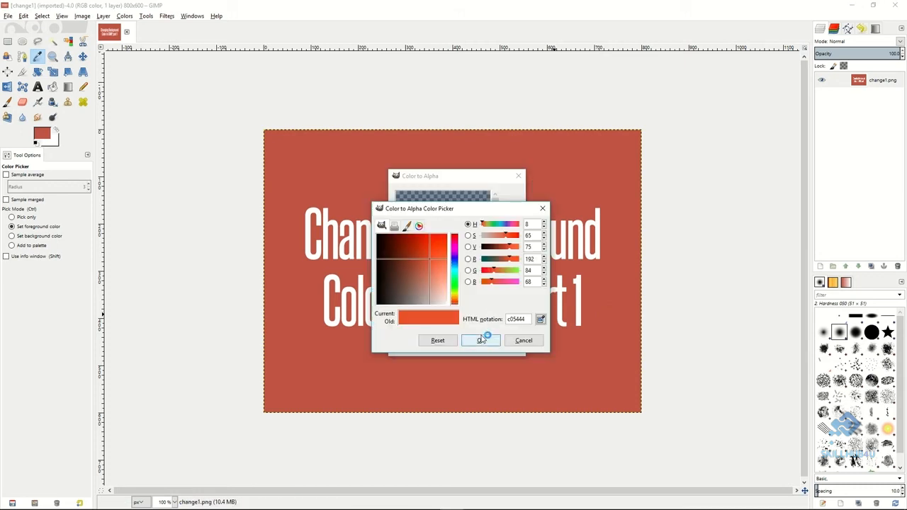
left_click(480, 341)
left_click_drag(454, 239, 445, 221)
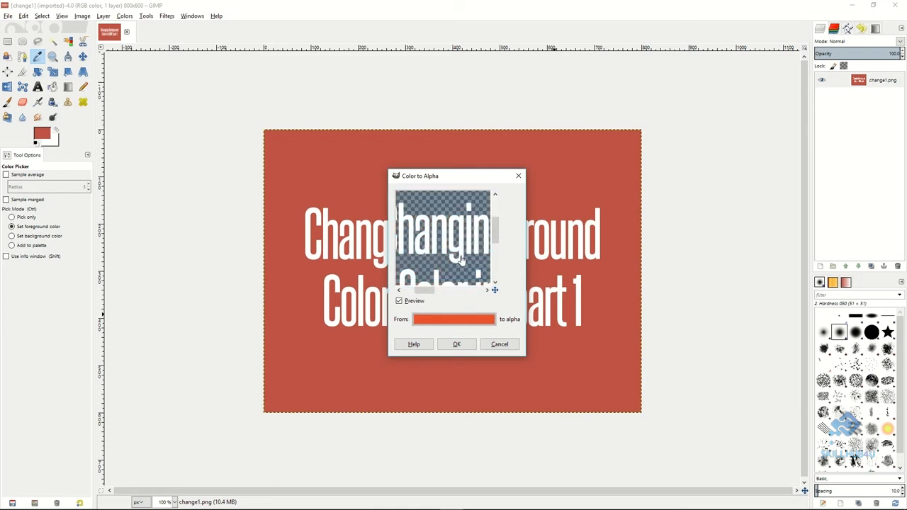
left_click_drag(460, 261, 441, 241)
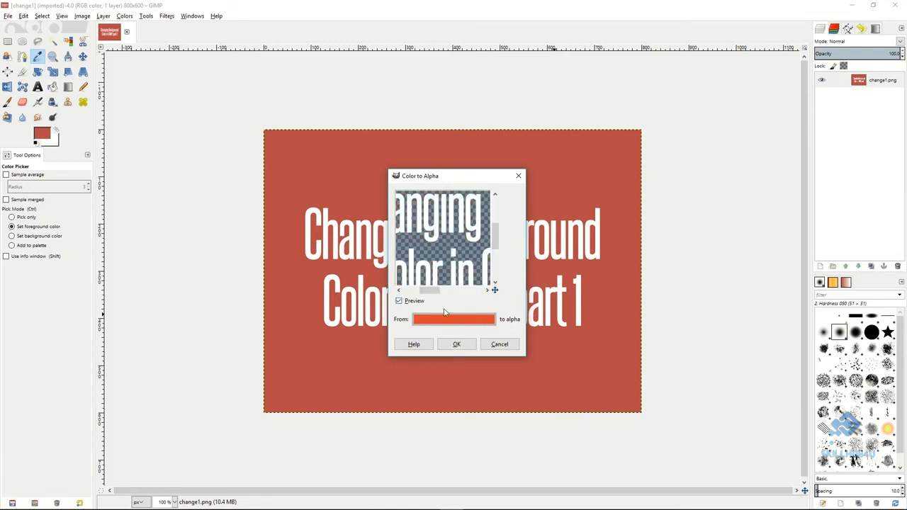
left_click(457, 345)
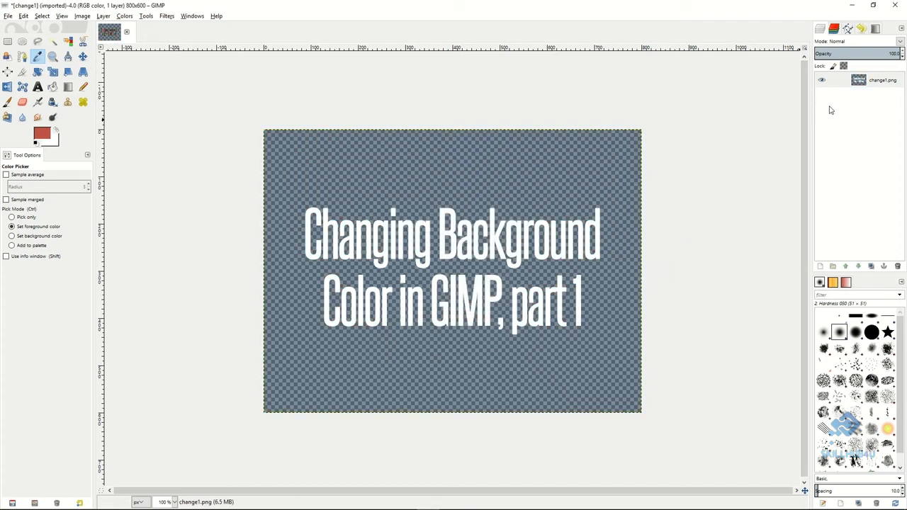
Add a new 800 x 600 px transparent layer and place it below the change1.png layer.
right_click(837, 164)
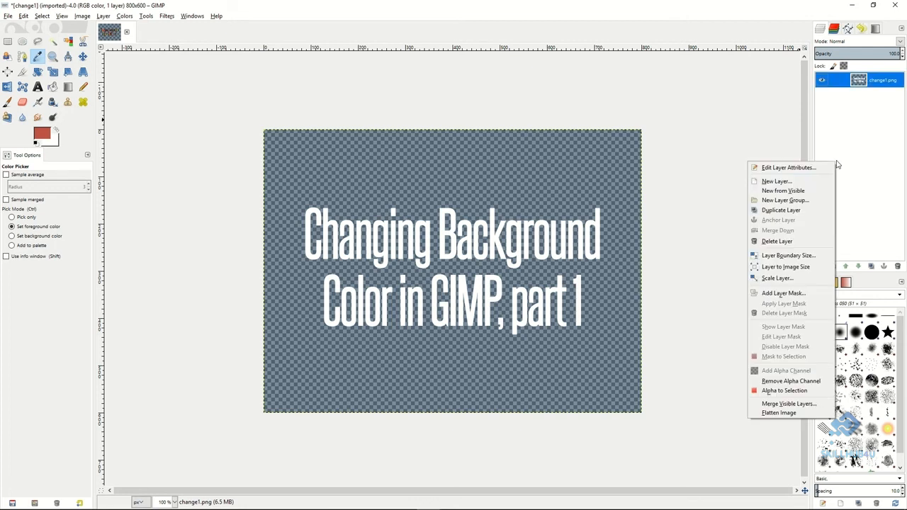
left_click(793, 183)
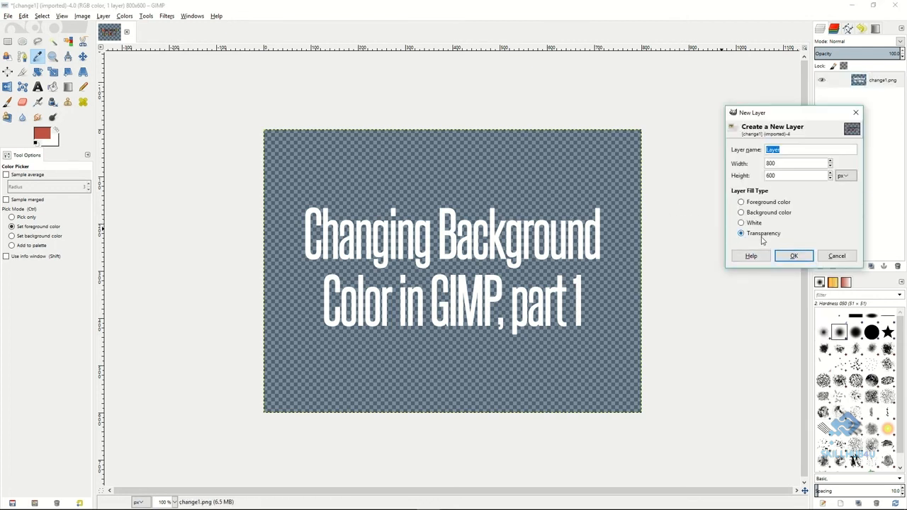
left_click(795, 257)
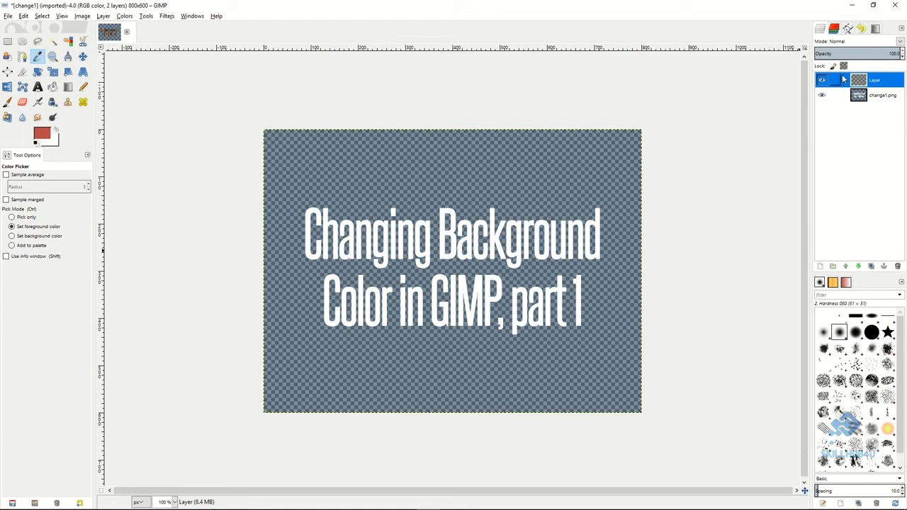
left_click_drag(892, 105, 892, 104)
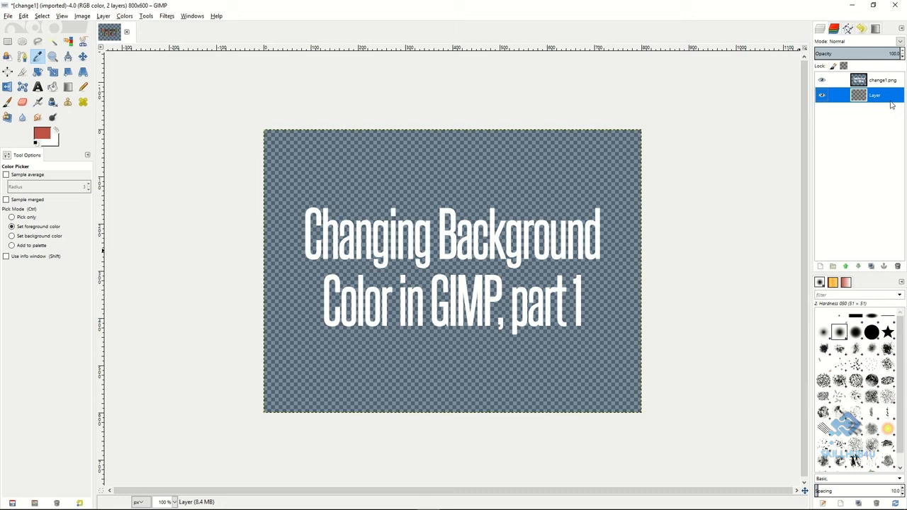
Change the foreground color to a teal blue and bucket-fill the new layer with it as the background.
key("shift+b")
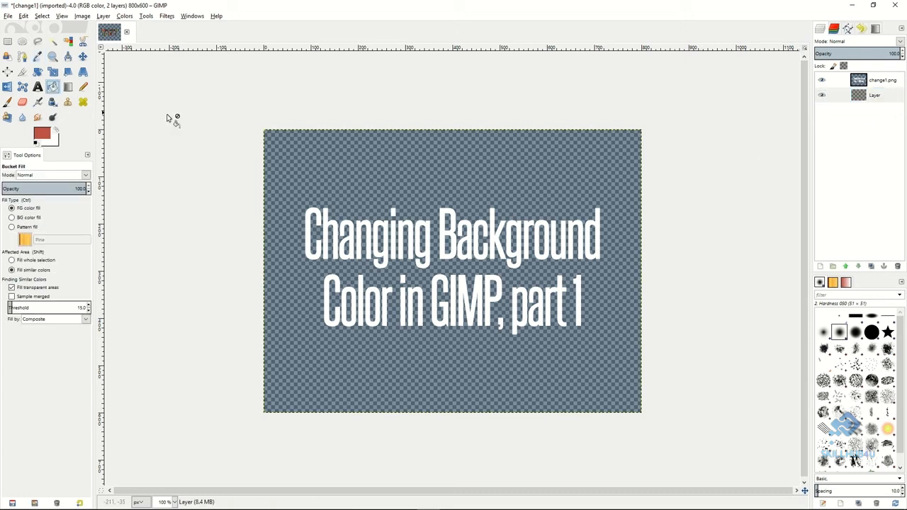
left_click(41, 134)
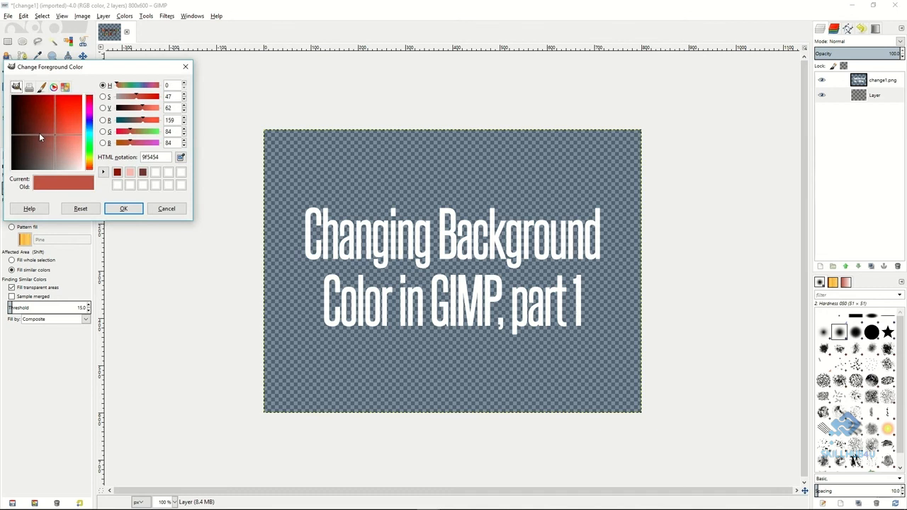
left_click(91, 133)
left_click(121, 209)
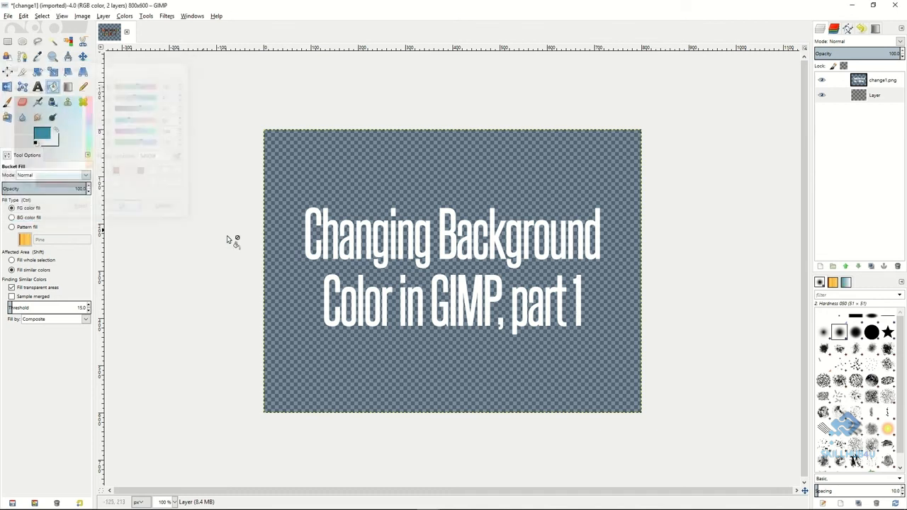
left_click(392, 183)
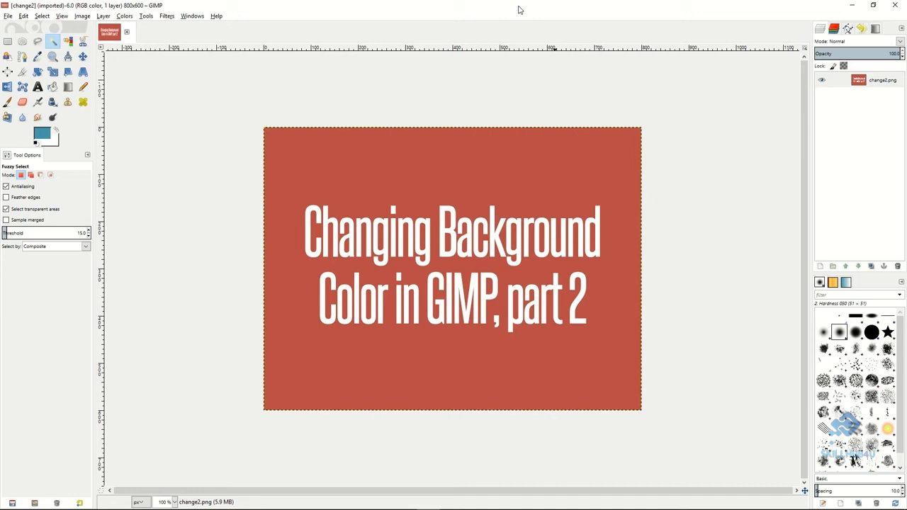
Make the change2.png layer active.
left_click(844, 82)
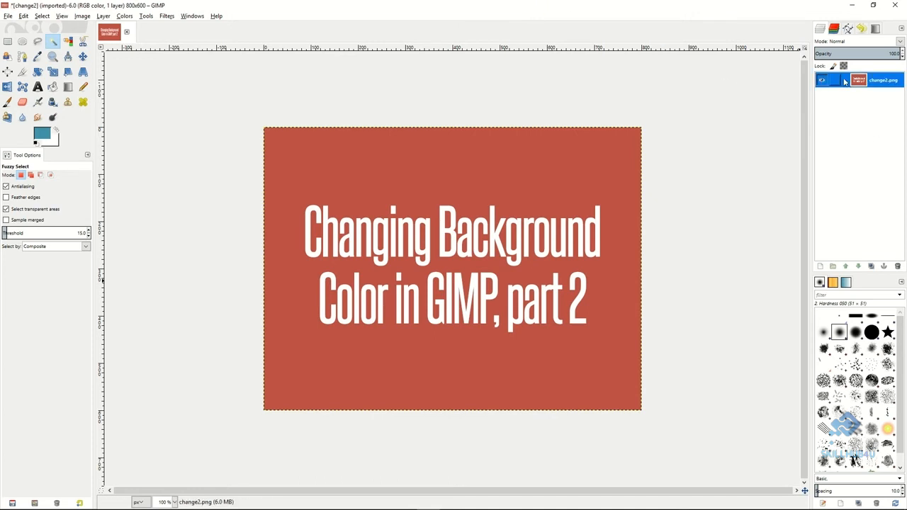
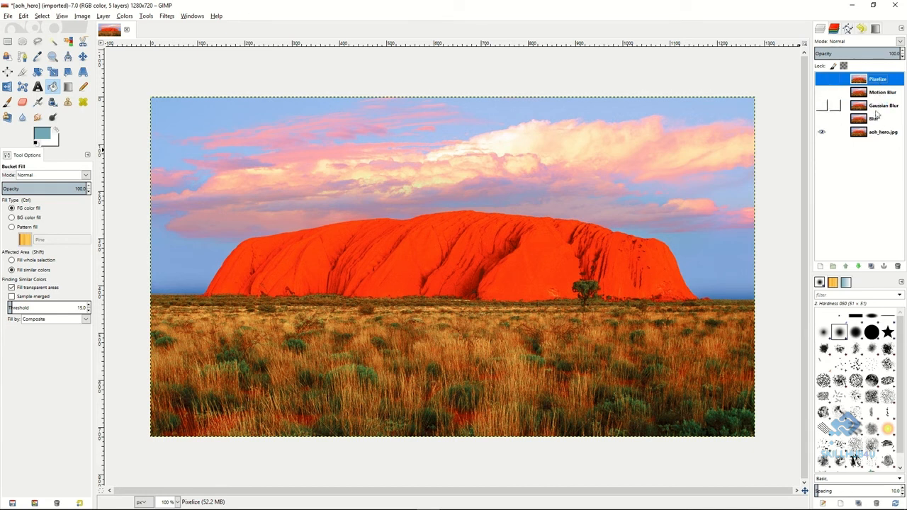
Make the Blur layer active and visible, apply the basic Blur filter to it, and toggle its visibility to compare.
left_click(877, 119)
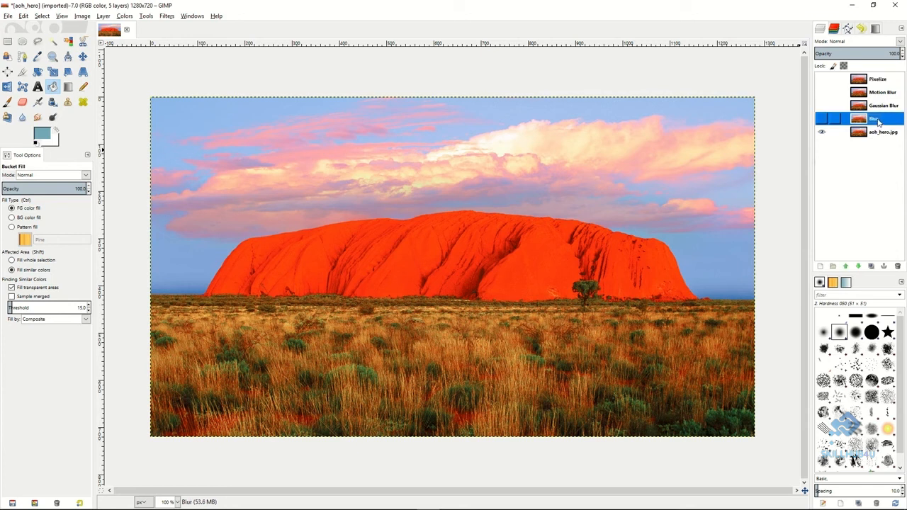
left_click(823, 122)
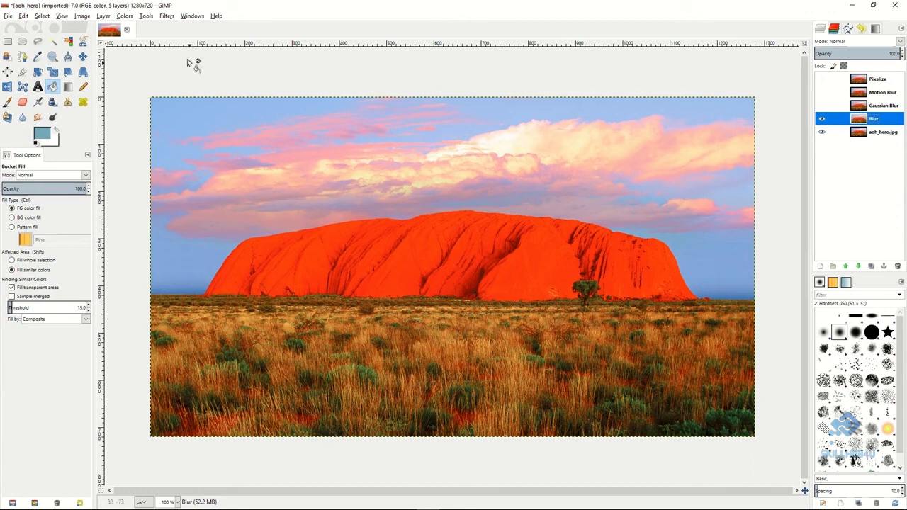
left_click(168, 16)
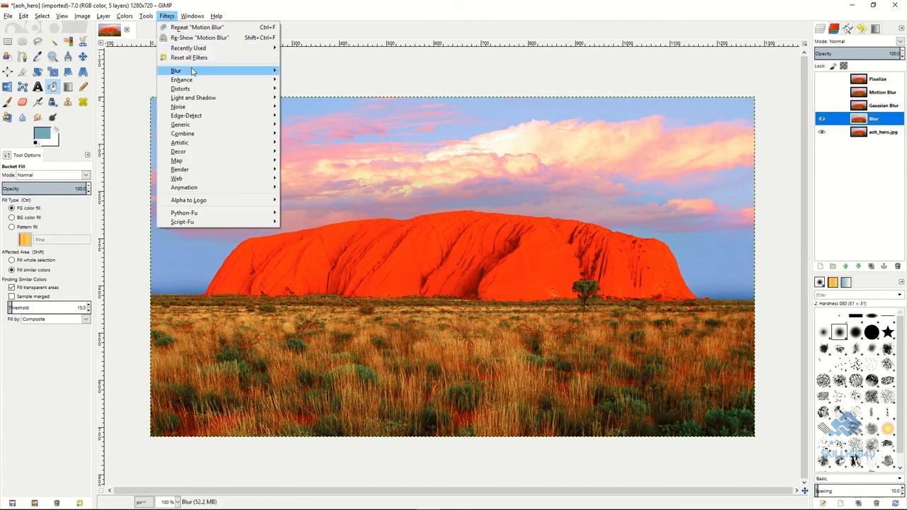
mouse_move(195, 71)
left_click(299, 72)
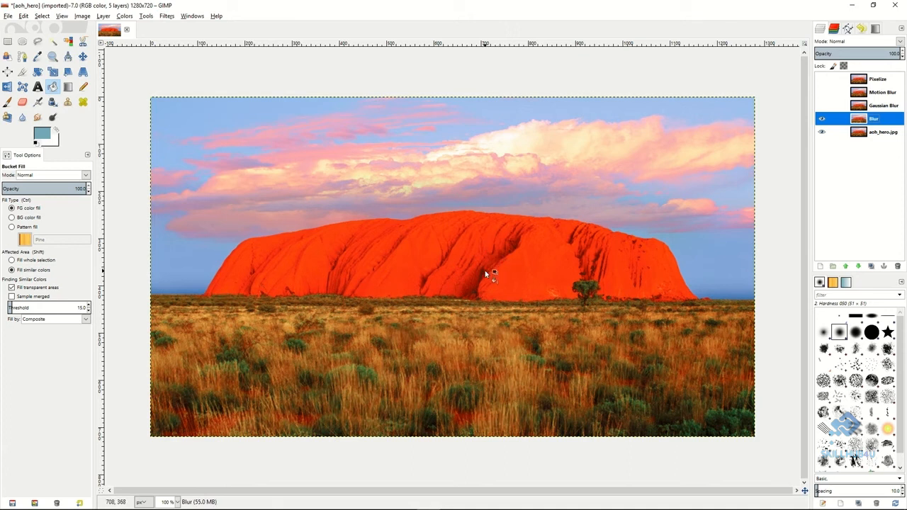
left_click(822, 120)
Activate and show the Gaussian Blur layer and apply the Gaussian Blur filter with the RLE method to it.
left_click(829, 108)
left_click(823, 106)
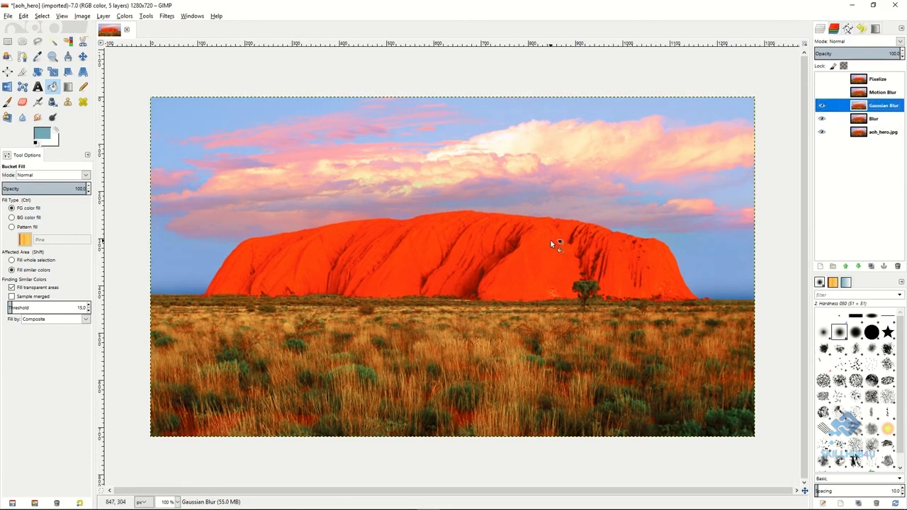
left_click(165, 18)
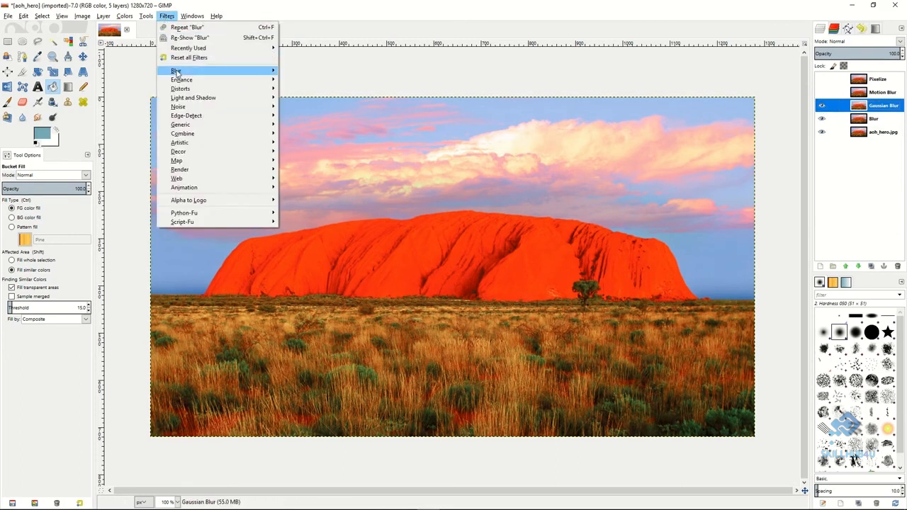
mouse_move(178, 71)
left_click(309, 79)
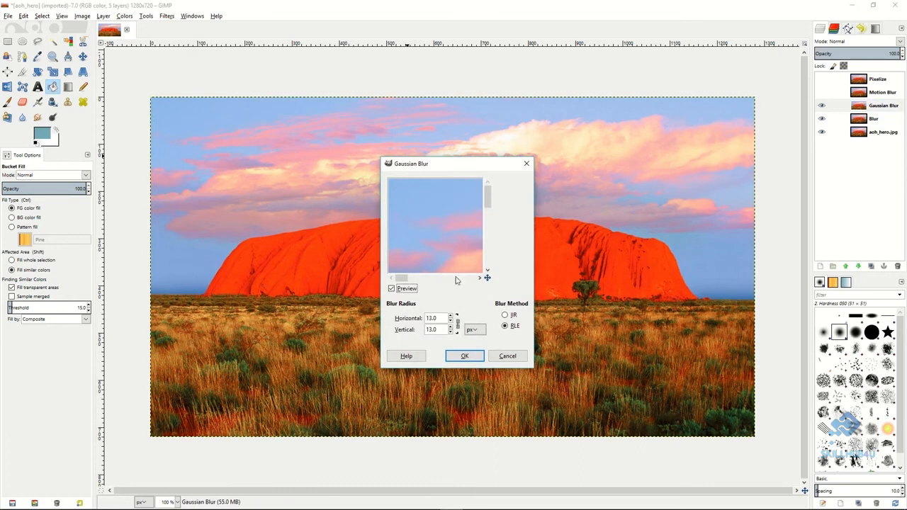
left_click(452, 321)
left_click(452, 317)
left_click(465, 355)
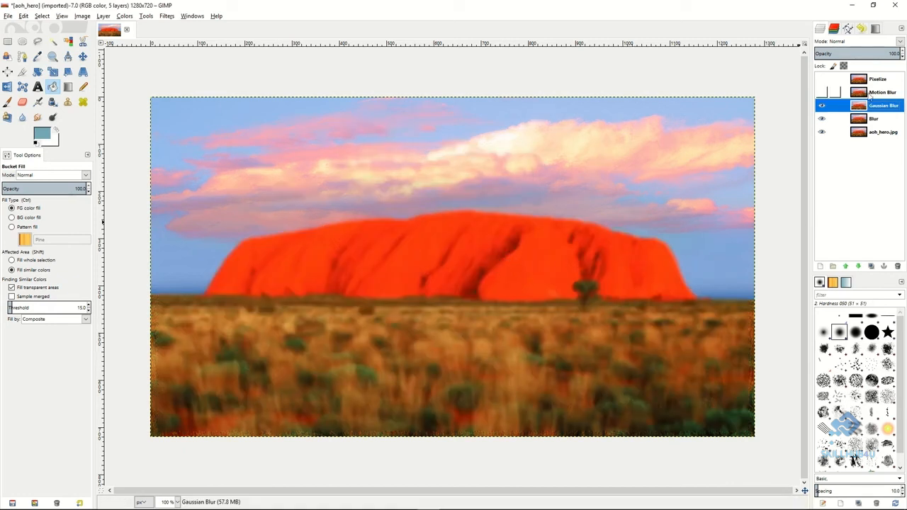
Activate and show the Motion Blur layer and apply an outward Zoom motion blur with a length of 28.
left_click(871, 95)
left_click(821, 94)
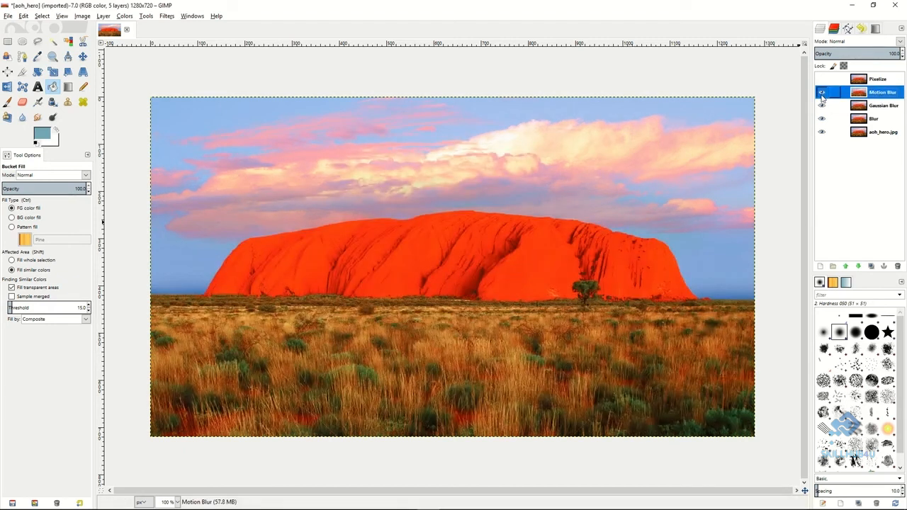
left_click(167, 16)
mouse_move(186, 74)
left_click(311, 81)
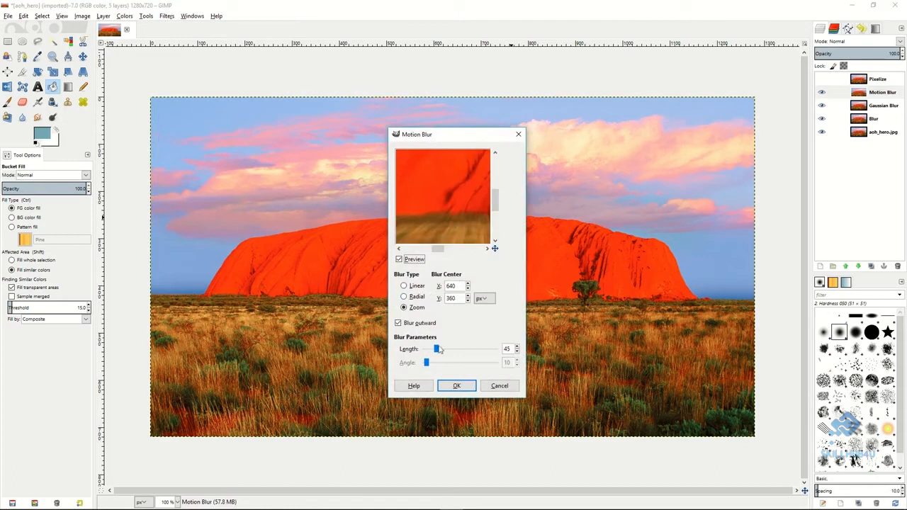
left_click_drag(436, 349, 432, 348)
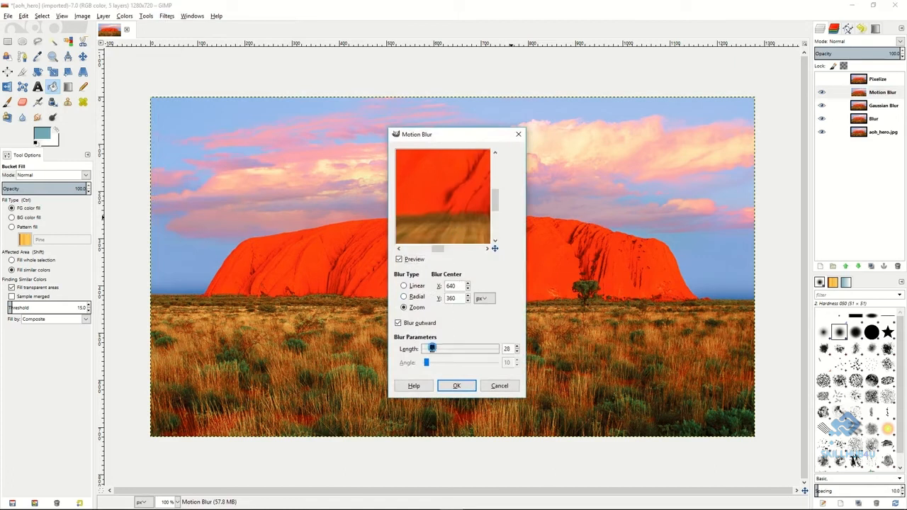
left_click(457, 386)
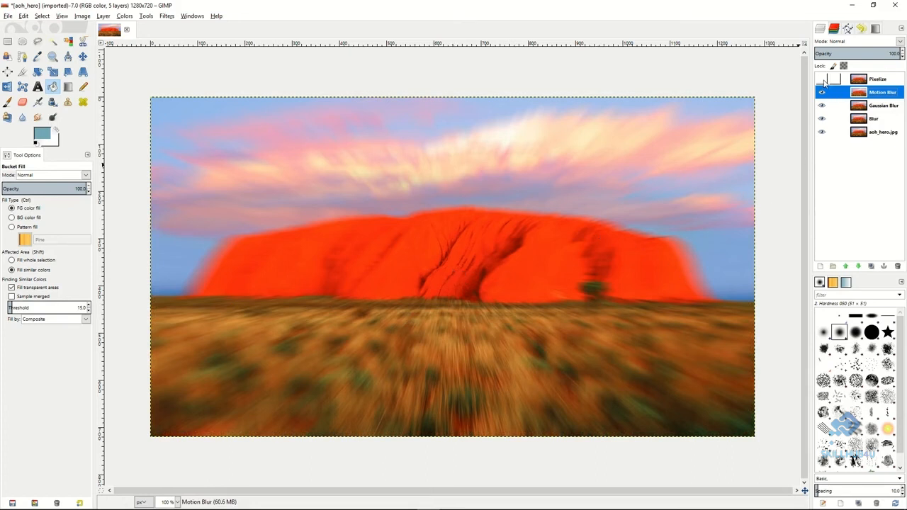
Show and activate the Pixelize layer and apply the Pixelize filter with a pixel width and height of 7 px.
left_click(823, 81)
left_click(891, 84)
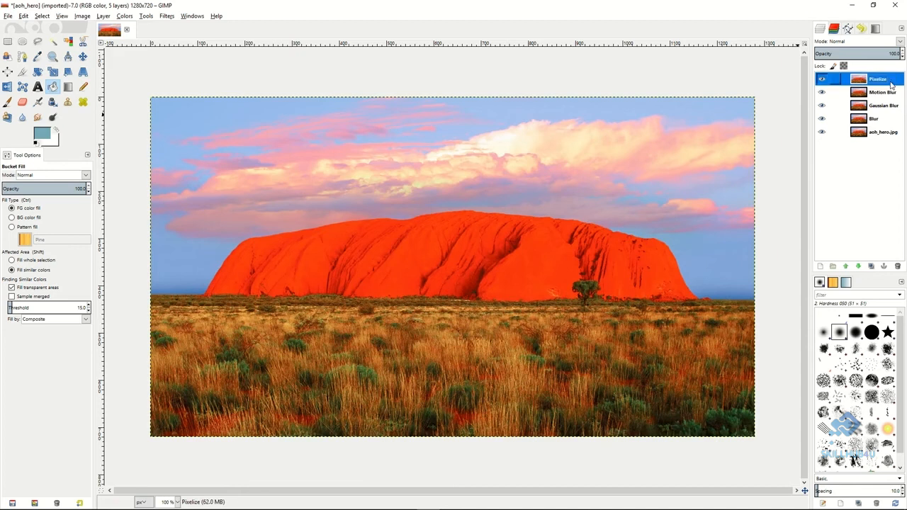
left_click(167, 16)
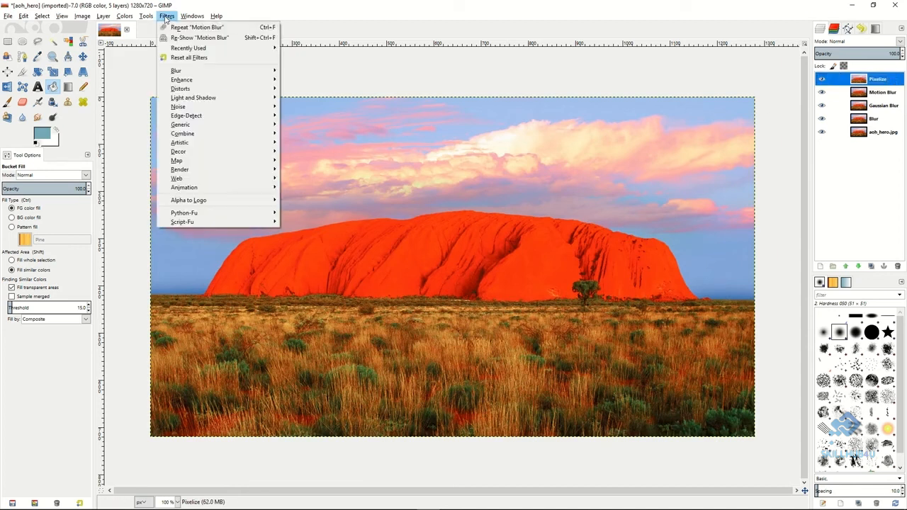
mouse_move(212, 70)
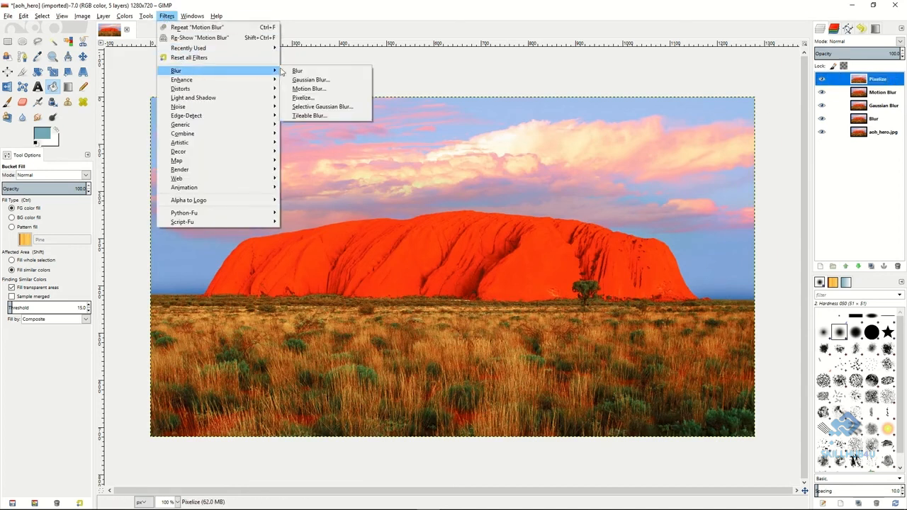
left_click(318, 98)
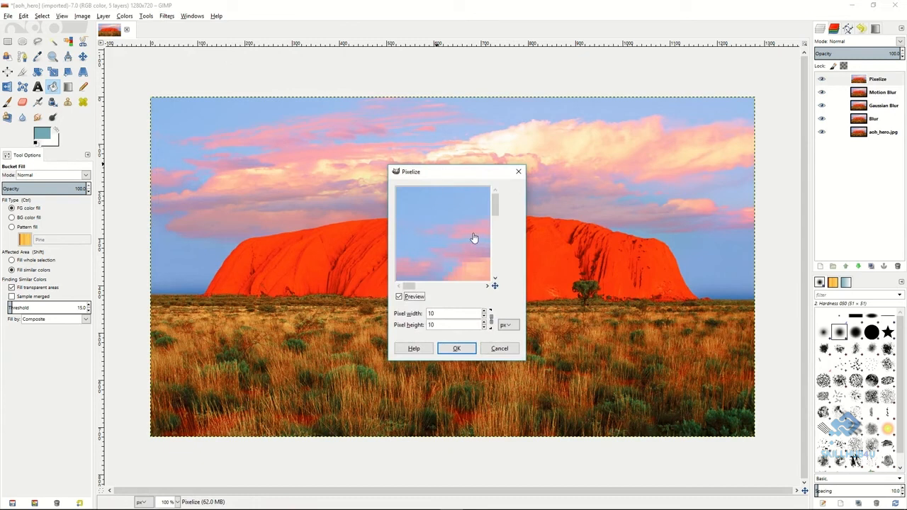
left_click_drag(461, 237, 421, 202)
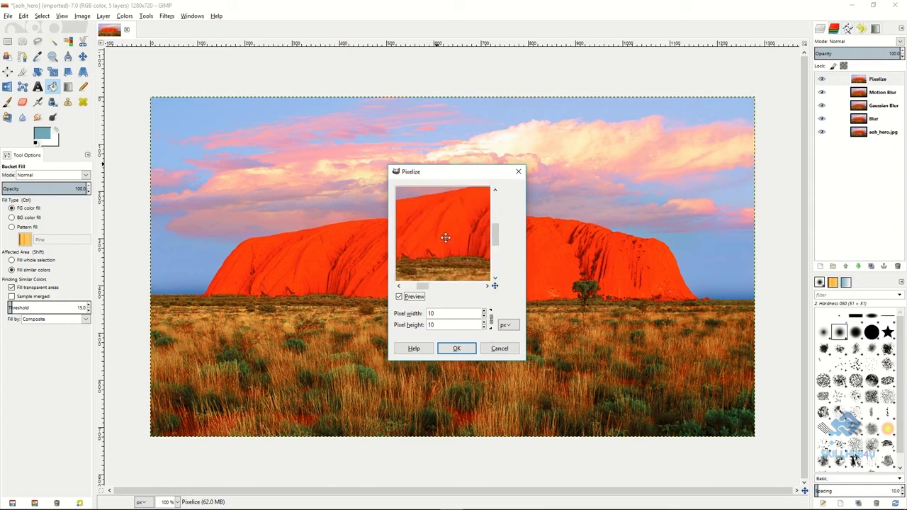
left_click(485, 317)
left_click(485, 317)
left_click(486, 317)
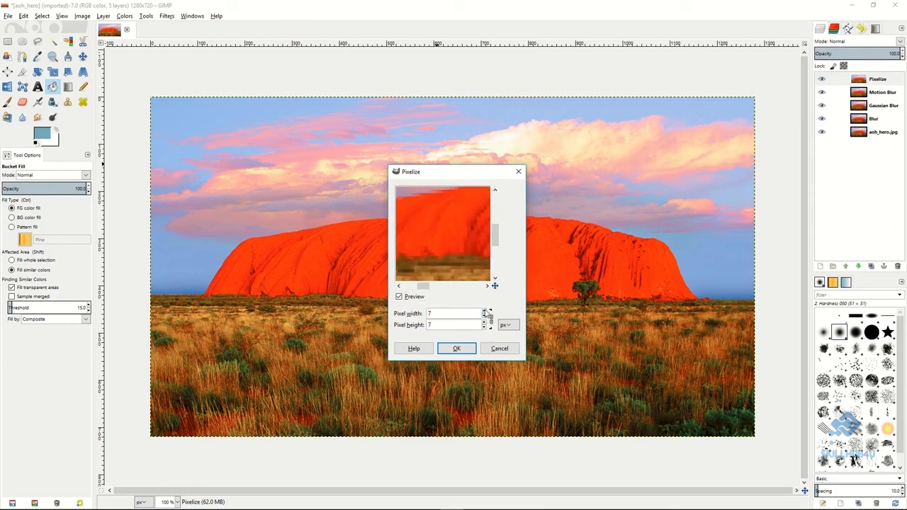
left_click(457, 349)
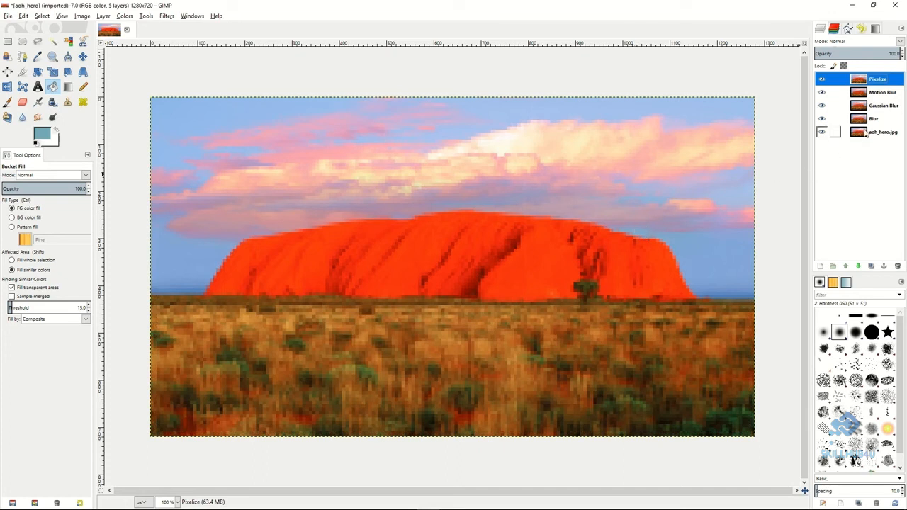
Hide the Pixelize, Motion Blur and Gaussian Blur layers and lower the Blur layer's opacity to about 46.7.
left_click(822, 80)
left_click(822, 92)
left_click(822, 105)
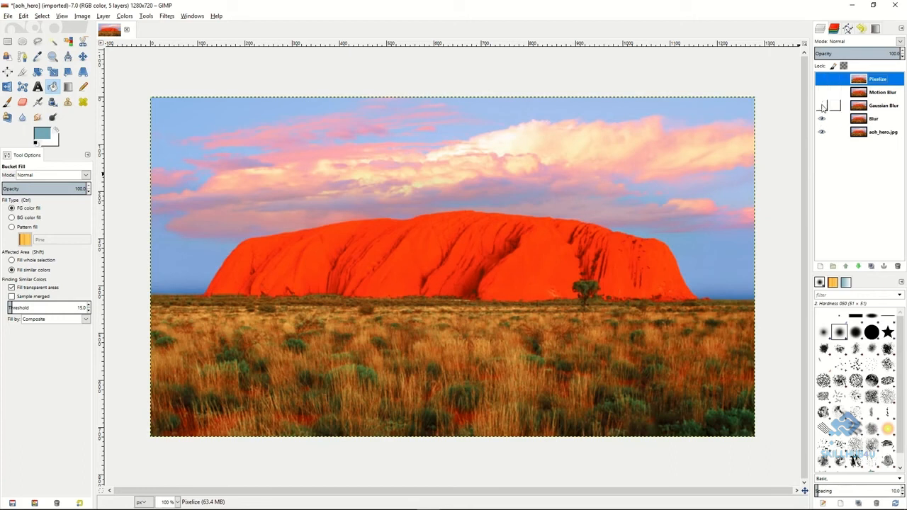
left_click(870, 120)
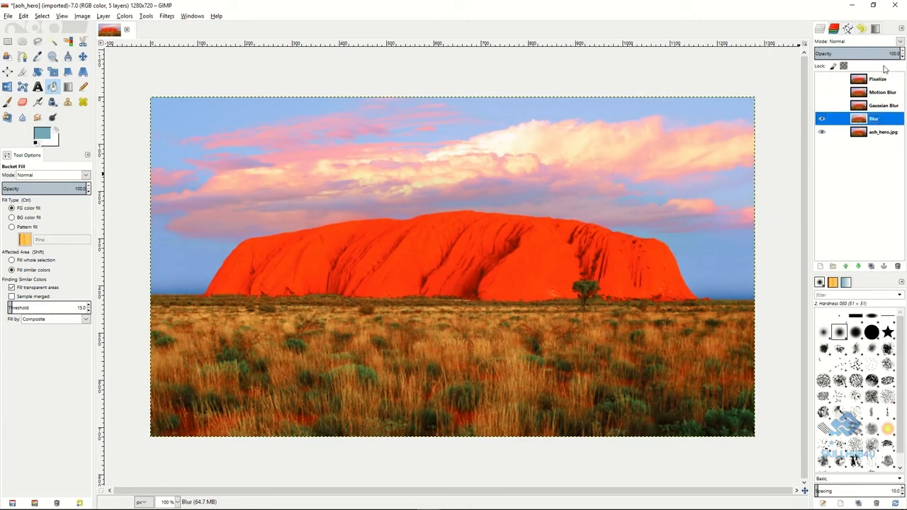
left_click_drag(877, 53, 856, 54)
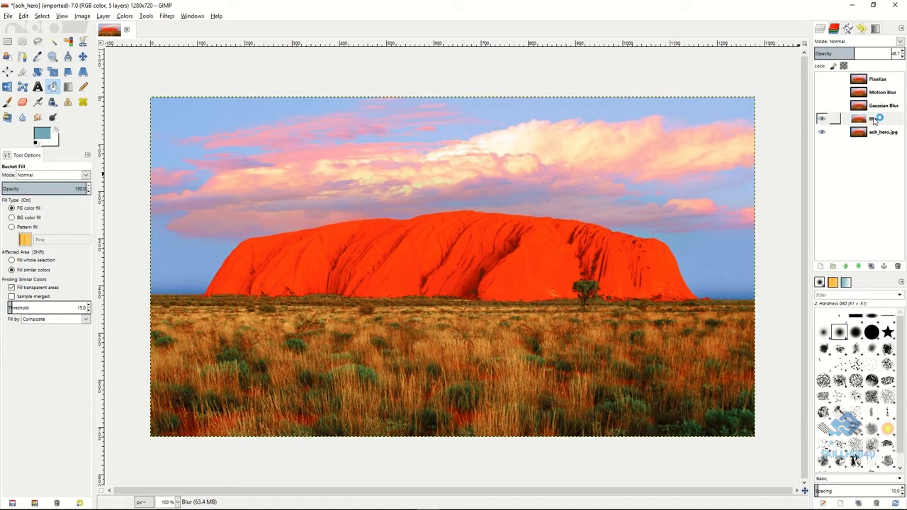
Hide the Blur layer, show the Gaussian Blur layer and lower its opacity to about 57.
left_click(828, 119)
left_click(822, 105)
left_click(833, 107)
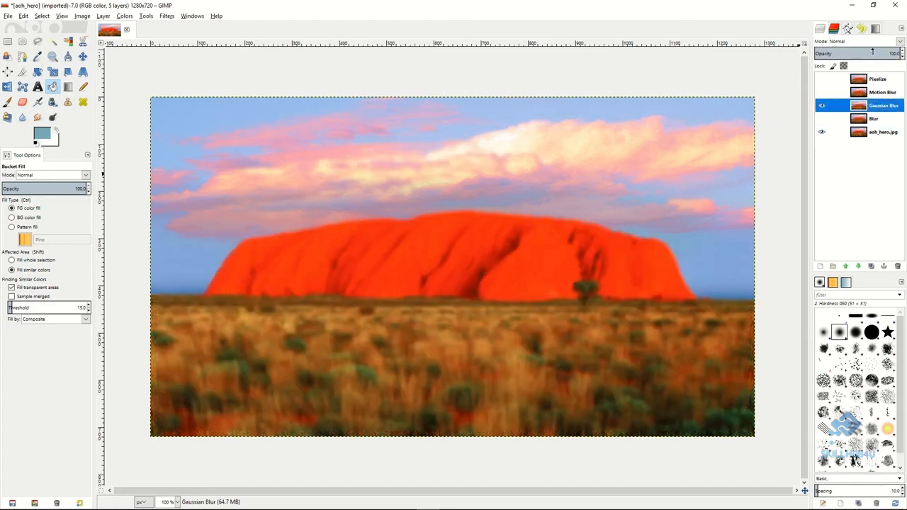
left_click_drag(878, 53, 864, 52)
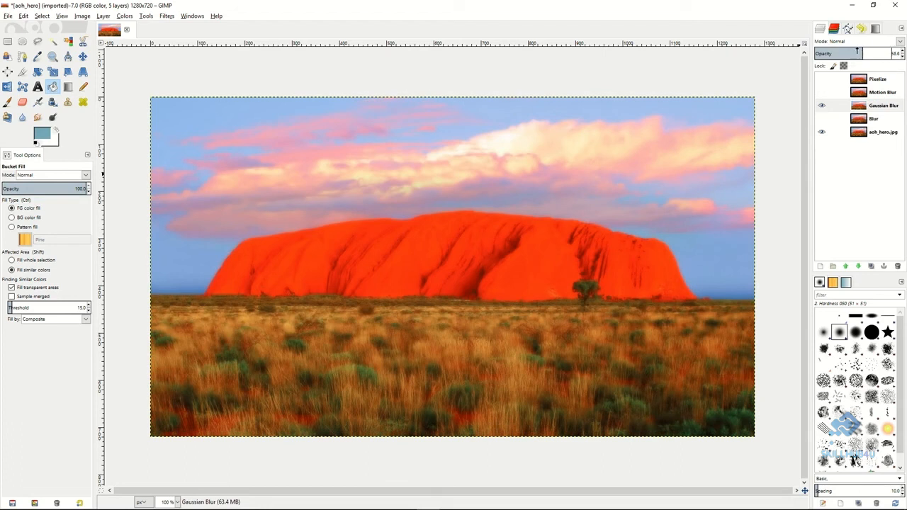
Hide the Gaussian Blur layer, show the Motion Blur layer and lower its opacity to about 49.5.
left_click(822, 106)
left_click(824, 93)
left_click(824, 93)
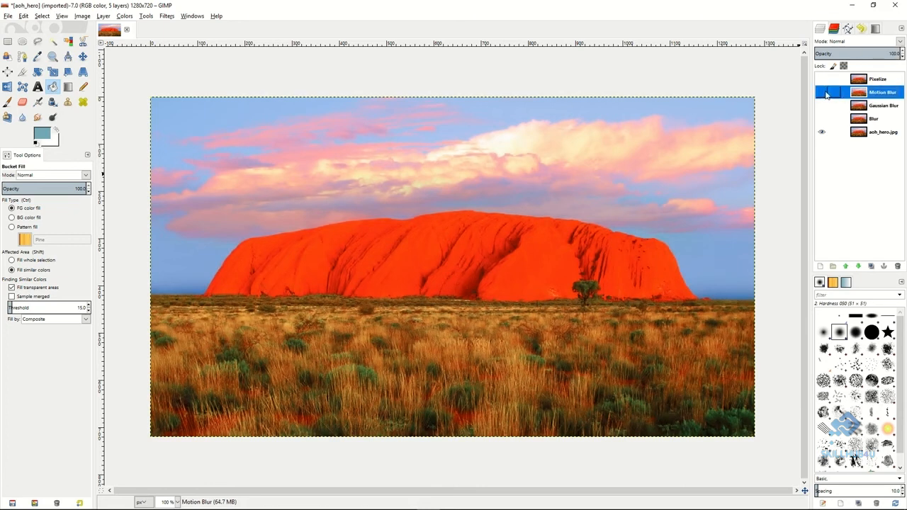
left_click_drag(879, 53, 852, 53)
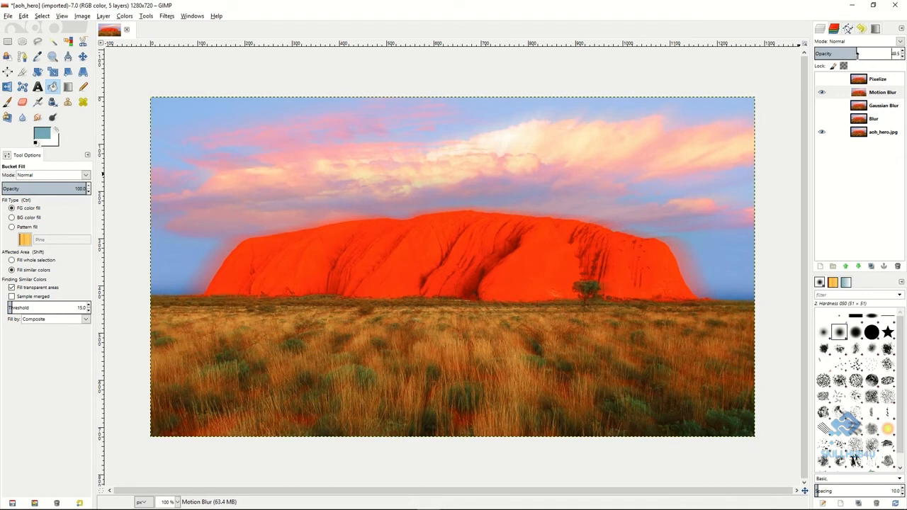
Hide the Motion Blur layer, show the Pixelize layer and set its opacity to 100.
left_click(822, 92)
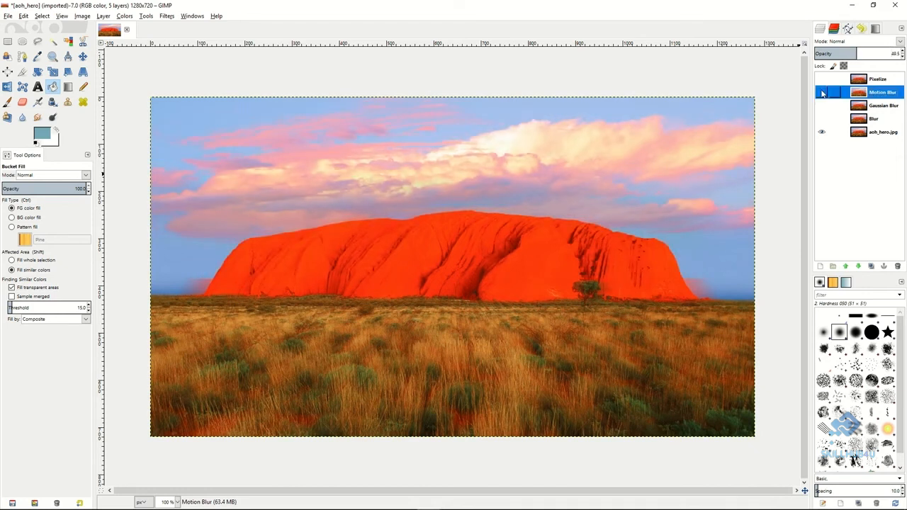
left_click(831, 81)
left_click(821, 80)
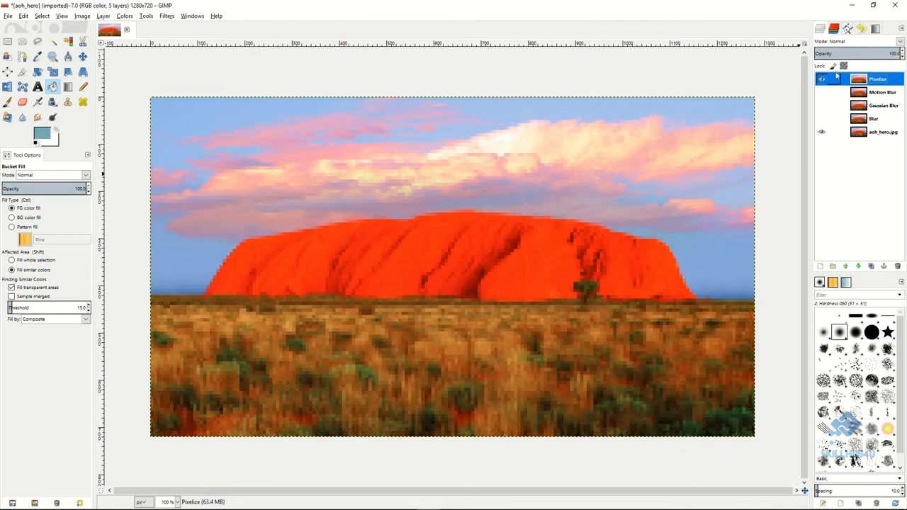
left_click_drag(862, 54, 904, 54)
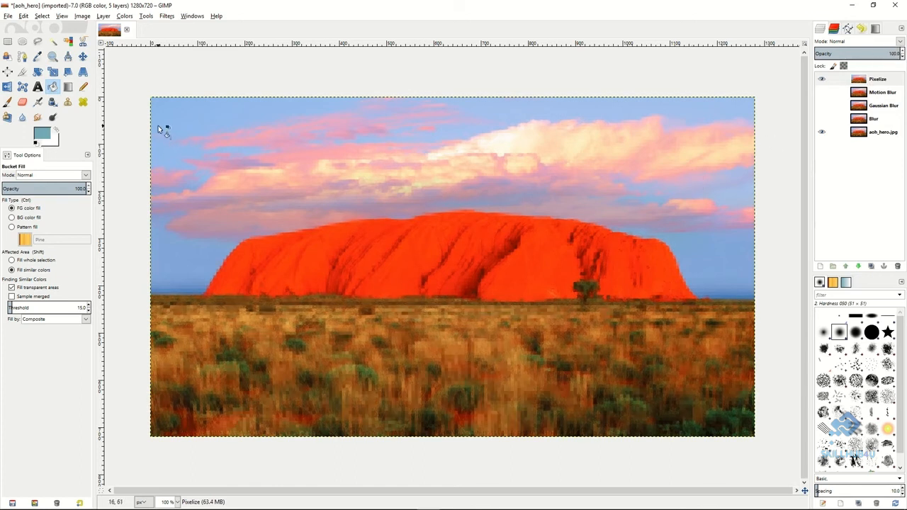
Select a rectangle of about 1239 × 677 px inside a narrow border and add an inverted selection mask to the Pixelize layer.
left_click(8, 42)
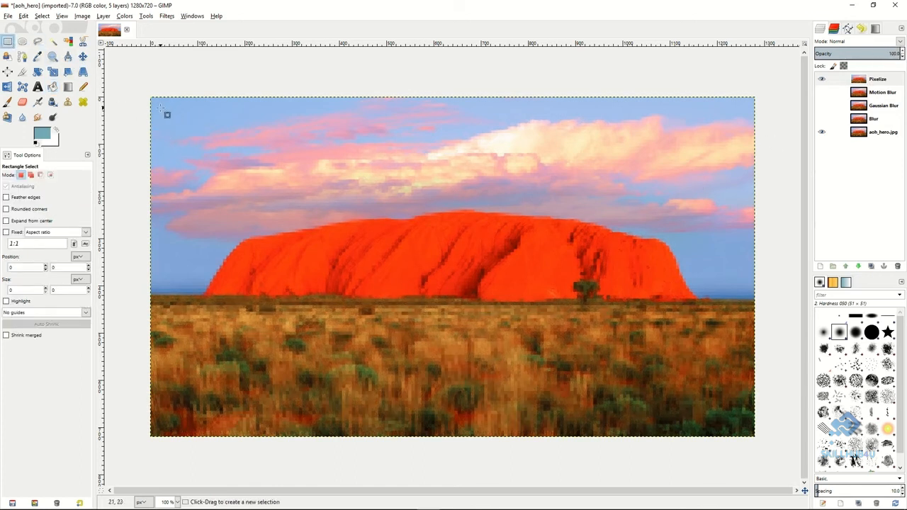
left_click_drag(160, 107, 742, 426)
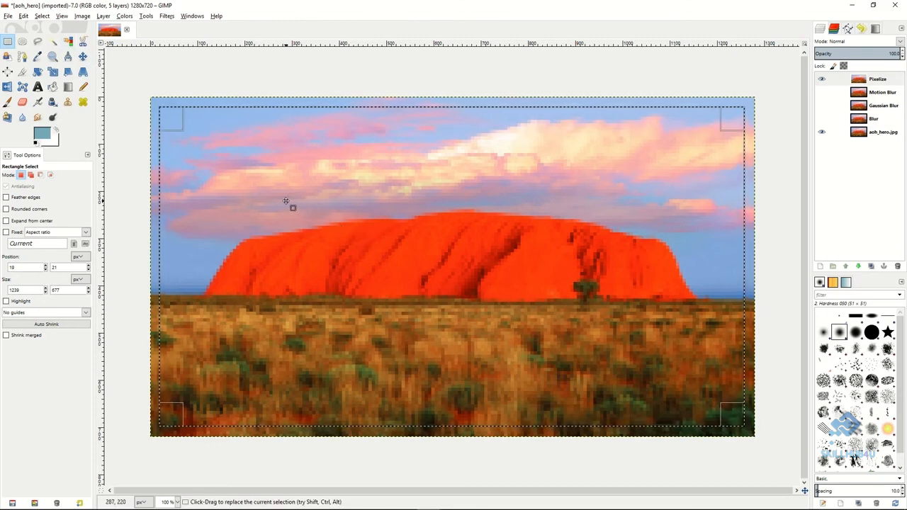
left_click(878, 80)
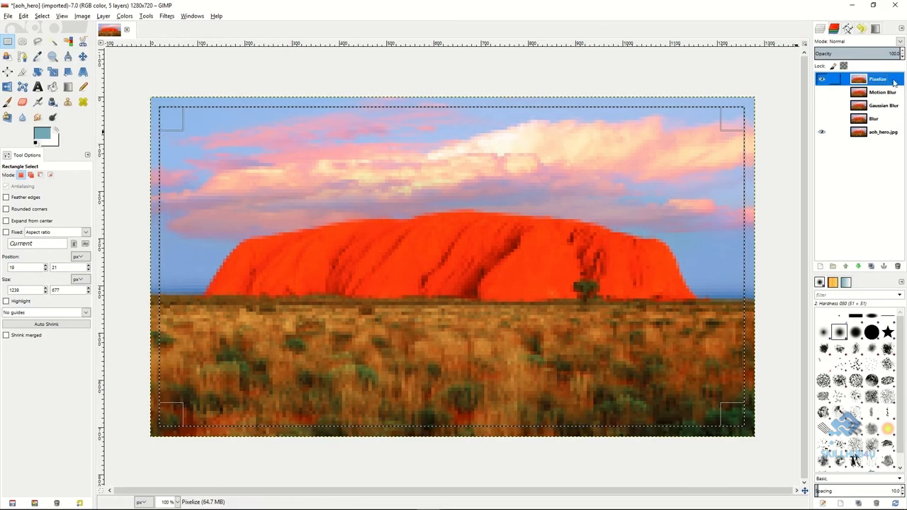
right_click(879, 82)
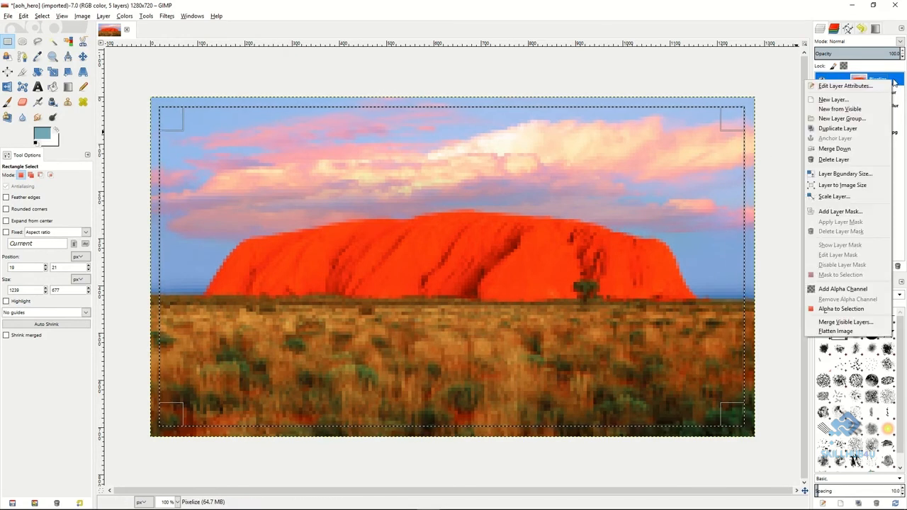
left_click(843, 211)
left_click(784, 224)
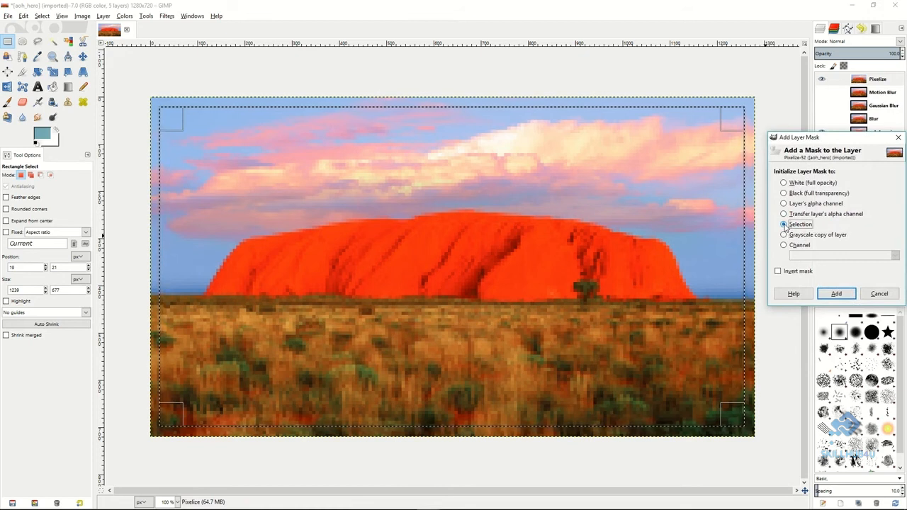
left_click(778, 270)
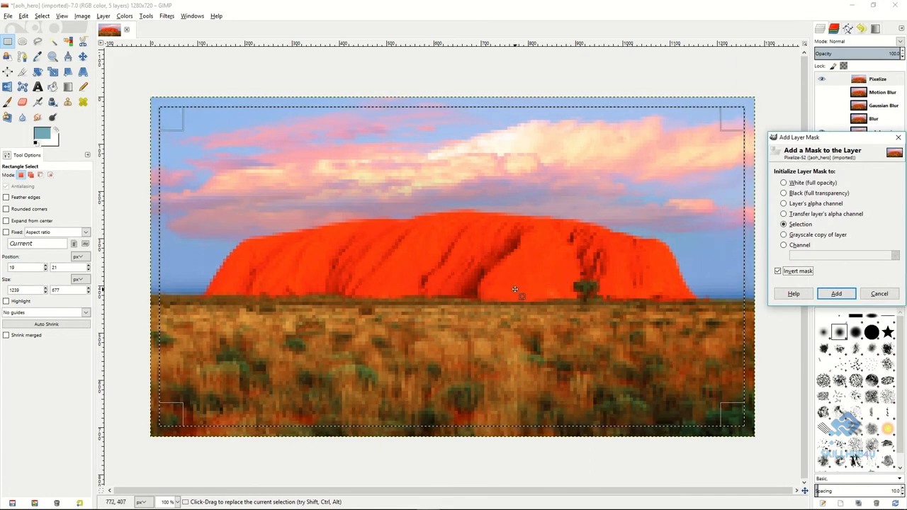
left_click(837, 295)
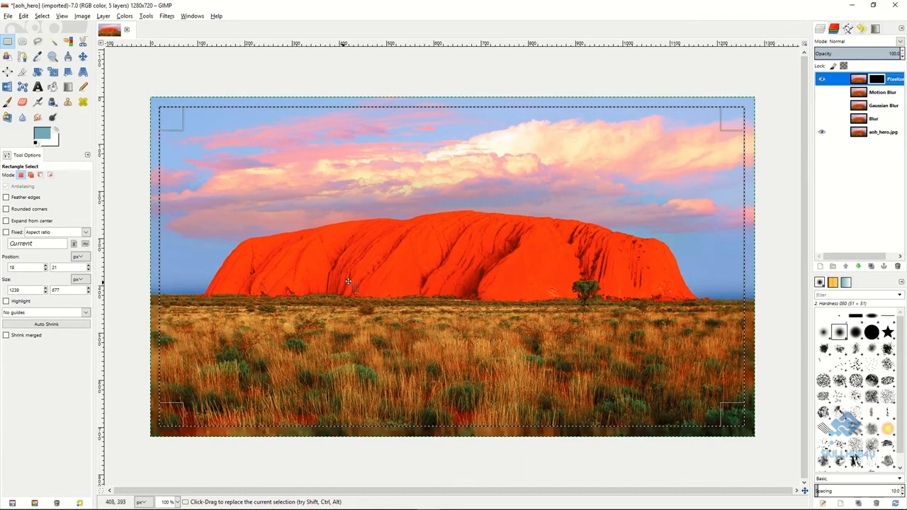
right_click(397, 225)
mouse_move(418, 251)
left_click(483, 268)
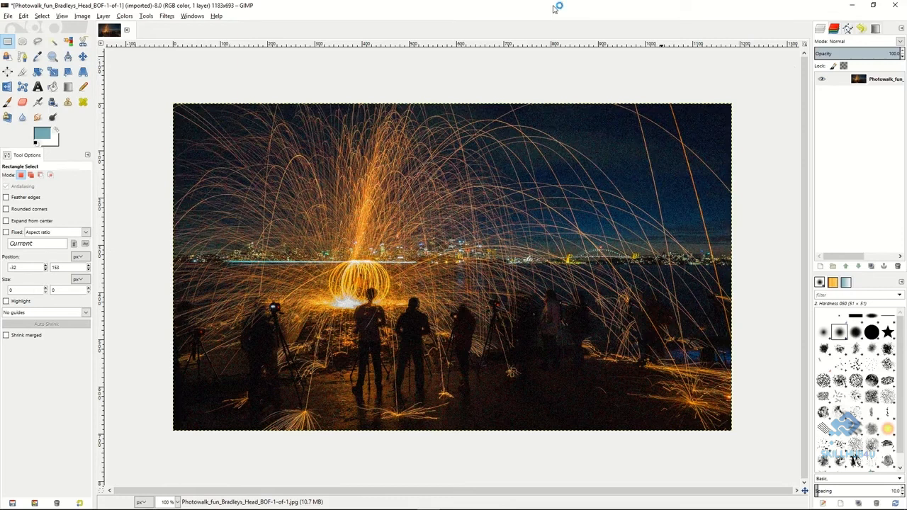
Select a dark ground area of about 321 × 163 px and apply Selective Gaussian Blur with radius 4.00 and max delta 43.
left_click_drag(475, 351, 626, 431)
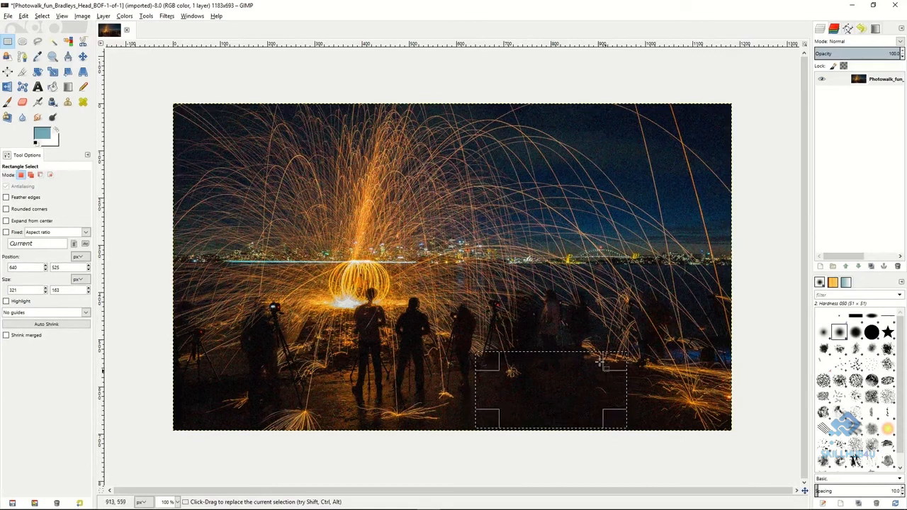
left_click(167, 17)
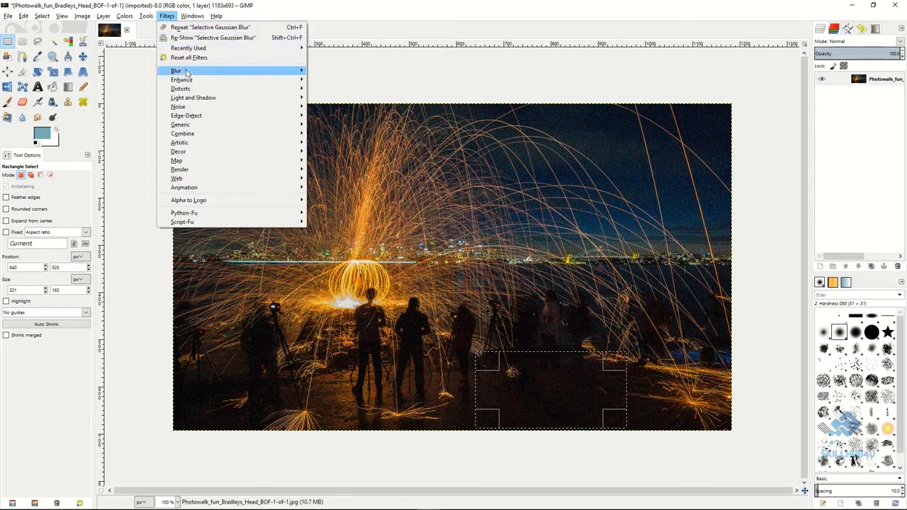
mouse_move(187, 72)
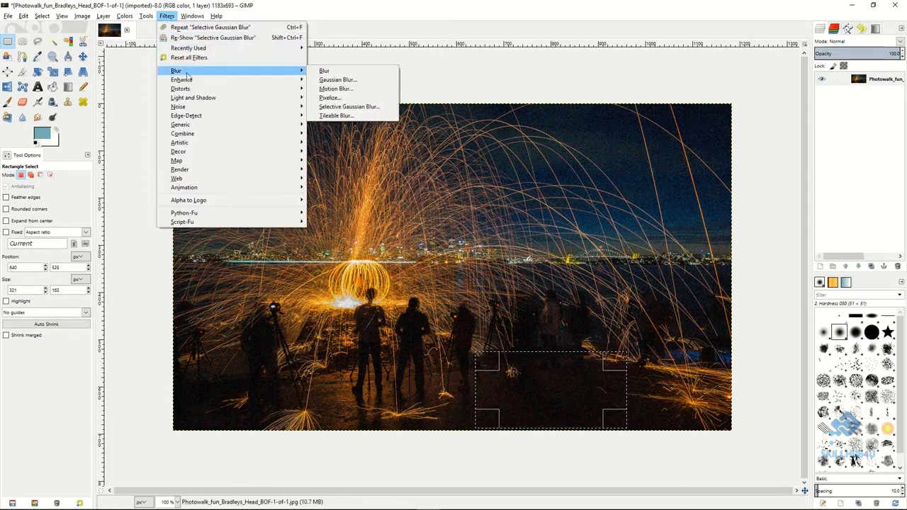
left_click(348, 107)
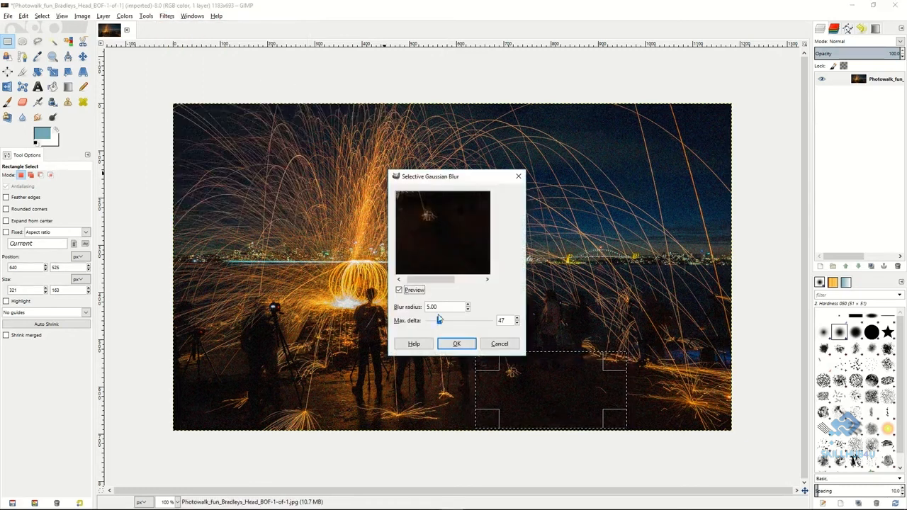
left_click(440, 323)
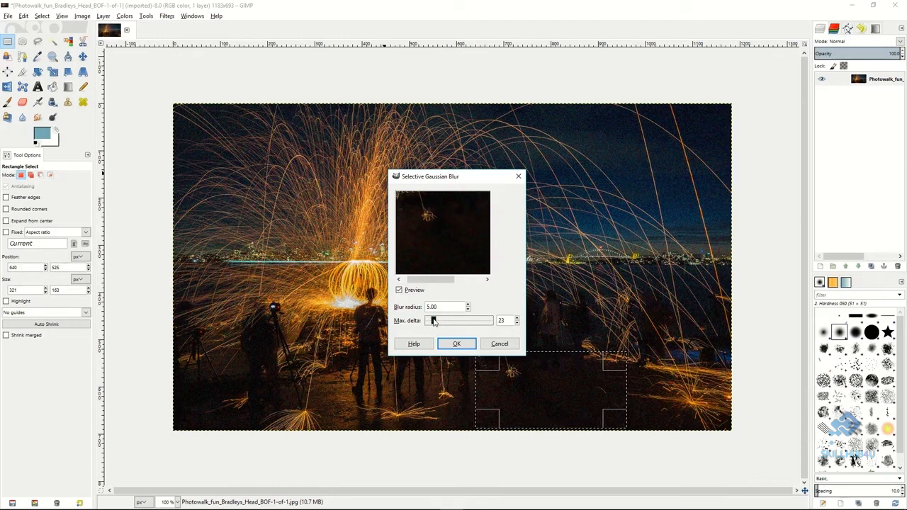
left_click_drag(437, 321, 439, 322)
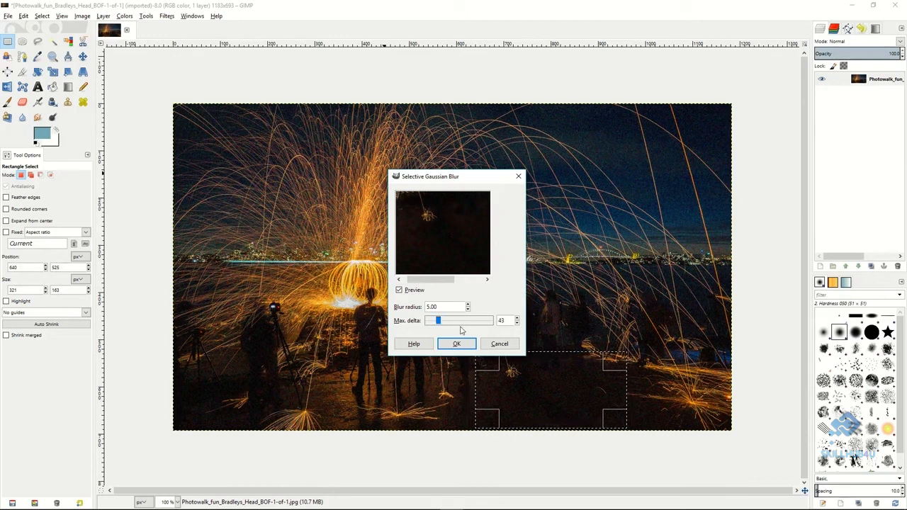
double_click(468, 310)
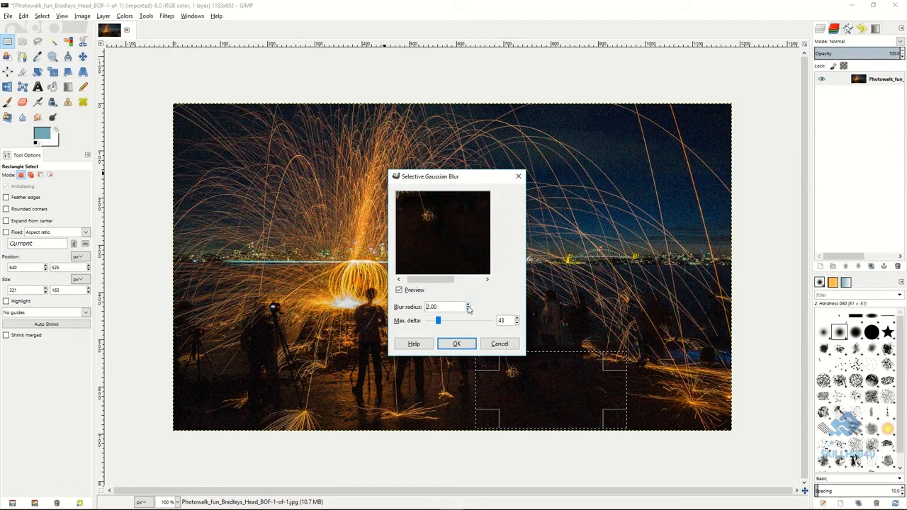
double_click(468, 308)
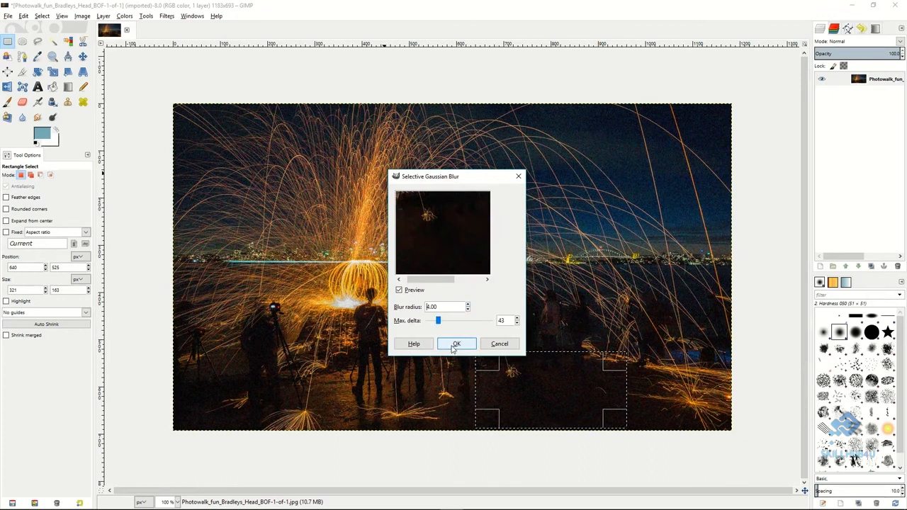
left_click(455, 345)
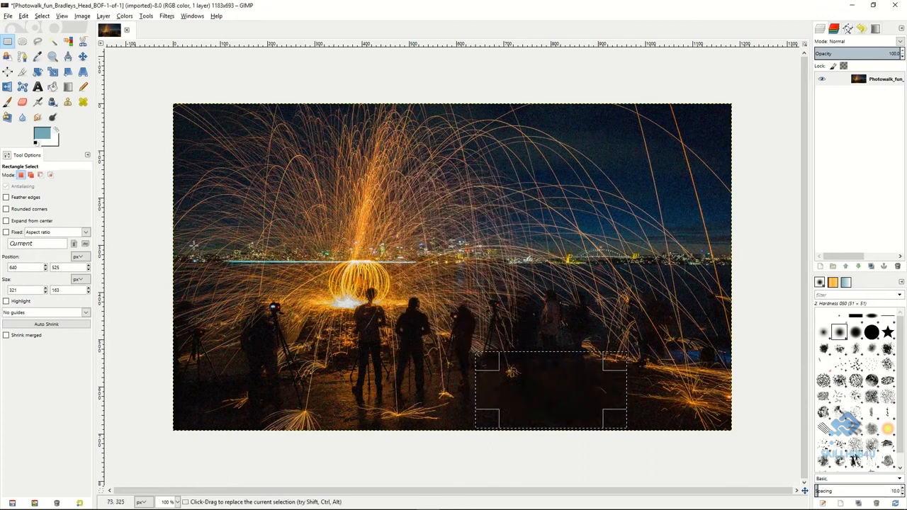
left_click(155, 200)
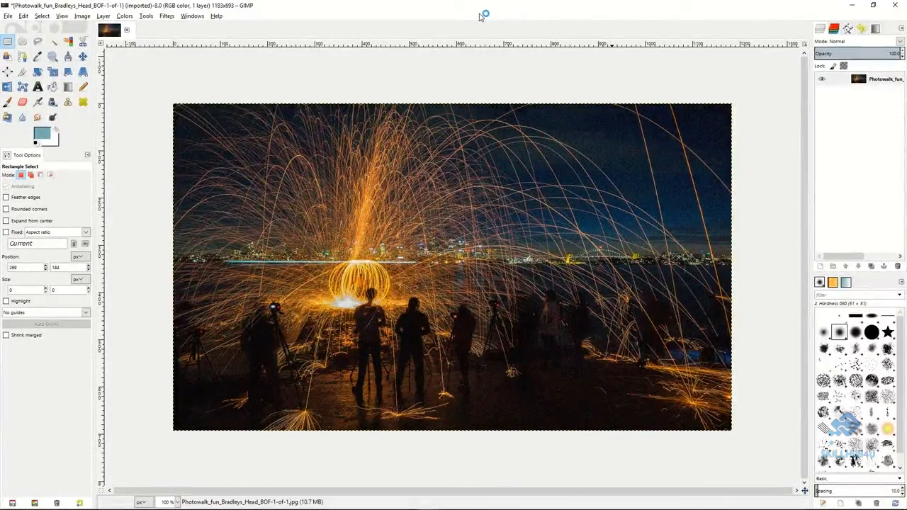
Review the options of the Clone, Heal, Perspective Clone, Blur/Sharpen and Smudge tools.
left_click(70, 104)
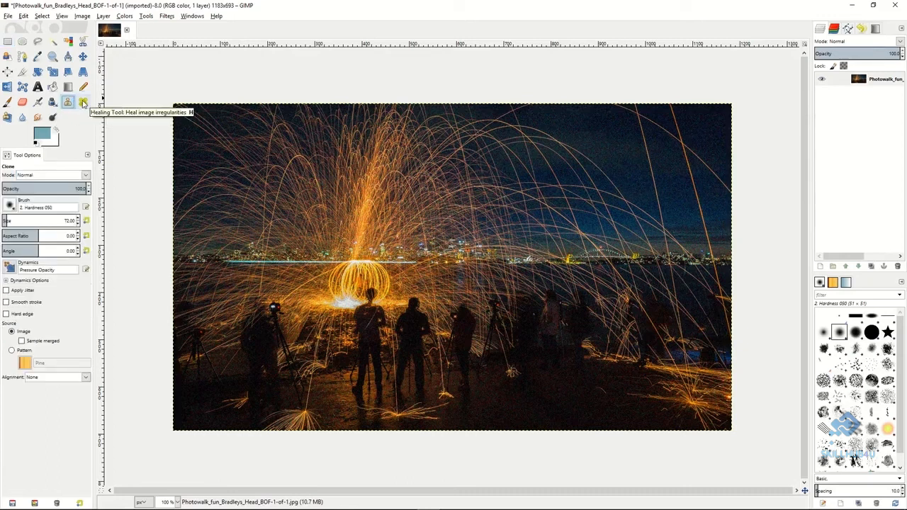
left_click(83, 103)
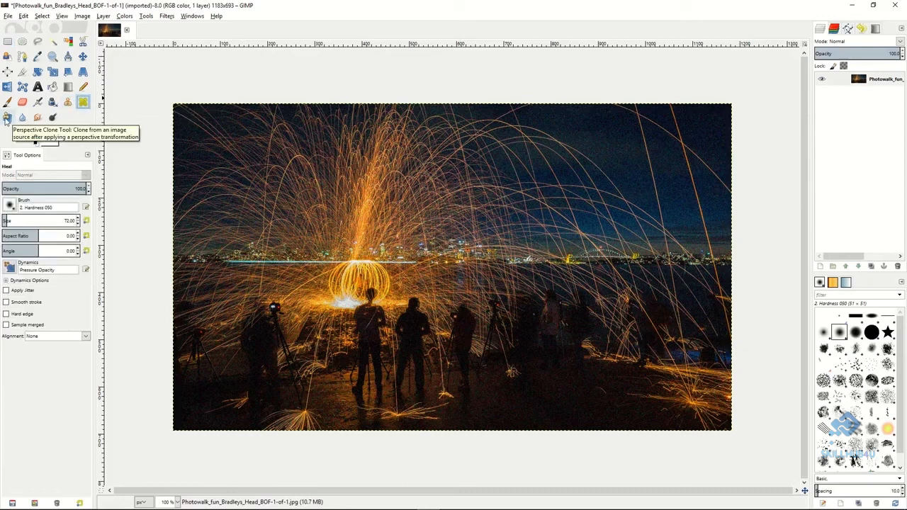
left_click(6, 119)
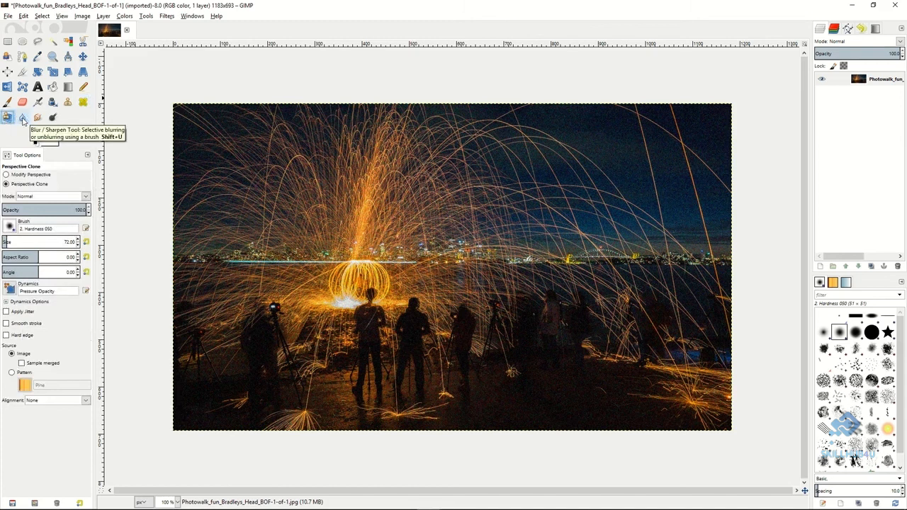
left_click(22, 119)
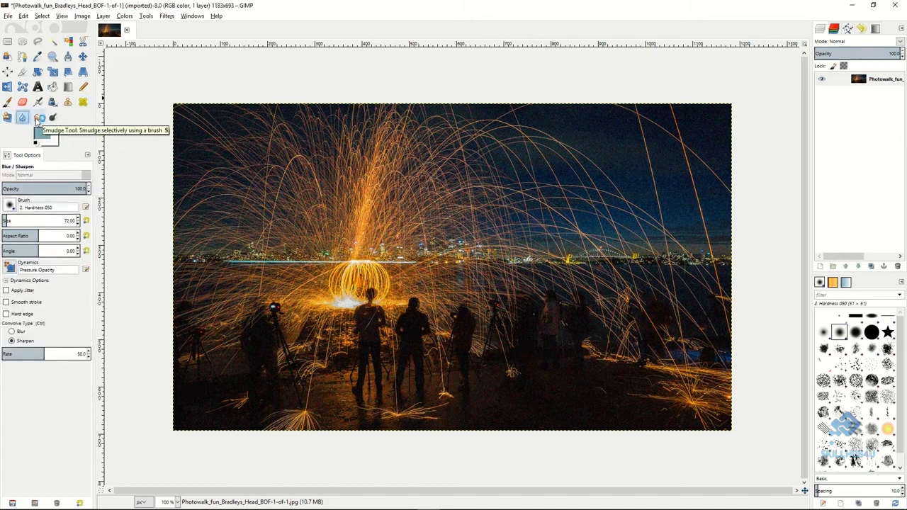
left_click(37, 118)
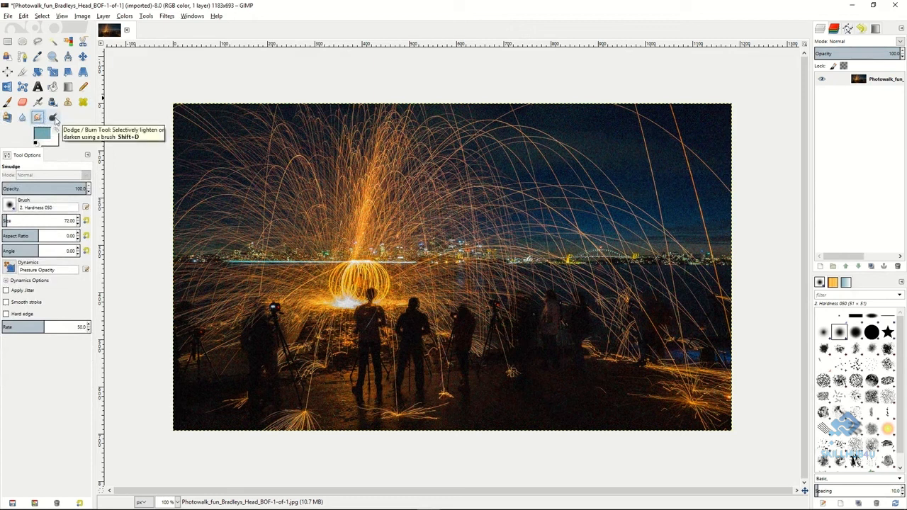
Clone from the dark area below the distant figures and paint over the silhouettes right of the main group.
left_click(69, 103)
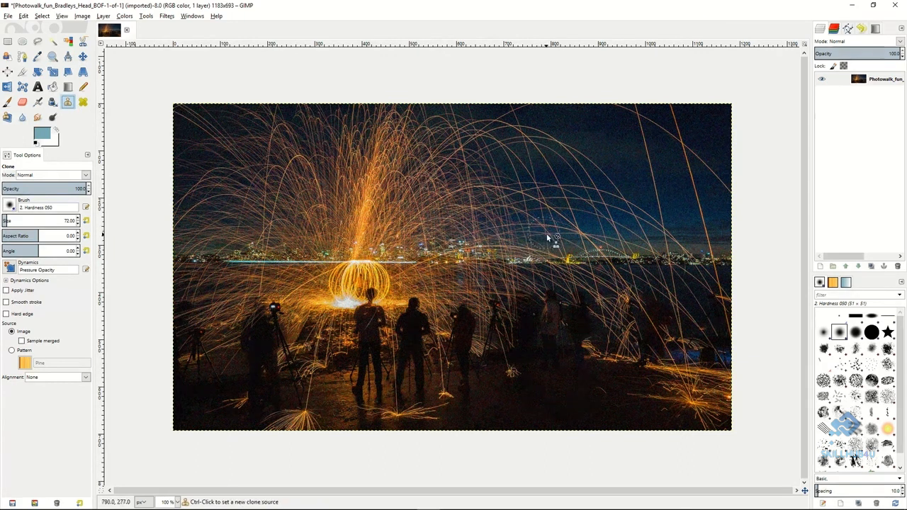
left_click(554, 364, "ctrl")
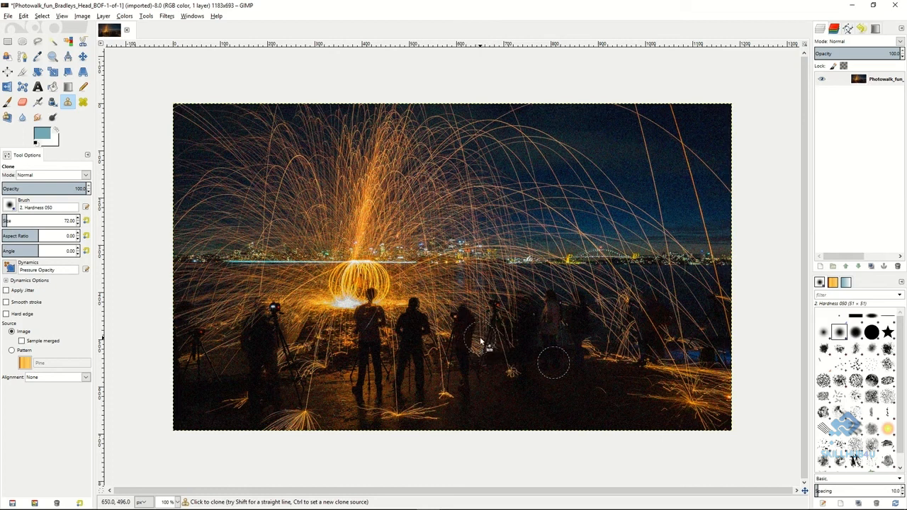
mouse_move(478, 340)
left_mouse_down()
mouse_move(498, 288)
mouse_move(496, 352)
mouse_move(519, 291)
mouse_move(517, 349)
mouse_move(539, 294)
mouse_move(552, 353)
mouse_move(566, 283)
mouse_move(581, 352)
mouse_move(591, 281)
mouse_move(598, 356)
mouse_move(607, 318)
left_mouse_up()
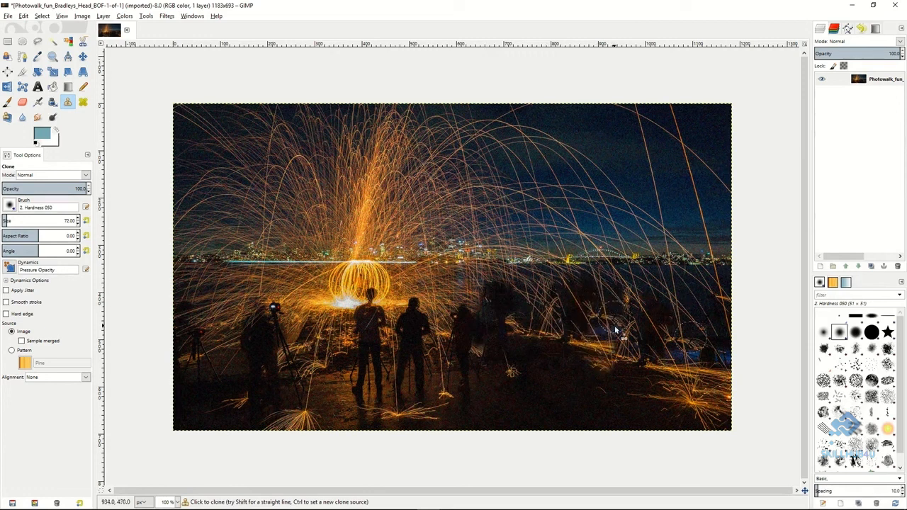
Set a source for the Heal tool and heal a patch of night sky above the city skyline.
left_click(83, 103)
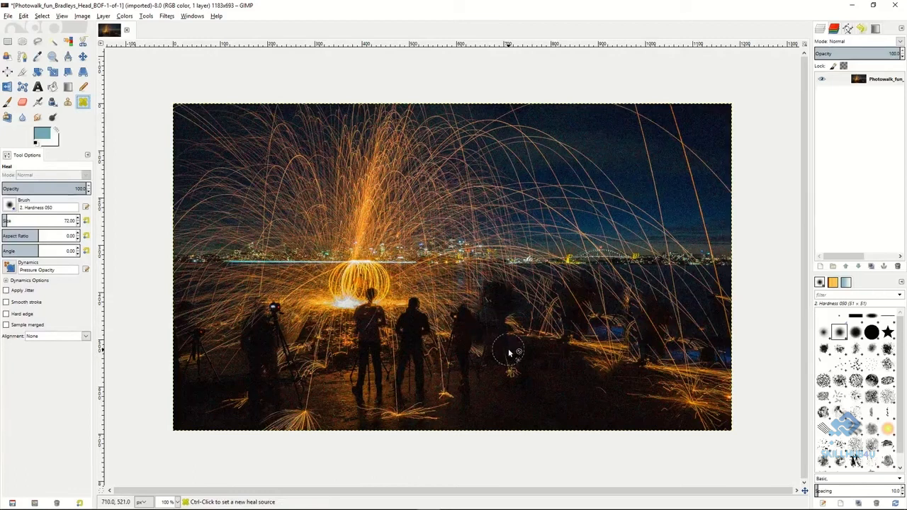
left_click(472, 351, "ctrl")
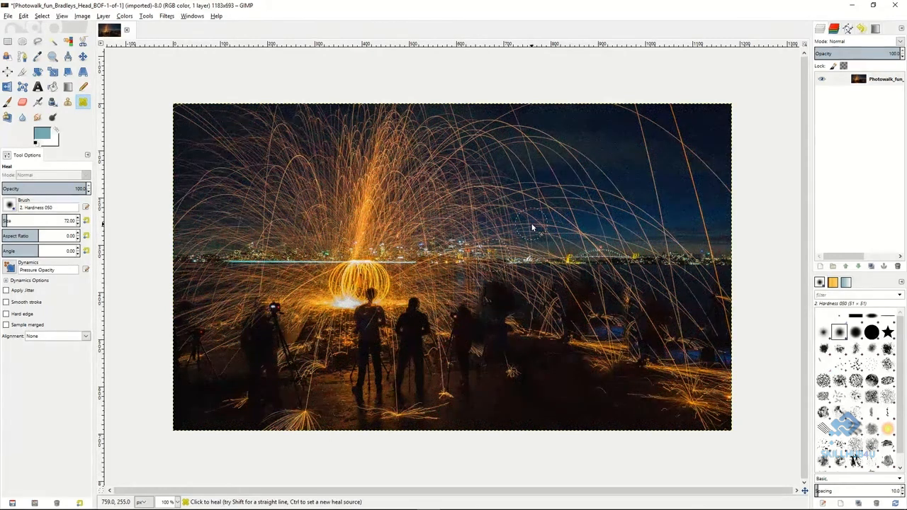
mouse_move(512, 232)
left_mouse_down()
mouse_move(461, 191)
mouse_move(487, 200)
mouse_move(481, 180)
mouse_move(515, 204)
mouse_move(506, 192)
left_mouse_up()
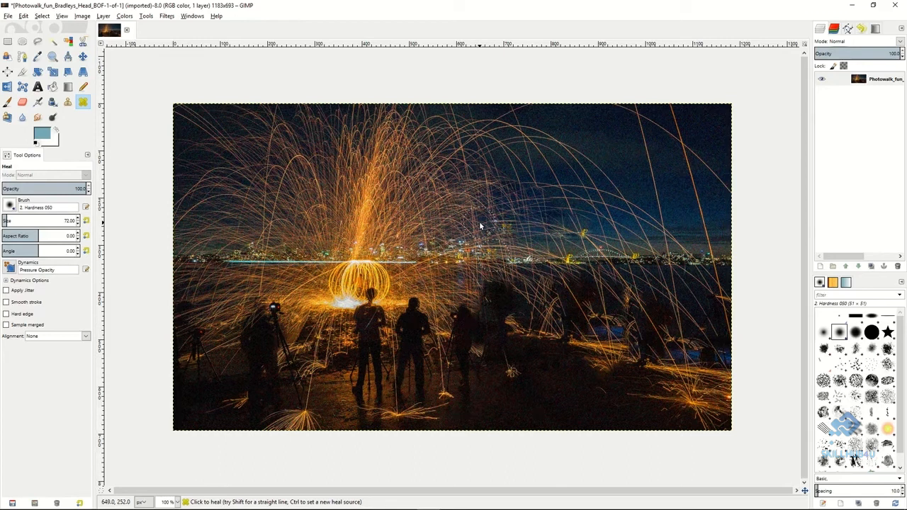
Modify the Perspective Clone plane by moving its upper-left corner inward into the sparks.
left_click(8, 118)
left_click(7, 174)
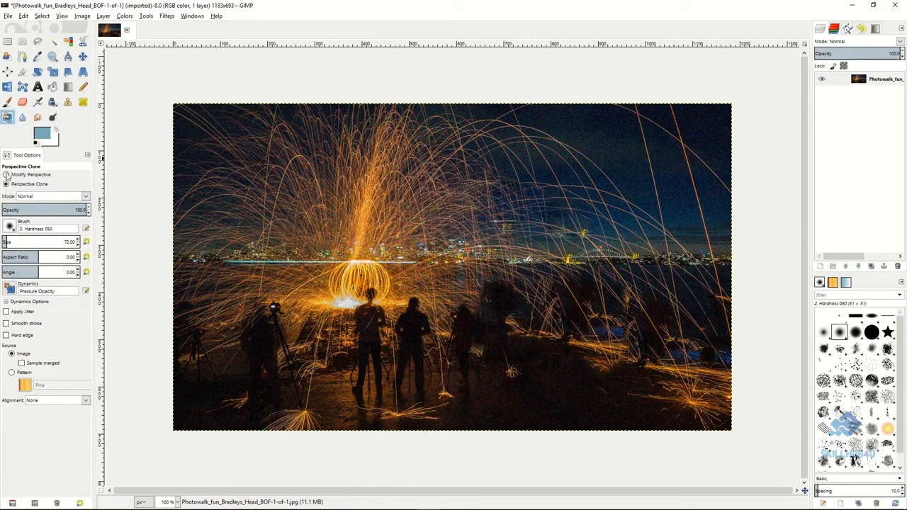
left_click_drag(306, 198, 370, 244)
left_click_drag(236, 149, 246, 159)
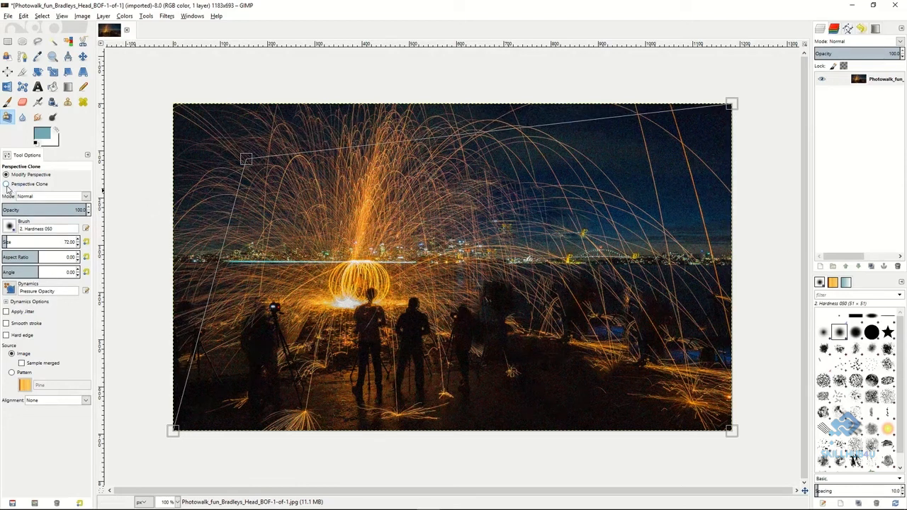
Perspective-clone from the plane's upper-left corner and paint sparks and sky over the lower-right water and ground.
left_click(6, 185)
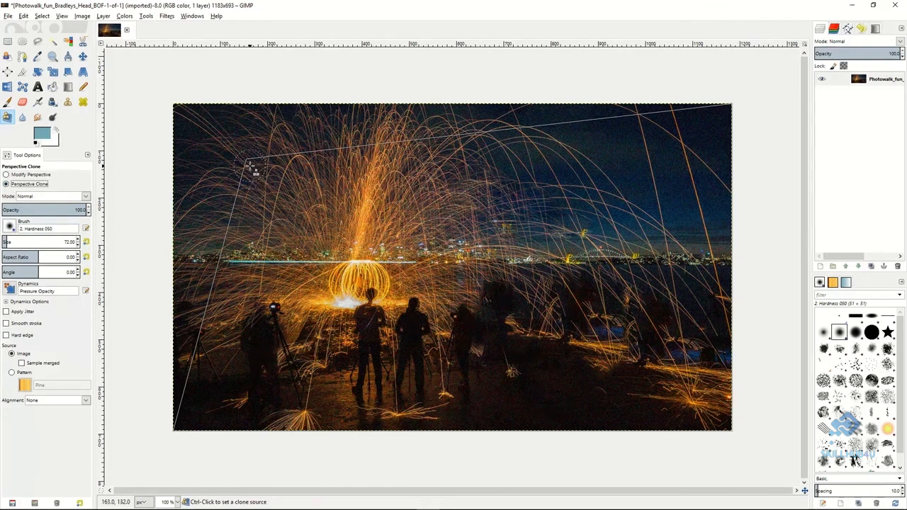
left_click(251, 166, "ctrl")
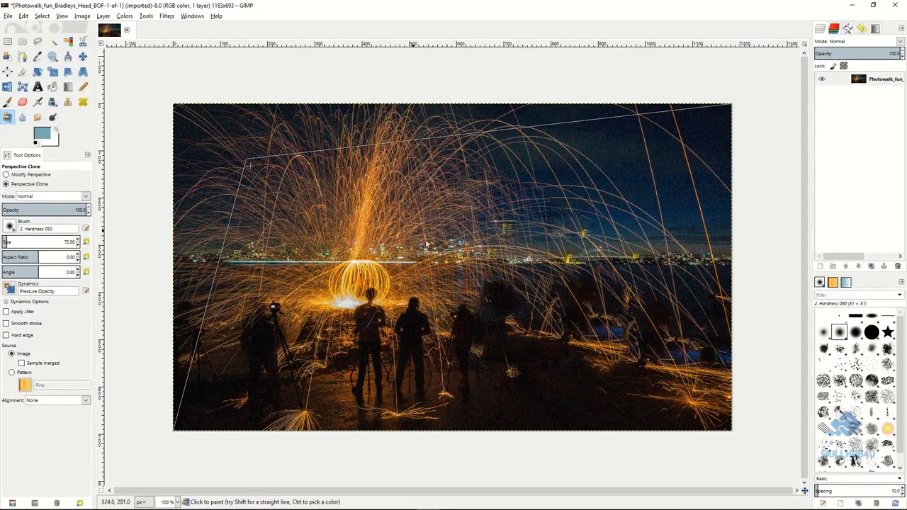
mouse_move(681, 353)
left_mouse_down()
mouse_move(643, 370)
mouse_move(665, 325)
mouse_move(641, 366)
mouse_move(619, 317)
mouse_move(629, 344)
mouse_move(644, 310)
mouse_move(629, 361)
mouse_move(606, 292)
mouse_move(625, 385)
mouse_move(592, 328)
mouse_move(605, 328)
mouse_move(610, 401)
mouse_move(590, 299)
mouse_move(605, 383)
mouse_move(578, 311)
mouse_move(627, 412)
mouse_move(615, 335)
mouse_move(669, 426)
mouse_move(649, 328)
mouse_move(720, 408)
mouse_move(712, 372)
mouse_move(722, 365)
mouse_move(703, 378)
mouse_move(695, 338)
mouse_move(677, 338)
mouse_move(677, 320)
mouse_move(684, 382)
mouse_move(642, 420)
mouse_move(706, 424)
mouse_move(599, 389)
left_mouse_up()
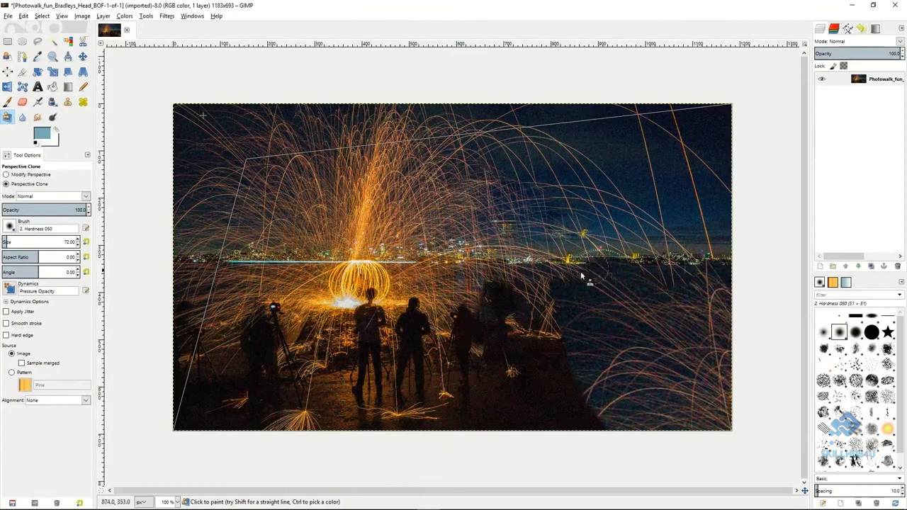
Blur the bright central column of sparks with the Blur/Sharpen tool, and set its convolve type to Sharpen at a rate of 78.8.
left_click(22, 117)
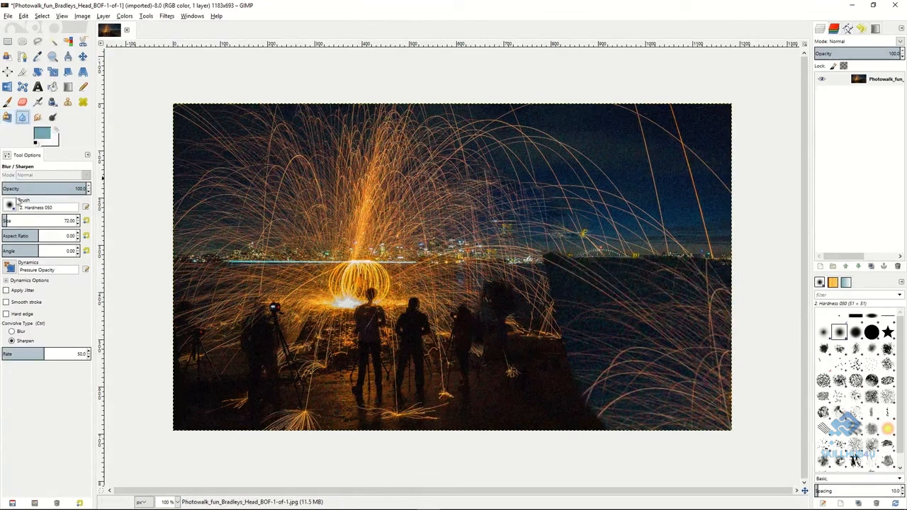
left_click(17, 331)
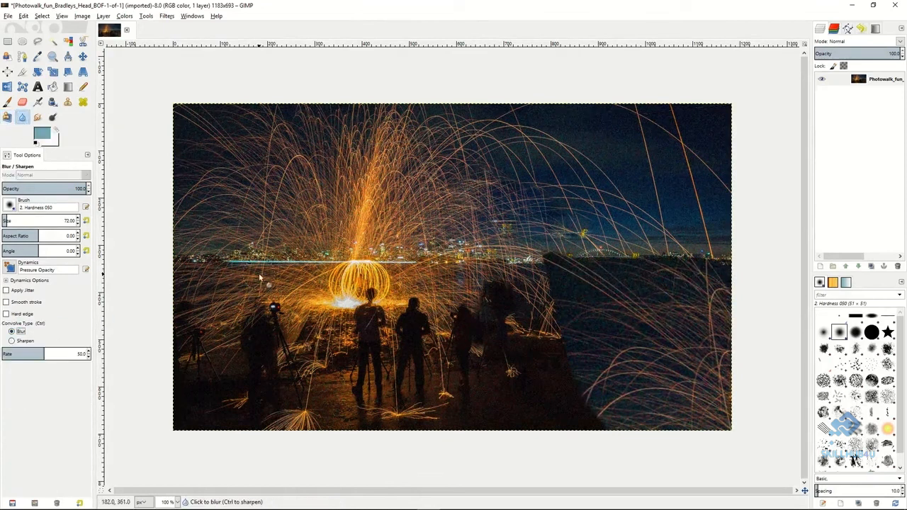
mouse_move(368, 222)
left_mouse_down()
mouse_move(383, 143)
mouse_move(373, 203)
mouse_move(400, 146)
mouse_move(382, 218)
mouse_move(358, 141)
mouse_move(362, 207)
mouse_move(405, 144)
mouse_move(389, 250)
mouse_move(379, 267)
mouse_move(386, 190)
mouse_move(365, 261)
left_mouse_up()
left_click(12, 341)
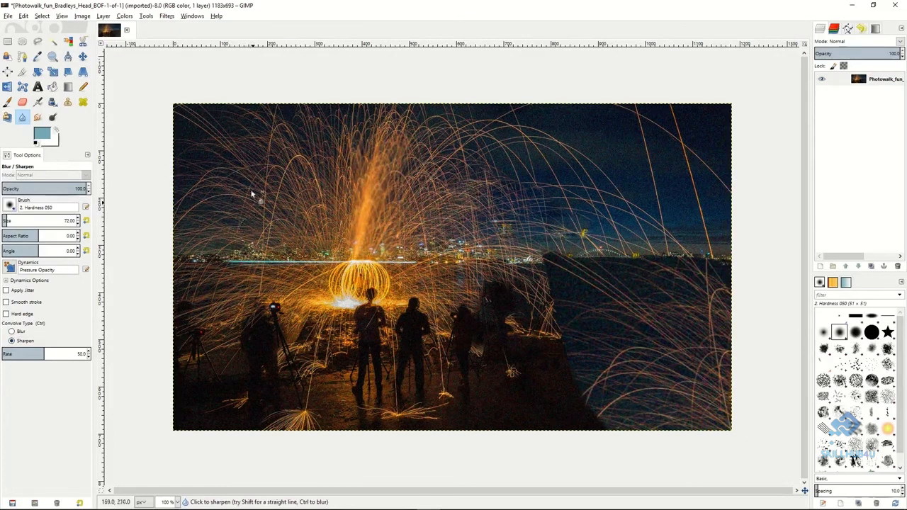
left_click_drag(44, 353, 70, 353)
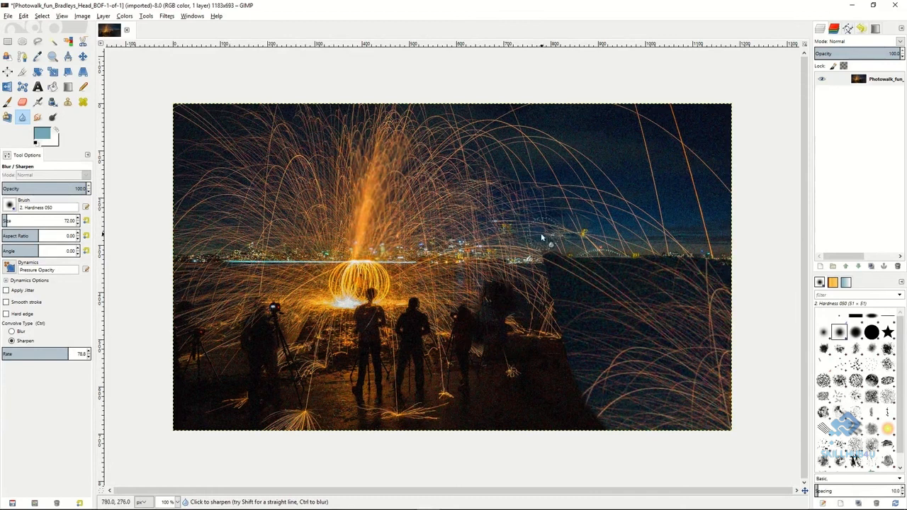
Smudge the spark trails in the night sky to the right of the central spark column.
left_click(38, 118)
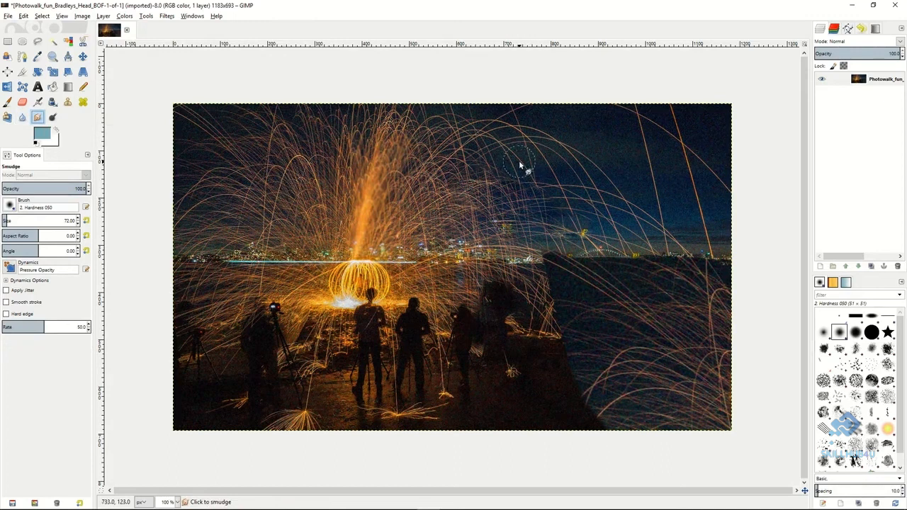
mouse_move(528, 160)
left_mouse_down()
mouse_move(506, 154)
mouse_move(526, 182)
mouse_move(514, 142)
mouse_move(483, 153)
mouse_move(488, 172)
mouse_move(450, 154)
mouse_move(469, 172)
mouse_move(447, 154)
mouse_move(464, 180)
mouse_move(455, 165)
mouse_move(513, 211)
mouse_move(496, 195)
left_mouse_up()
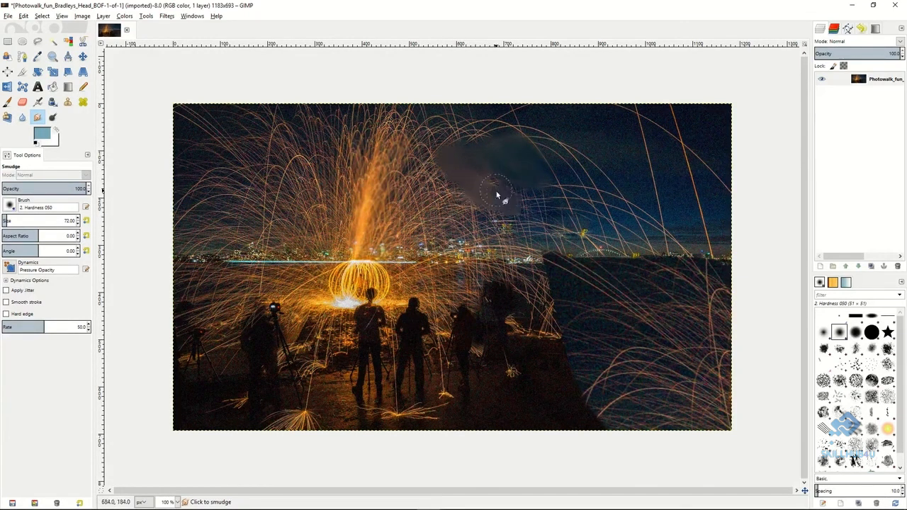
Dodge the midtones around the glowing orb and skyline, and burn the sparks across the middle of the photo.
left_click(54, 118)
left_click(12, 331)
mouse_move(354, 284)
left_mouse_down()
mouse_move(335, 269)
mouse_move(378, 288)
mouse_move(365, 280)
mouse_move(303, 285)
mouse_move(412, 290)
mouse_move(324, 295)
mouse_move(285, 251)
left_mouse_up()
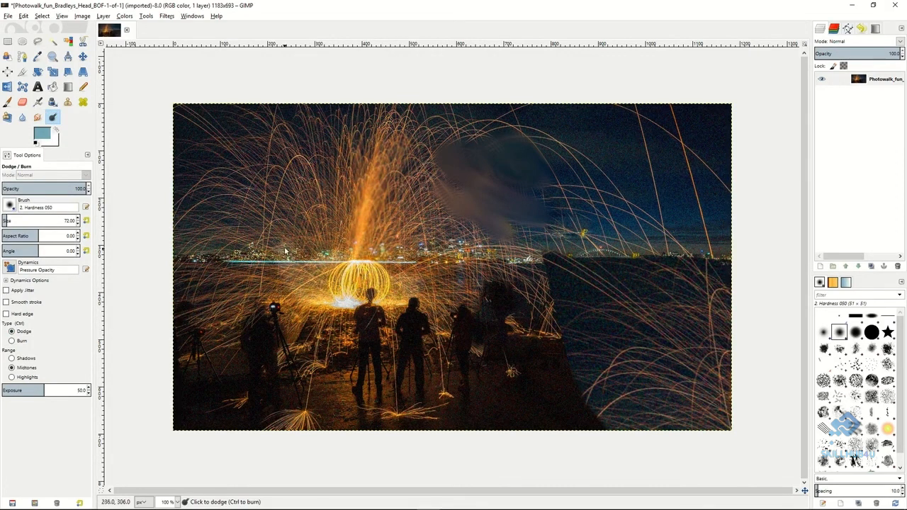
left_click(15, 341)
mouse_move(302, 217)
left_mouse_down()
mouse_move(384, 243)
mouse_move(309, 225)
mouse_move(412, 243)
mouse_move(281, 242)
mouse_move(426, 252)
mouse_move(311, 248)
mouse_move(426, 229)
mouse_move(343, 212)
mouse_move(379, 209)
mouse_move(361, 181)
mouse_move(281, 193)
mouse_move(385, 168)
mouse_move(316, 204)
mouse_move(315, 187)
mouse_move(304, 185)
mouse_move(322, 146)
mouse_move(281, 180)
mouse_move(277, 172)
mouse_move(294, 158)
mouse_move(293, 173)
mouse_move(312, 150)
mouse_move(295, 198)
mouse_move(342, 134)
mouse_move(330, 166)
mouse_move(402, 117)
mouse_move(419, 214)
mouse_move(417, 158)
mouse_move(439, 228)
mouse_move(429, 168)
mouse_move(459, 242)
left_mouse_up()
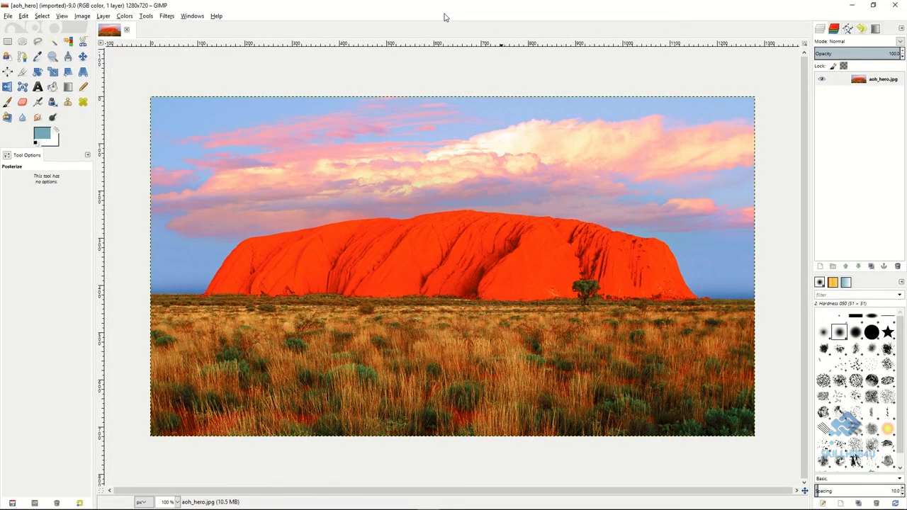
Try a Color Balance adjustment on the midtones of aoh_hero.jpg with Red 30, Green 27 and Blue -35.
left_click(125, 16)
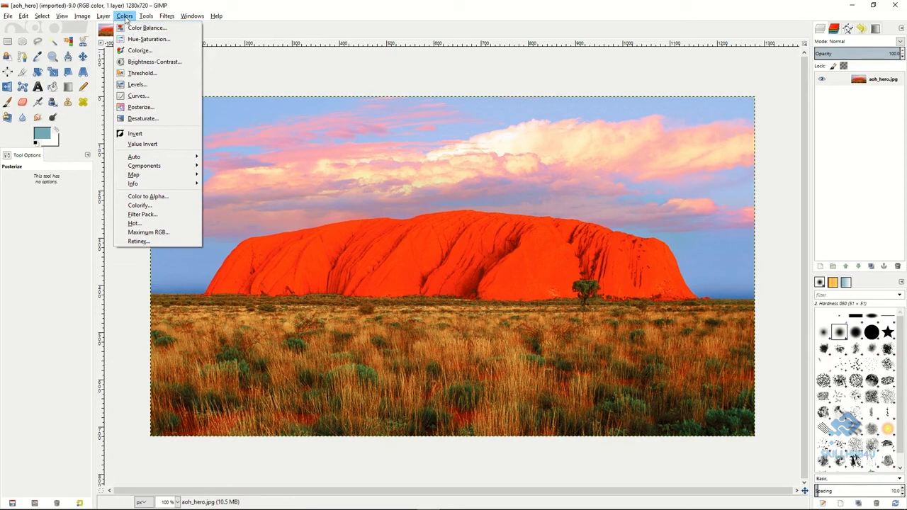
left_click(131, 29)
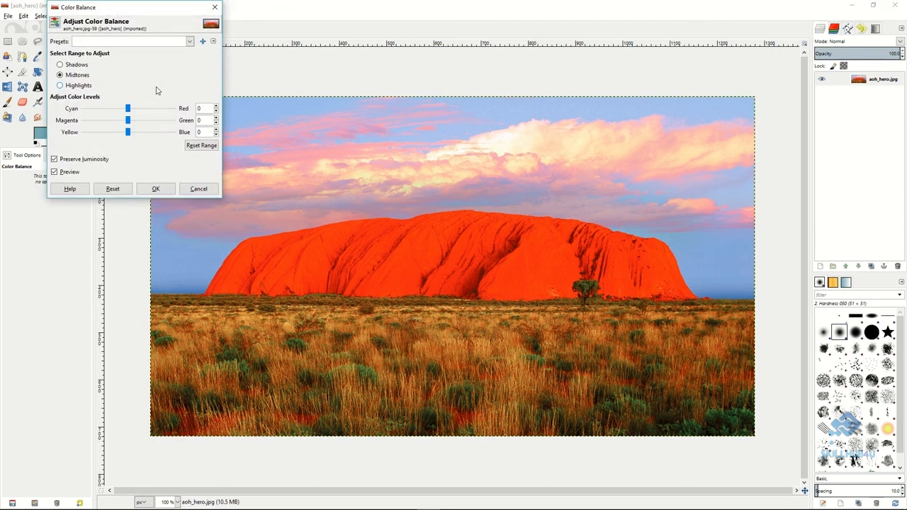
mouse_move(128, 109)
left_mouse_down()
mouse_move(111, 109)
mouse_move(141, 110)
left_mouse_up()
left_click_drag(128, 120, 113, 133)
left_click(156, 189)
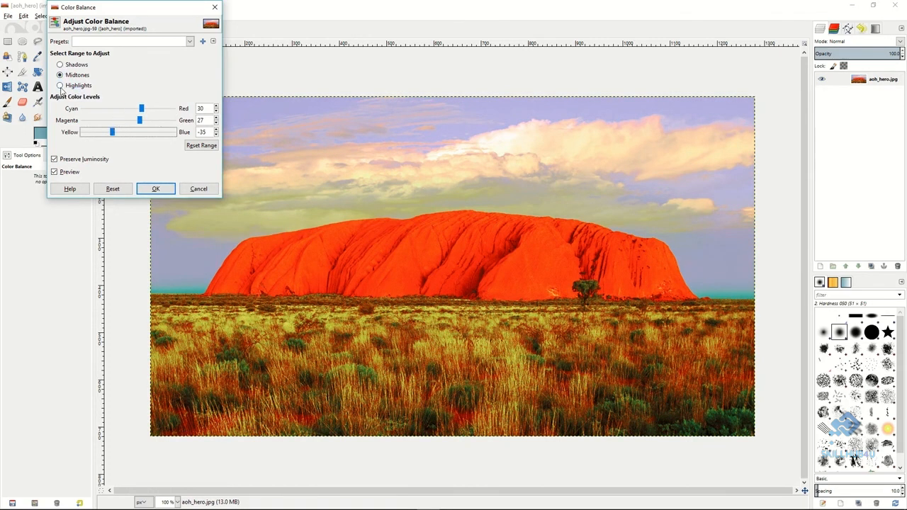
left_click(195, 189)
Try a master Hue-Saturation adjustment with hue 78, lightness -55 and saturation -57.
left_click(124, 15)
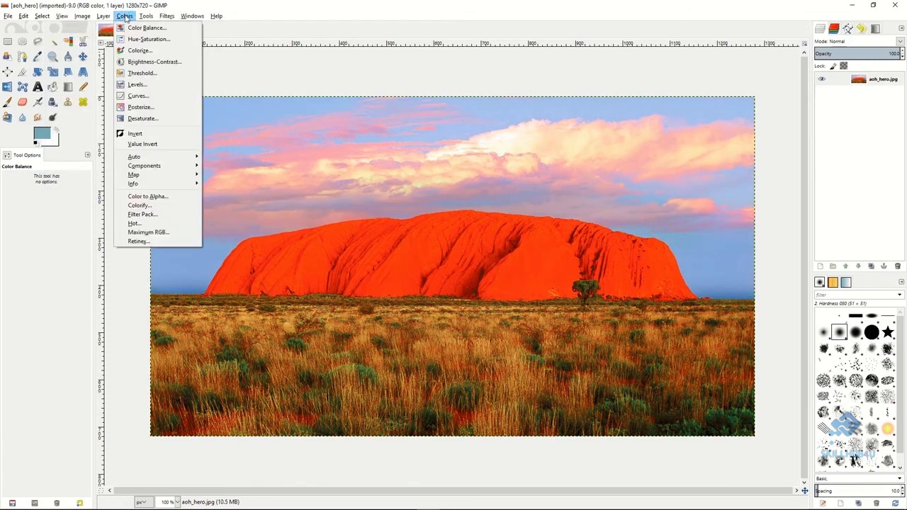
left_click(131, 37)
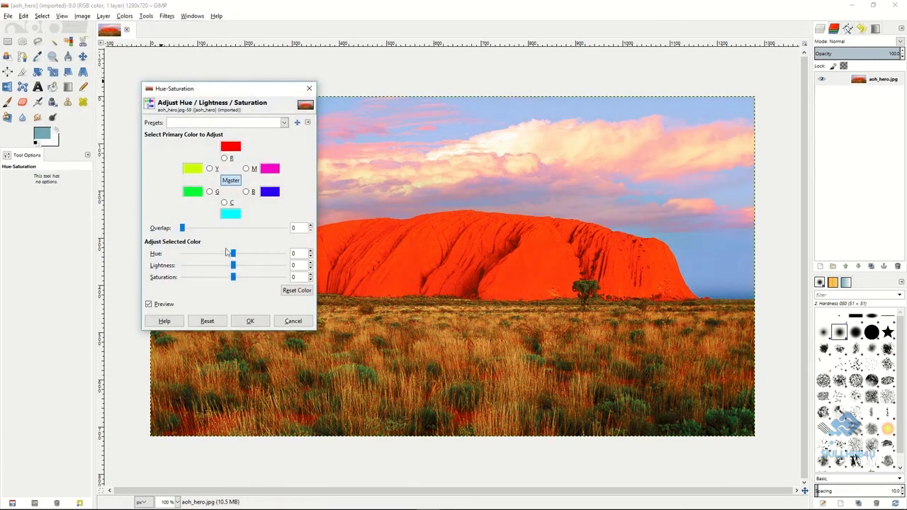
left_click_drag(233, 254, 256, 255)
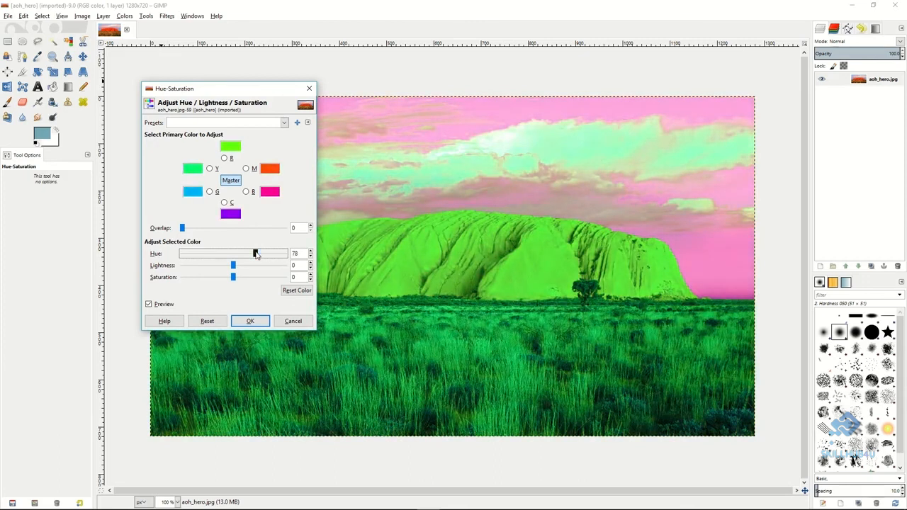
left_click_drag(233, 267, 205, 279)
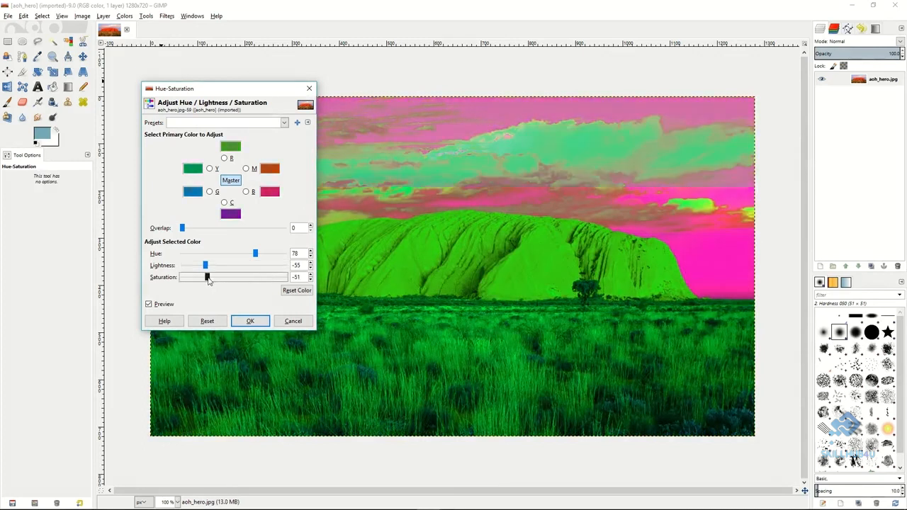
left_click(293, 322)
Try colorizing the image green with hue 84, saturation 82 and lightness -52.
left_click(125, 17)
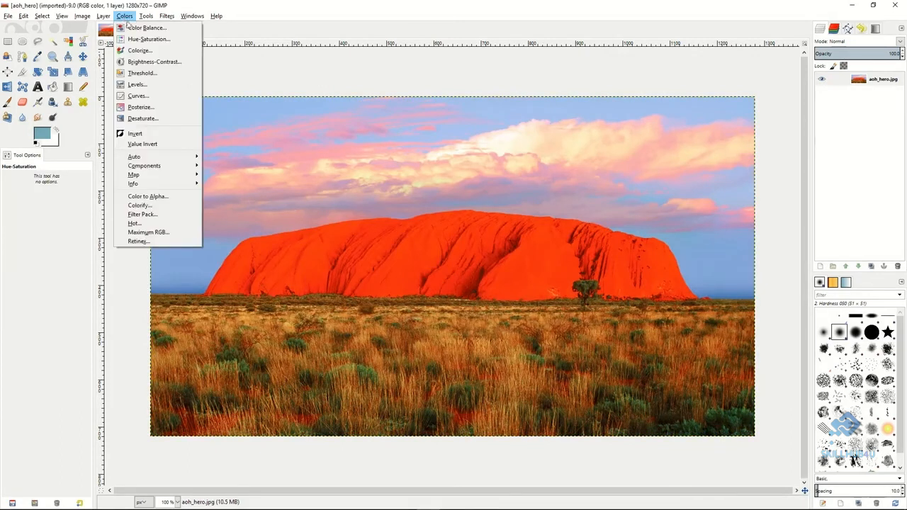
left_click(139, 51)
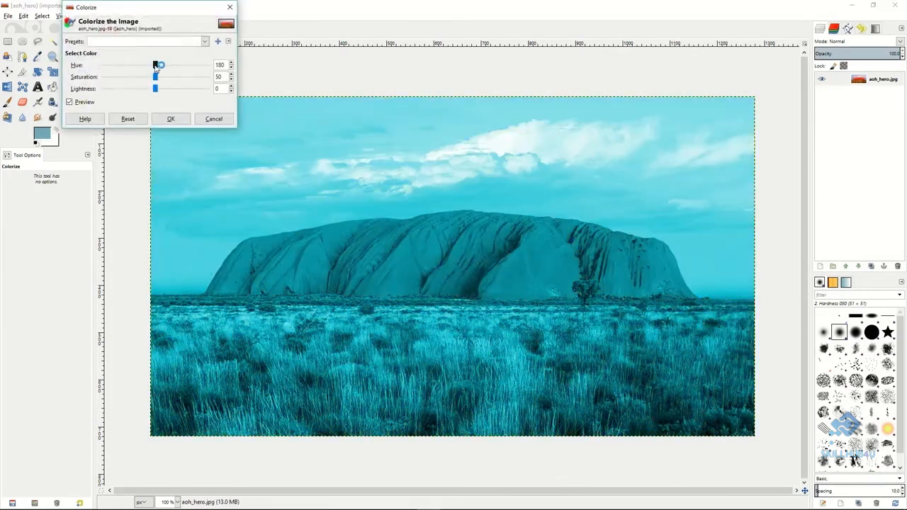
left_click_drag(154, 65, 128, 89)
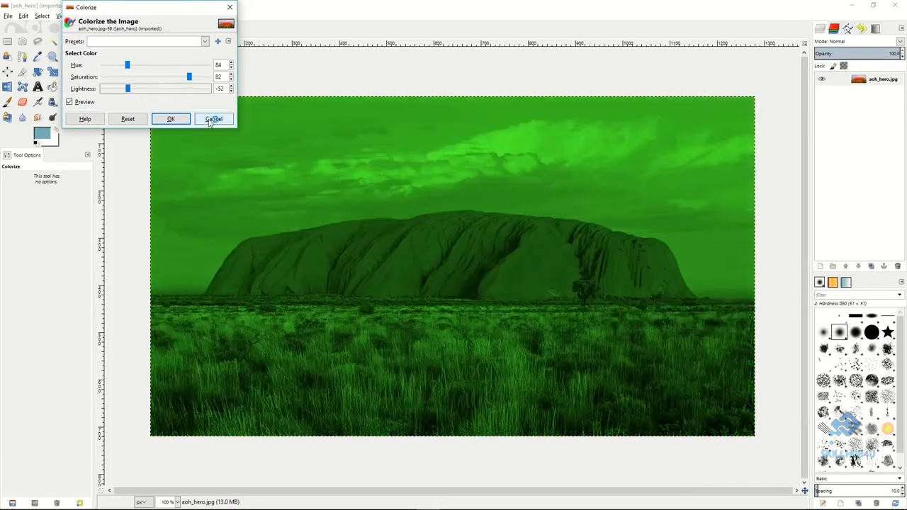
left_click(210, 120)
Darken and flatten the image by applying Brightness-Contrast with brightness -69 and contrast -25.
left_click(125, 15)
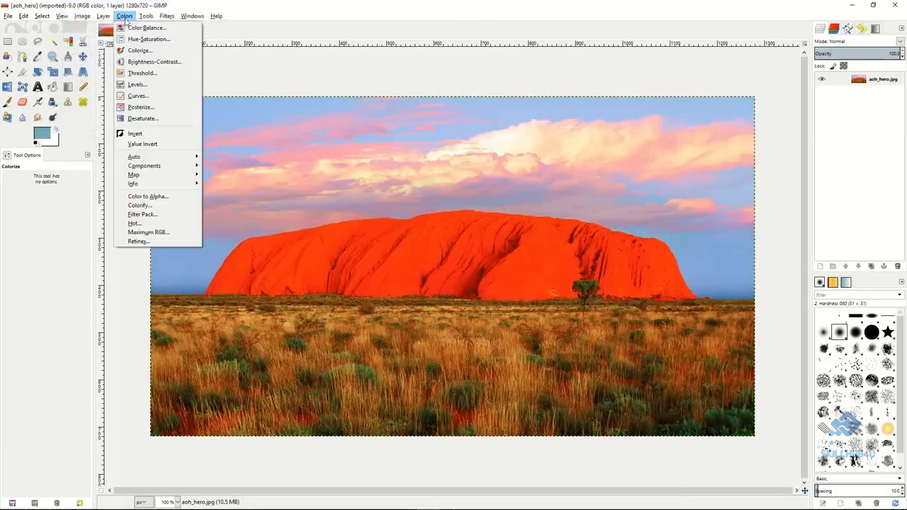
left_click(132, 62)
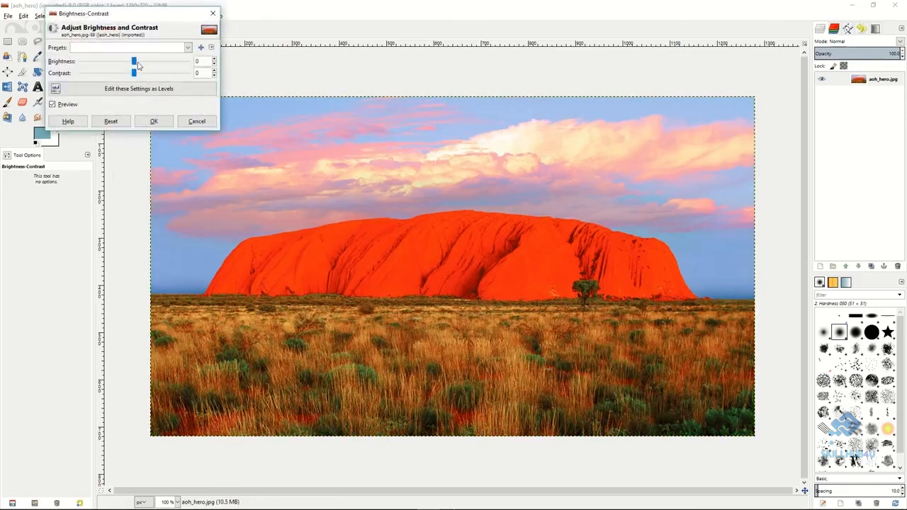
mouse_move(133, 62)
left_mouse_down()
mouse_move(104, 62)
mouse_move(150, 75)
mouse_move(123, 74)
left_mouse_up()
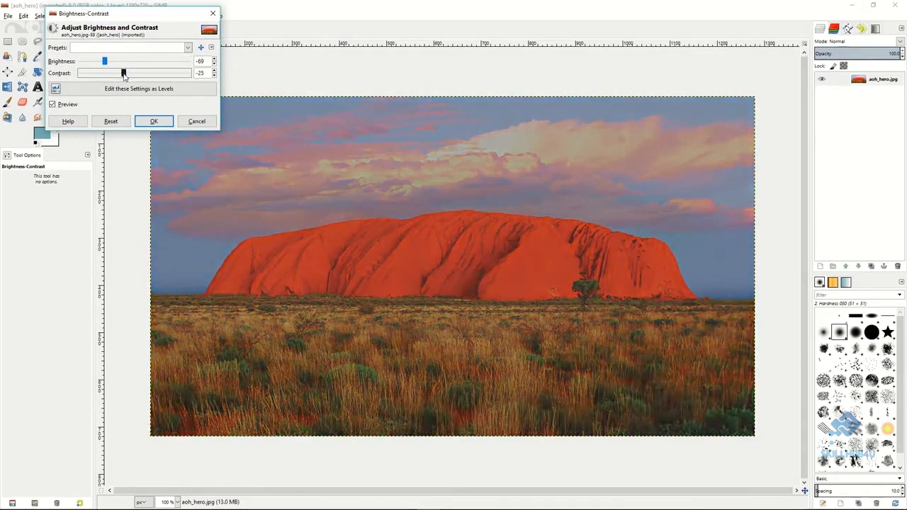
left_click(154, 121)
Try reducing the image to black and white with a Threshold range of 113 to 255.
left_click(125, 15)
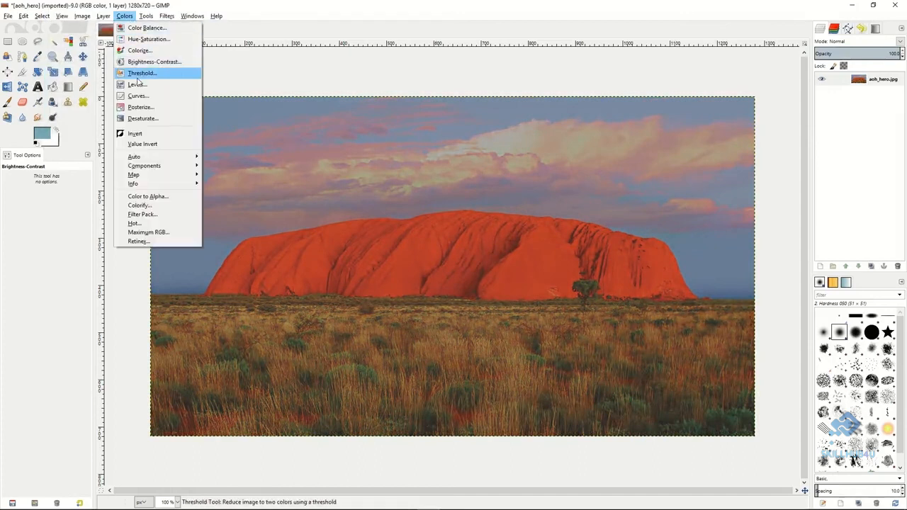
left_click(139, 73)
mouse_move(145, 107)
left_mouse_down()
mouse_move(166, 108)
mouse_move(139, 109)
left_mouse_up()
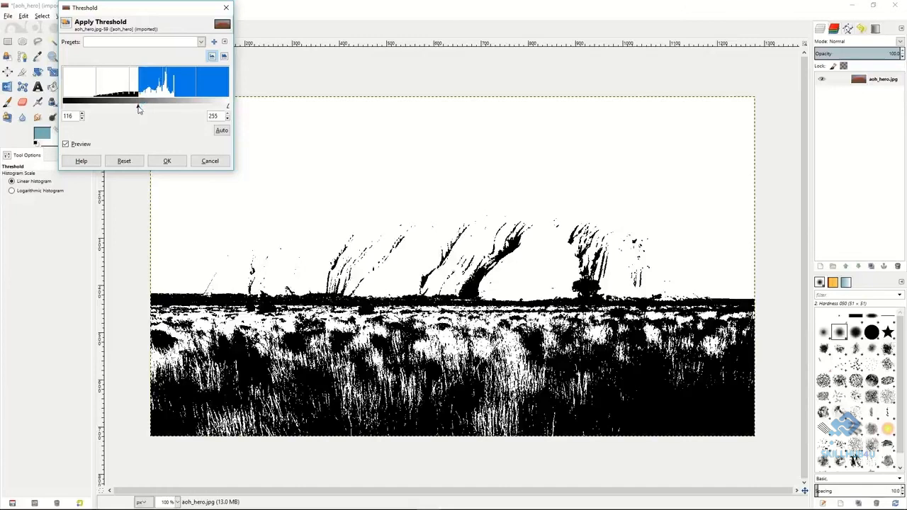
left_click_drag(138, 109, 136, 108)
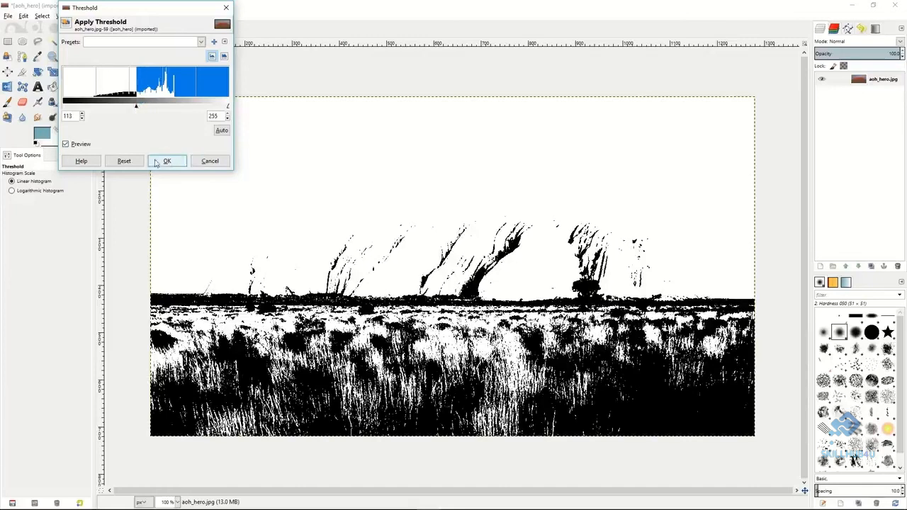
left_click(204, 162)
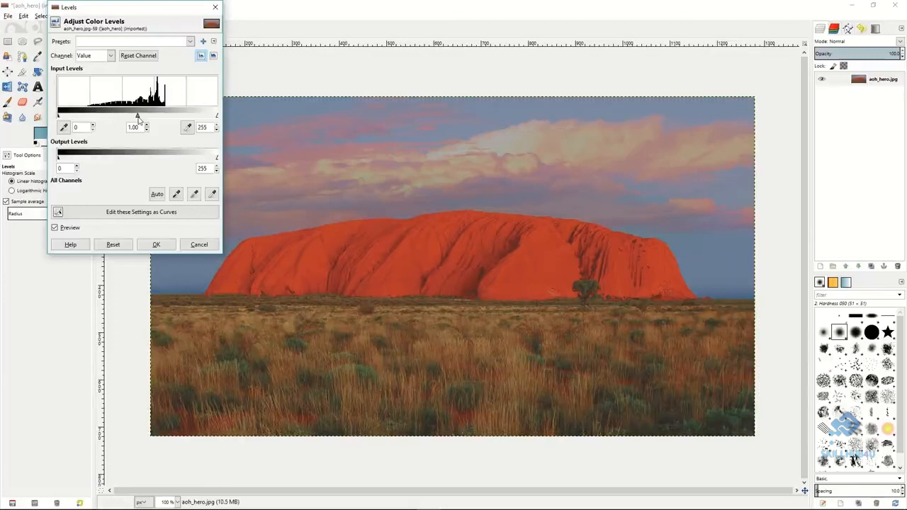
Try a Levels adjustment on the Value channel with the input midtone gamma at 0.69.
left_click_drag(138, 119, 151, 122)
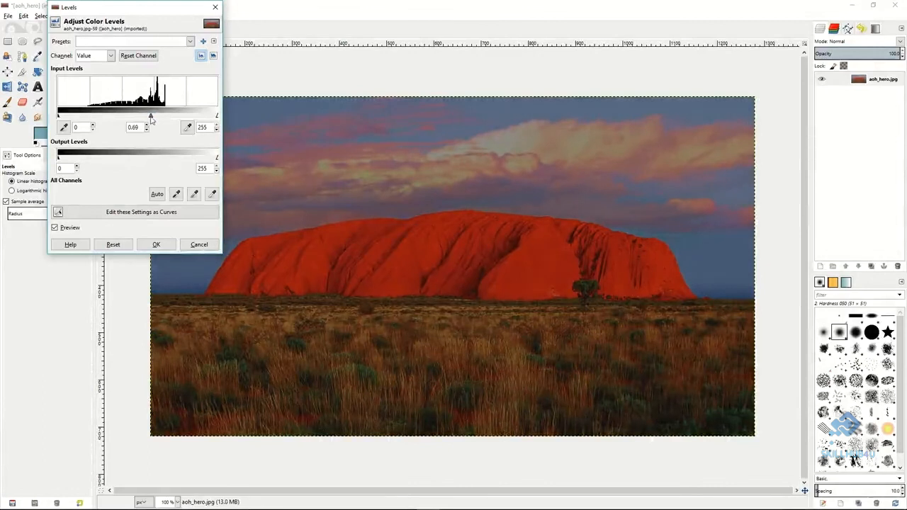
left_click(198, 245)
Try an S-shaped Value curve that lowers the shadows and raises the highlights to about x 199, y 217, and show the Red channel curve.
left_click(124, 16)
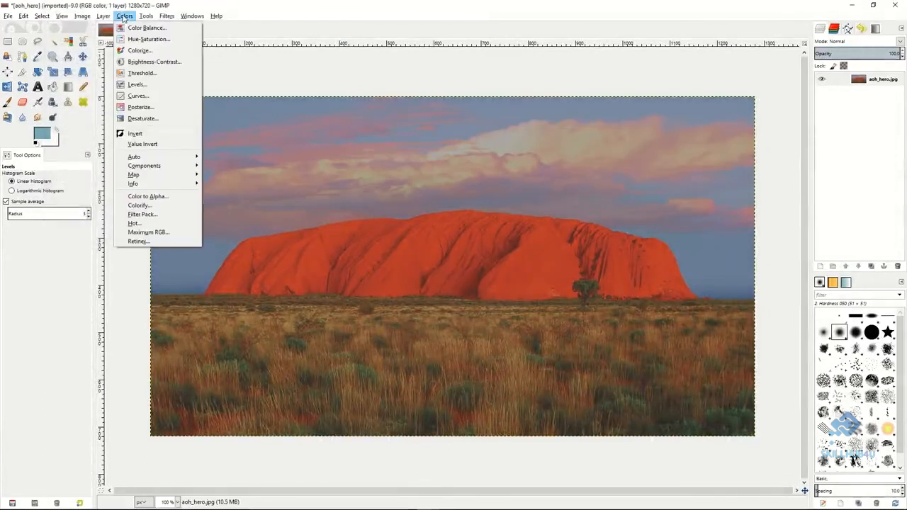
left_click(136, 96)
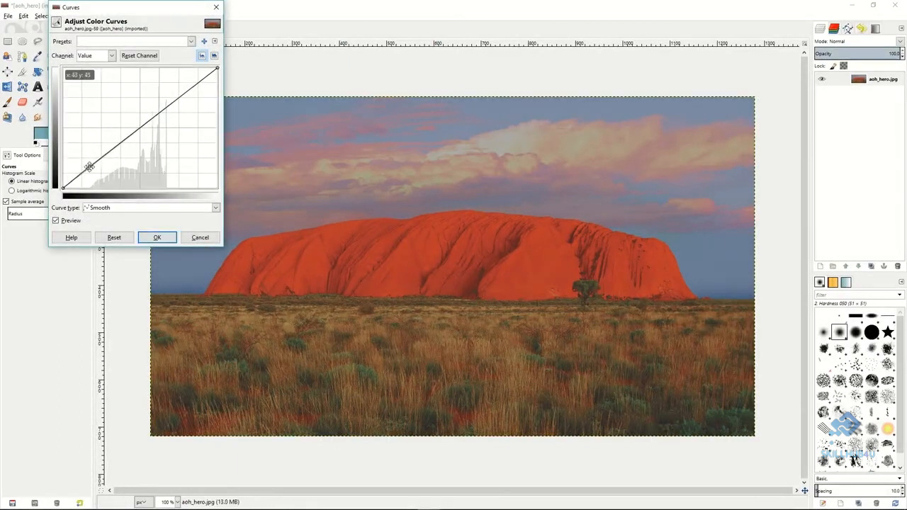
left_click_drag(88, 166, 95, 177)
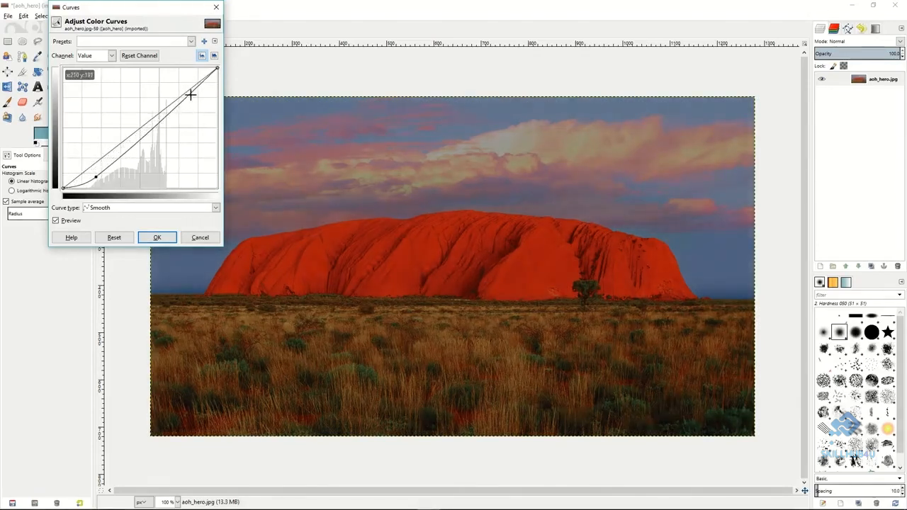
left_click_drag(189, 93, 183, 85)
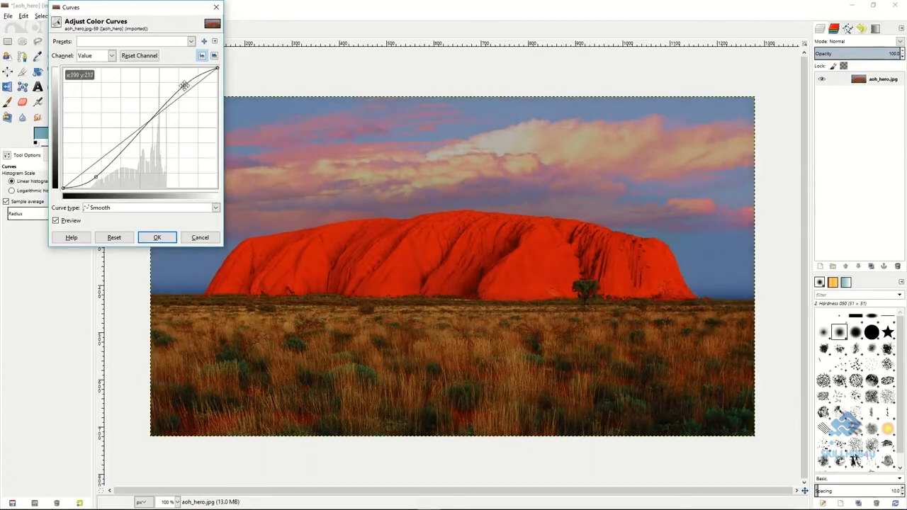
left_click(112, 58)
left_click(98, 80)
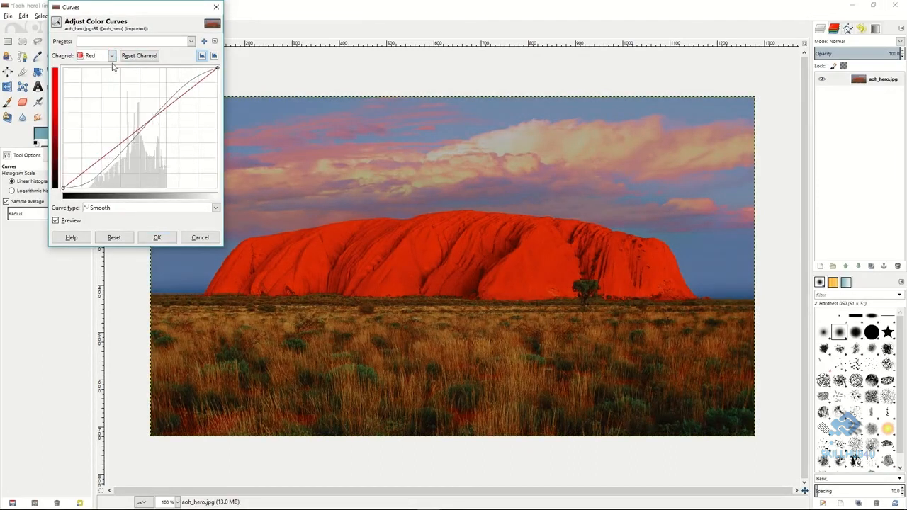
left_click(198, 237)
Try posterizing the image to 2 levels.
left_click(125, 17)
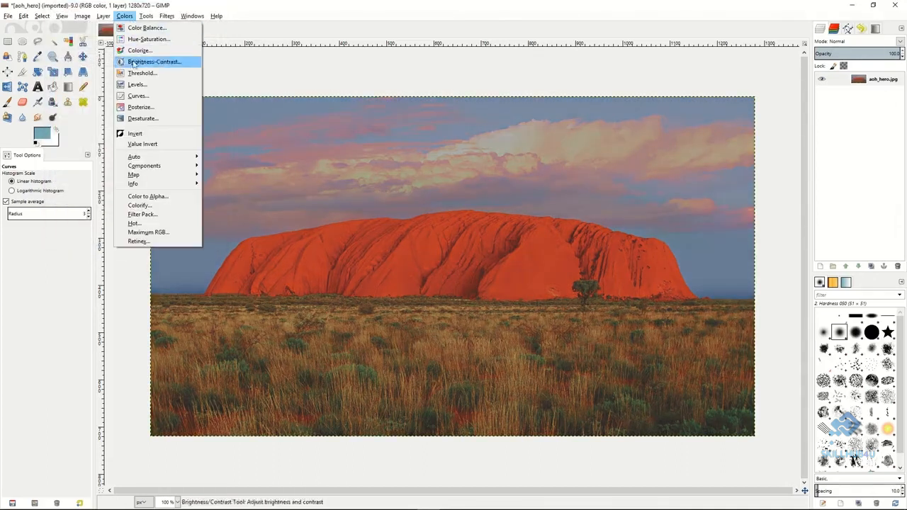
left_click(141, 108)
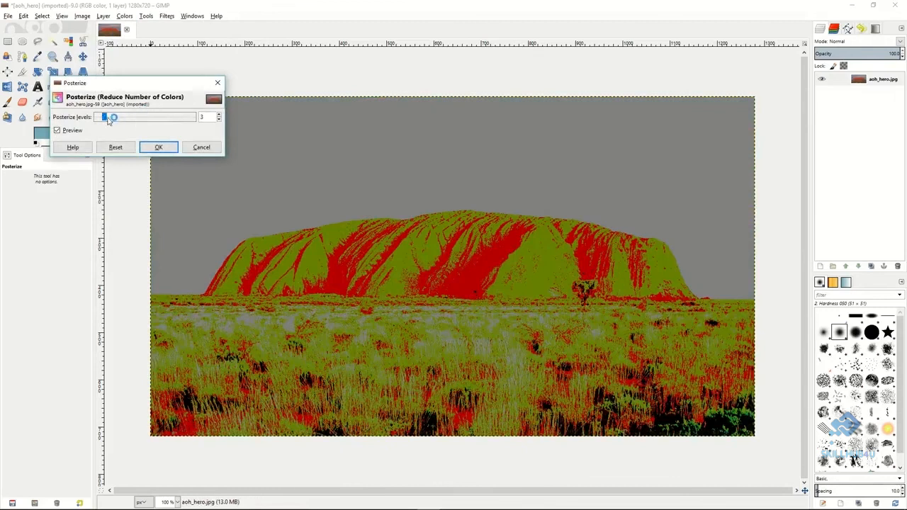
mouse_move(105, 119)
left_mouse_down()
mouse_move(175, 124)
mouse_move(100, 119)
left_mouse_up()
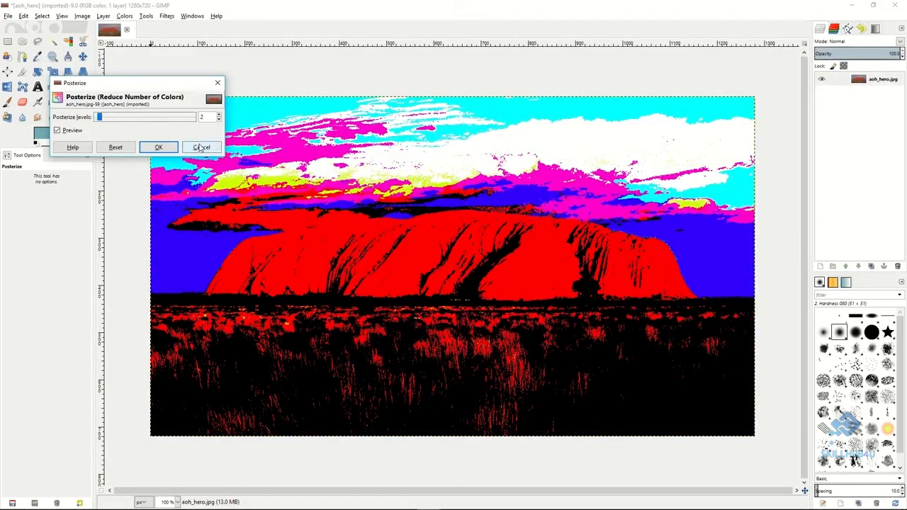
left_click(201, 148)
Try desaturating the image, comparing the Lightness, Luminosity and Average shades of gray.
left_click(124, 16)
left_click(141, 119)
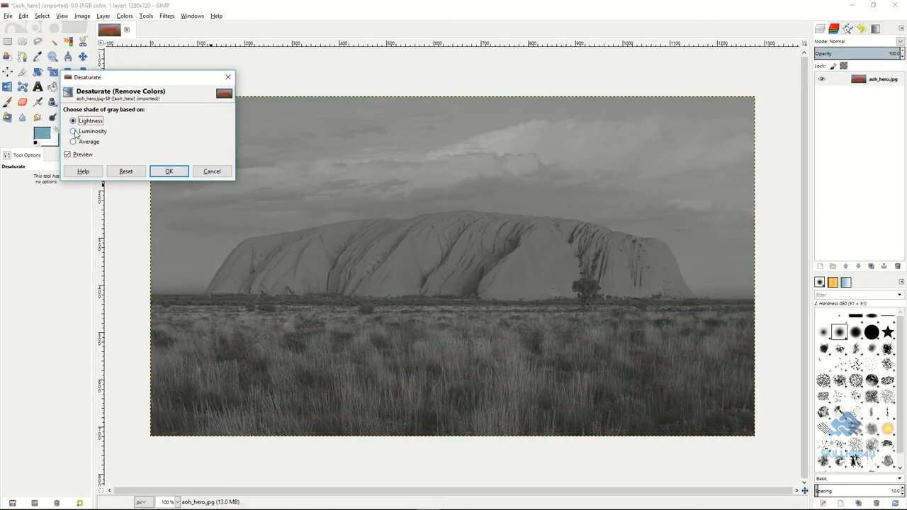
left_click(74, 132)
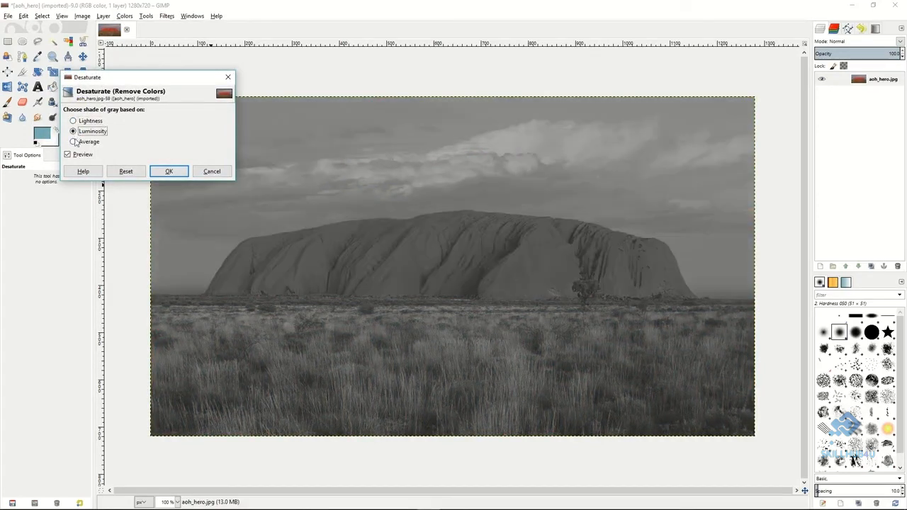
left_click(74, 142)
left_click(73, 131)
left_click(73, 121)
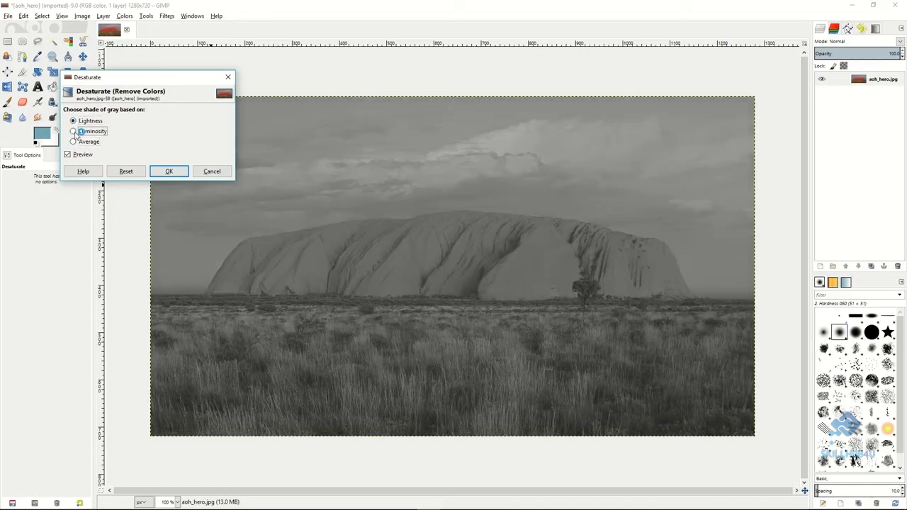
left_click(74, 132)
left_click(211, 171)
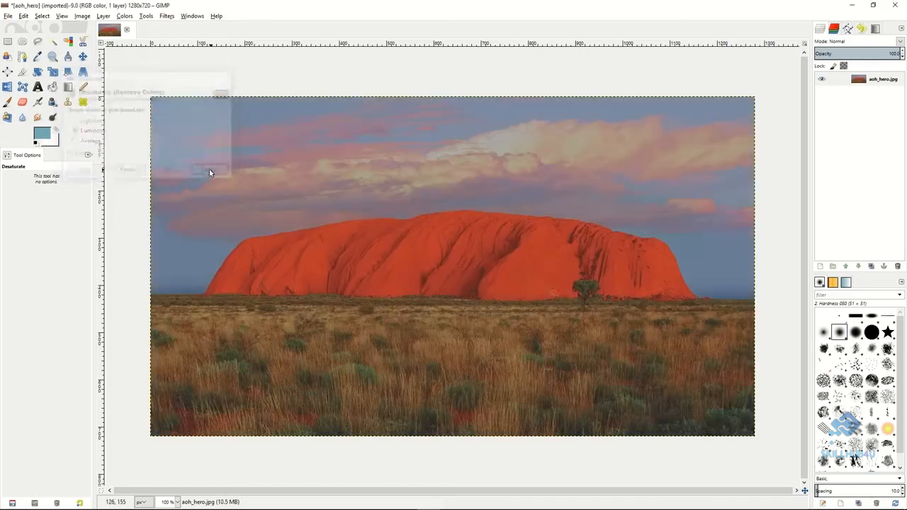
left_click(124, 16)
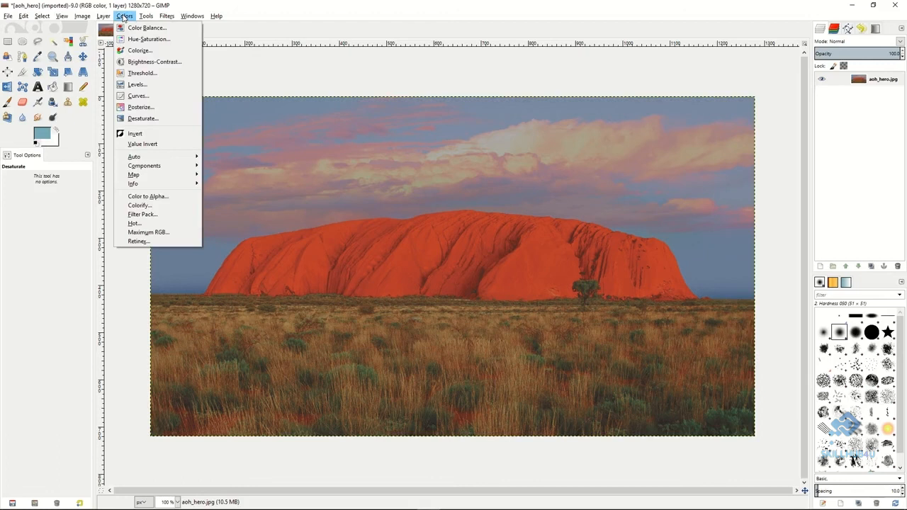
left_click(123, 17)
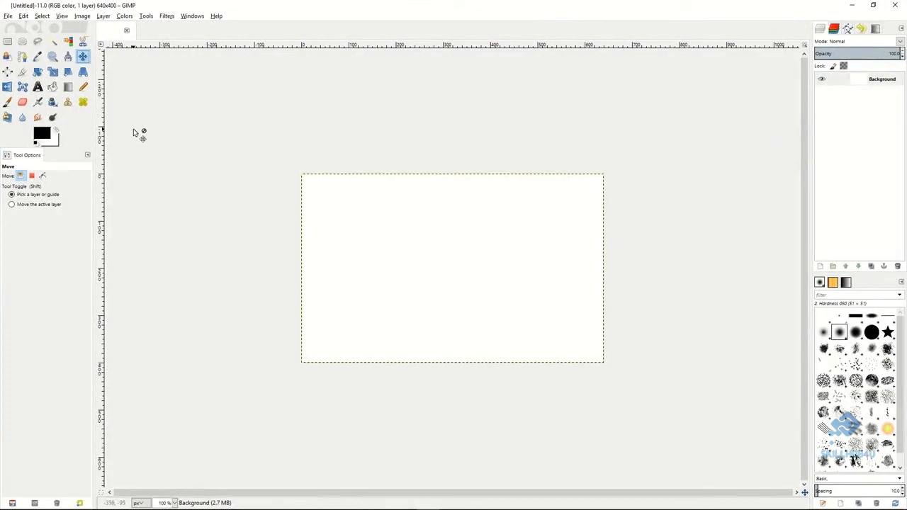
Draw a polygonal path with four corner anchors, about 205 by 95 px, in the upper-left part of the blank canvas.
left_click(23, 57)
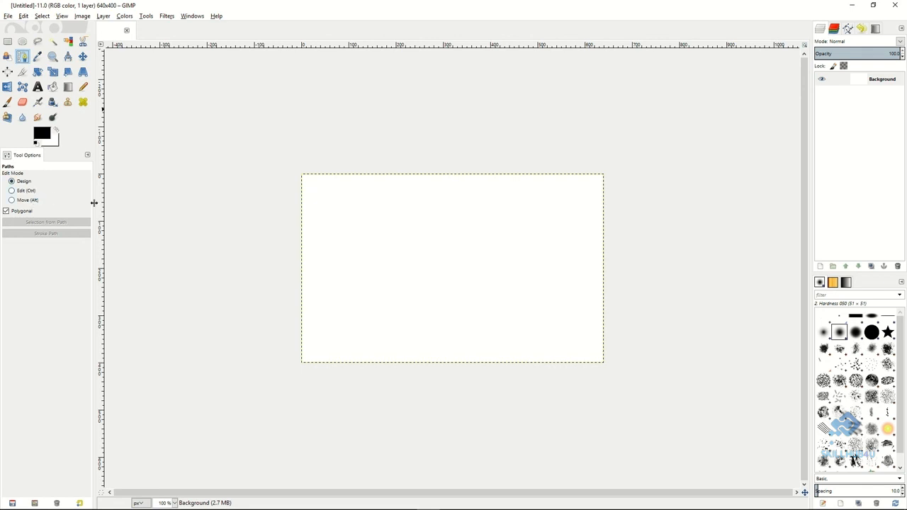
left_click(359, 219)
left_click(457, 215)
left_click(459, 260)
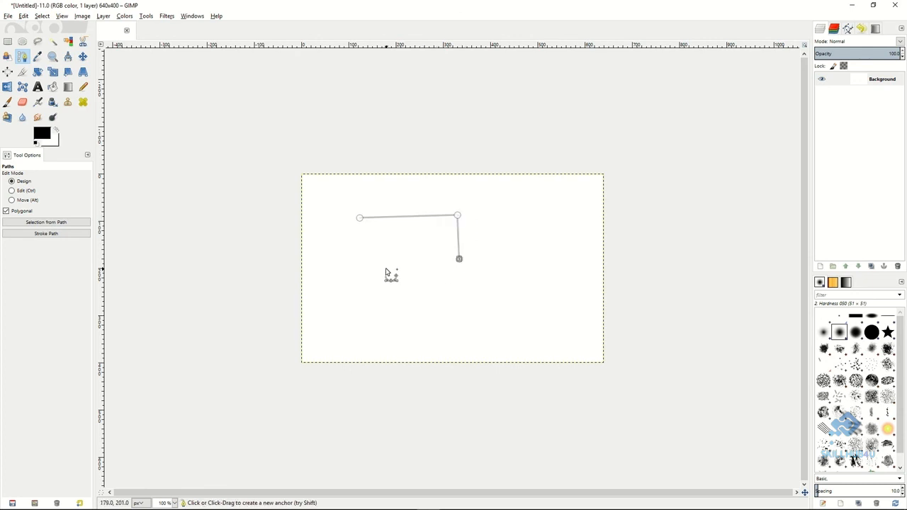
left_click(364, 264)
Close the four-corner path in Edit mode and move it about 45 px left and 22 px up in Move mode.
left_click(12, 191)
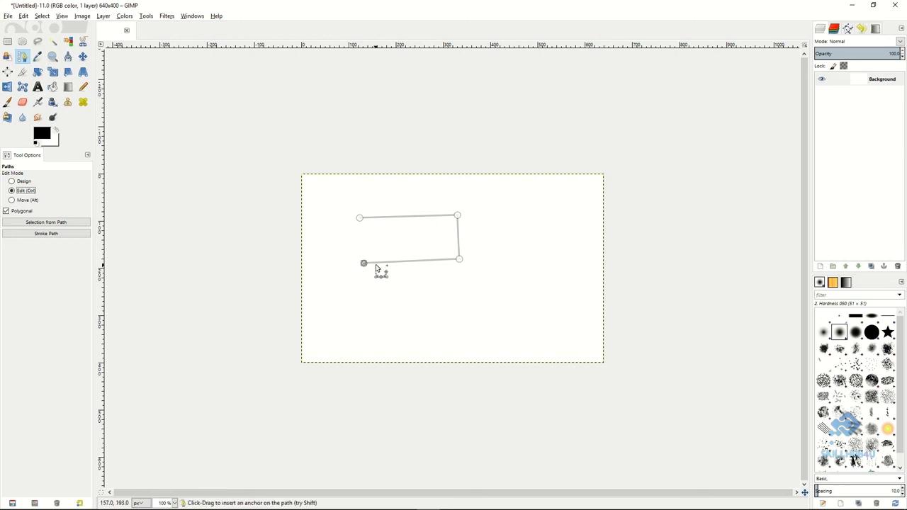
left_click(360, 220)
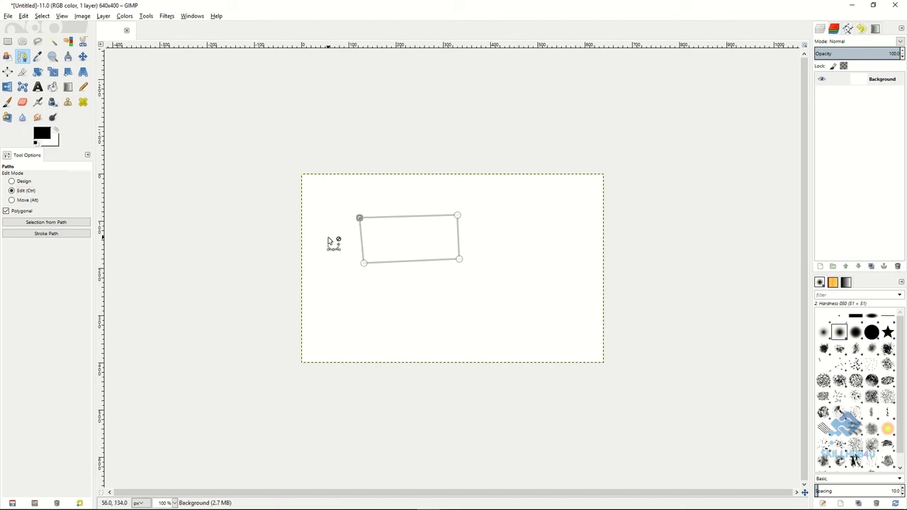
left_click(12, 200)
left_click_drag(439, 250, 401, 237)
Create a selection from the closed path and stroke it with a 6 px antialiased solid color line.
left_click(43, 225)
left_click(46, 234)
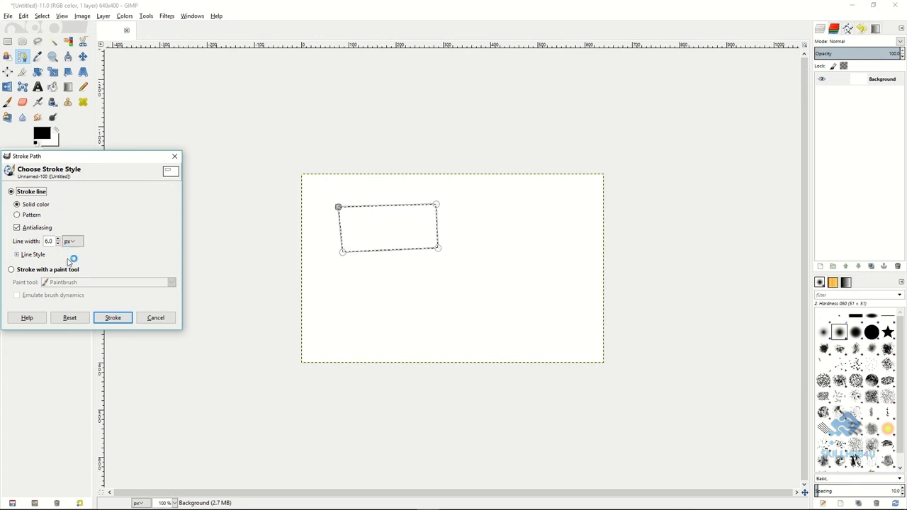
left_click(112, 318)
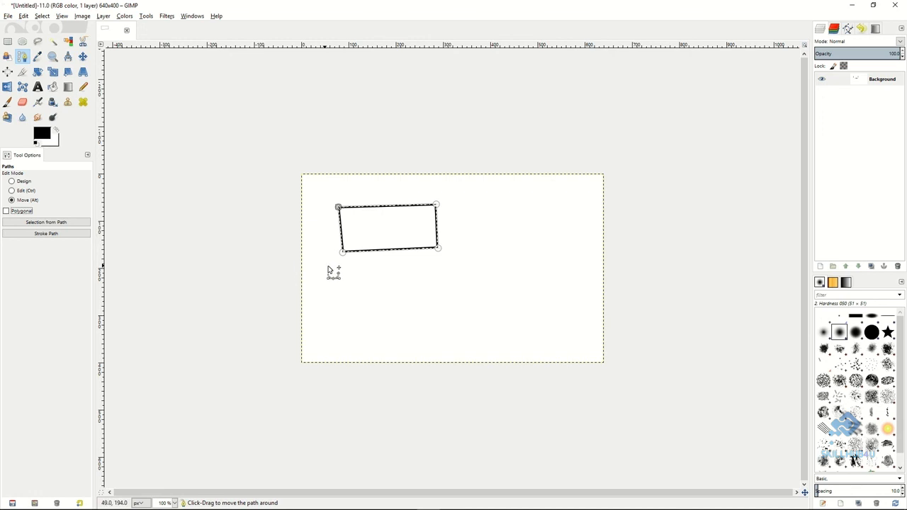
Draw a curved path in Design mode with Polygonal off, below the stroked rectangle.
left_click(12, 182)
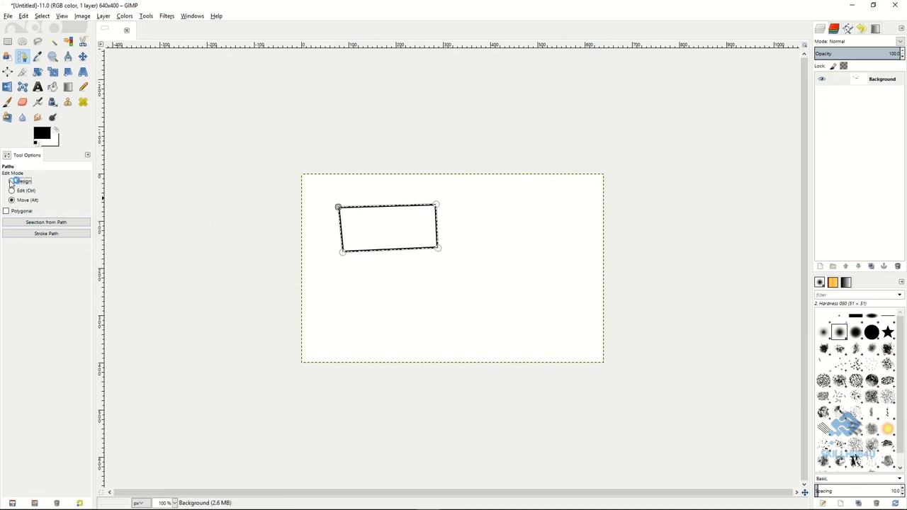
left_click_drag(355, 284, 427, 288)
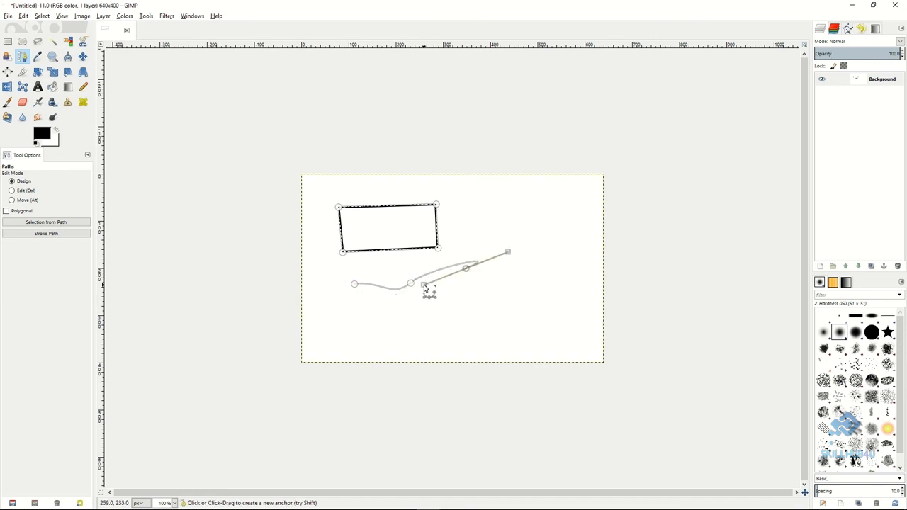
left_click_drag(489, 312, 469, 312)
left_click_drag(412, 322, 443, 334)
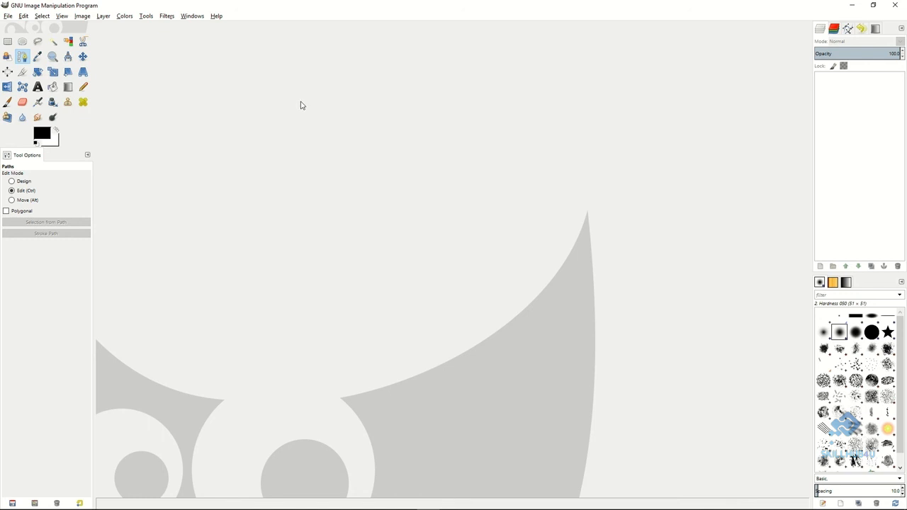
left_click(168, 16)
mouse_move(188, 73)
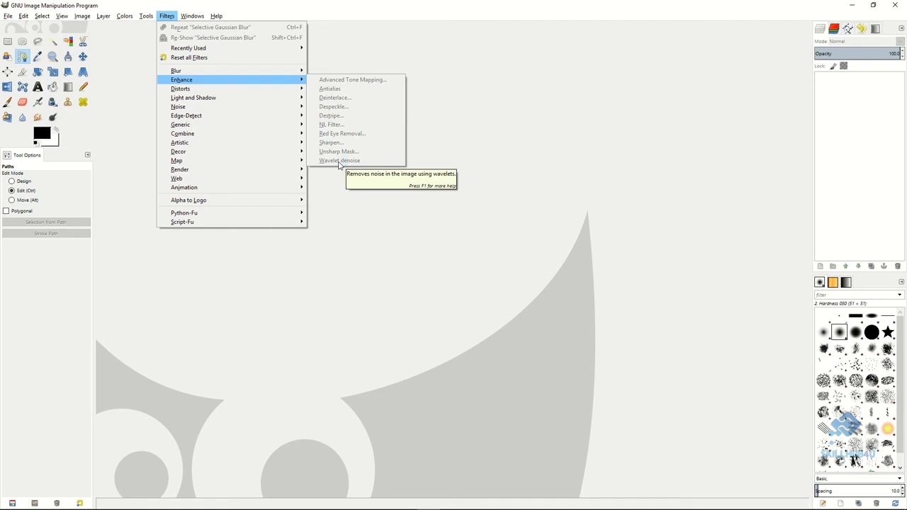
left_click(440, 136)
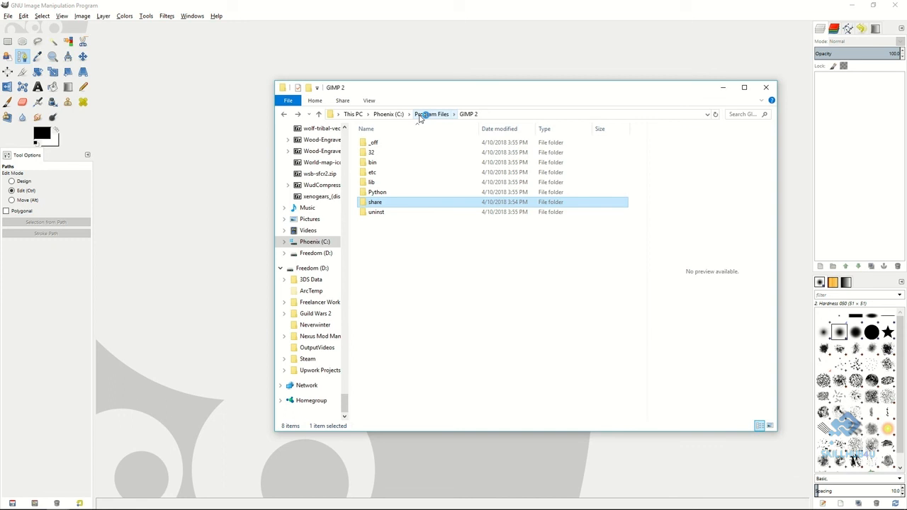
In File Explorer, open Program Files\GIMP 2\lib\gimp\2.0\plug-ins and locate wavelet-denoise.exe.
left_click(431, 114)
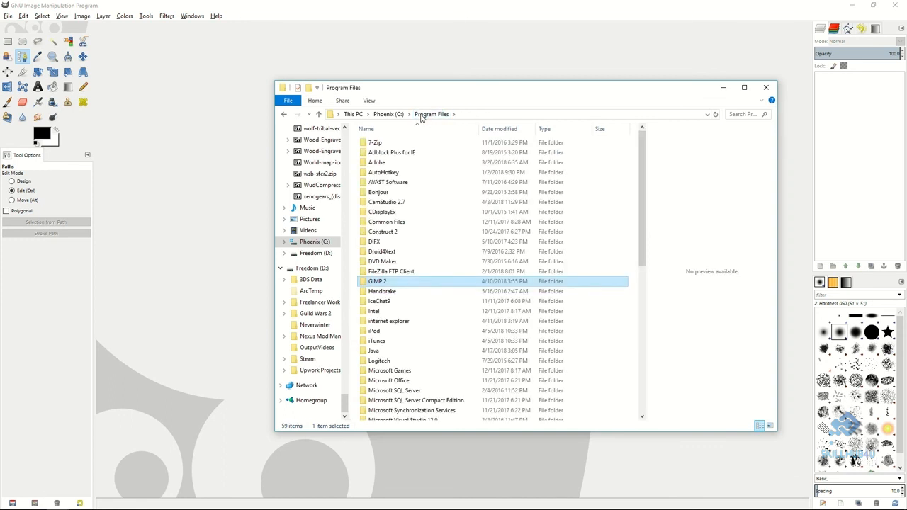
double_click(381, 284)
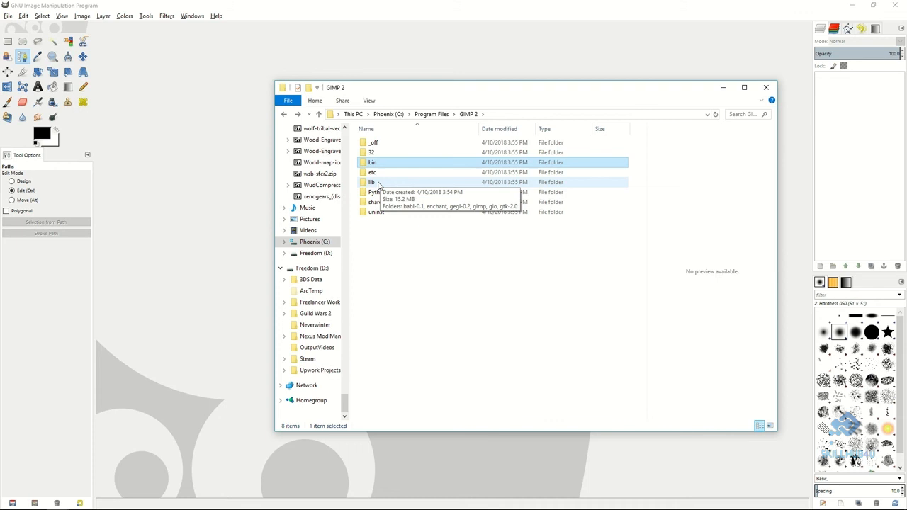
double_click(372, 182)
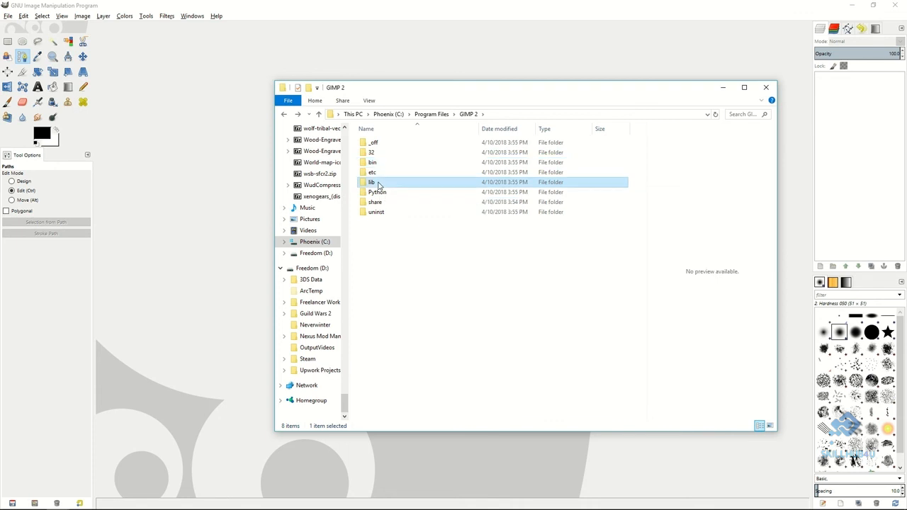
double_click(387, 175)
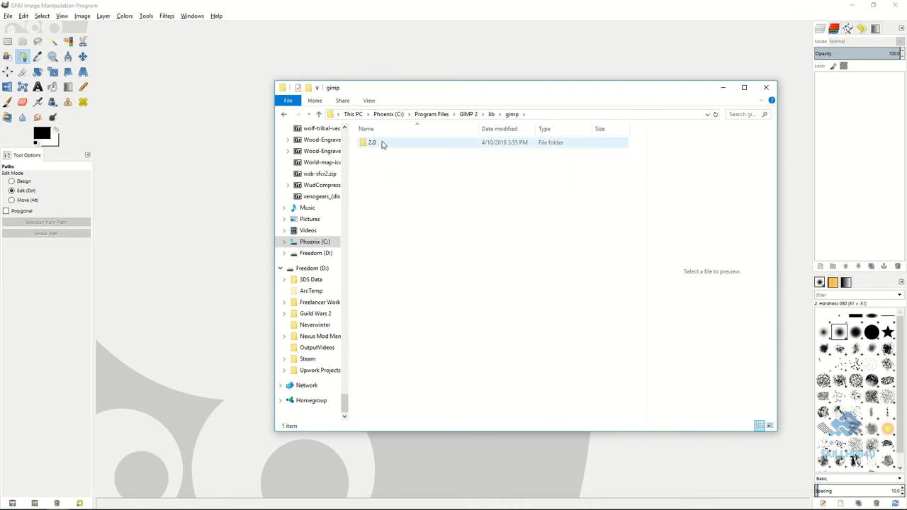
double_click(372, 142)
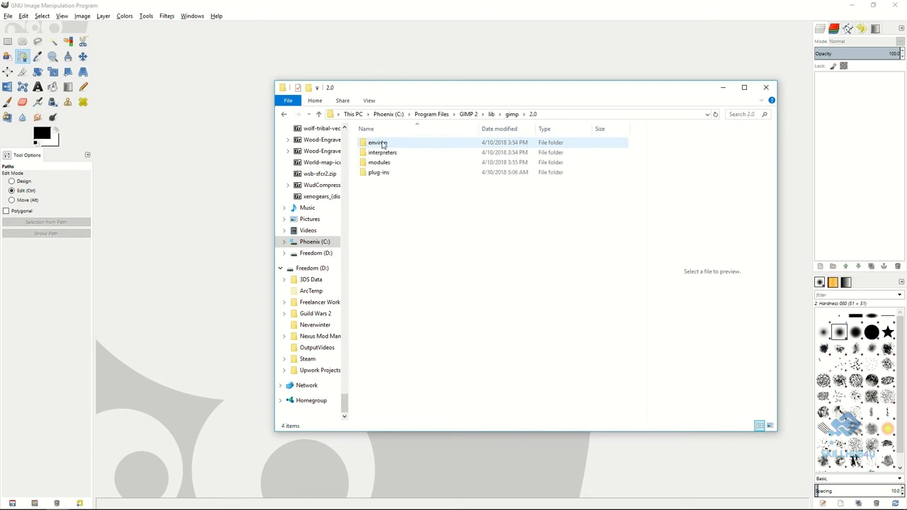
double_click(380, 174)
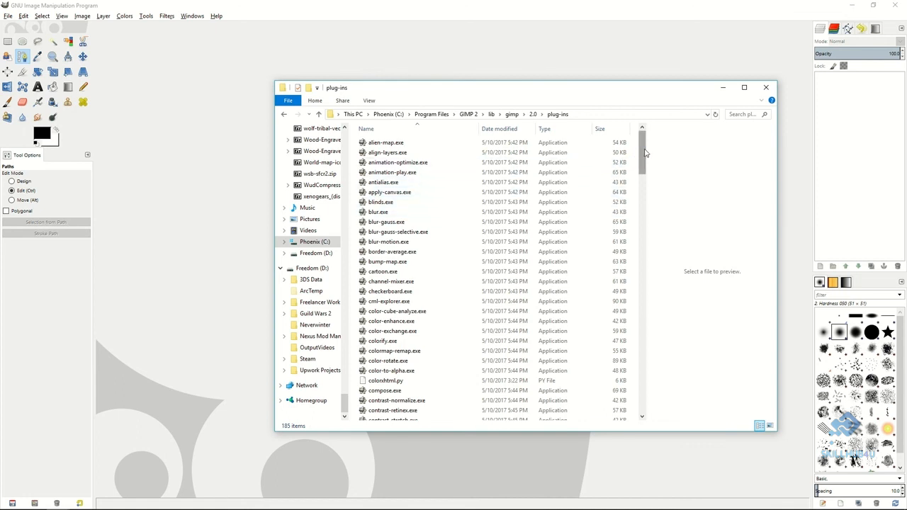
left_click_drag(645, 153, 641, 393)
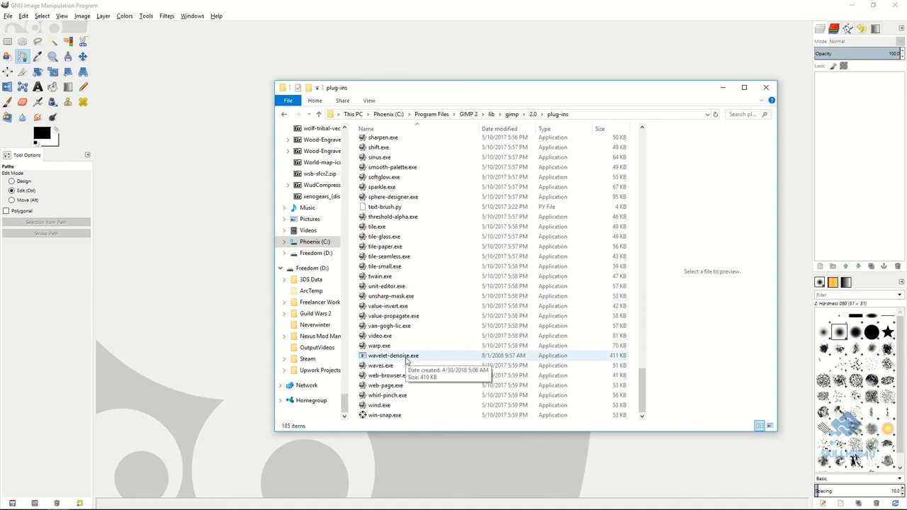
Return to the GIMP 2 folder, open share\gimp\2.0\scripts and select advancedtonemapping.scm.
key("BackSpace")
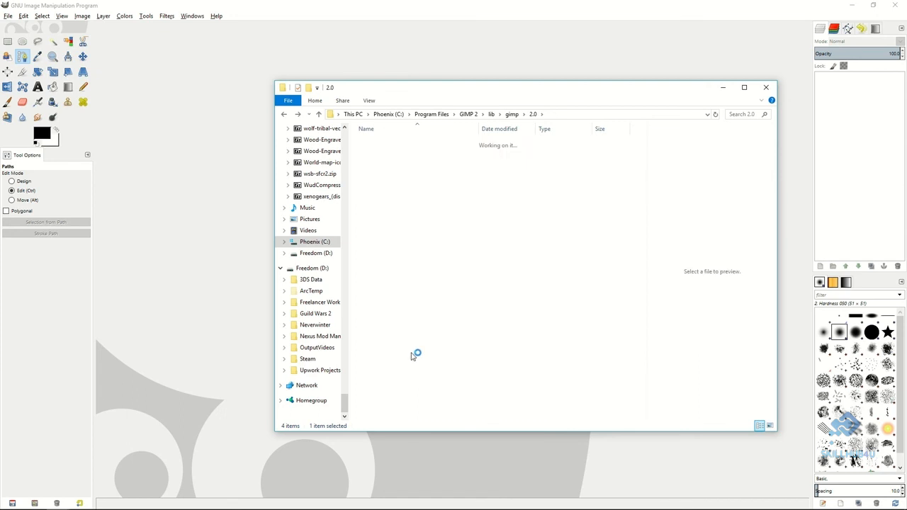
key("BackSpace")
key("BackSpace")
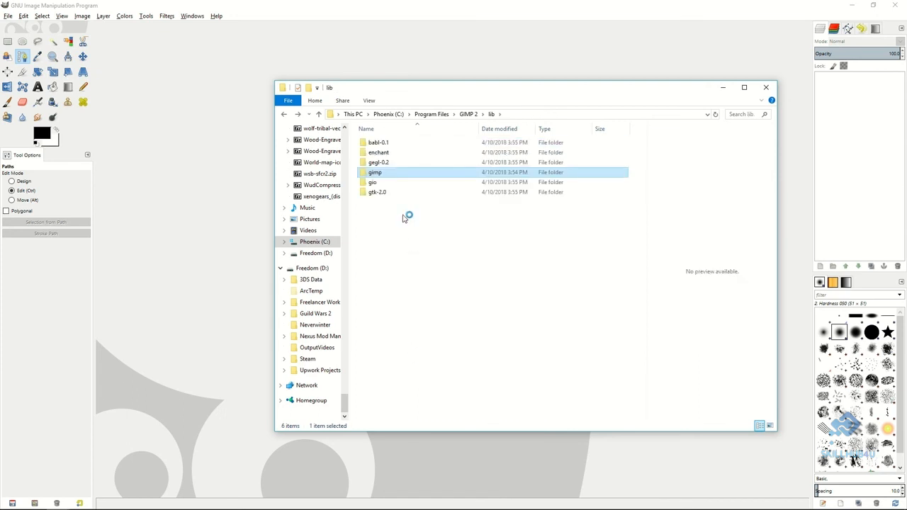
key("BackSpace")
double_click(376, 202)
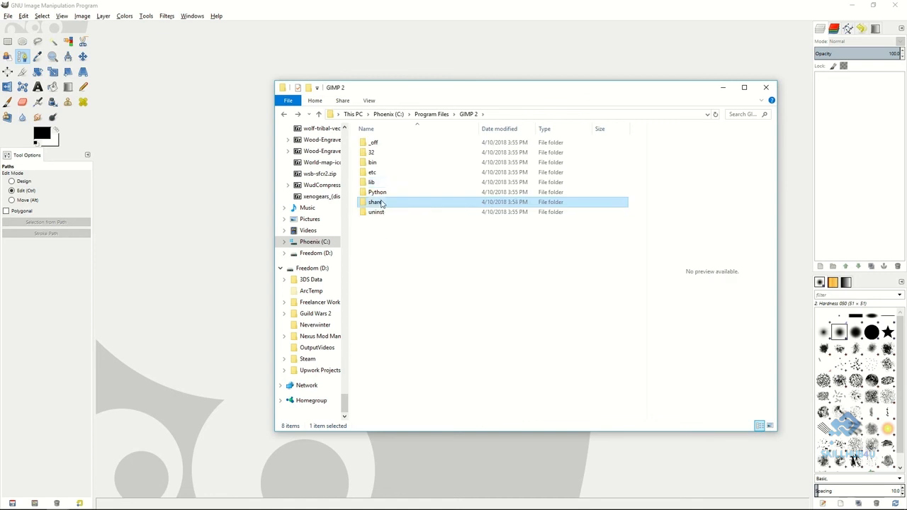
double_click(381, 153)
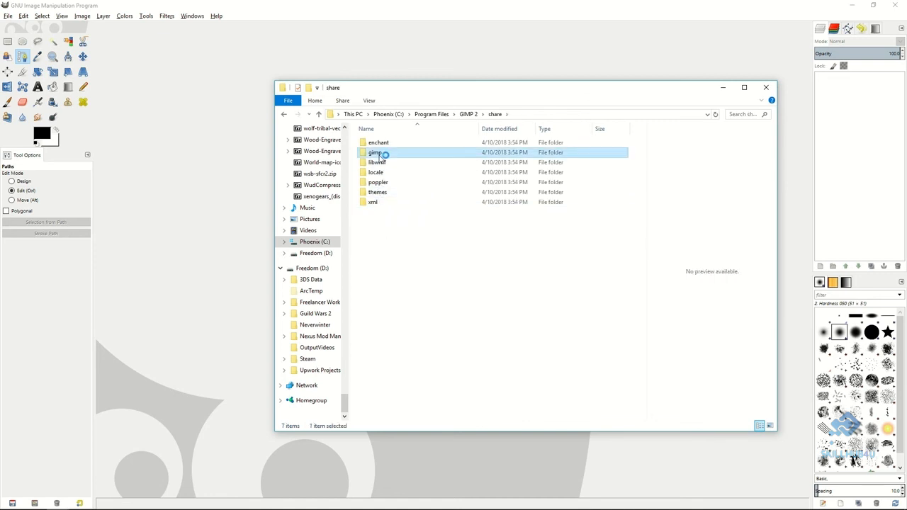
double_click(379, 143)
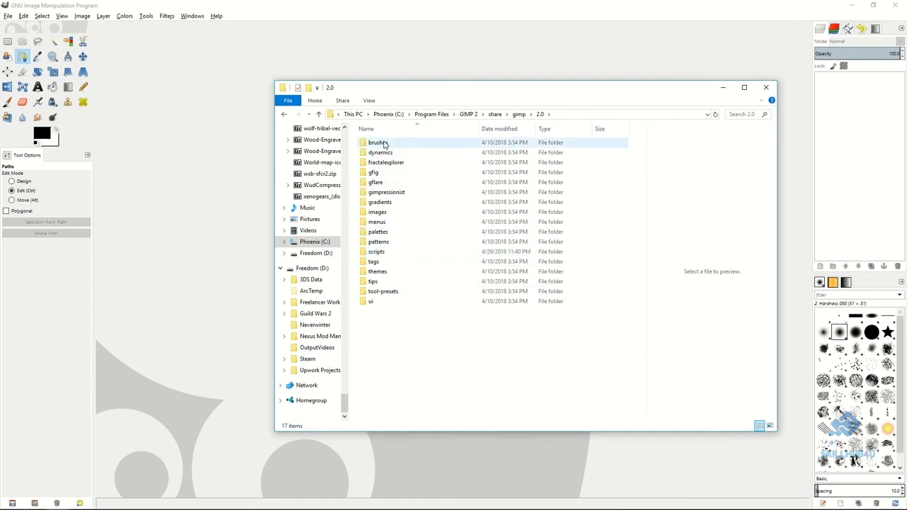
double_click(378, 252)
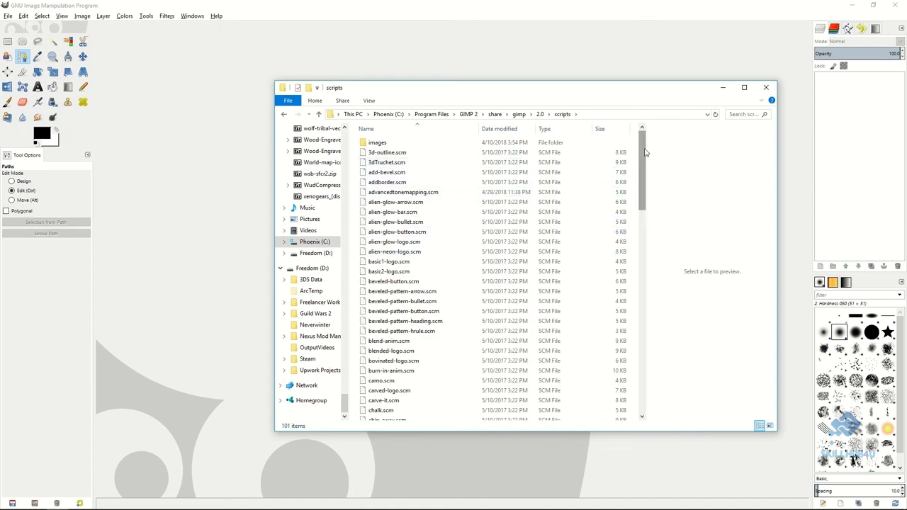
mouse_move(645, 151)
left_mouse_down()
mouse_move(646, 166)
mouse_move(643, 150)
left_mouse_up()
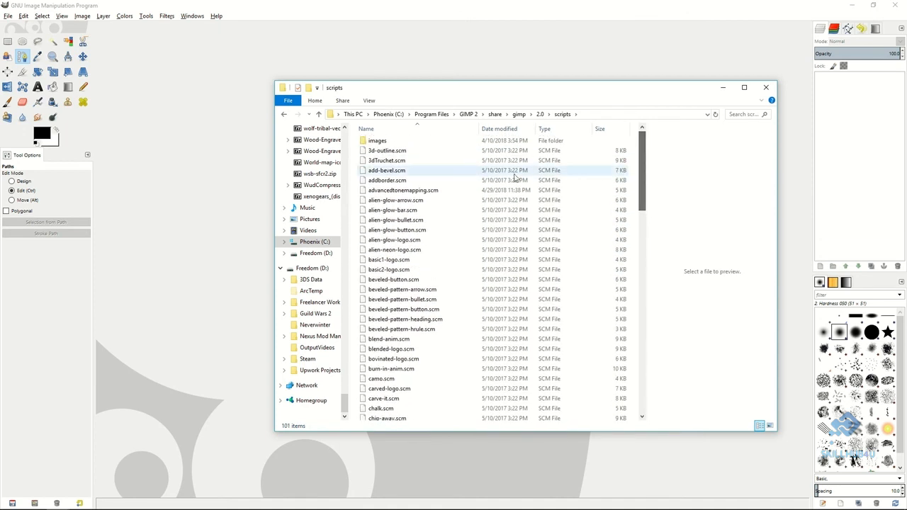
left_click(430, 193)
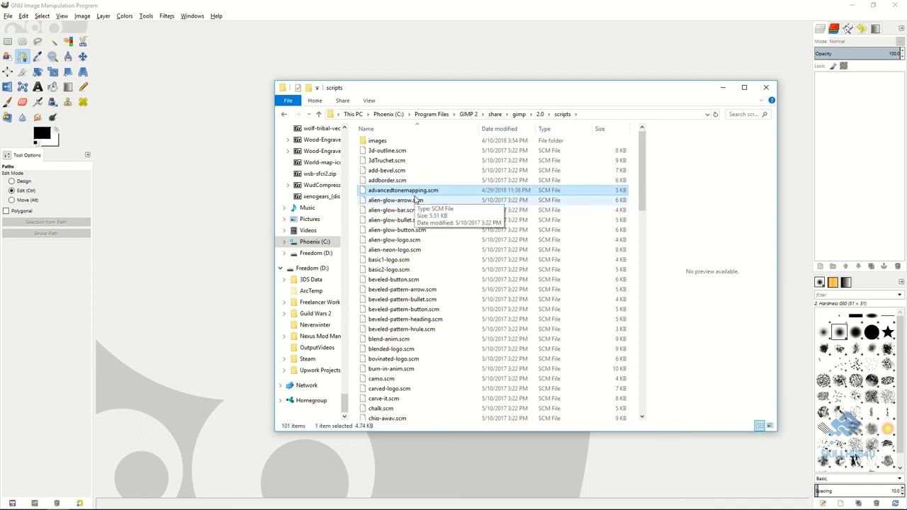
double_click(415, 194)
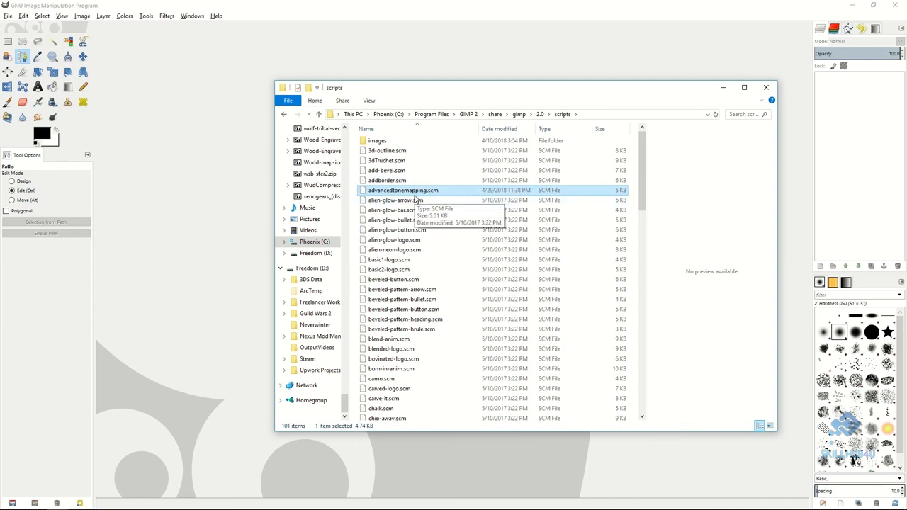